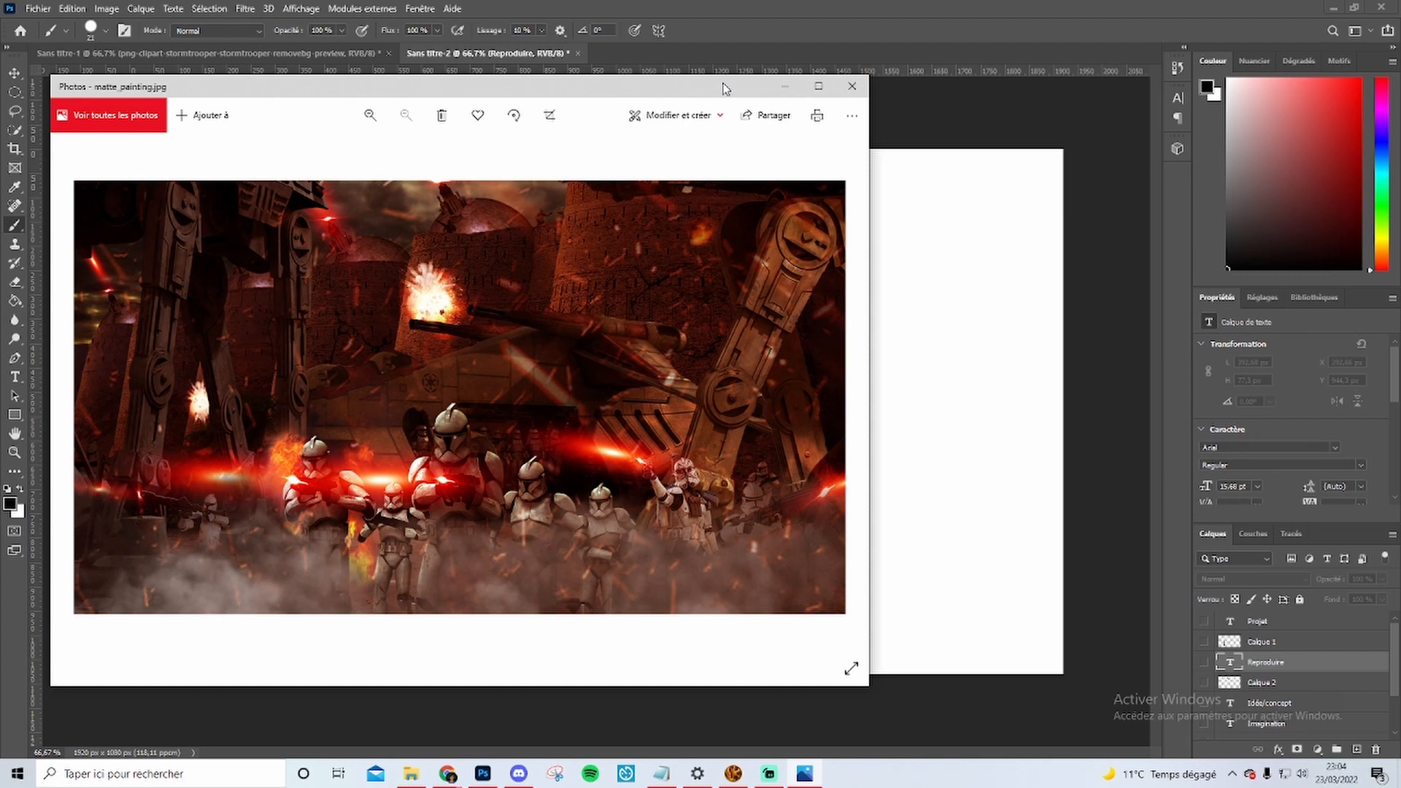
- Put the matte_painting picture away and make the Projet, Calque 1 and Reproduire layers visible
click(784, 86)
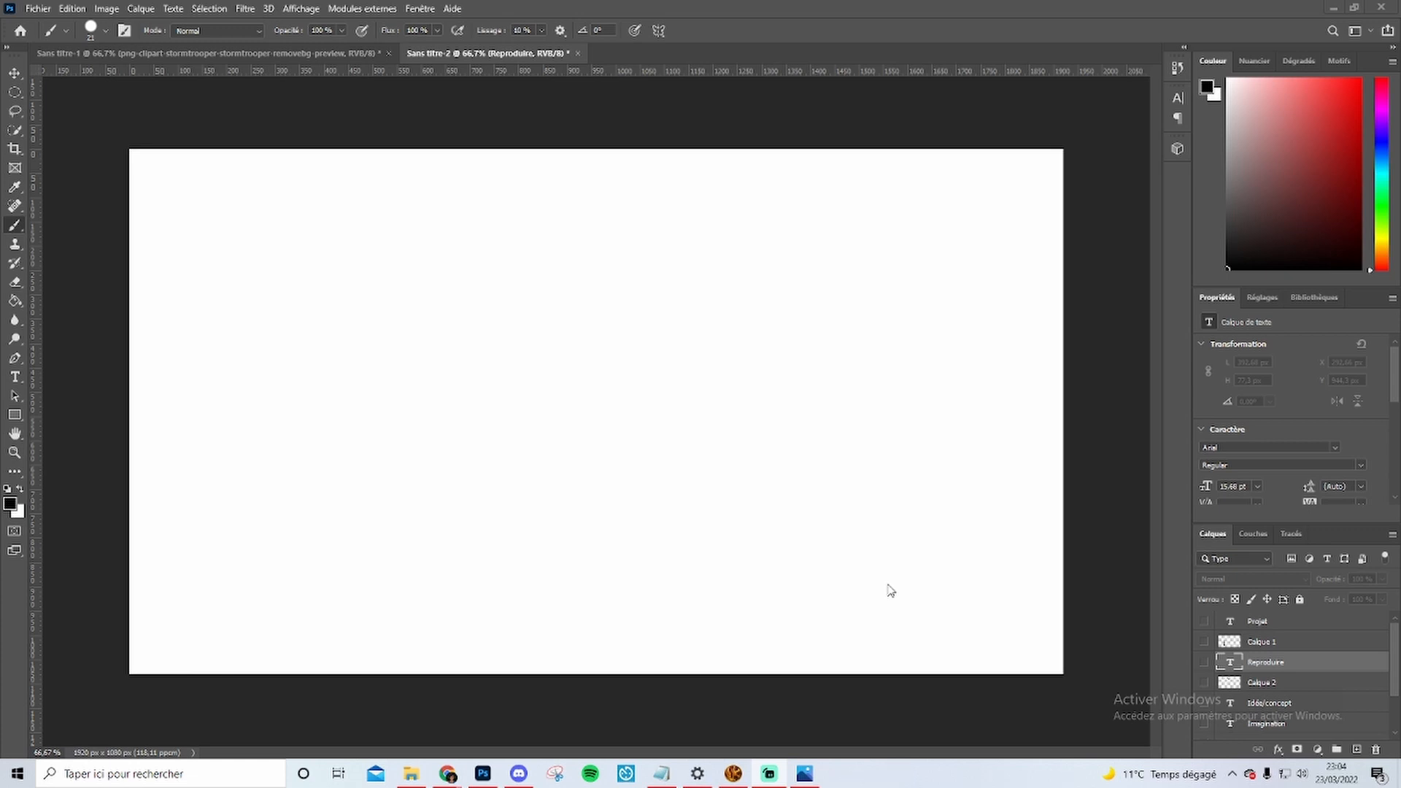
click(1204, 621)
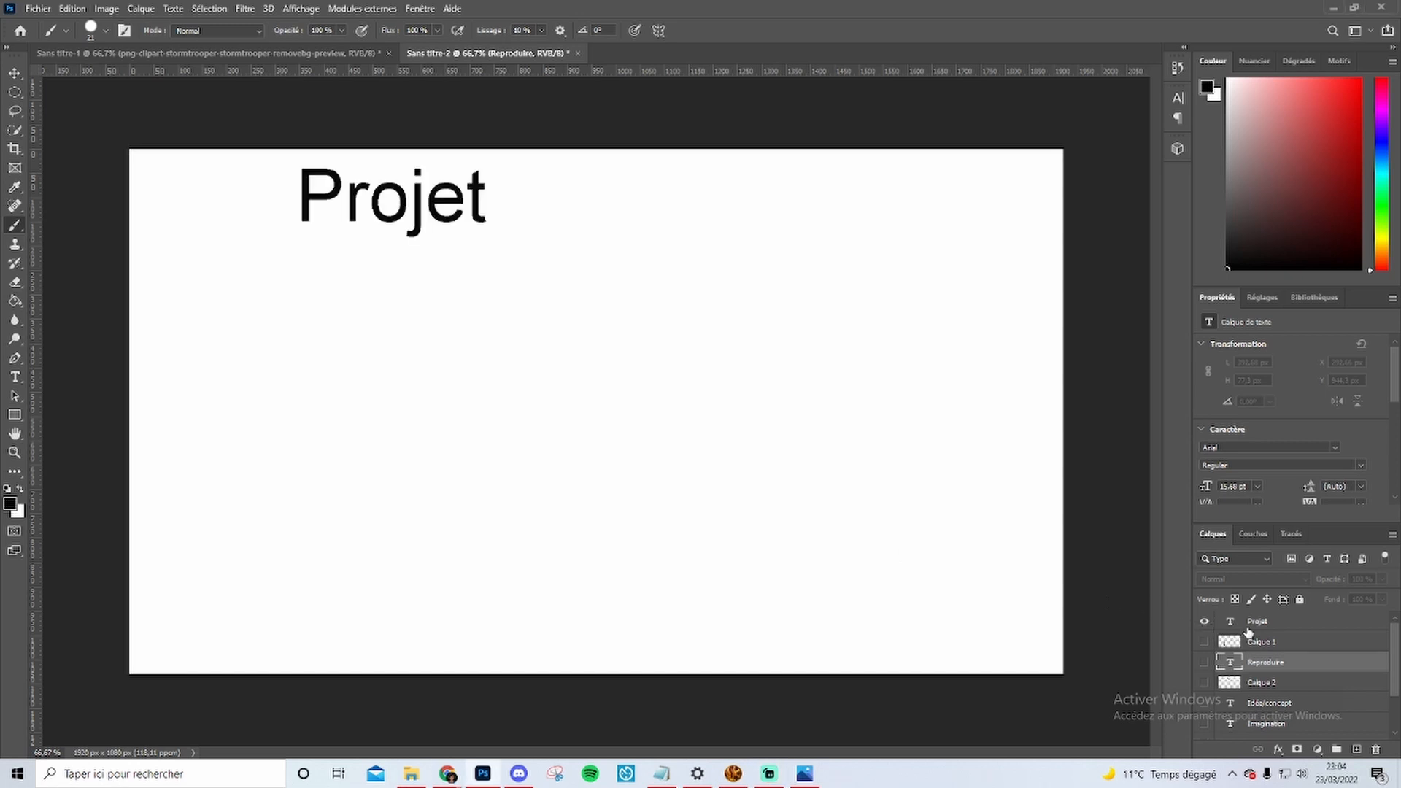
click(1204, 642)
scroll(1216, 659, down, 1)
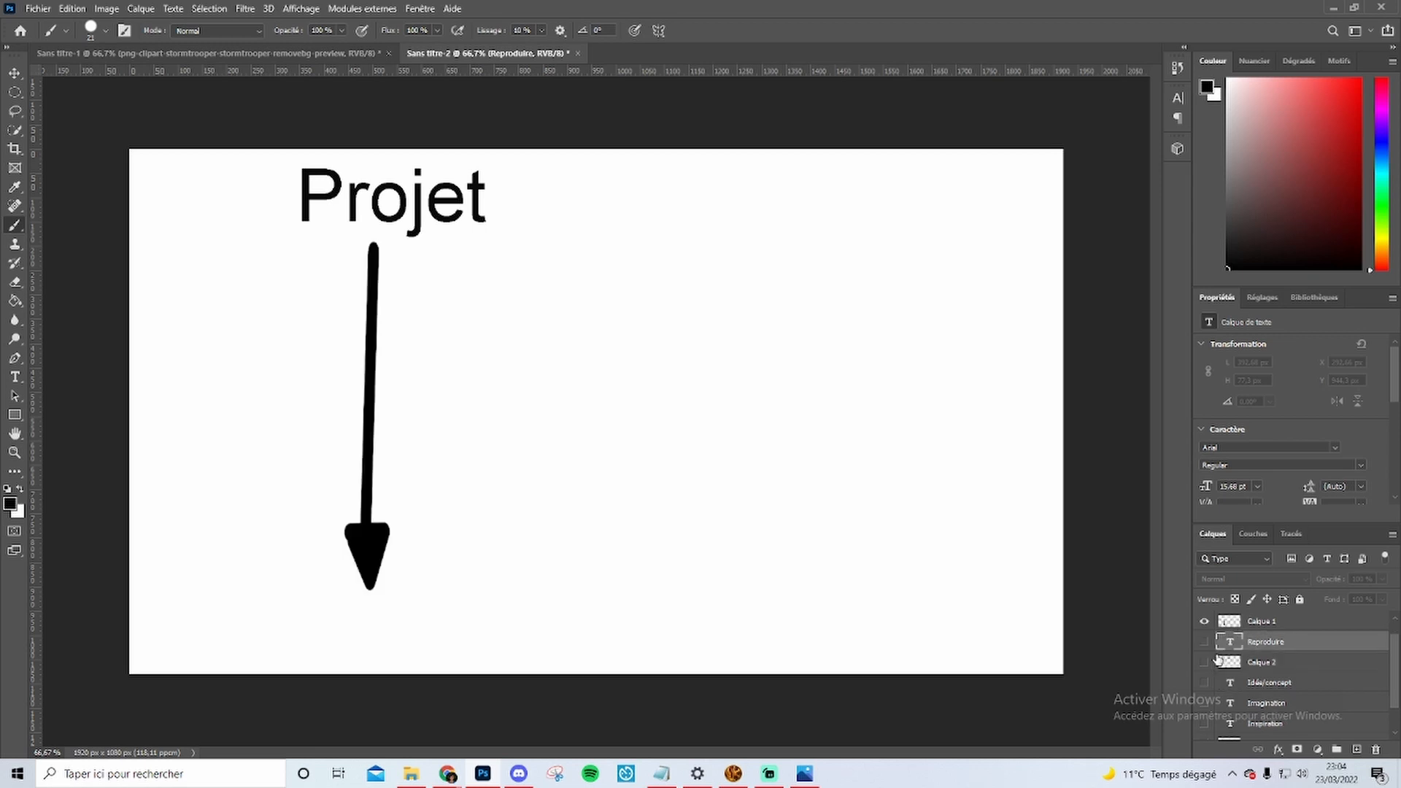
click(1205, 644)
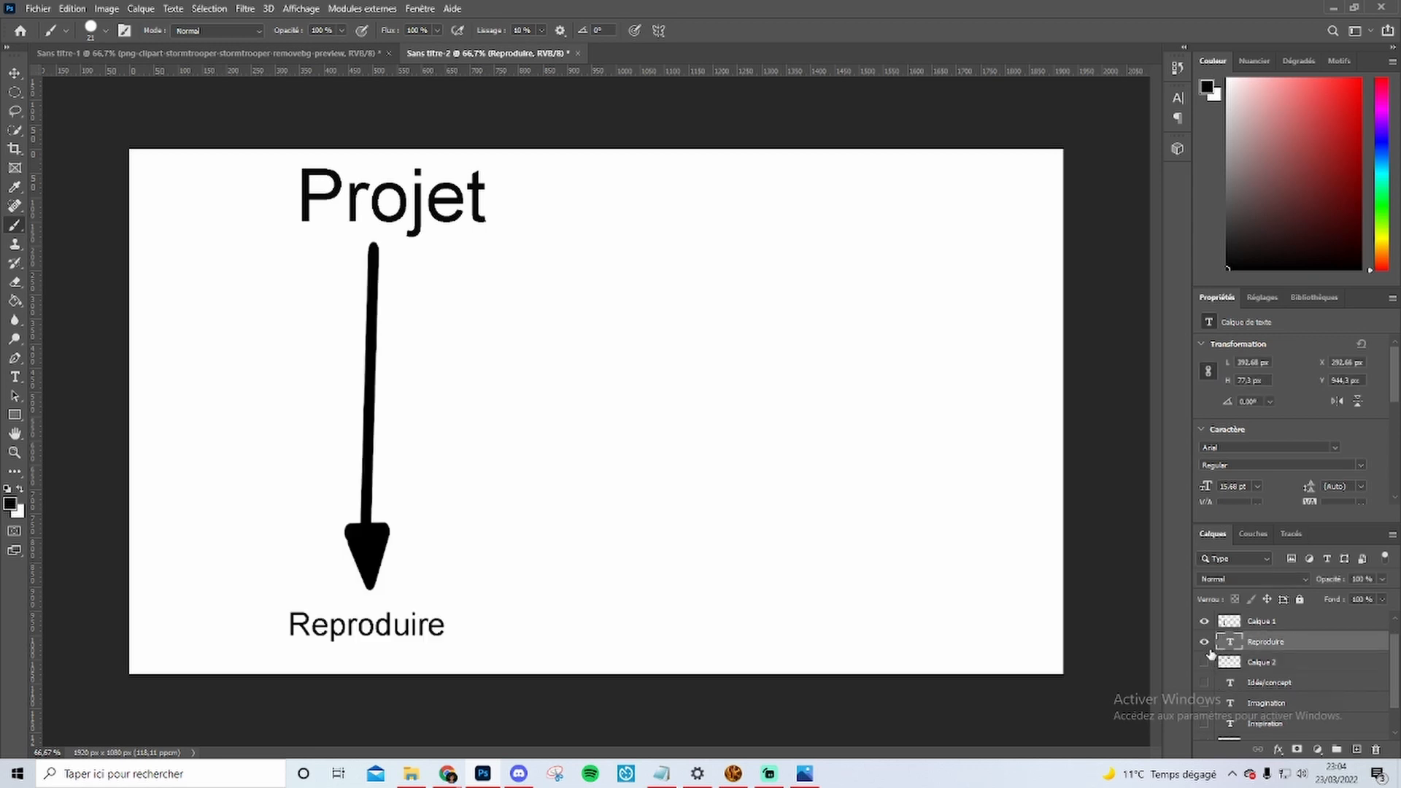
- Make the Calque 2, Idée/concept, Imagination, Inspiration and Calque 3 layers visible to complete the diagram
scroll(1218, 655, down, 1)
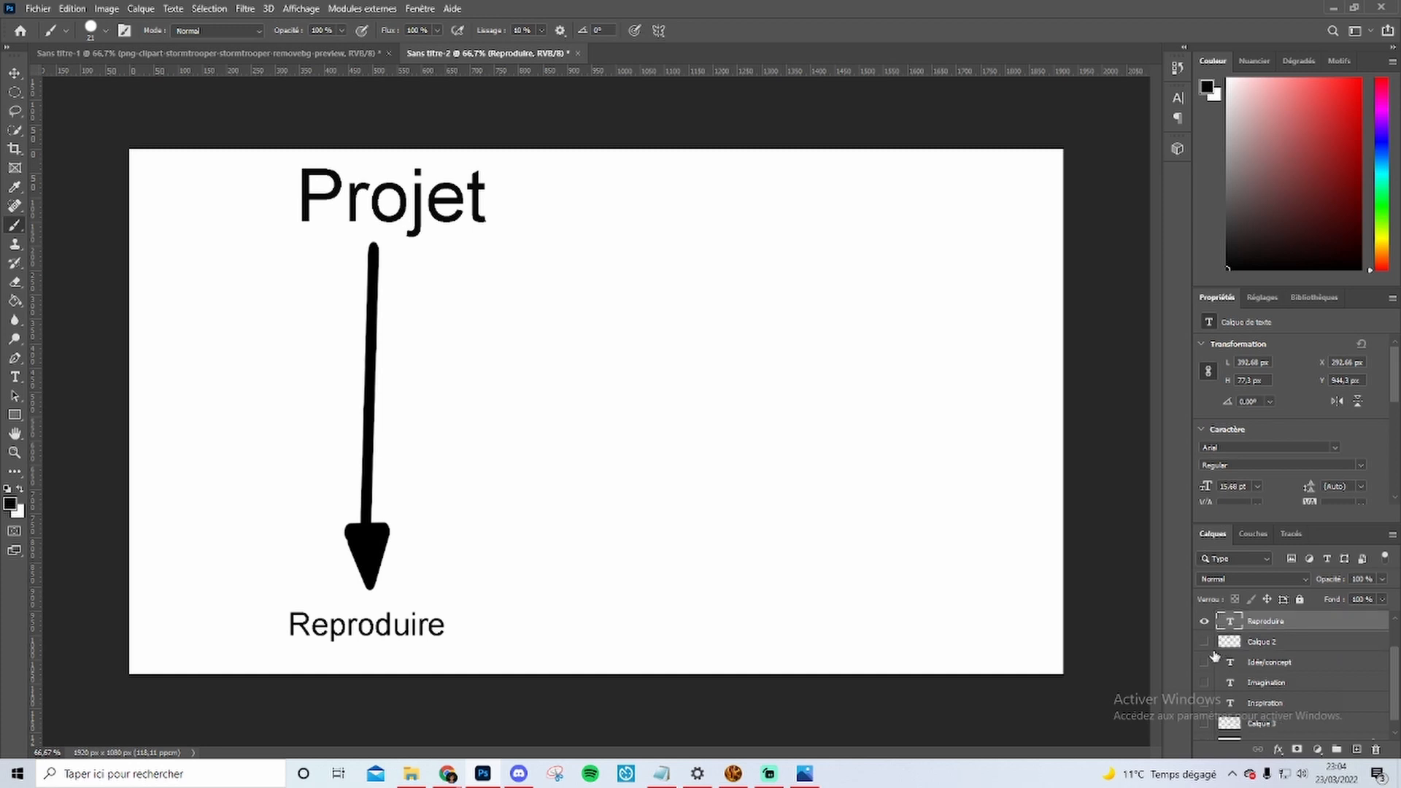
click(1205, 644)
click(1204, 662)
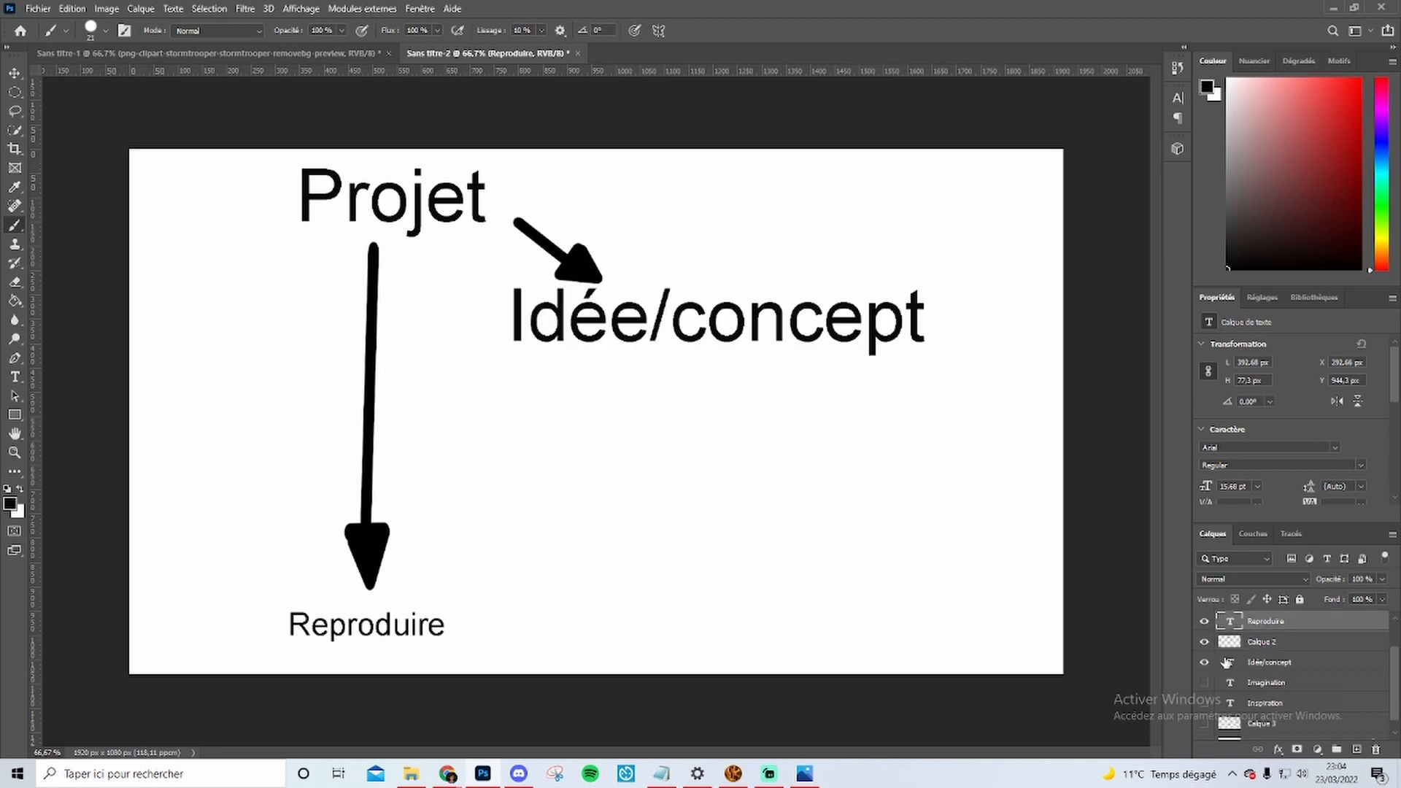
scroll(1215, 664, down, 1)
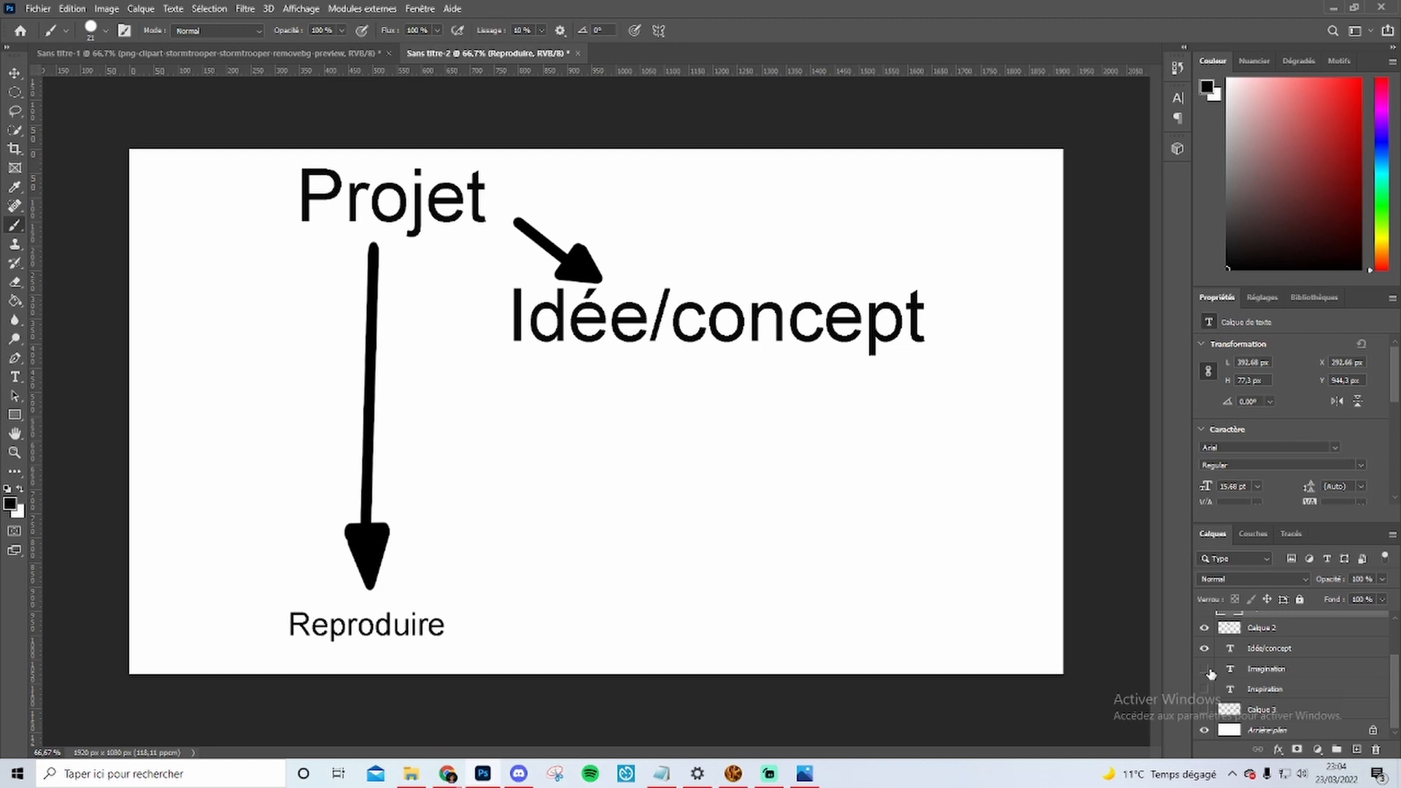
click(1204, 670)
click(1205, 690)
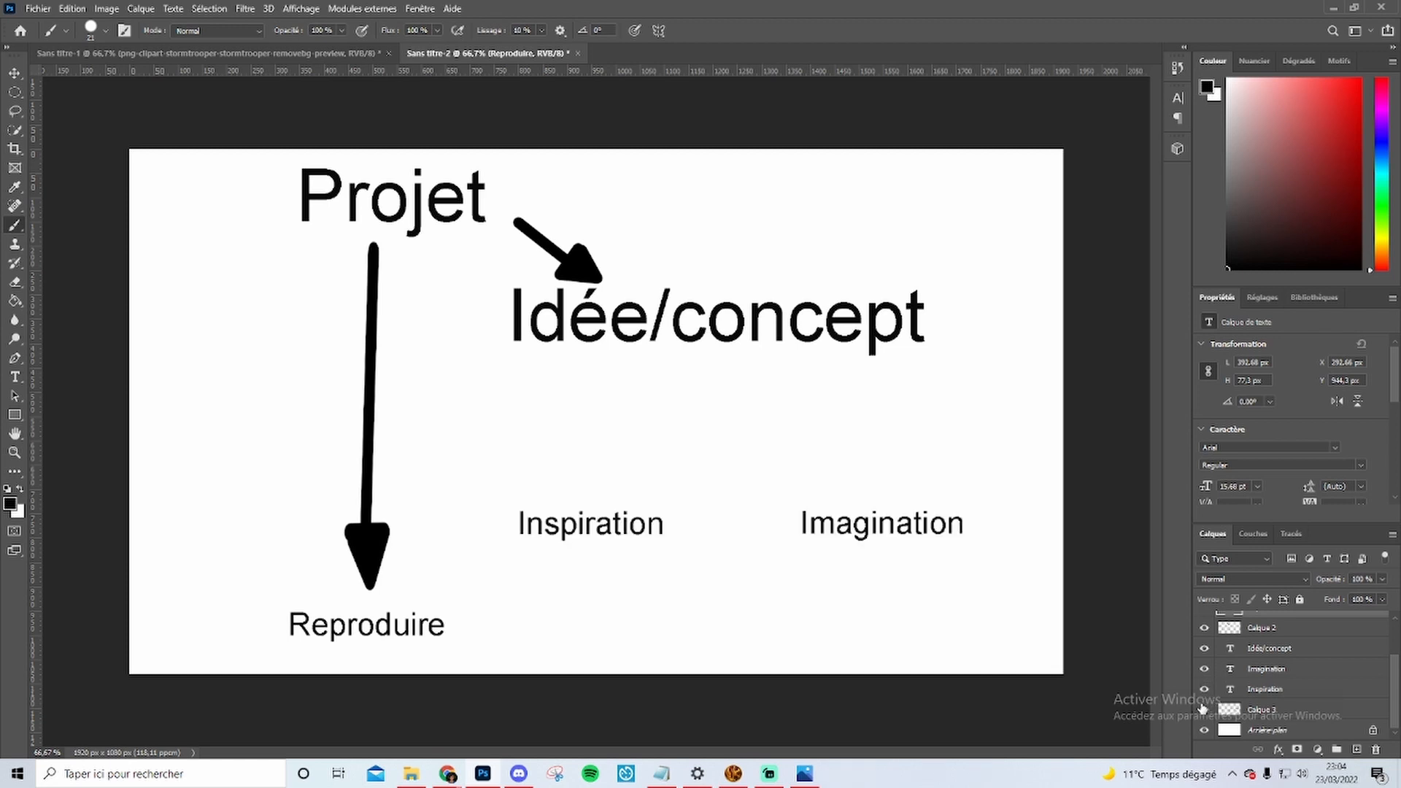
click(1205, 709)
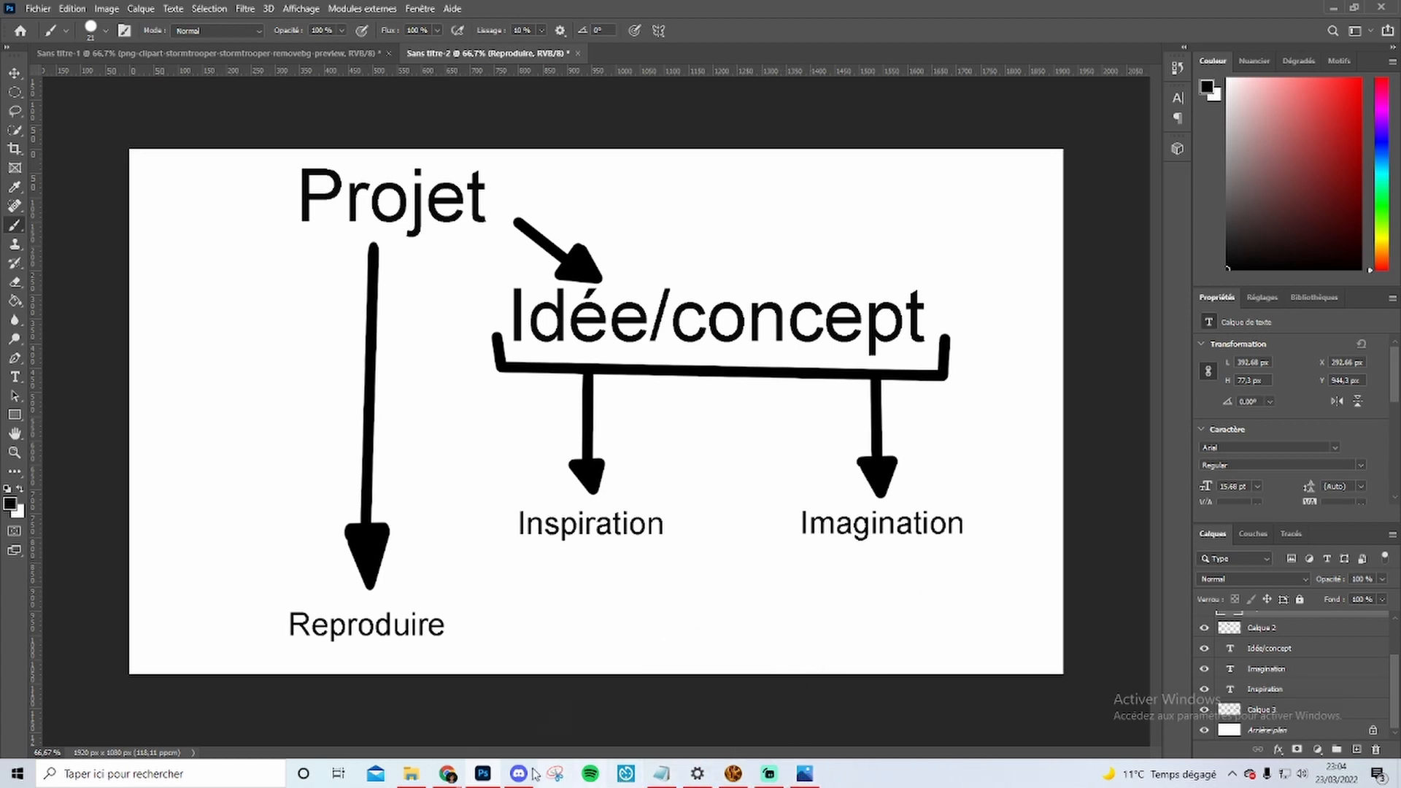
click(413, 775)
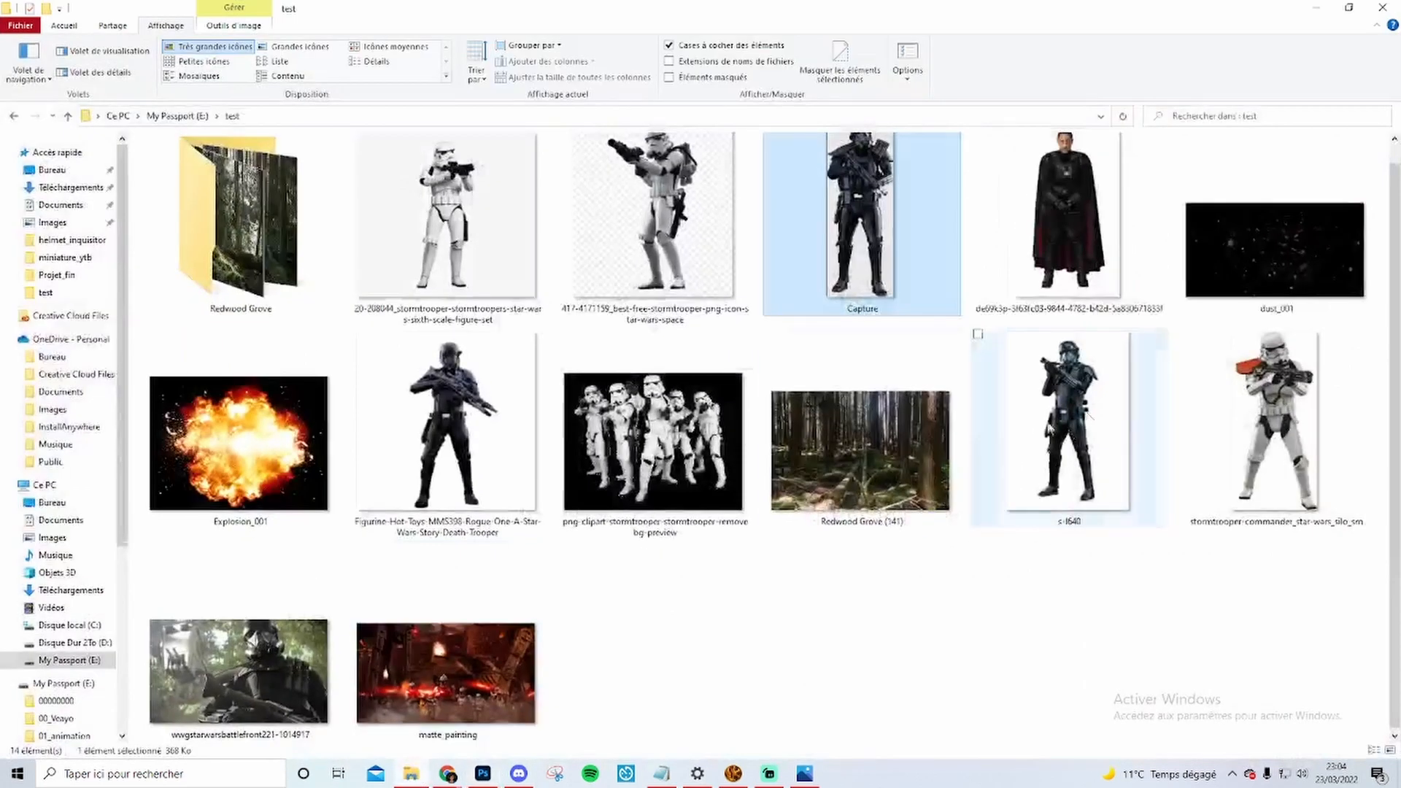
double_click(270, 644)
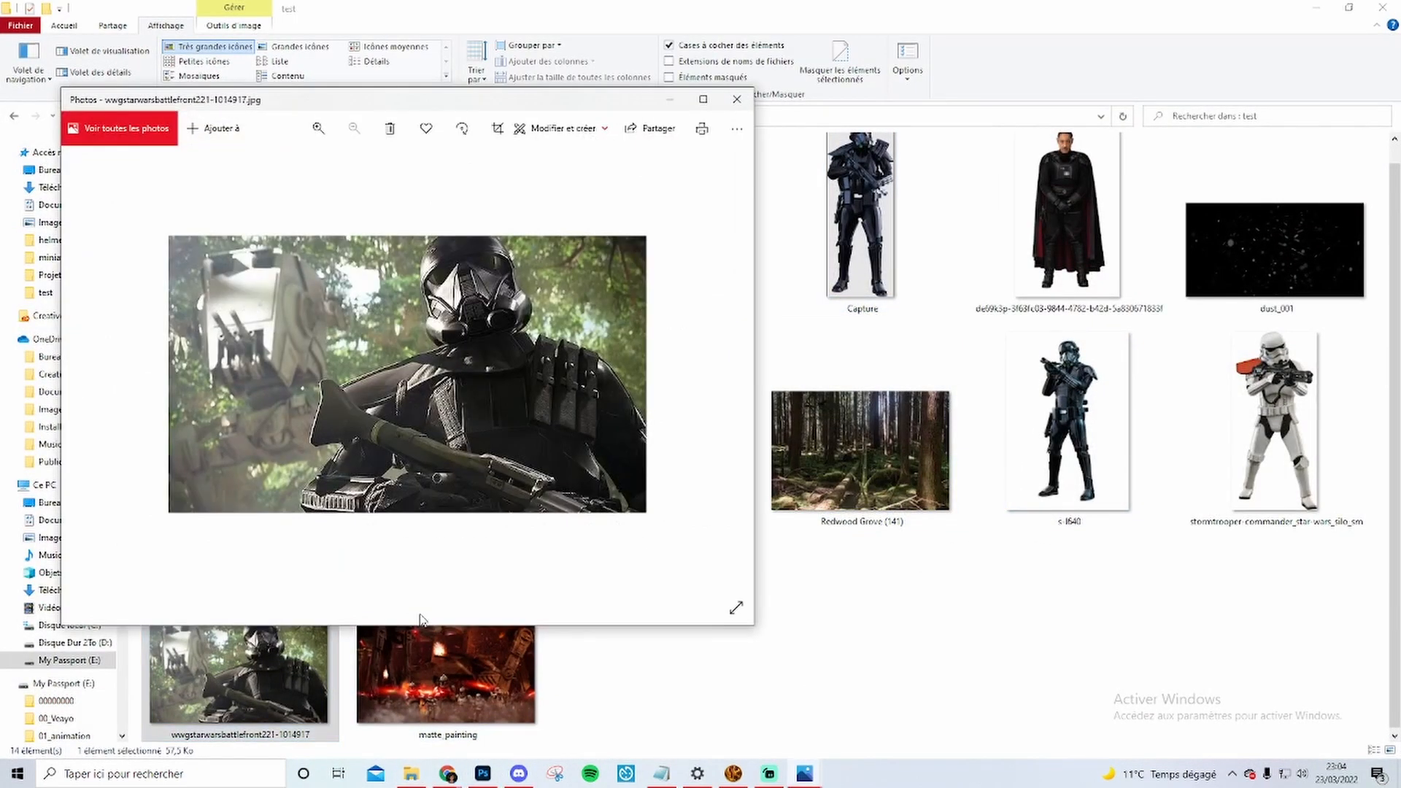
drag(753, 625, 1021, 717)
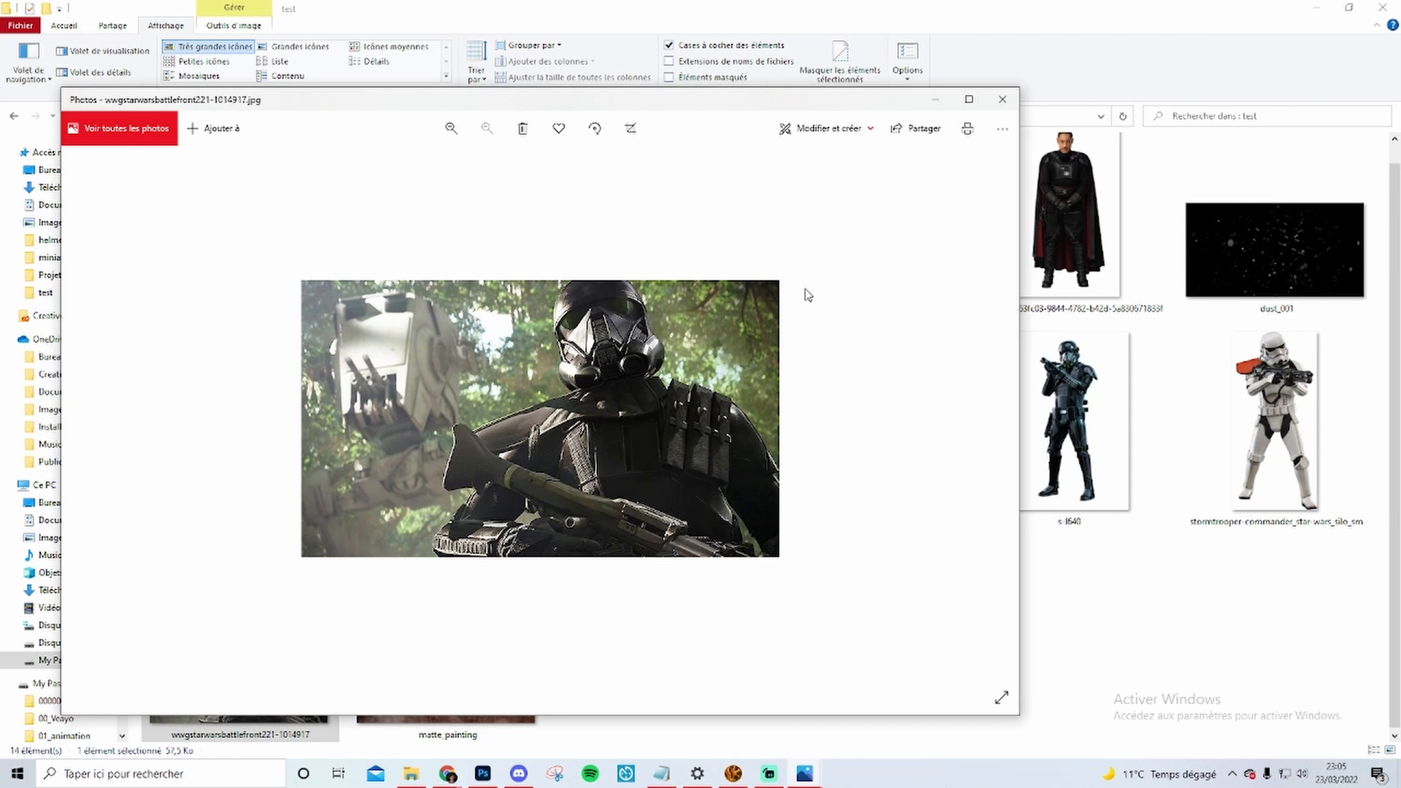
click(936, 102)
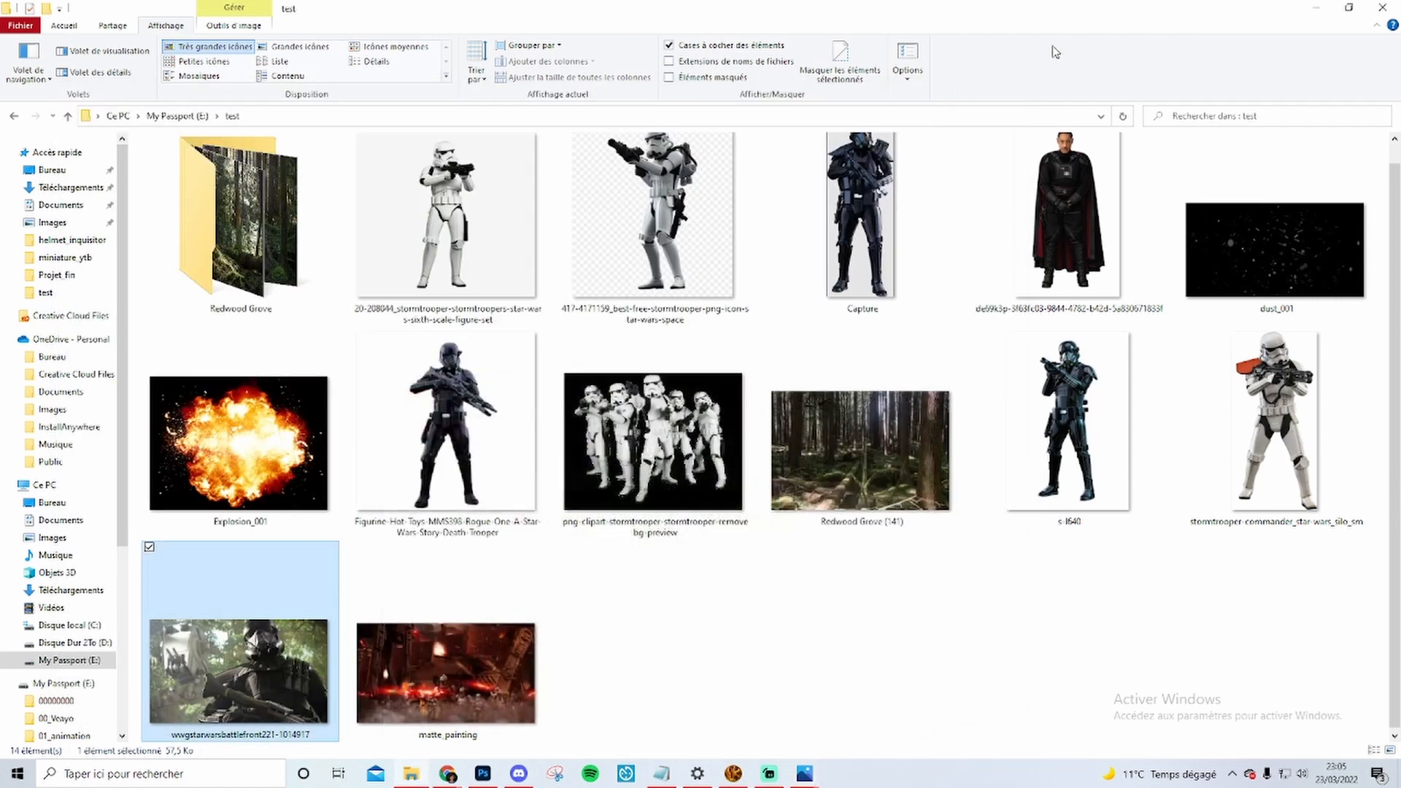
click(1313, 9)
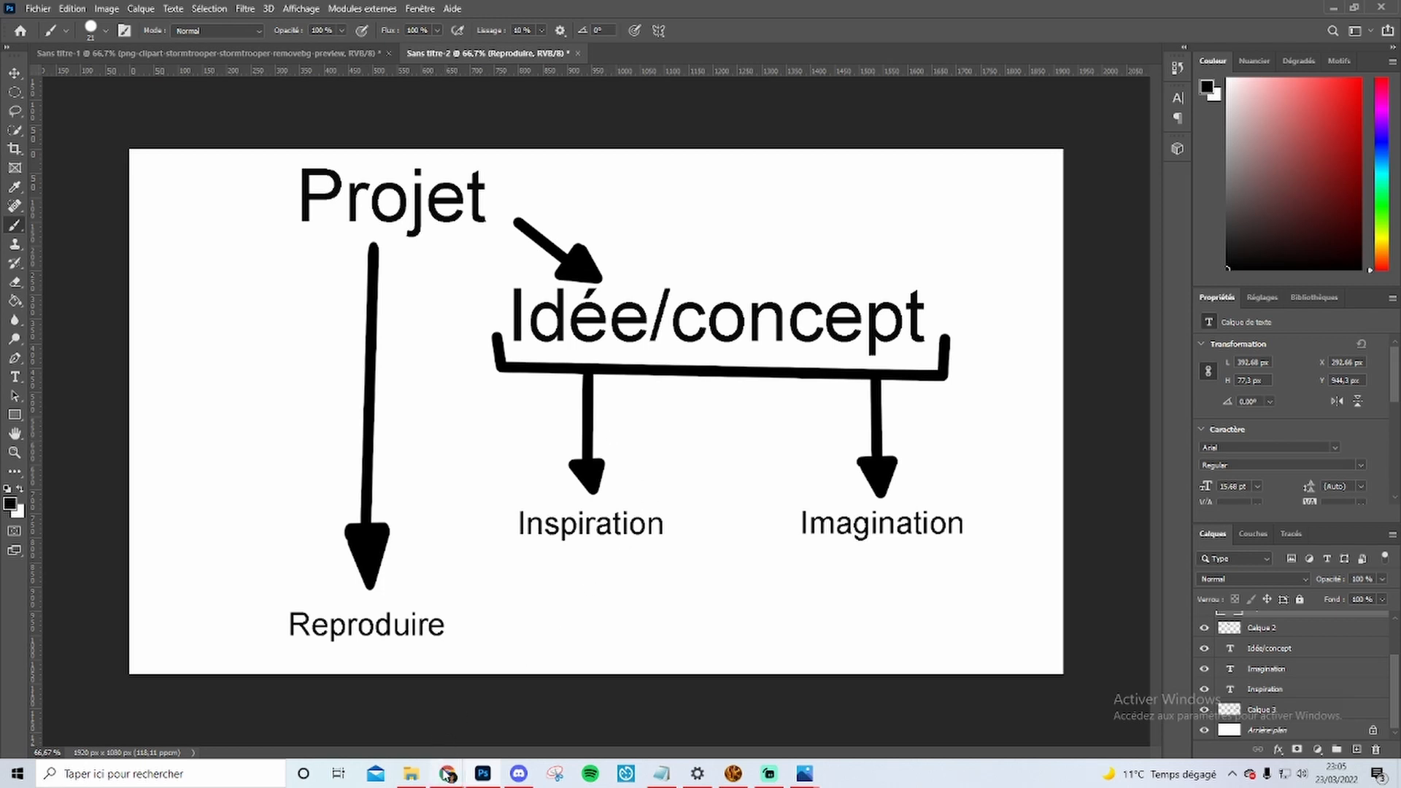
- Look over the source images in the test folder and preview the matte_painting picture
mouse_move(447, 775)
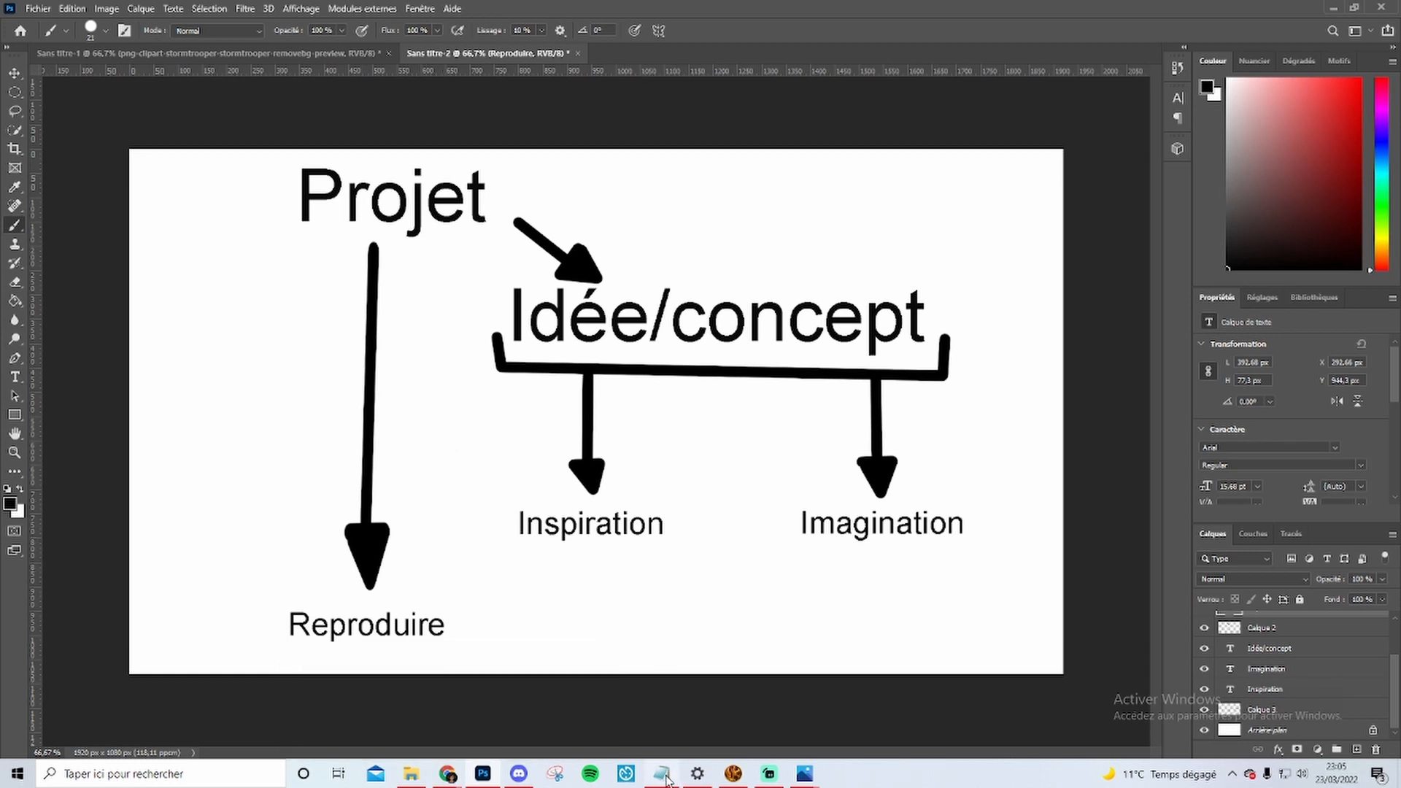
click(417, 776)
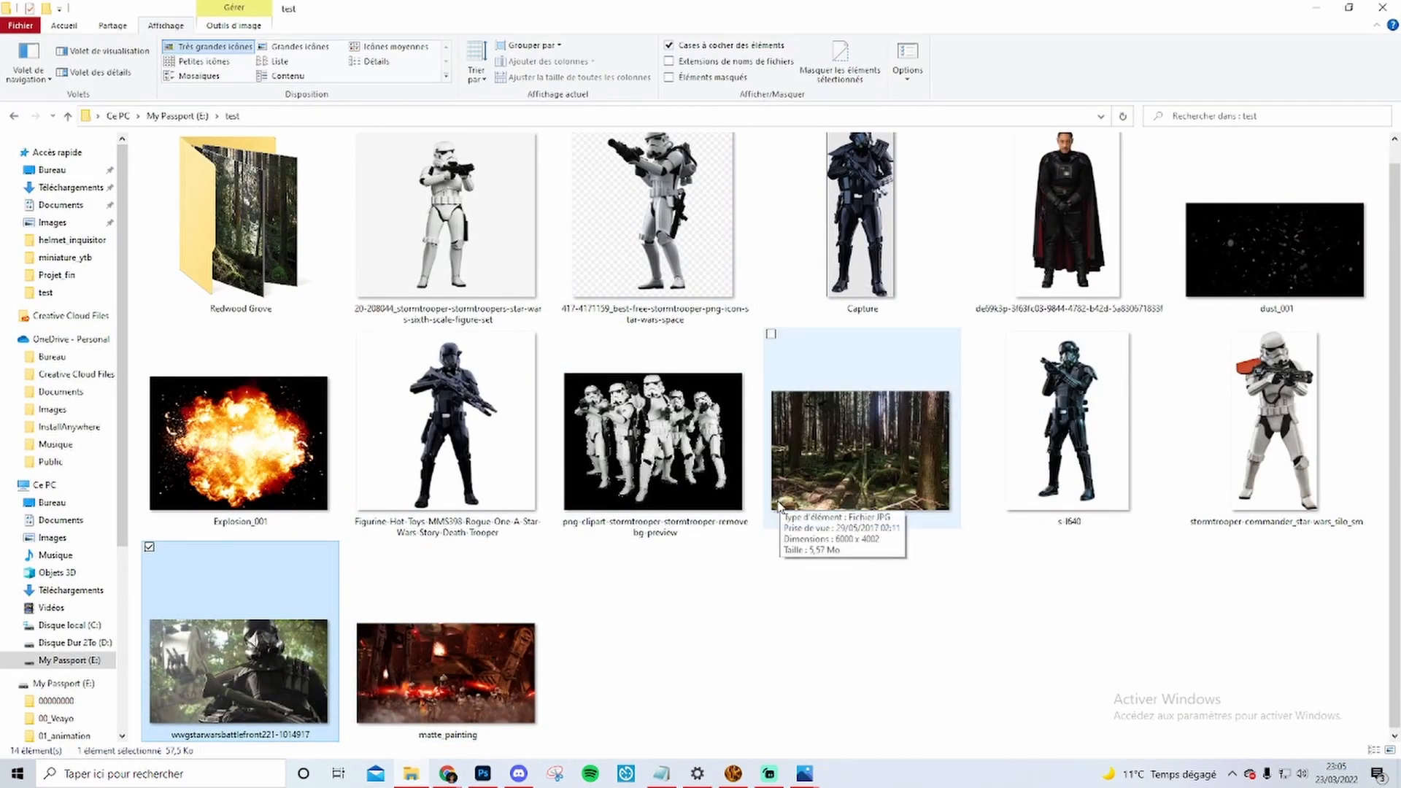
click(971, 619)
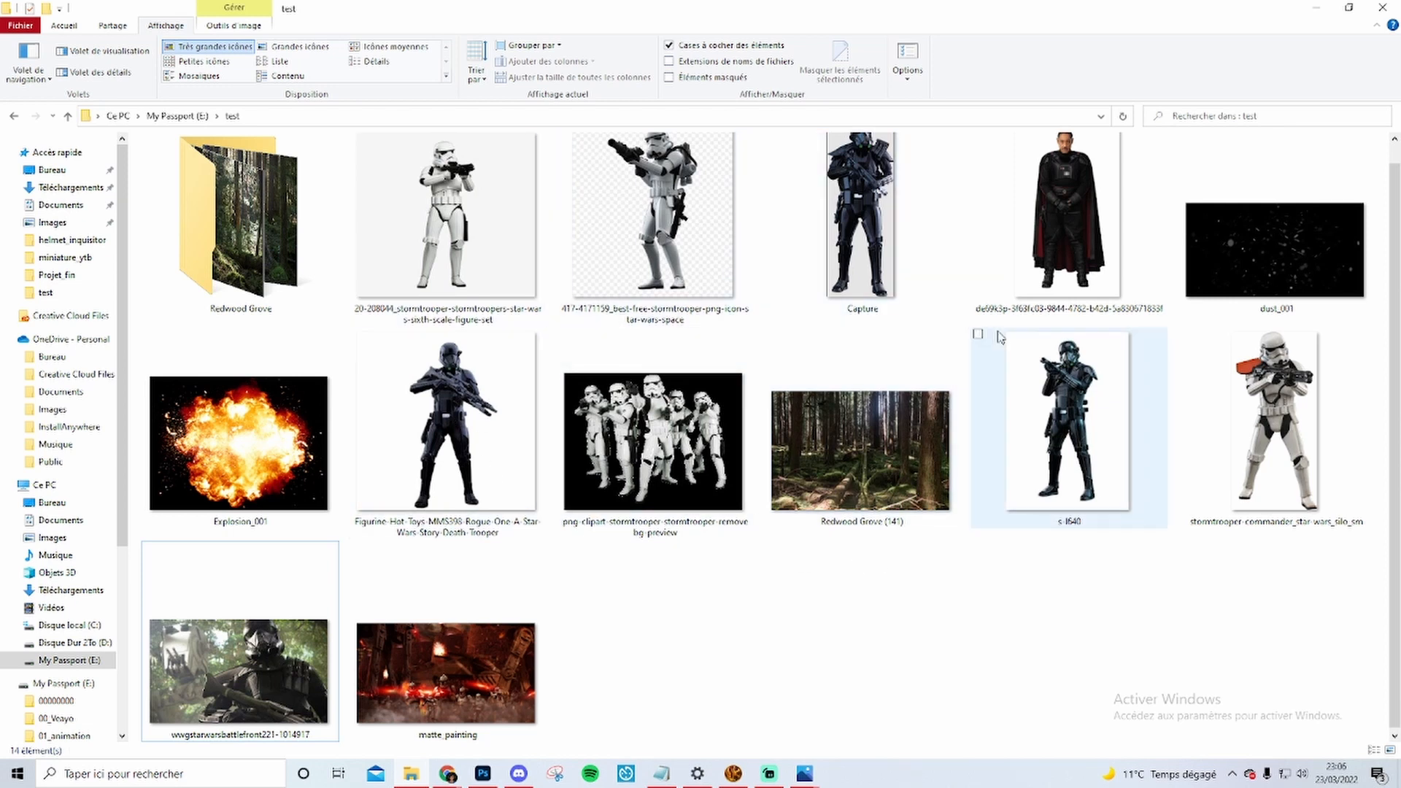
scroll(854, 561, up, 1)
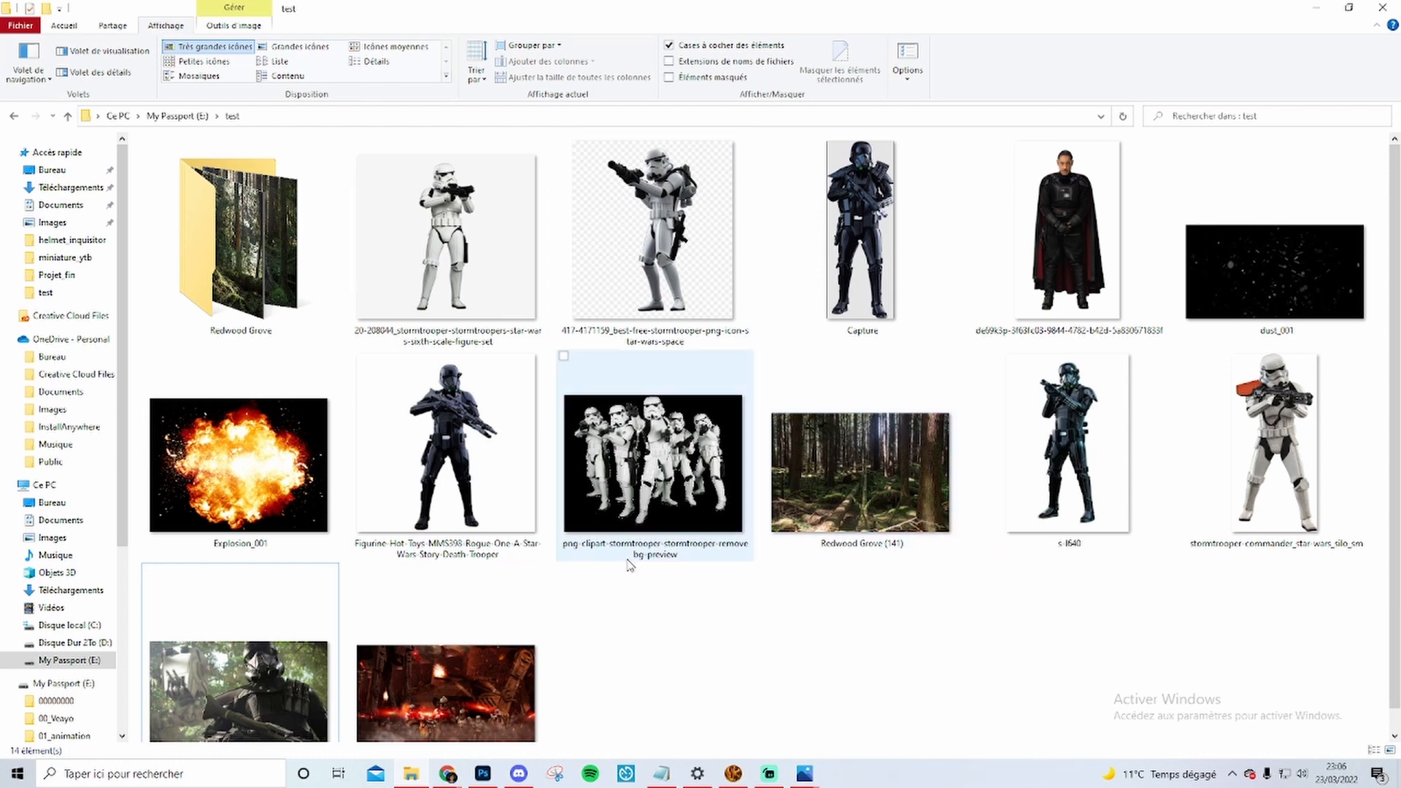
scroll(632, 566, down, 1)
double_click(498, 655)
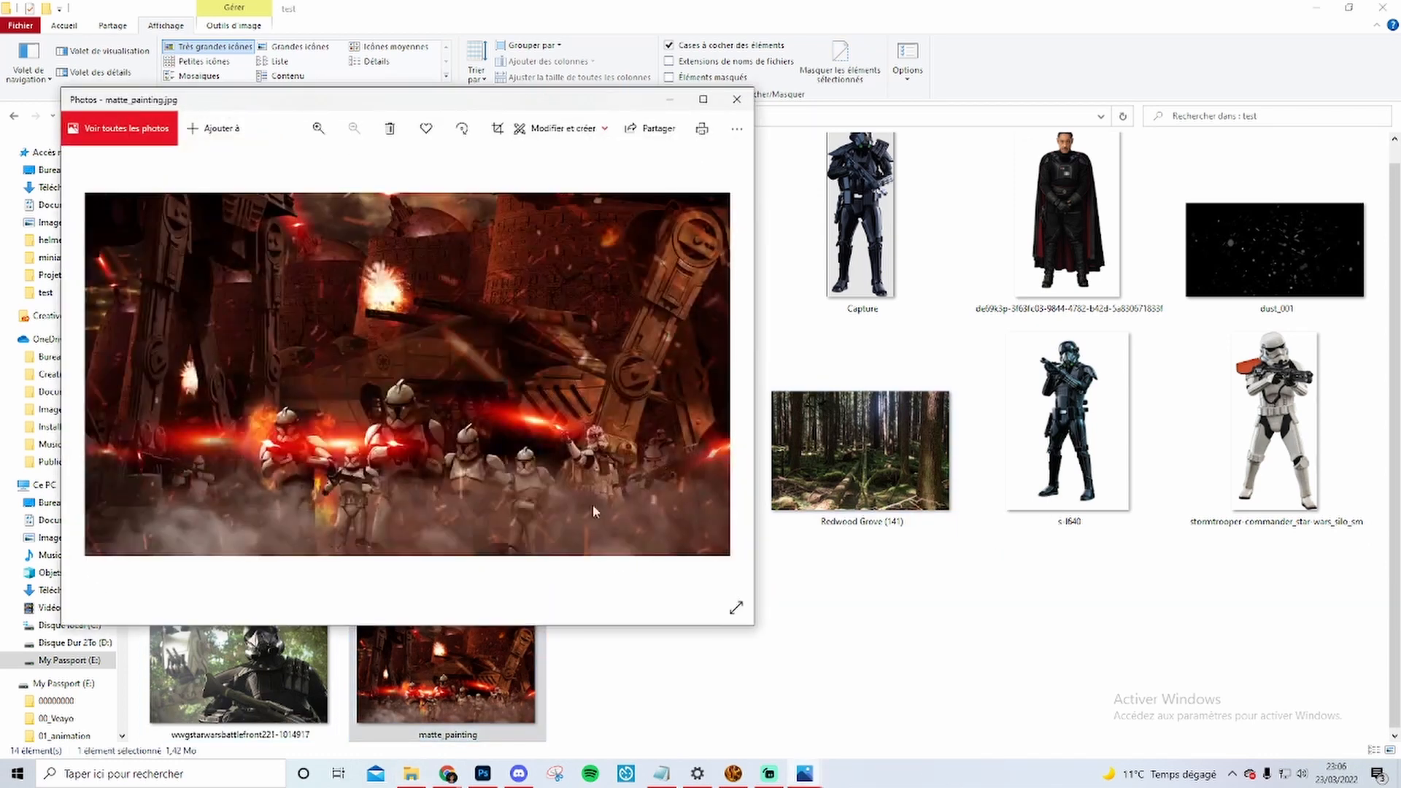
click(737, 101)
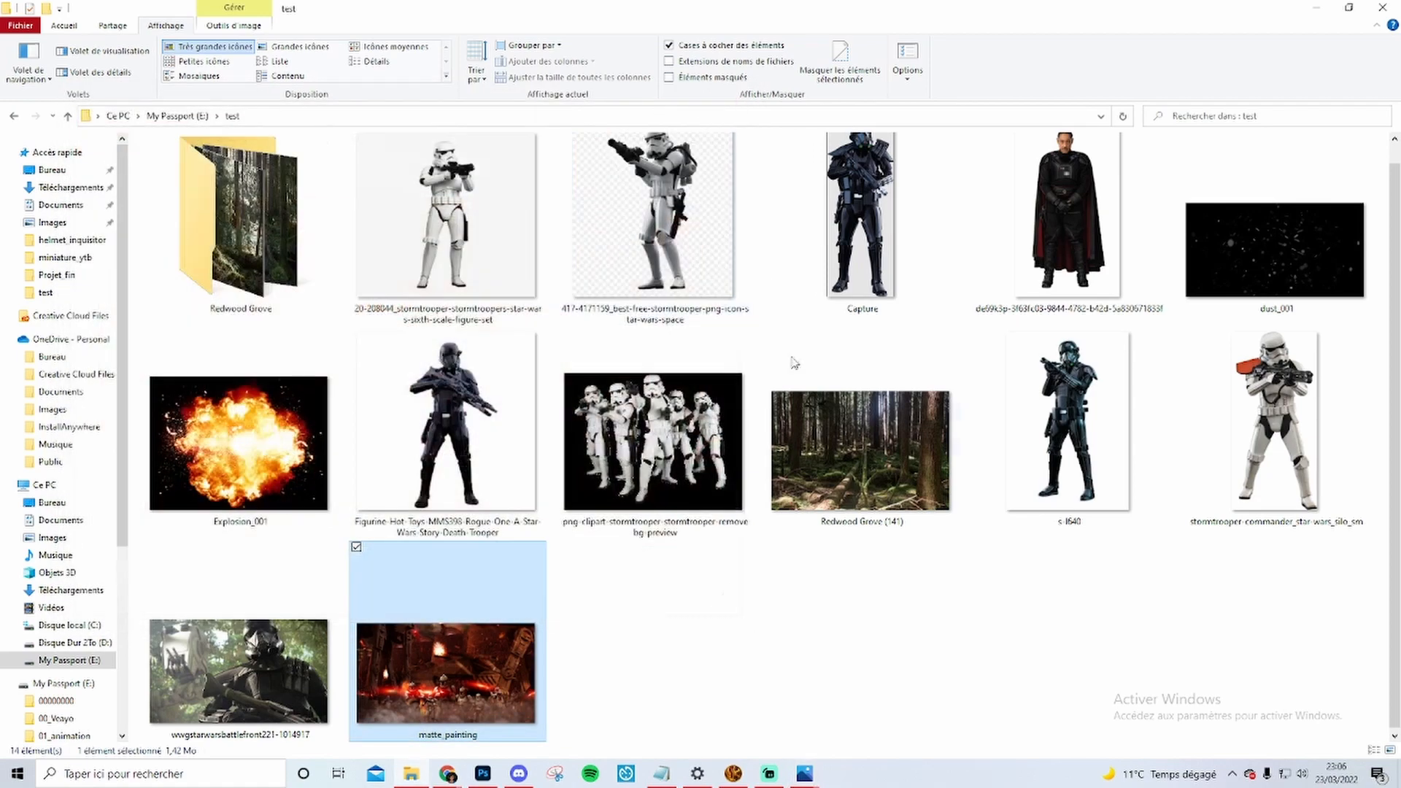
- Preview the picture of the caped character in black armour from the test folder
scroll(861, 452, up, 1)
double_click(1049, 270)
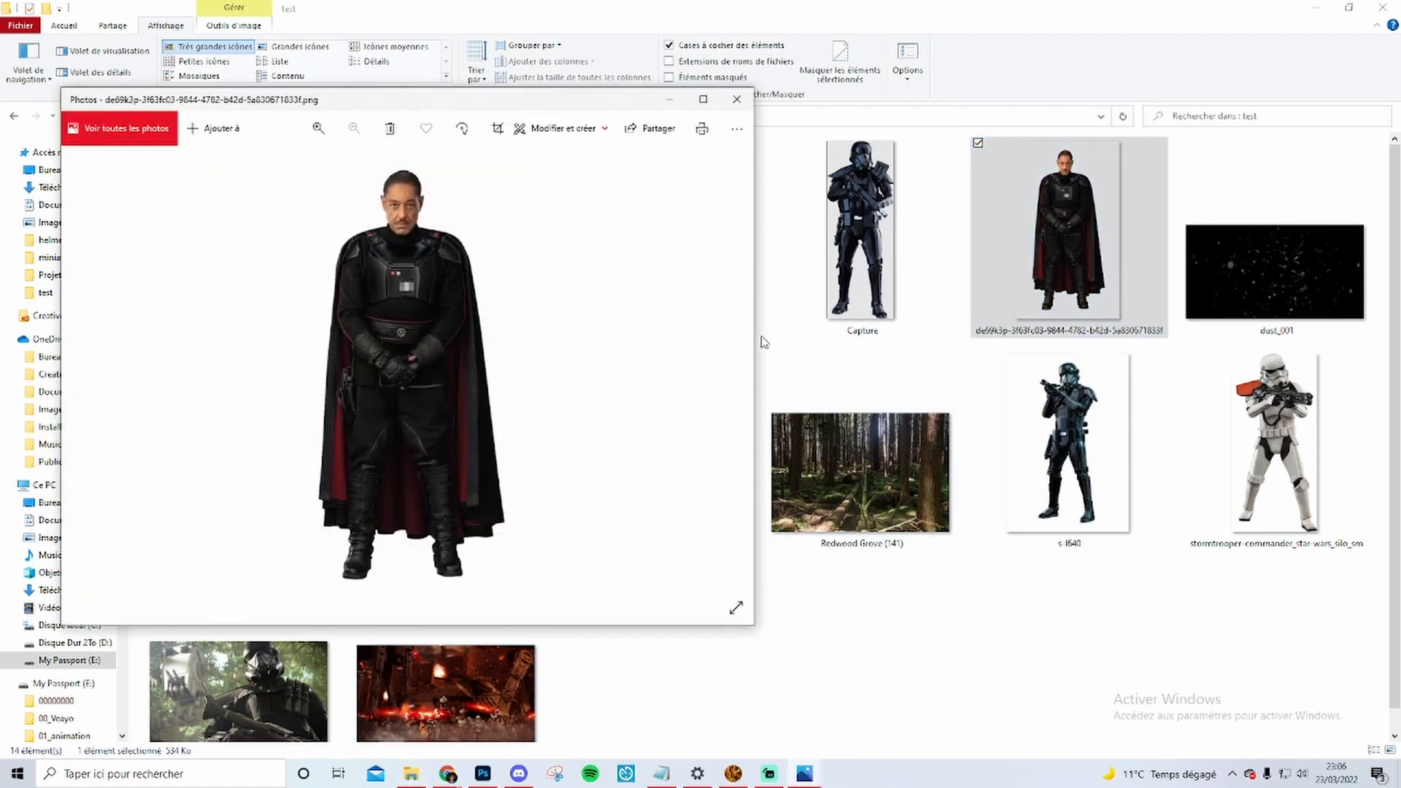
drag(507, 100, 547, 122)
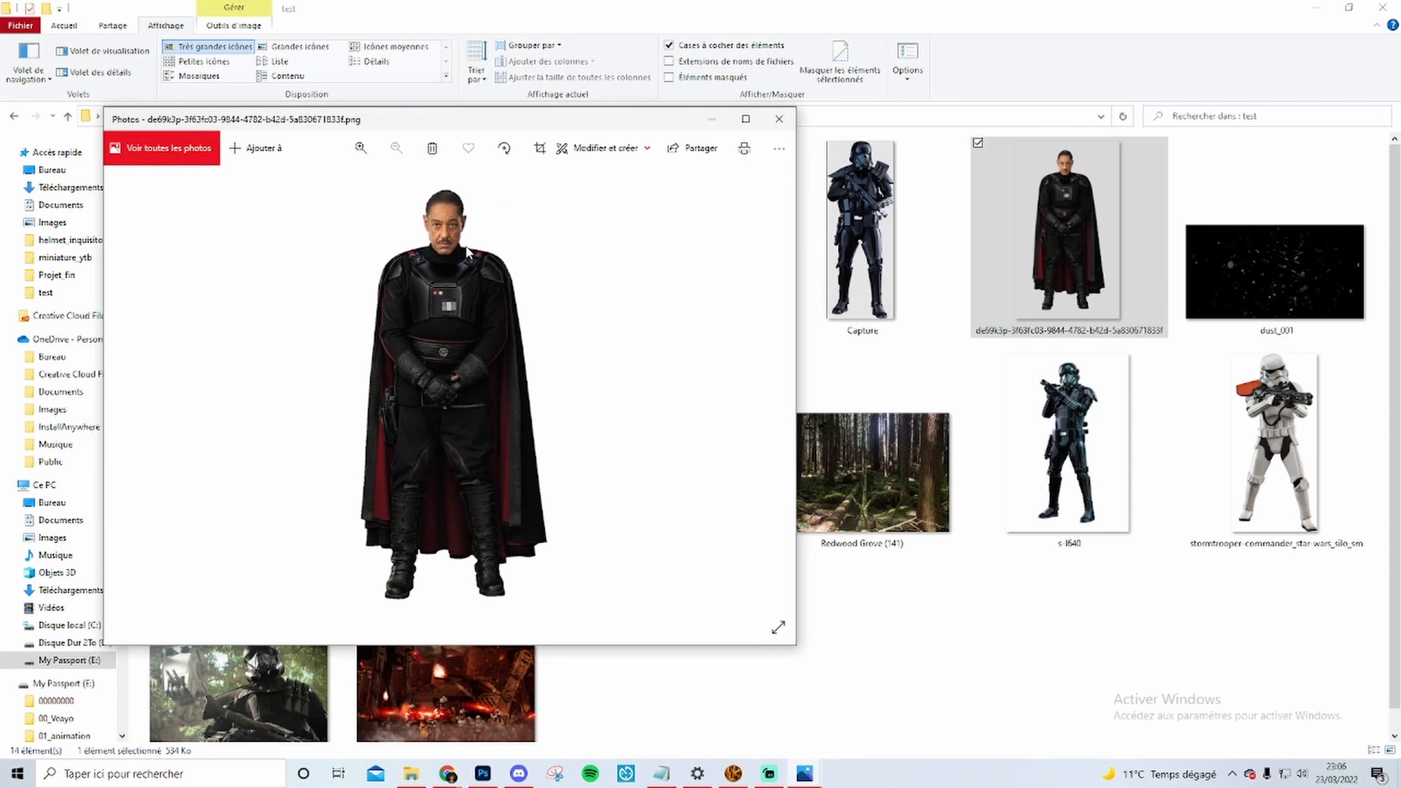
click(779, 119)
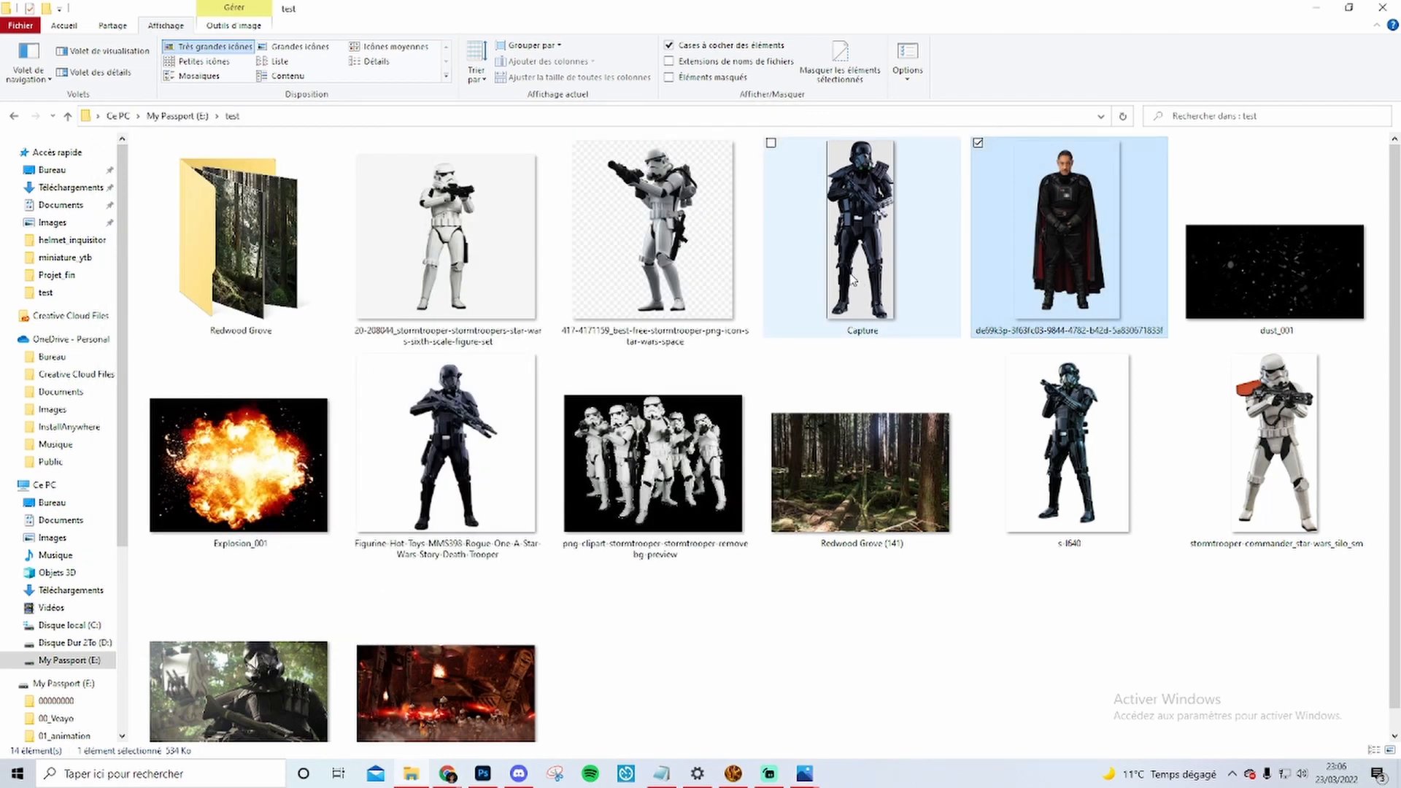
- Preview the Capture trooper picture, and put the test folder window away to return to Photoshop
click(866, 272)
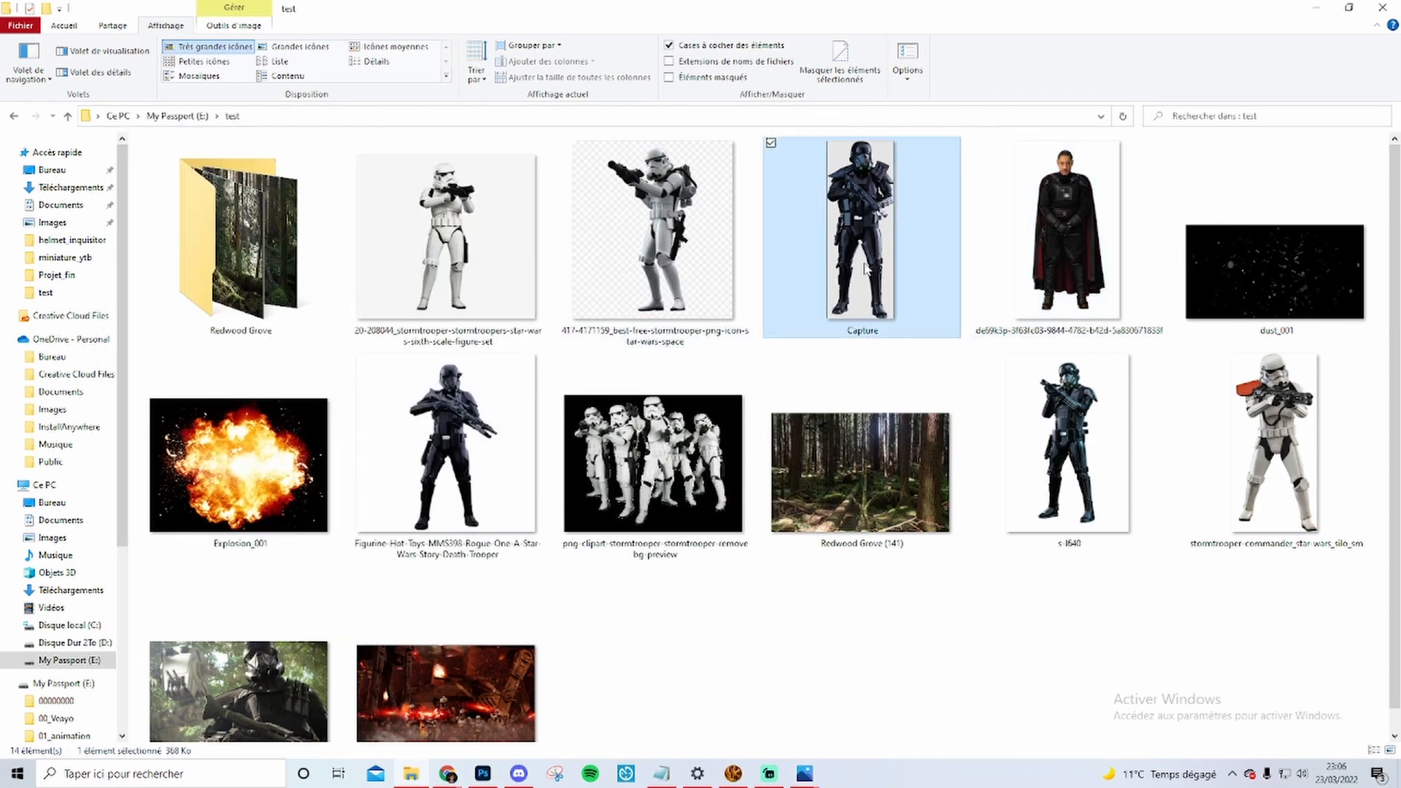
double_click(867, 271)
drag(555, 130, 576, 148)
click(801, 150)
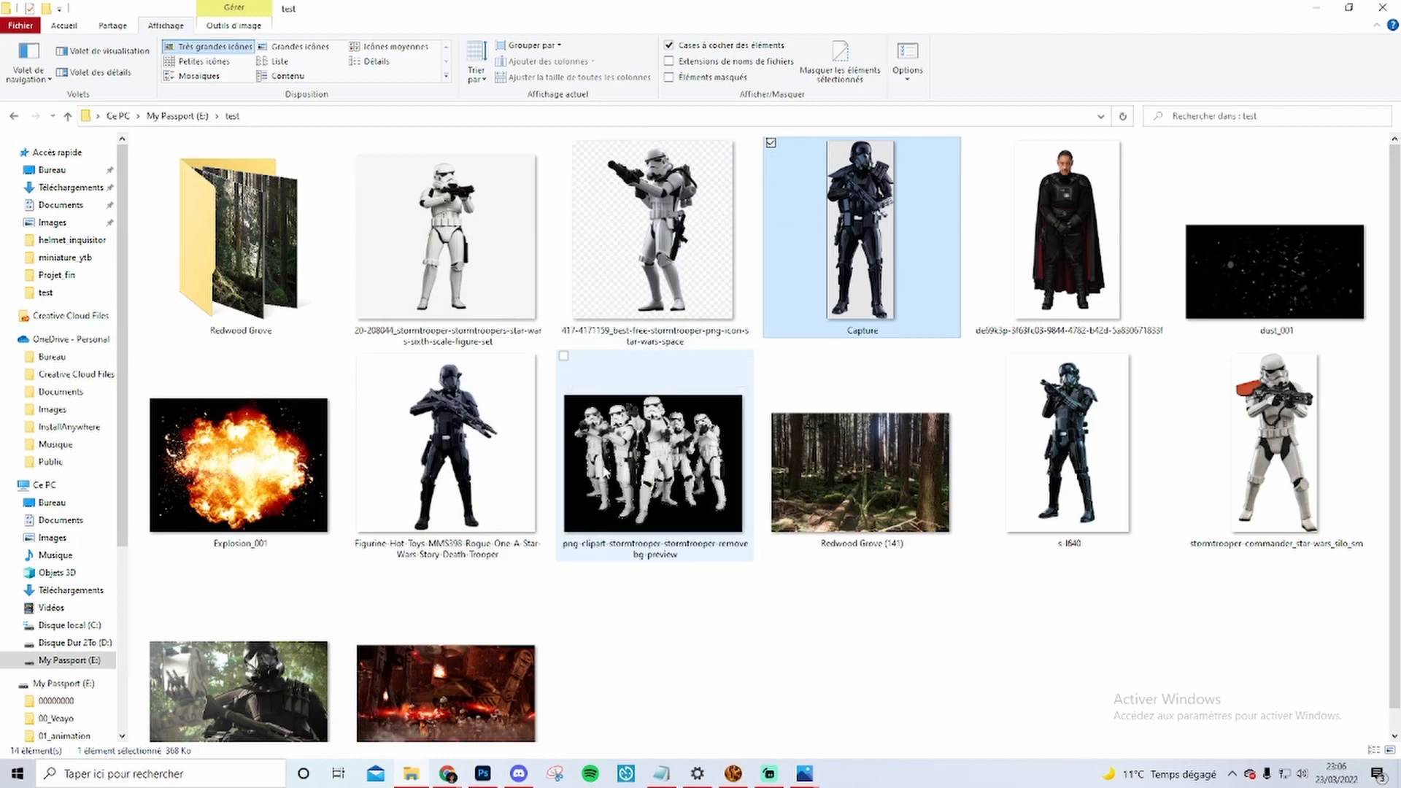
scroll(618, 484, down, 1)
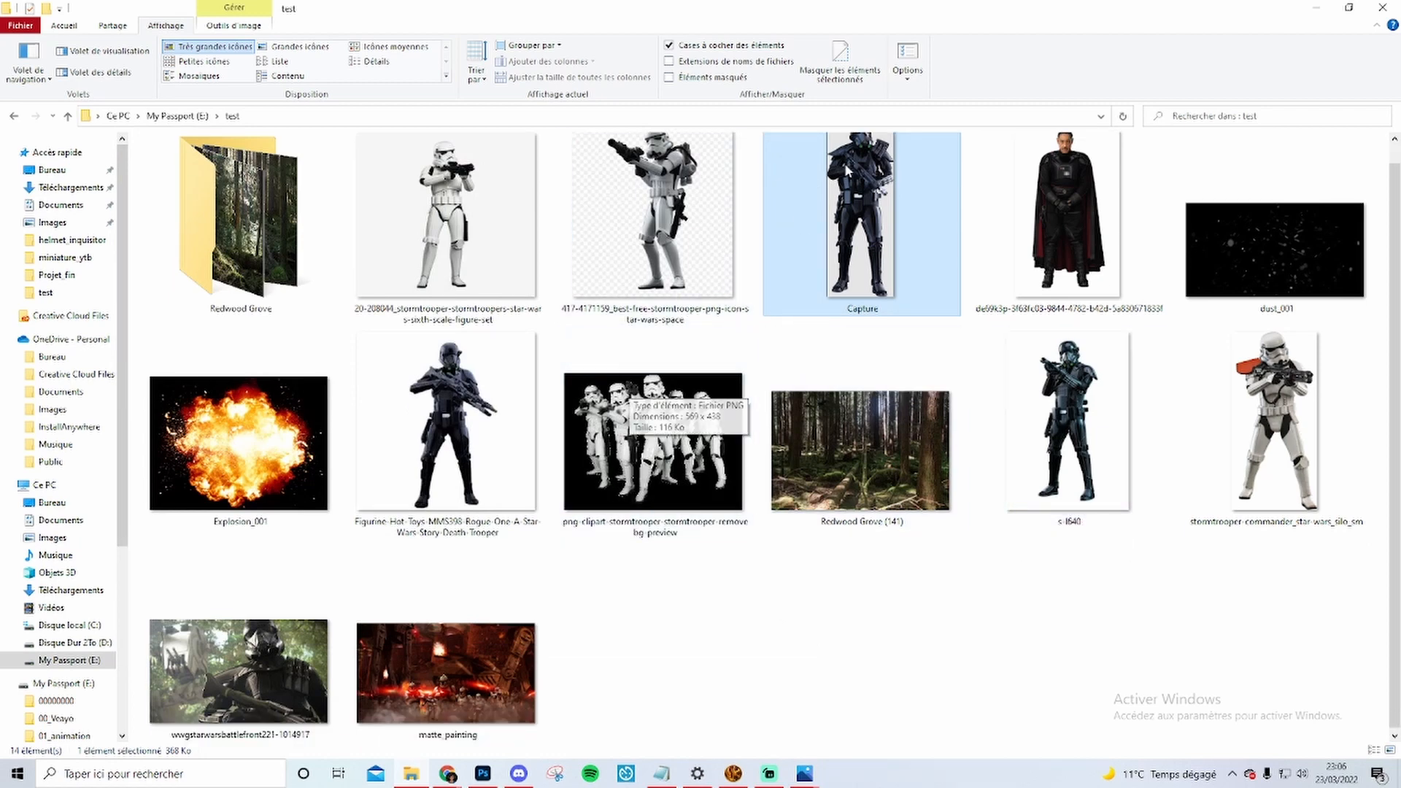
drag(1001, 11, 588, 160)
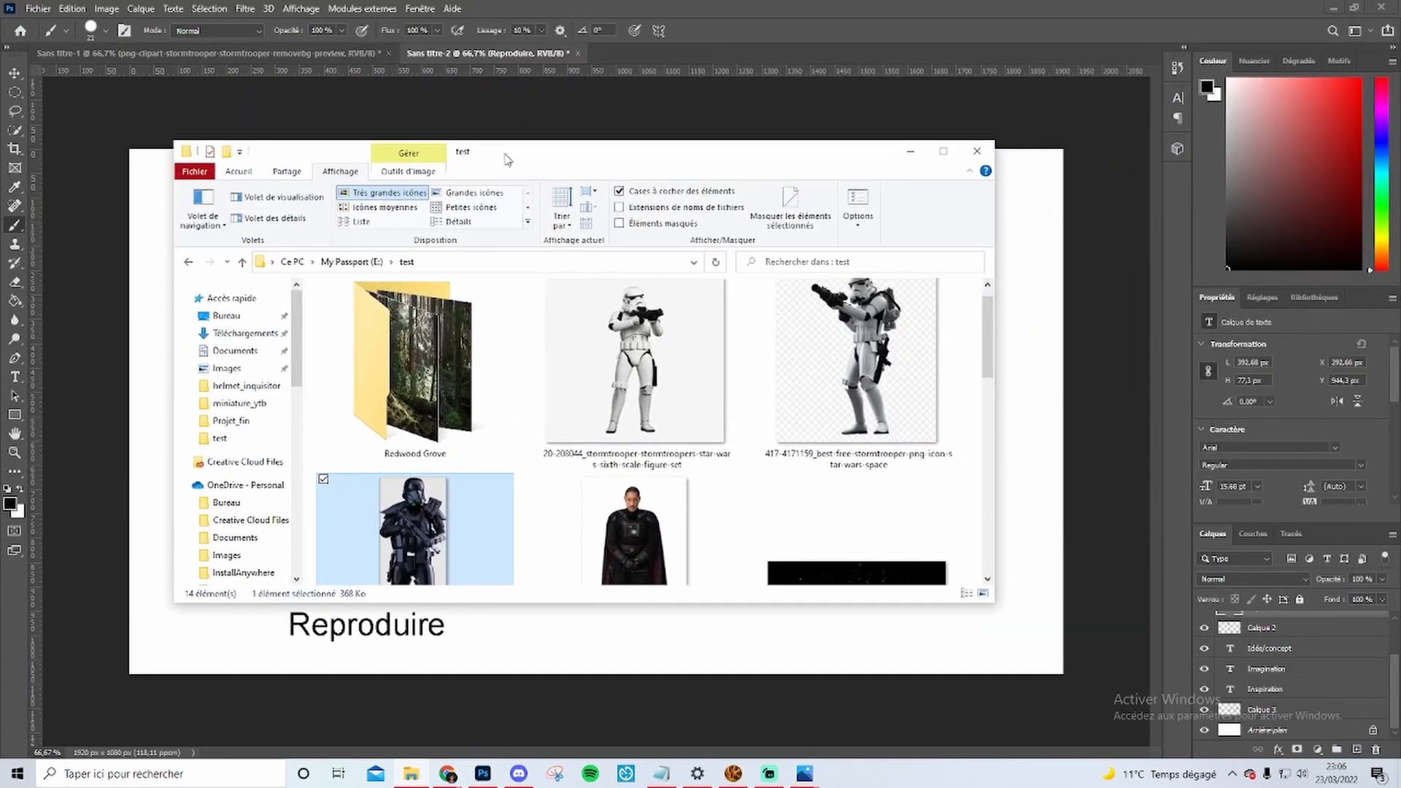
drag(507, 156, 341, 237)
click(742, 235)
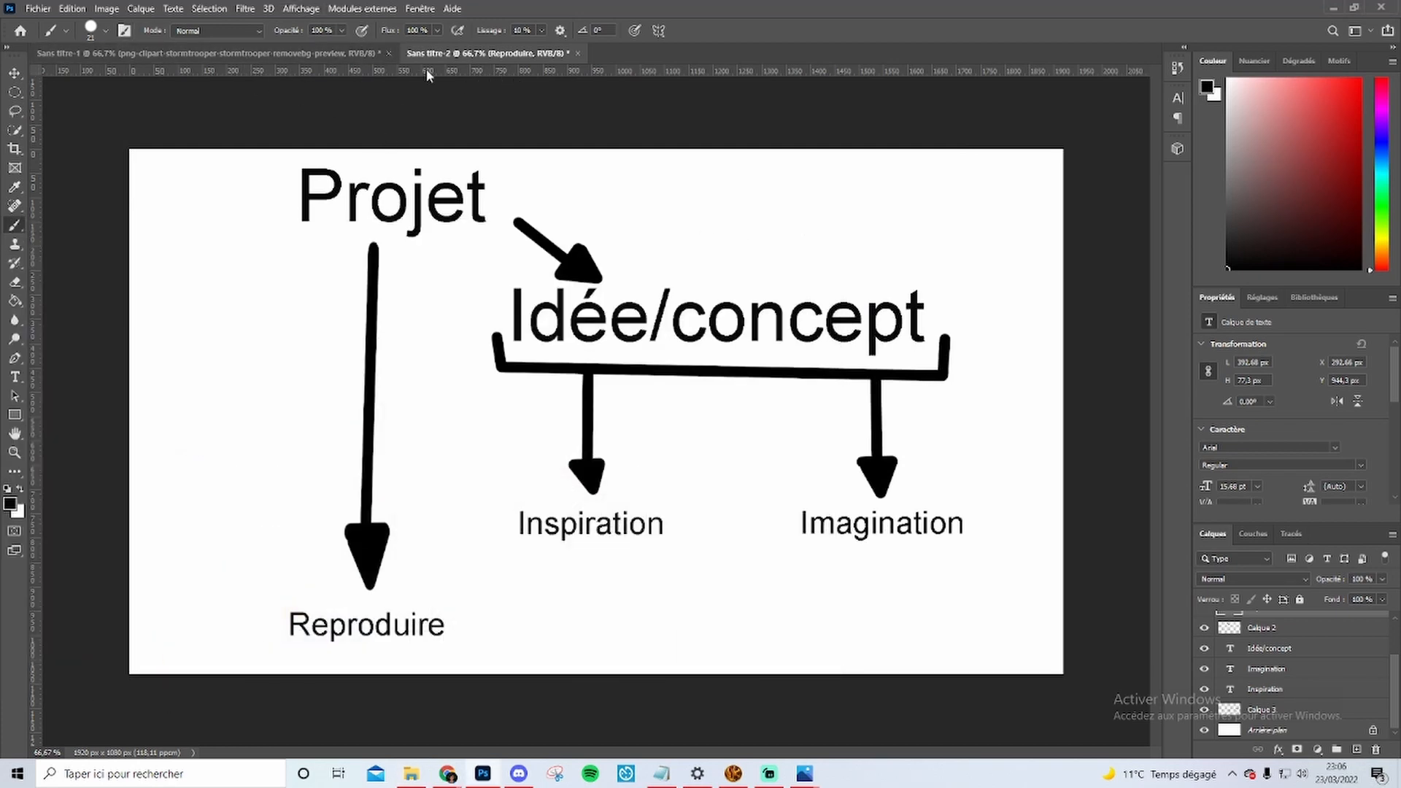
- Examine the new document settings of the 1920 x 1080 px custom preset without creating a document
click(40, 8)
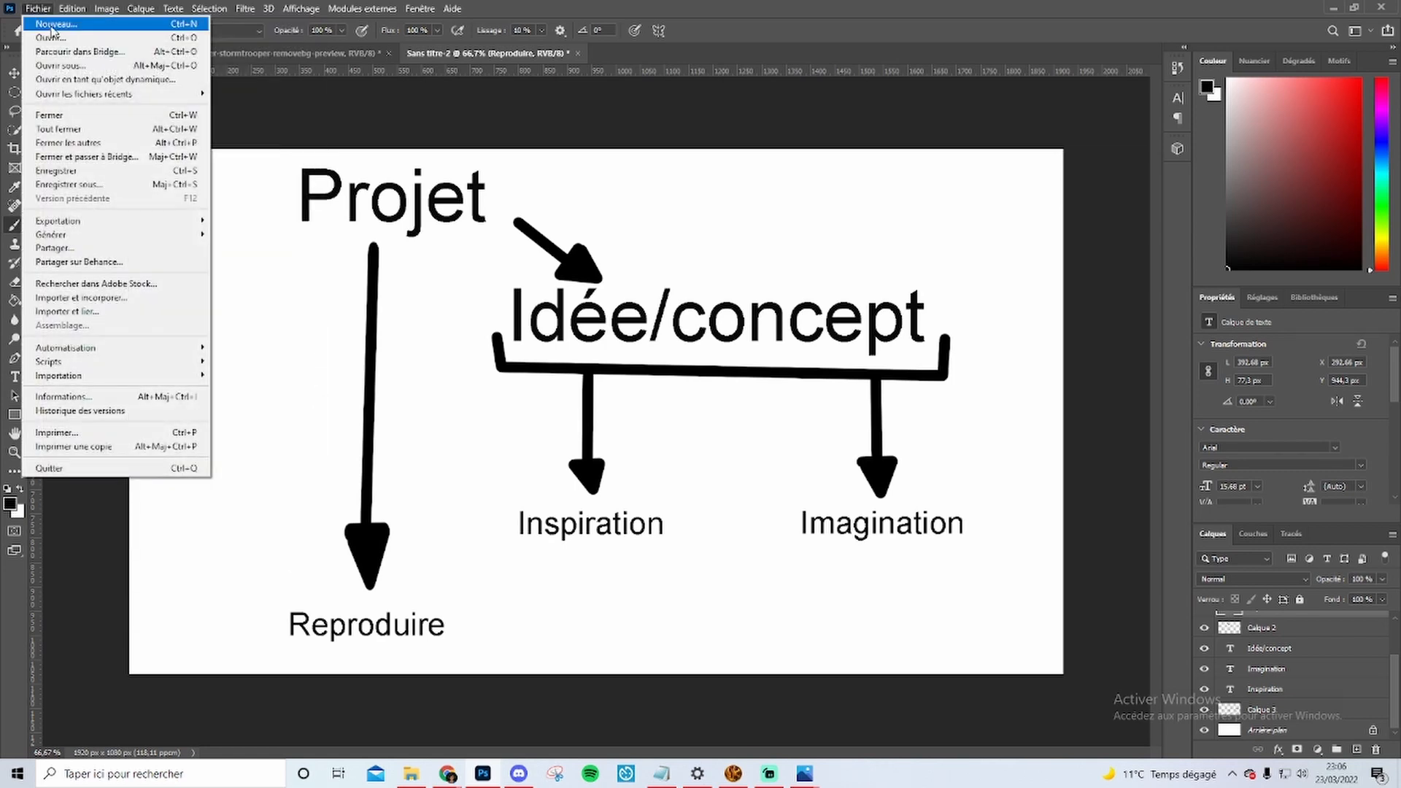
click(72, 25)
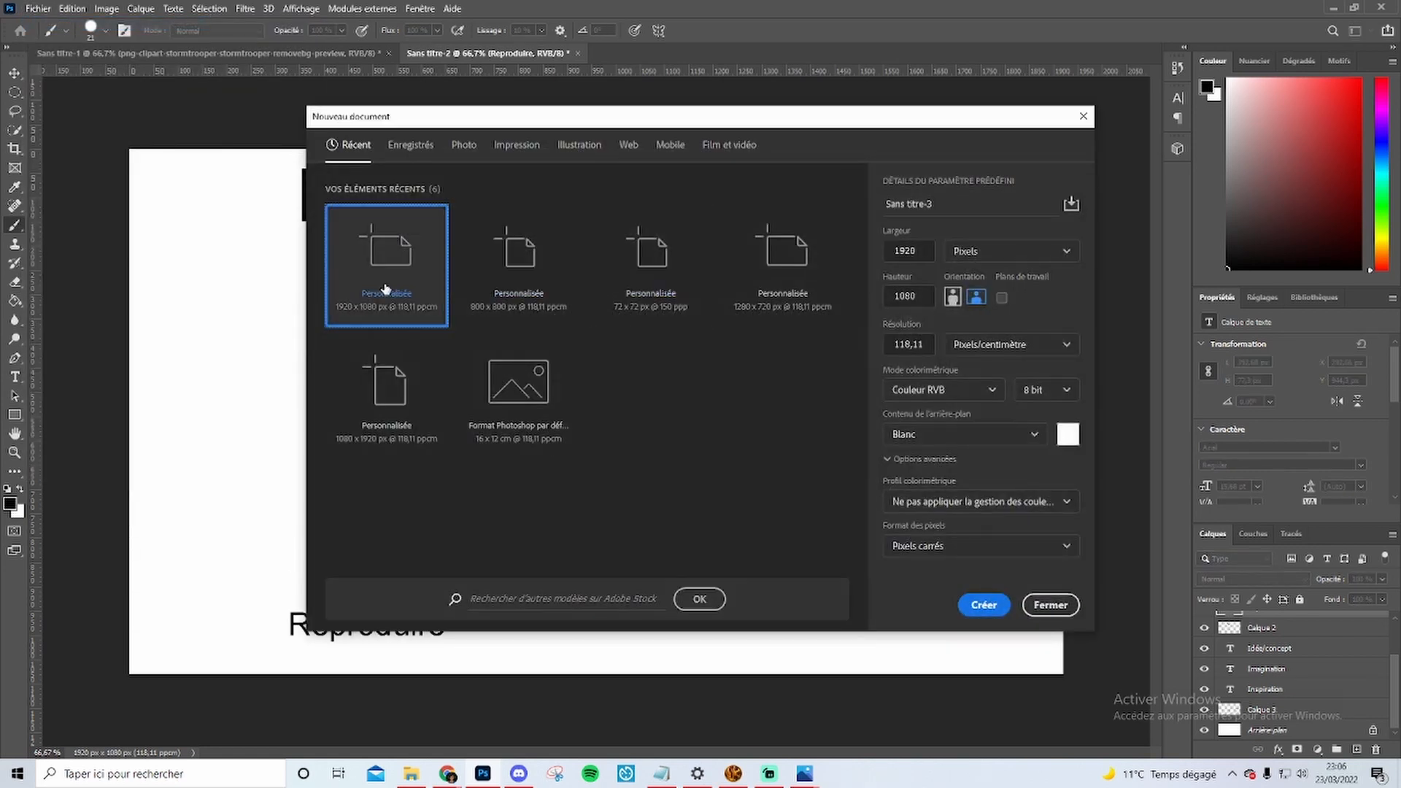
drag(484, 118, 453, 109)
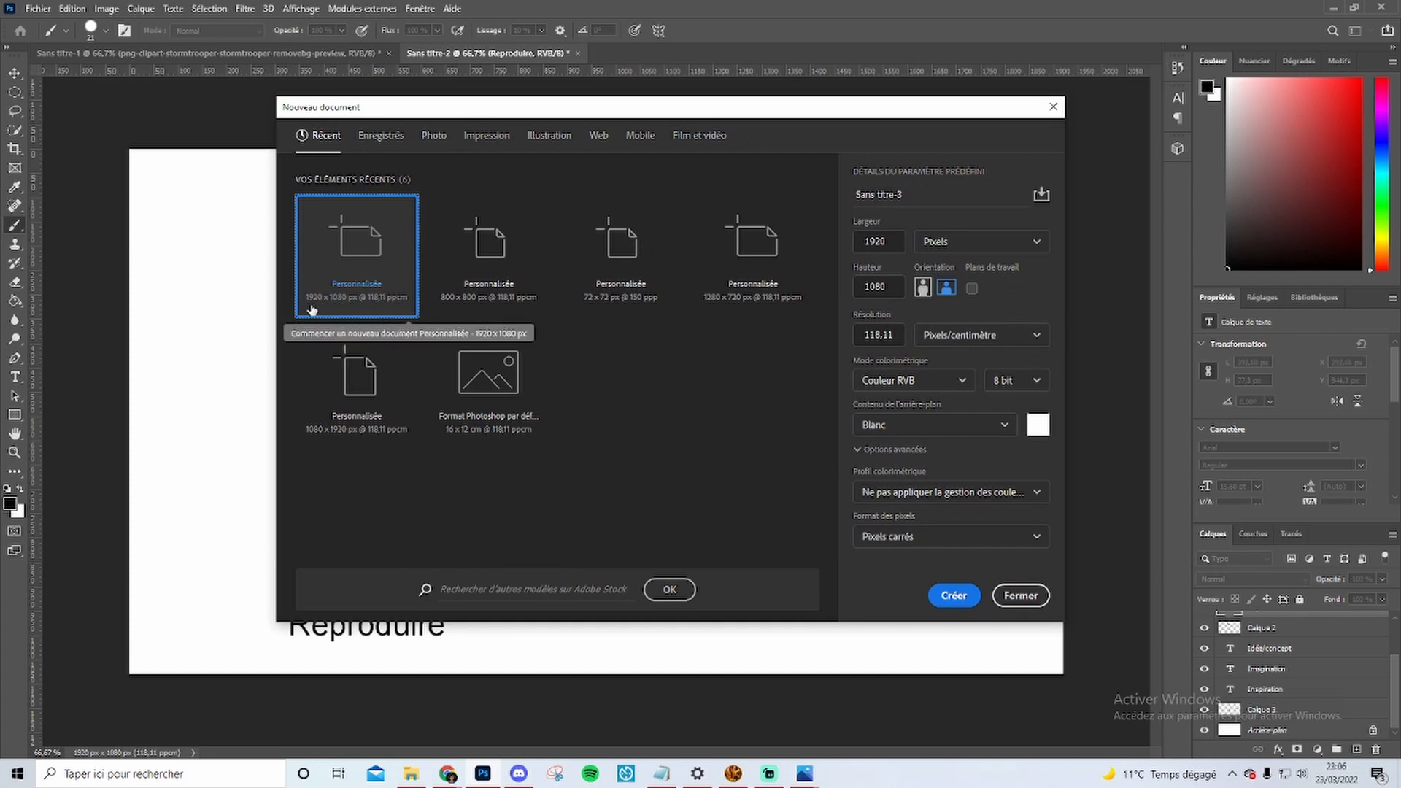
drag(419, 113, 369, 103)
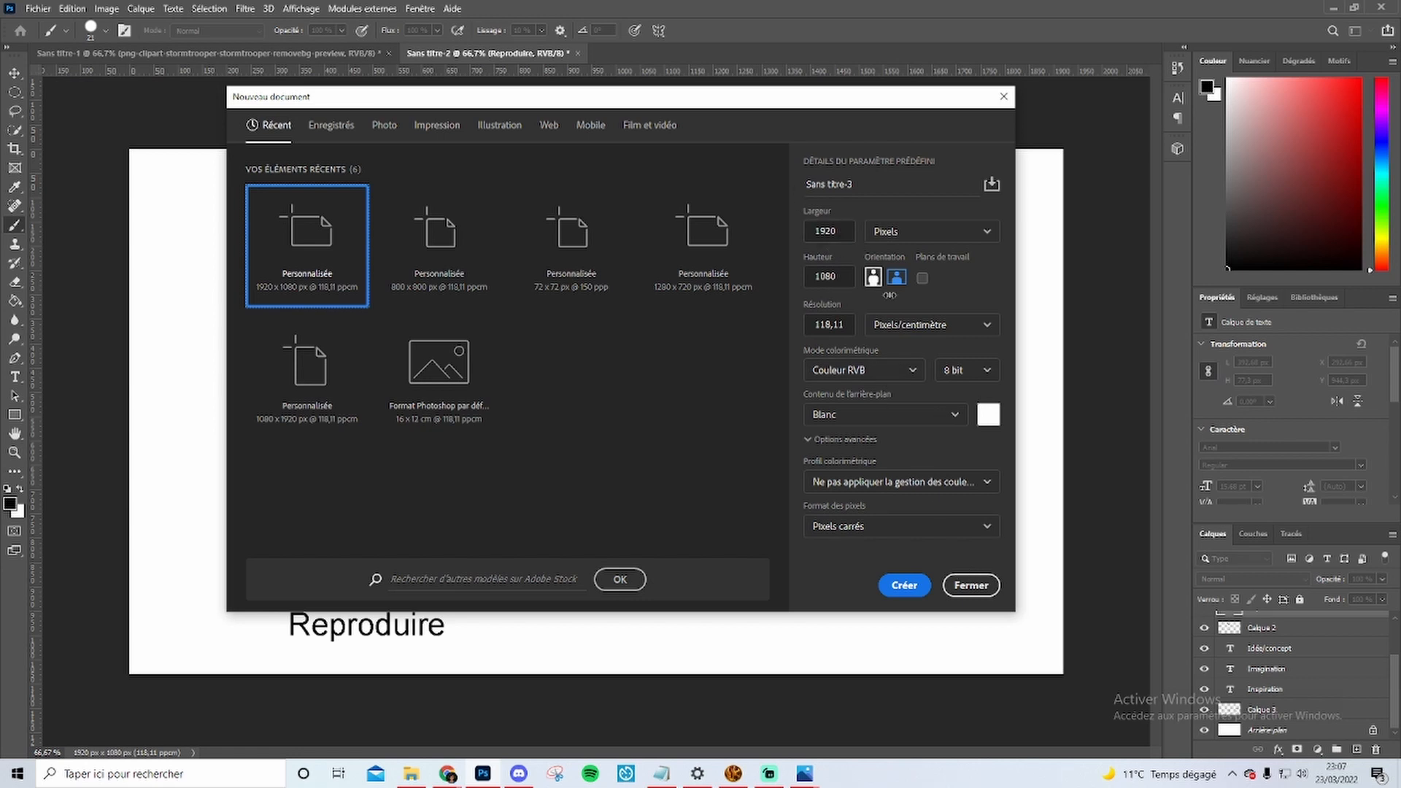
click(983, 592)
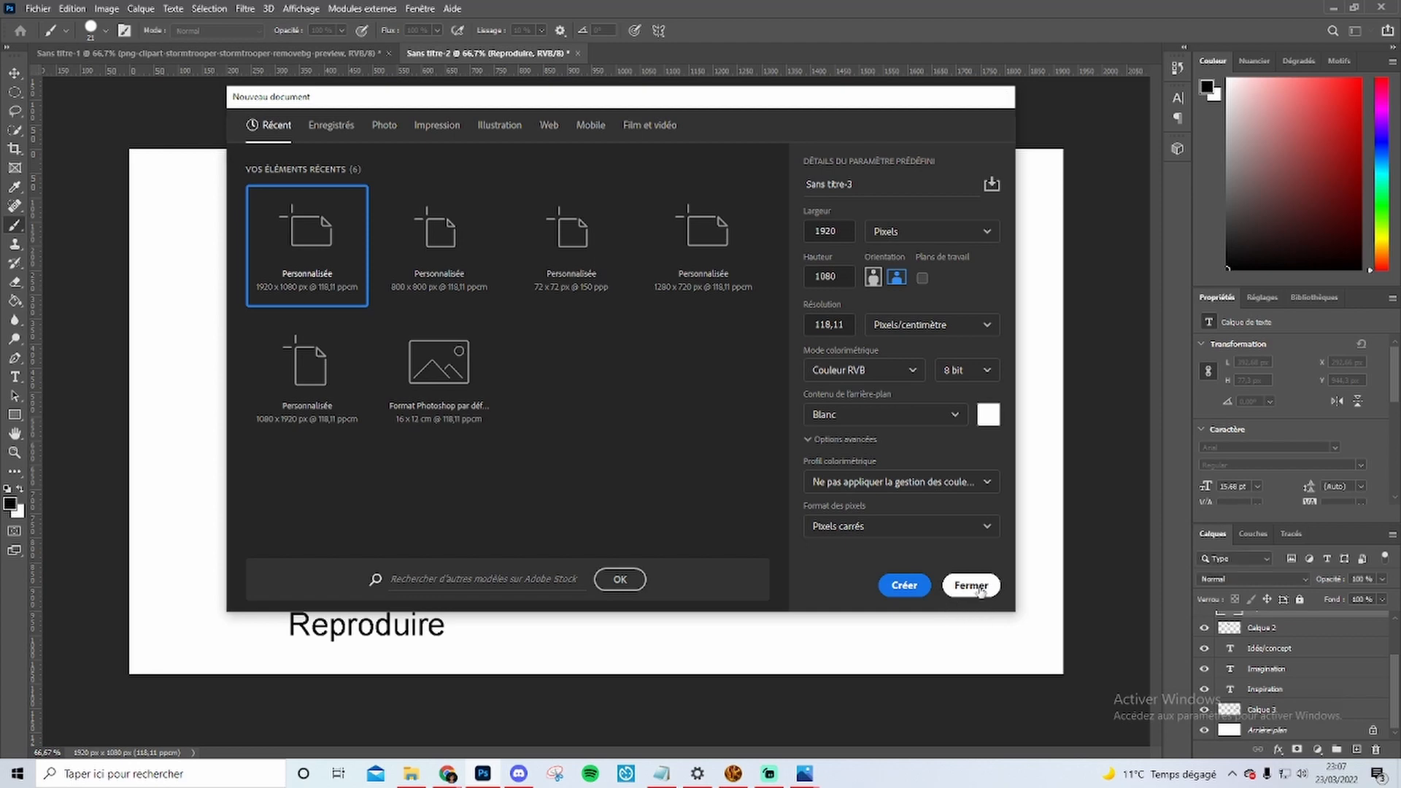
- Switch to the forest composition document and hide the three trooper layers and the Redwood Grove (141) layer
click(251, 53)
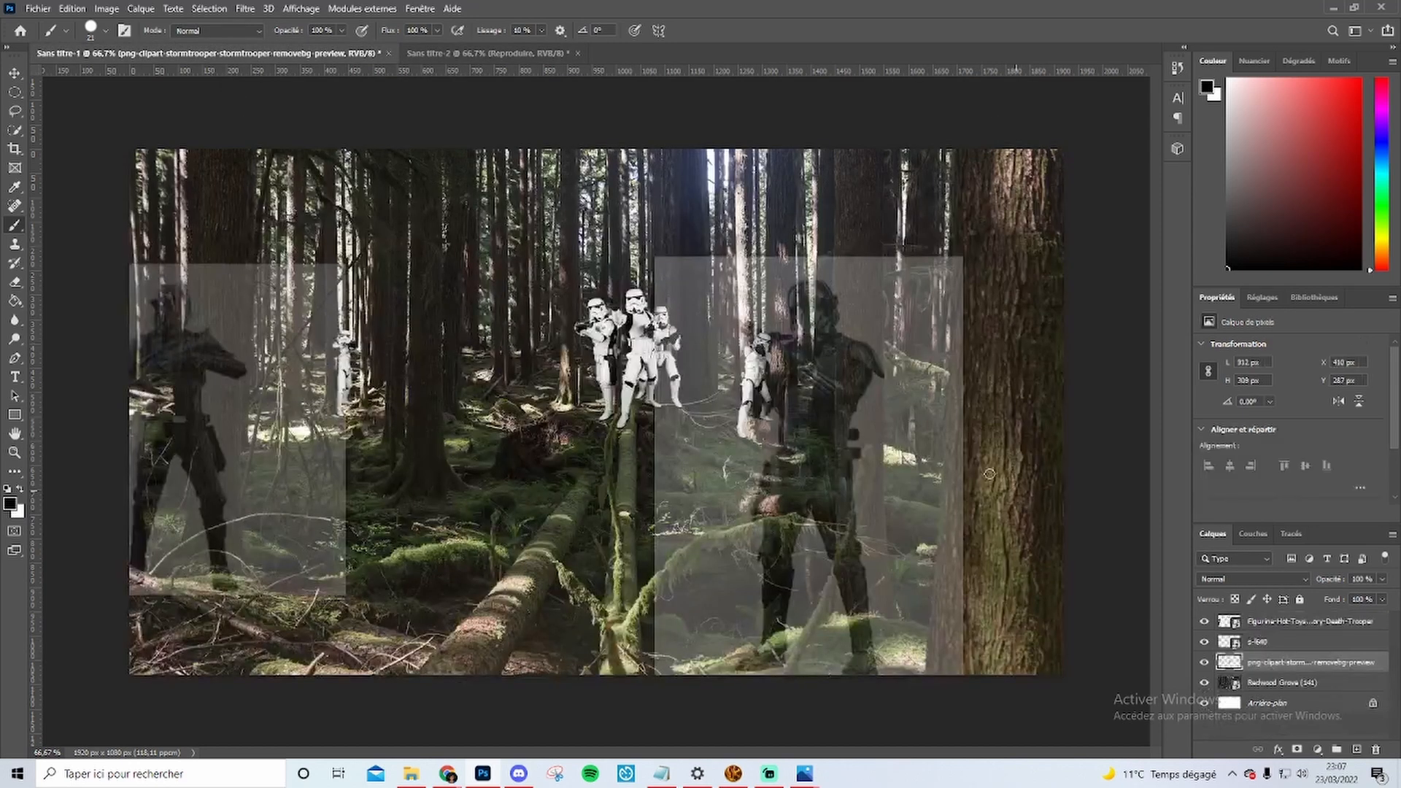
click(1205, 640)
click(1205, 661)
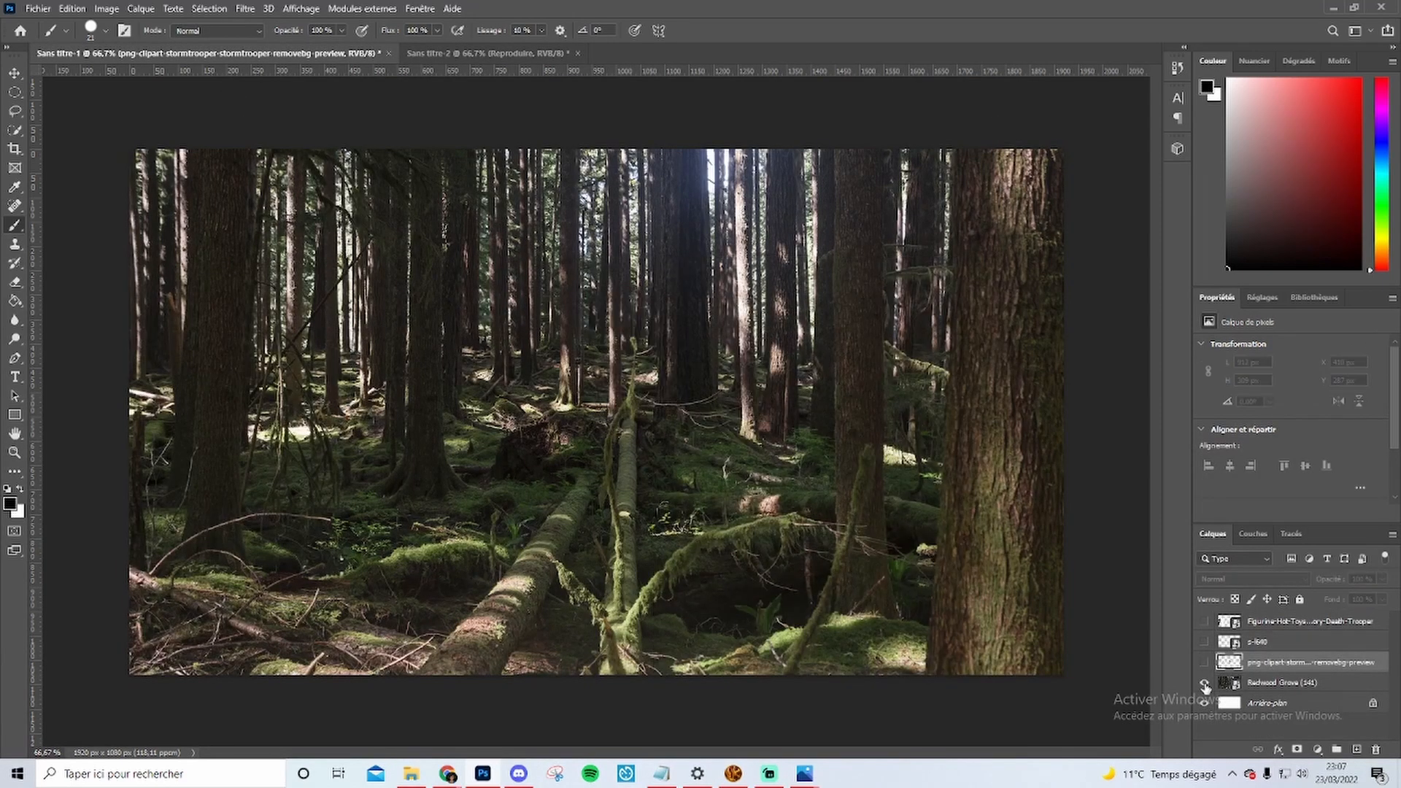
click(1205, 682)
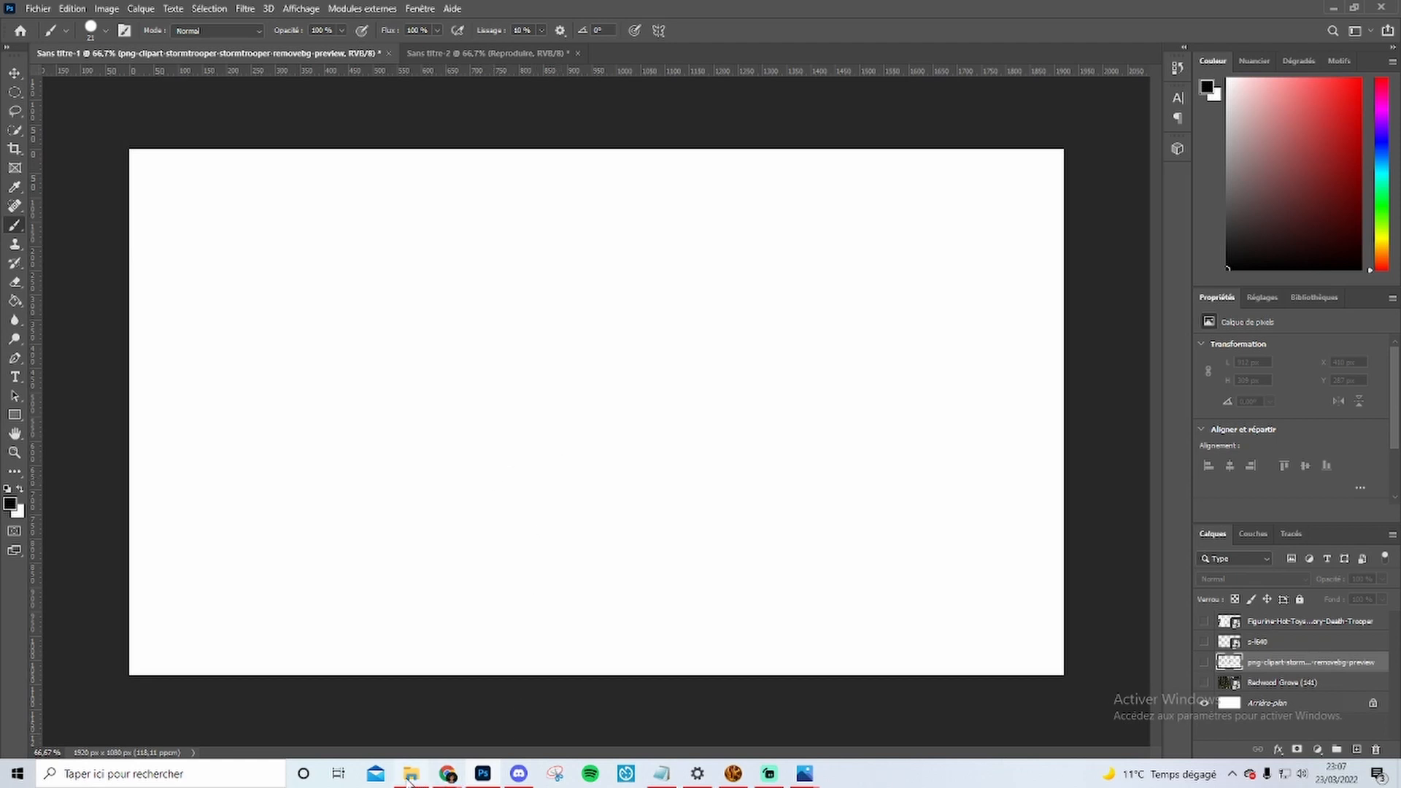
- Look through the source images in the test folder, pick out the Redwood Grove (141) picture, and put the folder away
mouse_move(410, 779)
click(413, 733)
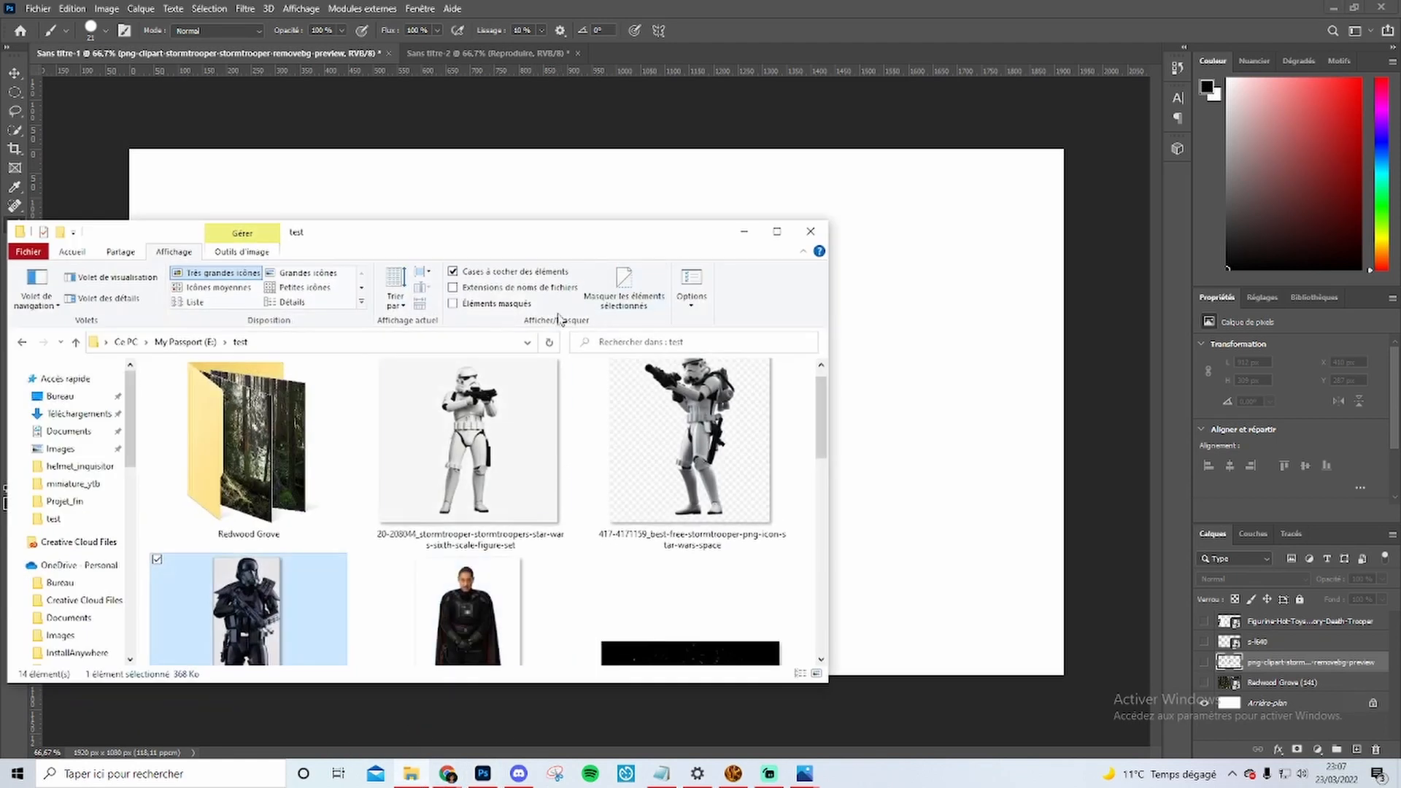
scroll(562, 609, down, 6)
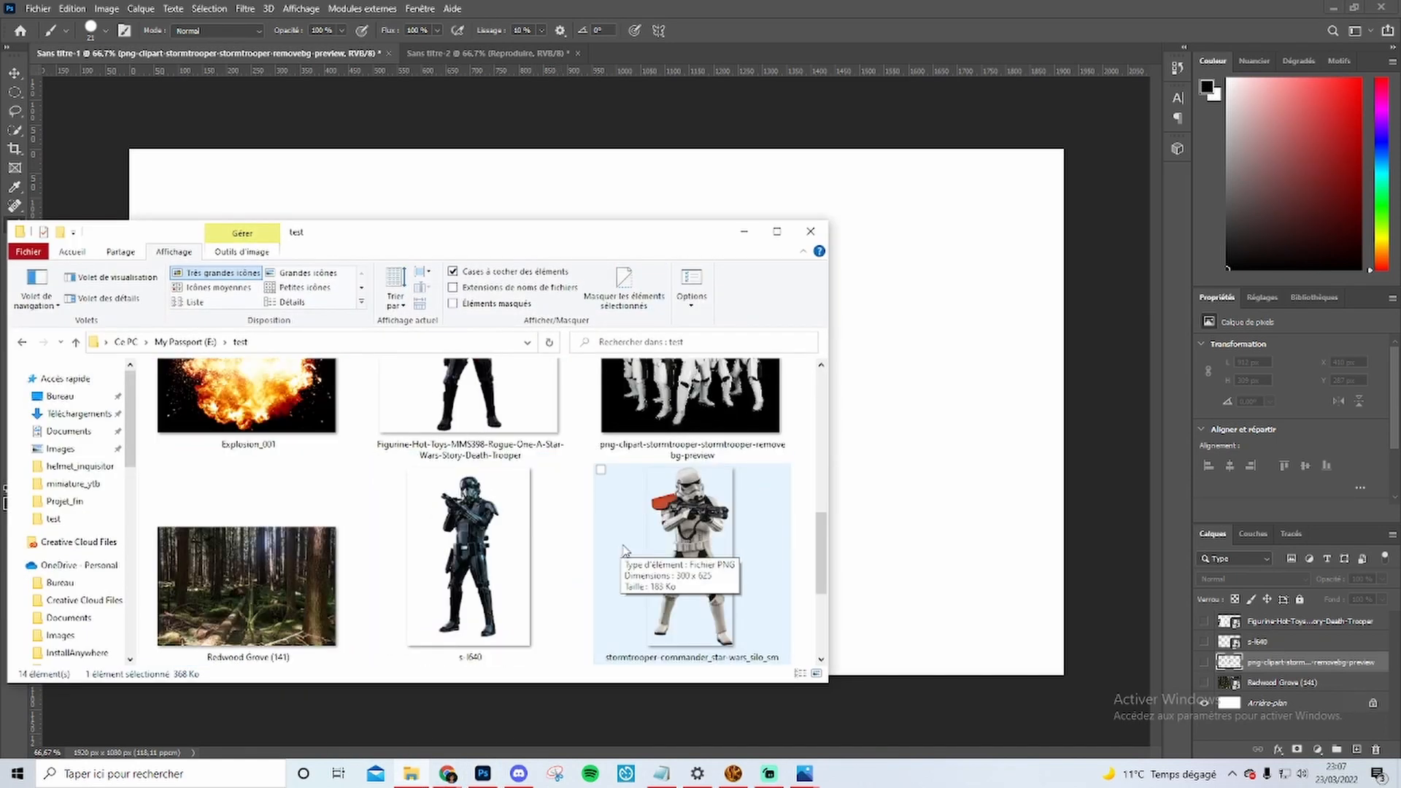
scroll(623, 549, down, 3)
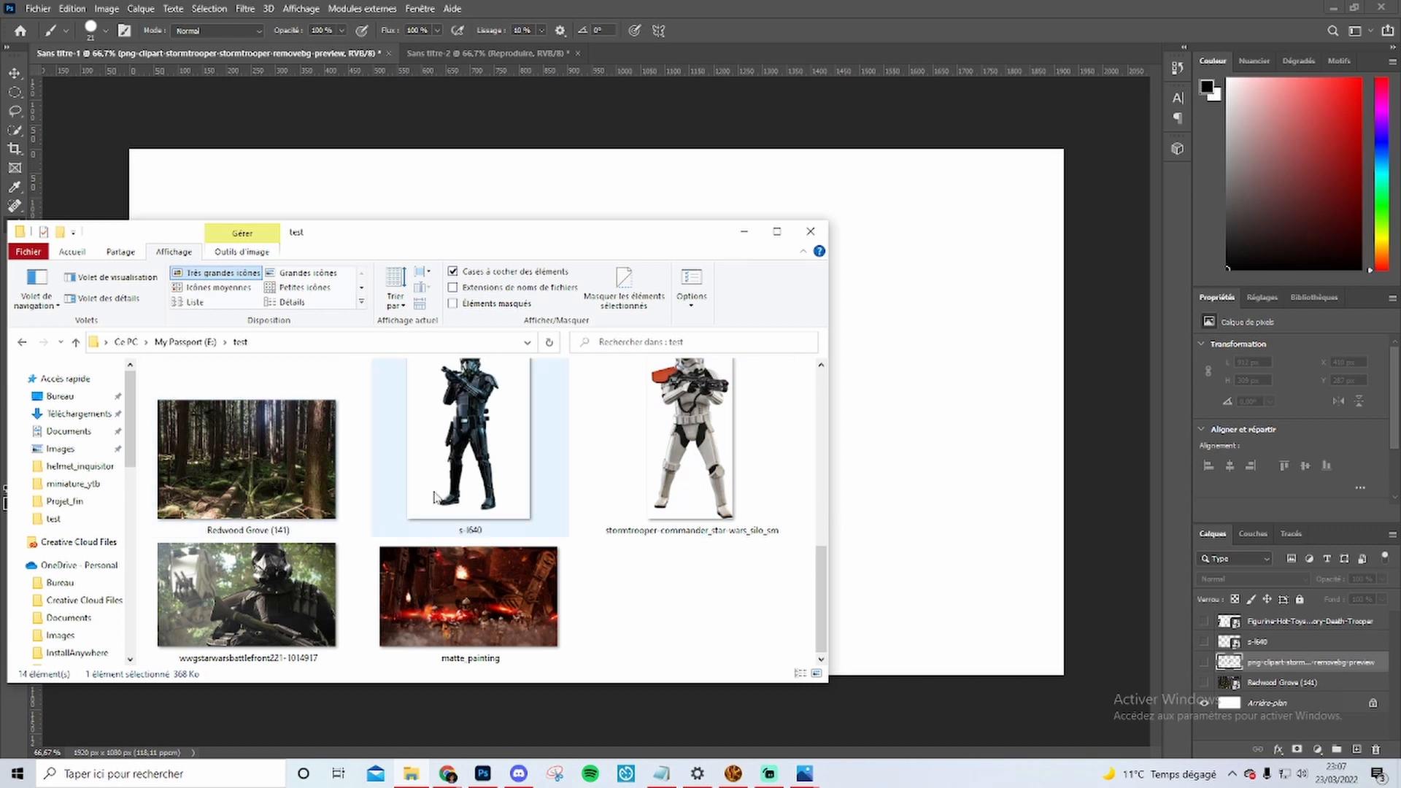
mouse_move(261, 461)
mouse_down()
mouse_move(412, 494)
mouse_move(848, 516)
mouse_move(245, 458)
mouse_move(483, 496)
mouse_move(259, 478)
mouse_up()
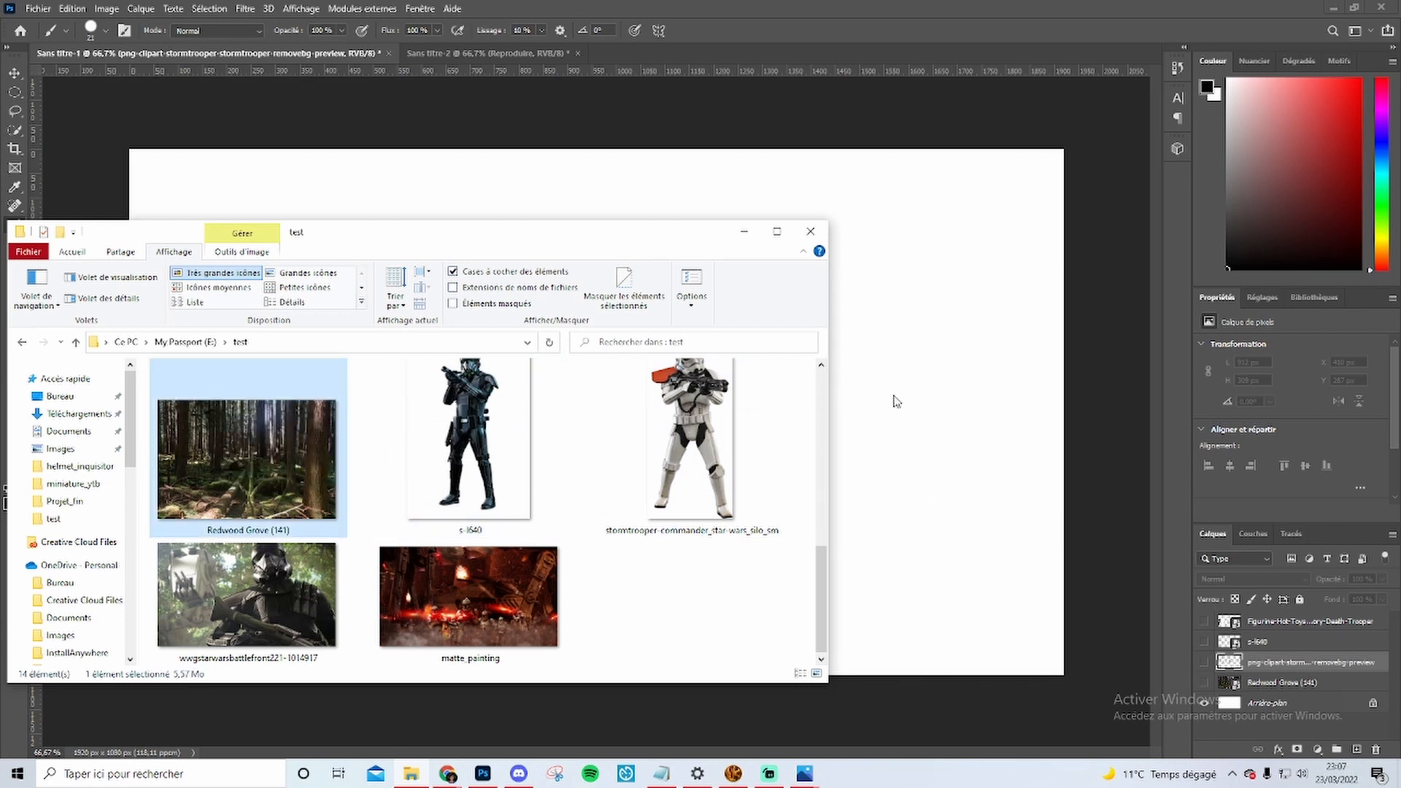
click(744, 231)
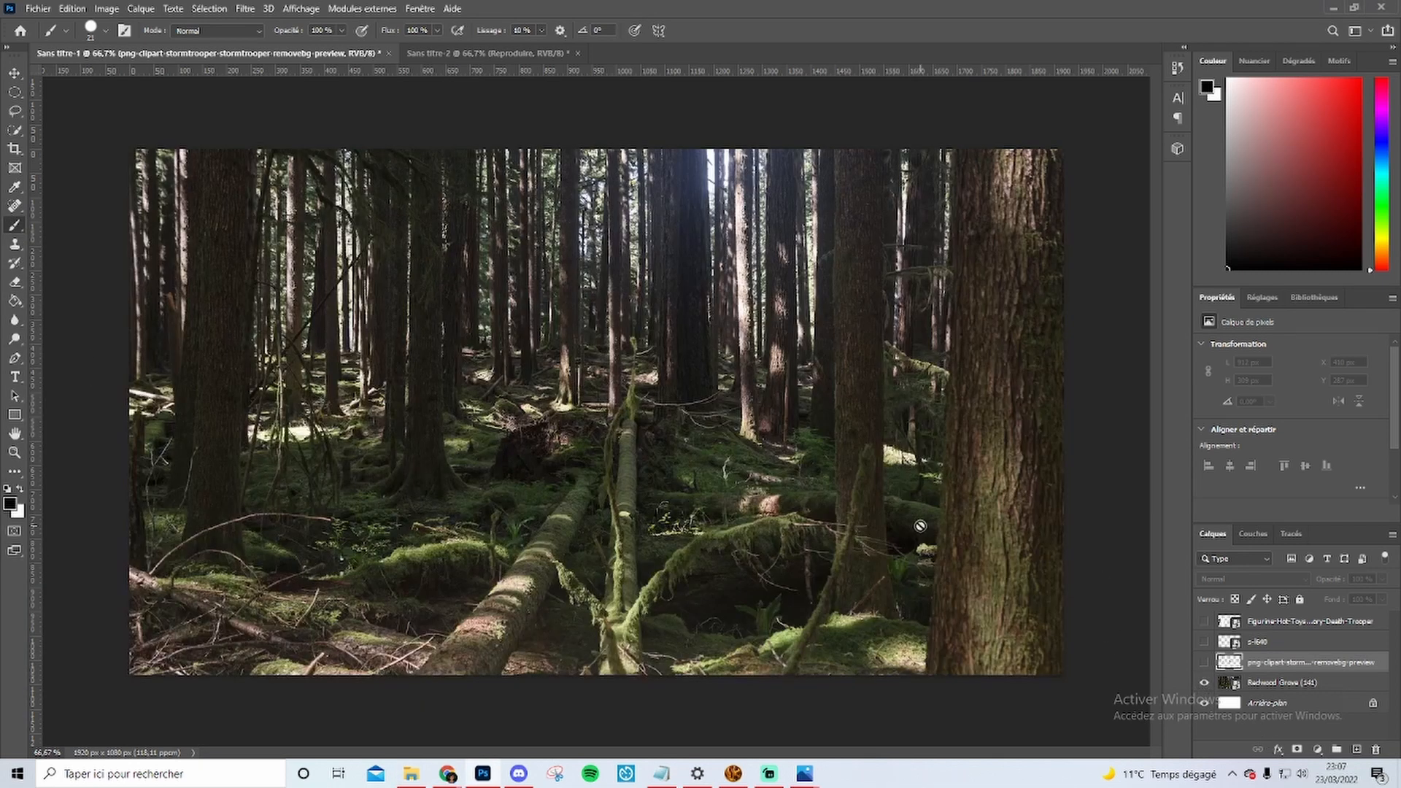
- Place the Redwood Grove (141) picture from the test folder into the composition as a new layer
click(410, 773)
drag(240, 464, 887, 470)
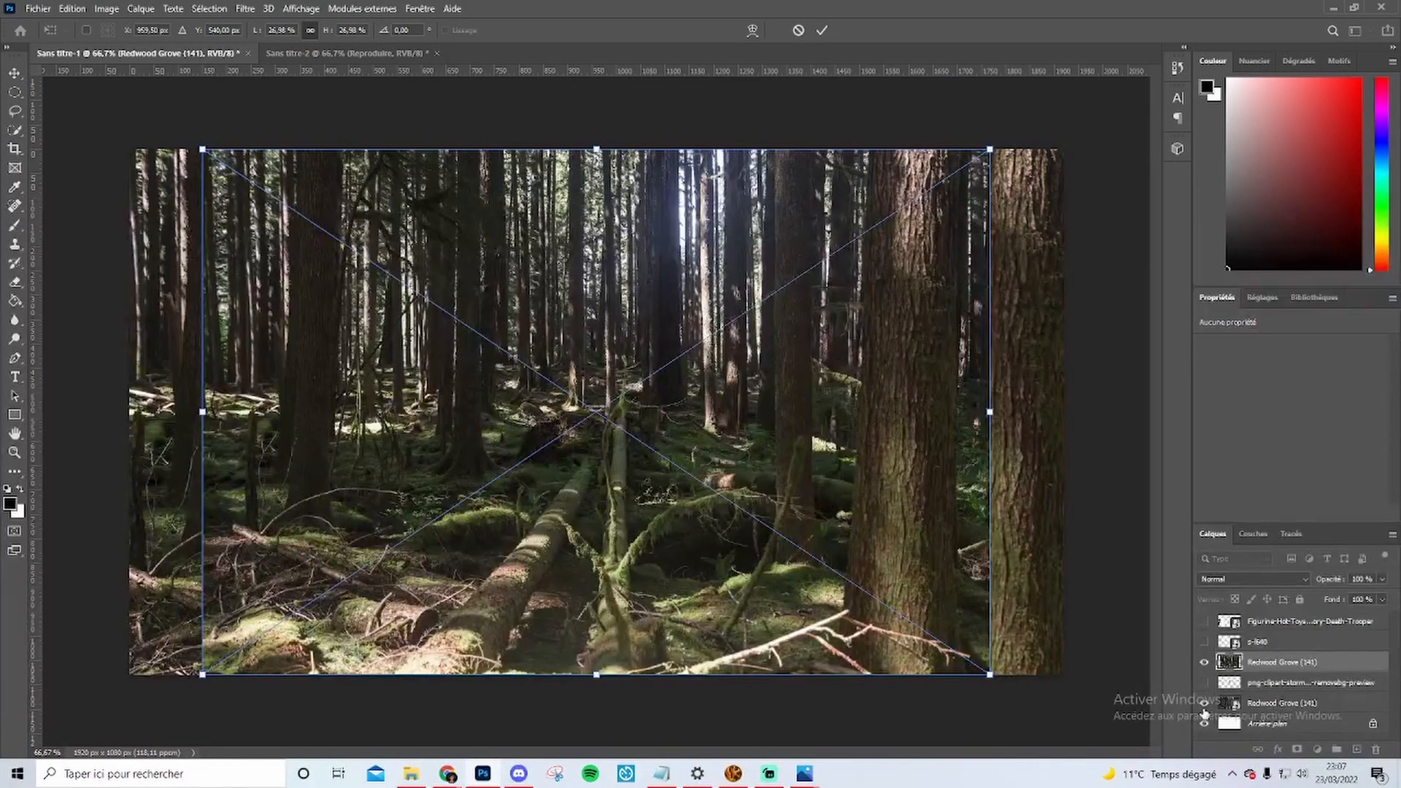
key(Return)
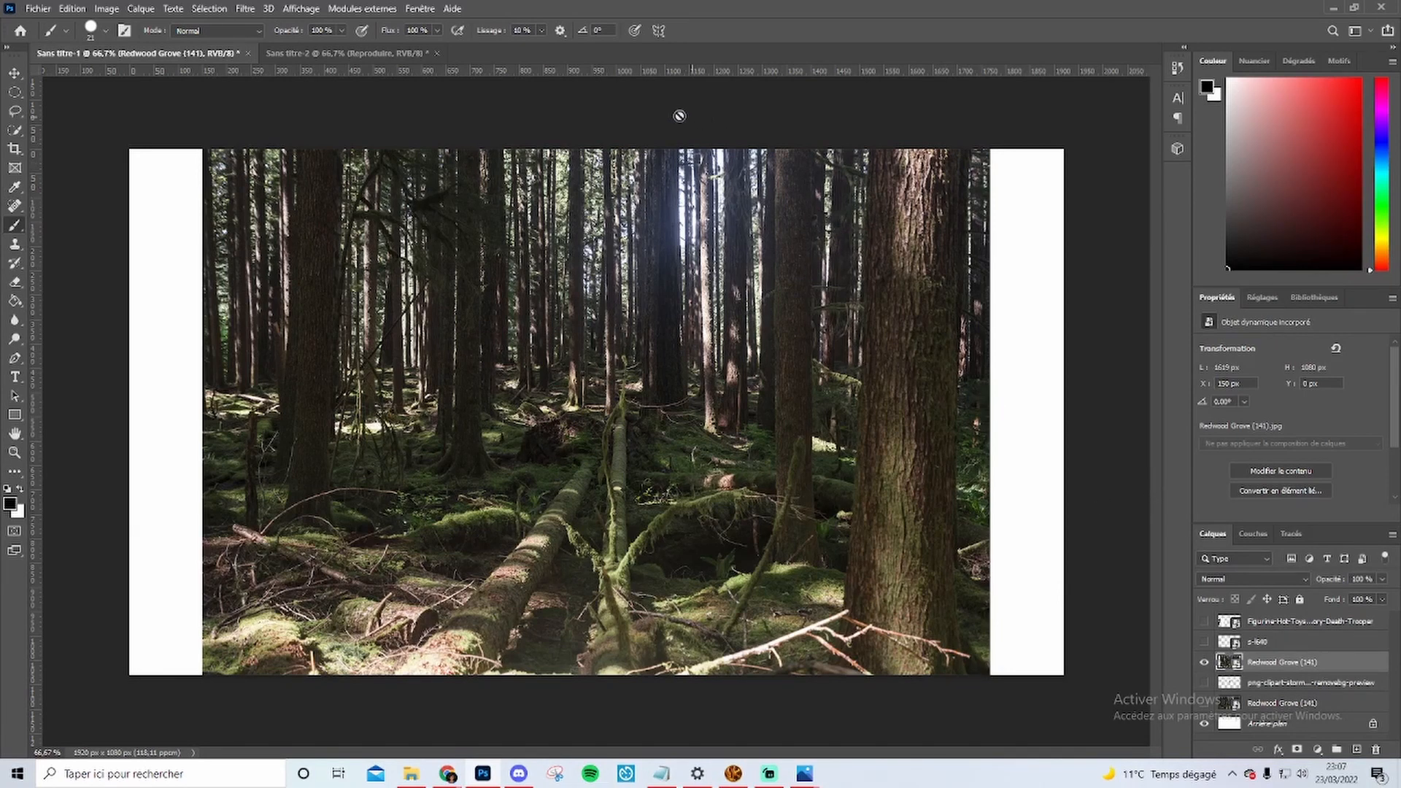
- Try scaling the placed forest picture down with Free Transform, and cancel the transformation
key(ctrl+t)
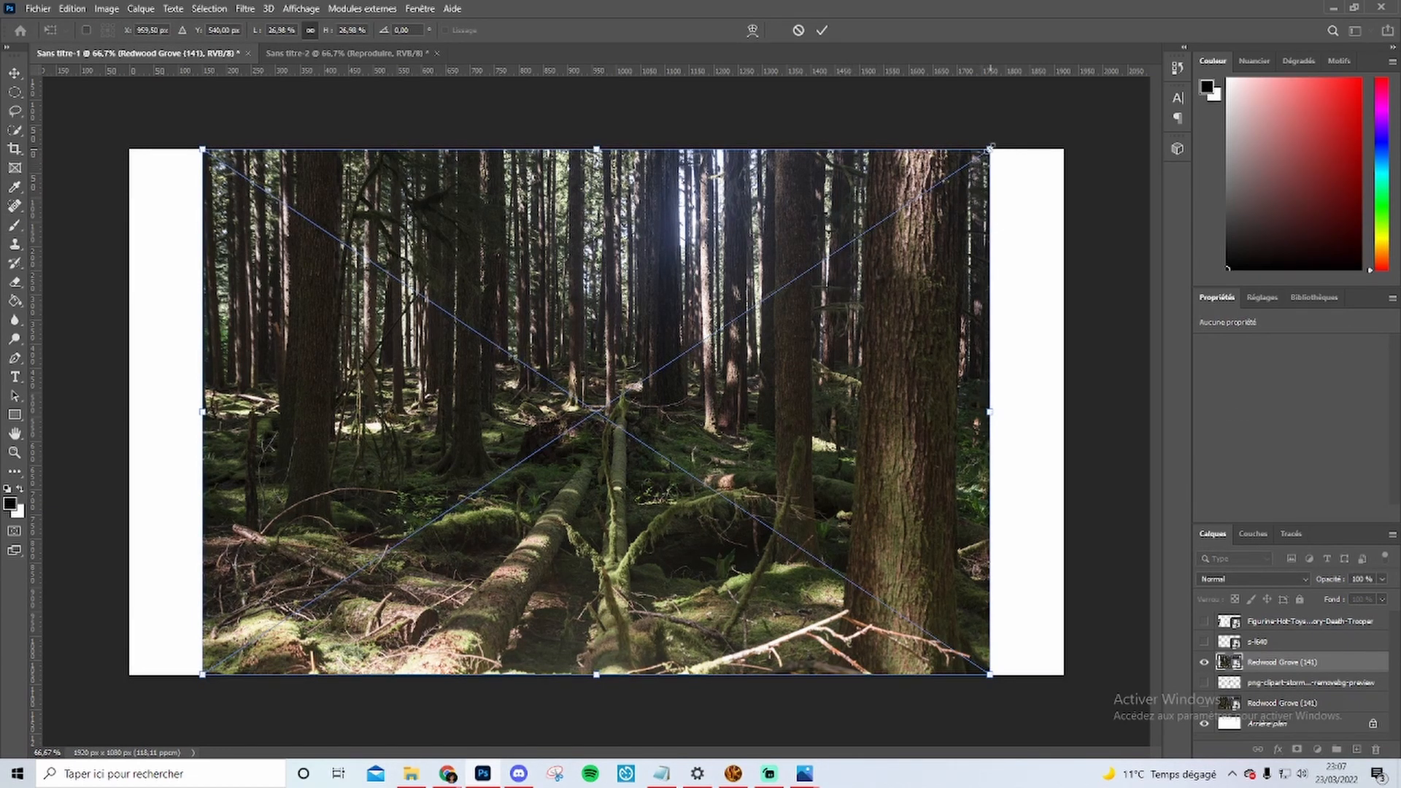
drag(991, 146, 917, 185)
key(ctrl+z)
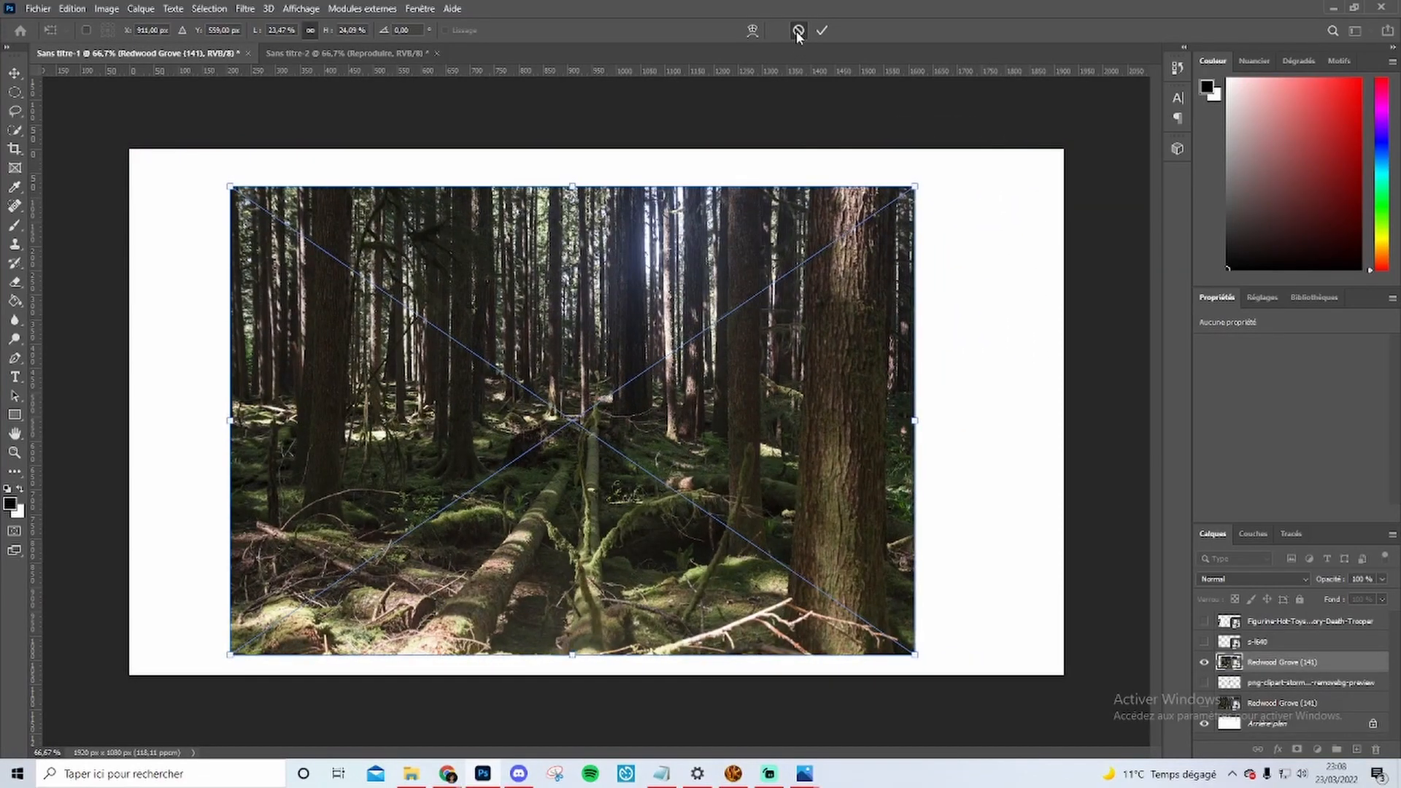
click(798, 30)
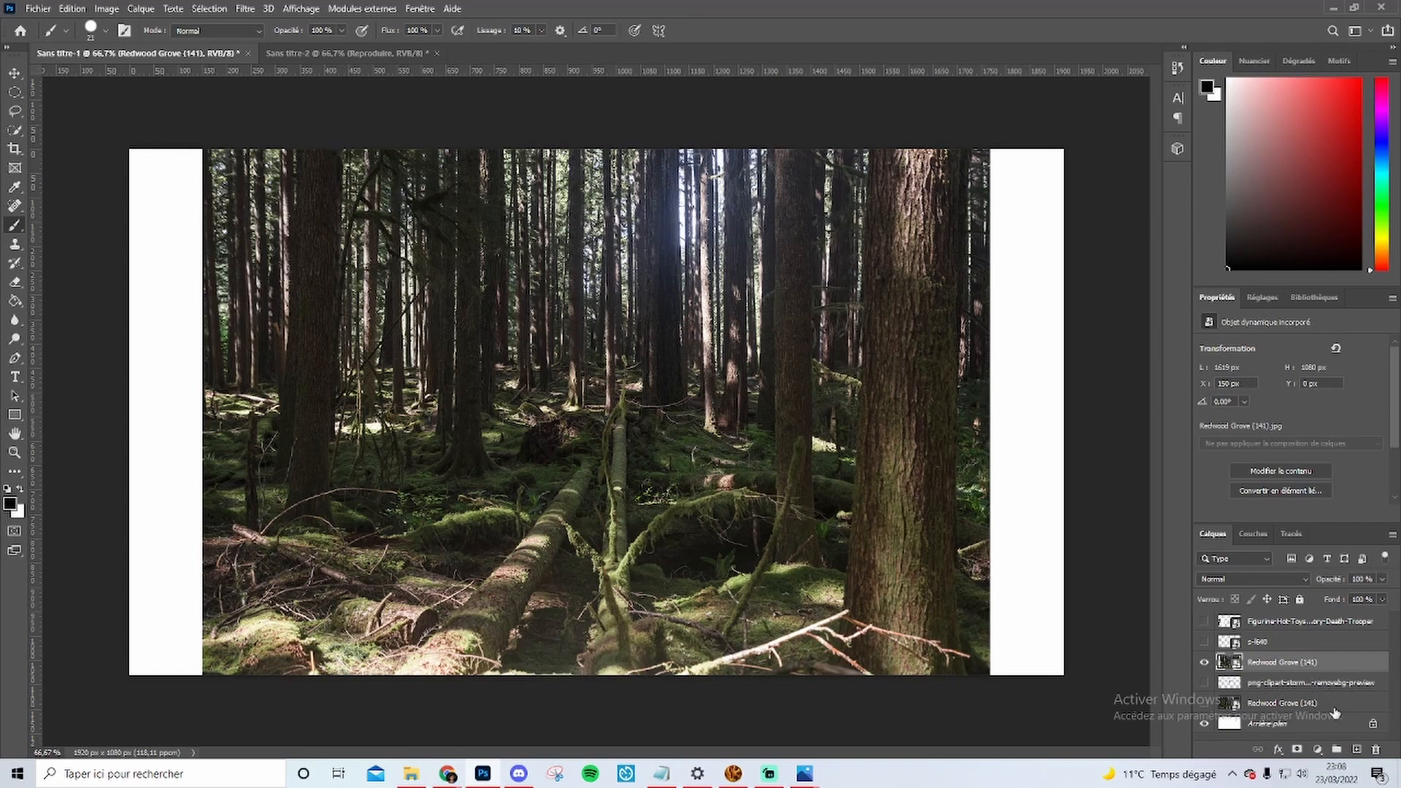
- Delete the newly placed forest layer and show the original Redwood Grove (141) layer
key(Delete)
click(1204, 682)
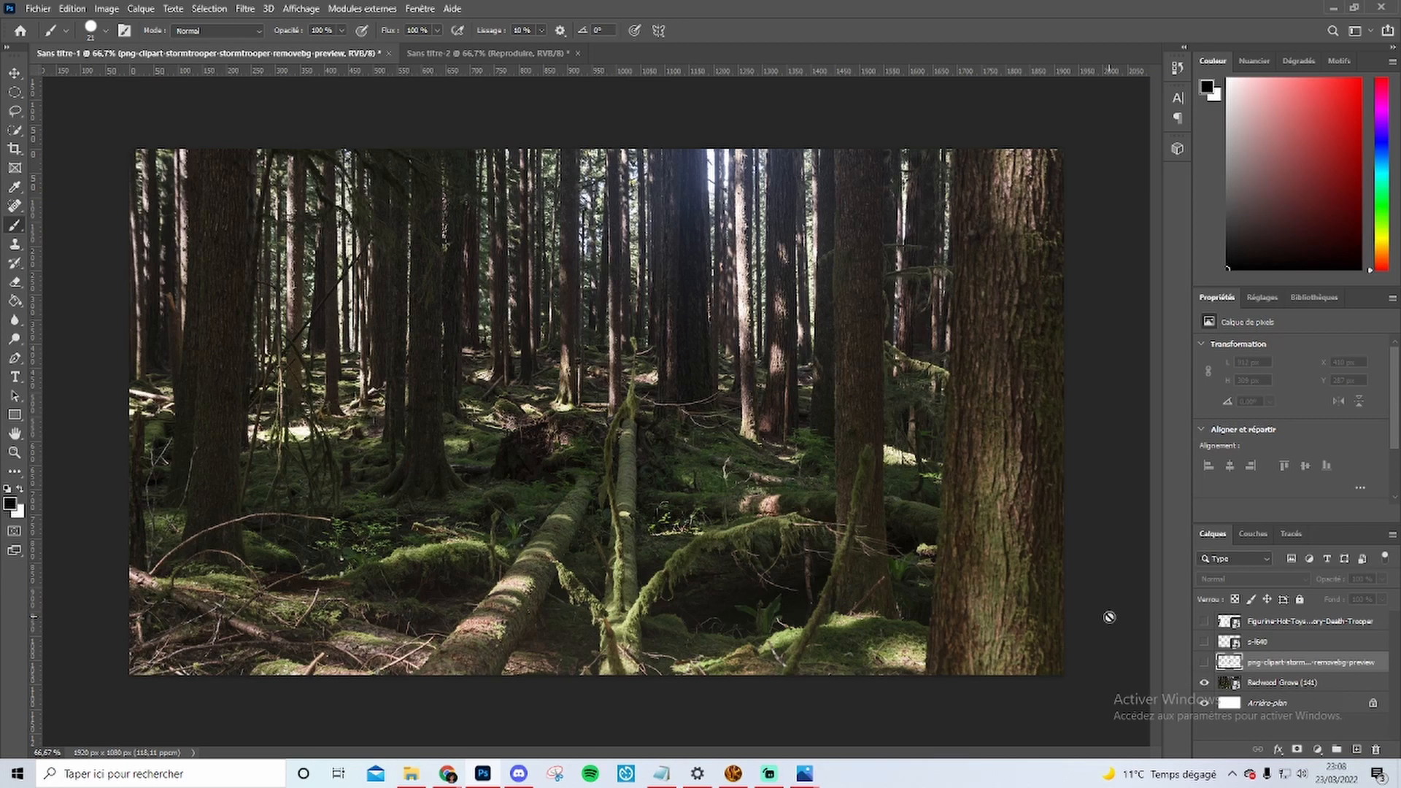
- Place the png-clipart-stormtrooper group picture from the test folder into the forest composition
mouse_move(446, 780)
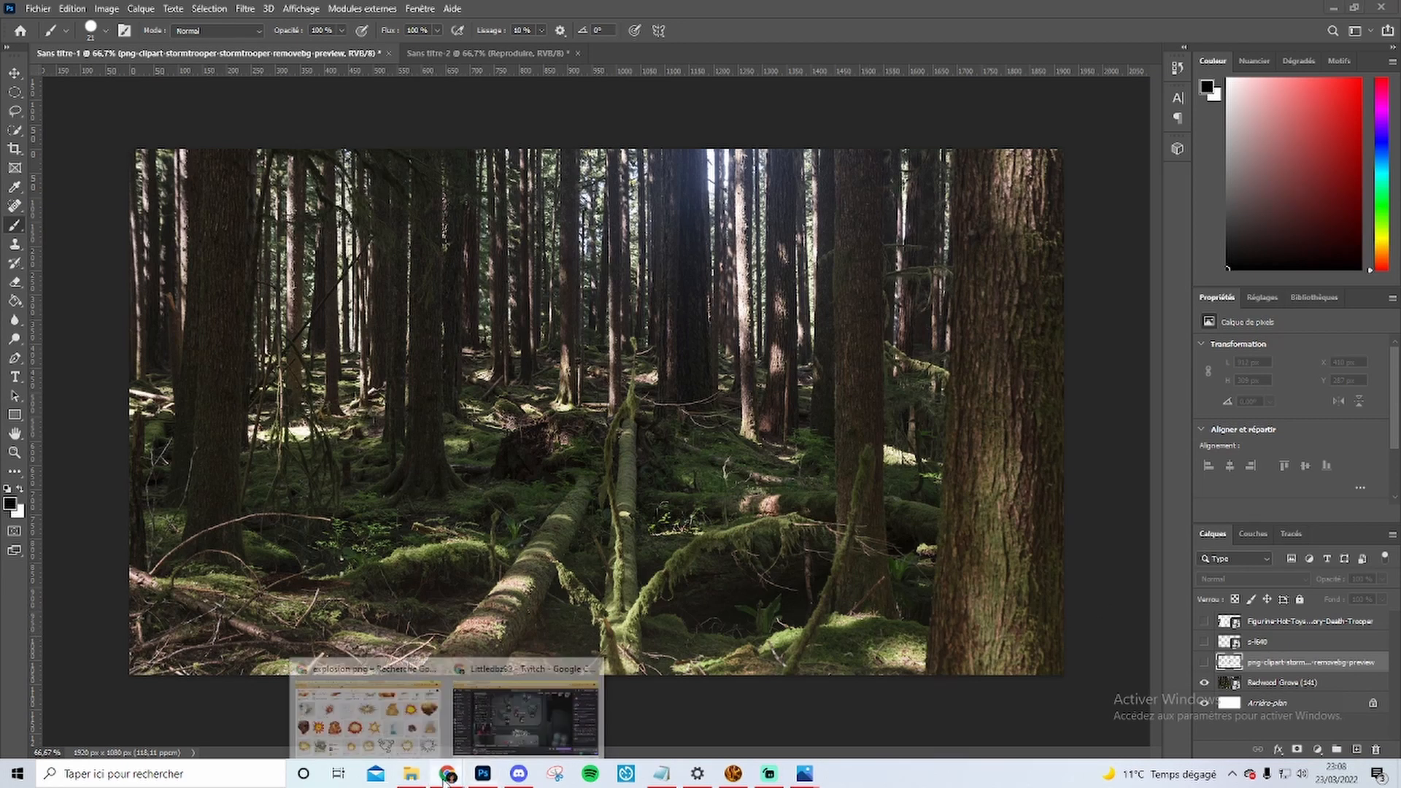
click(411, 779)
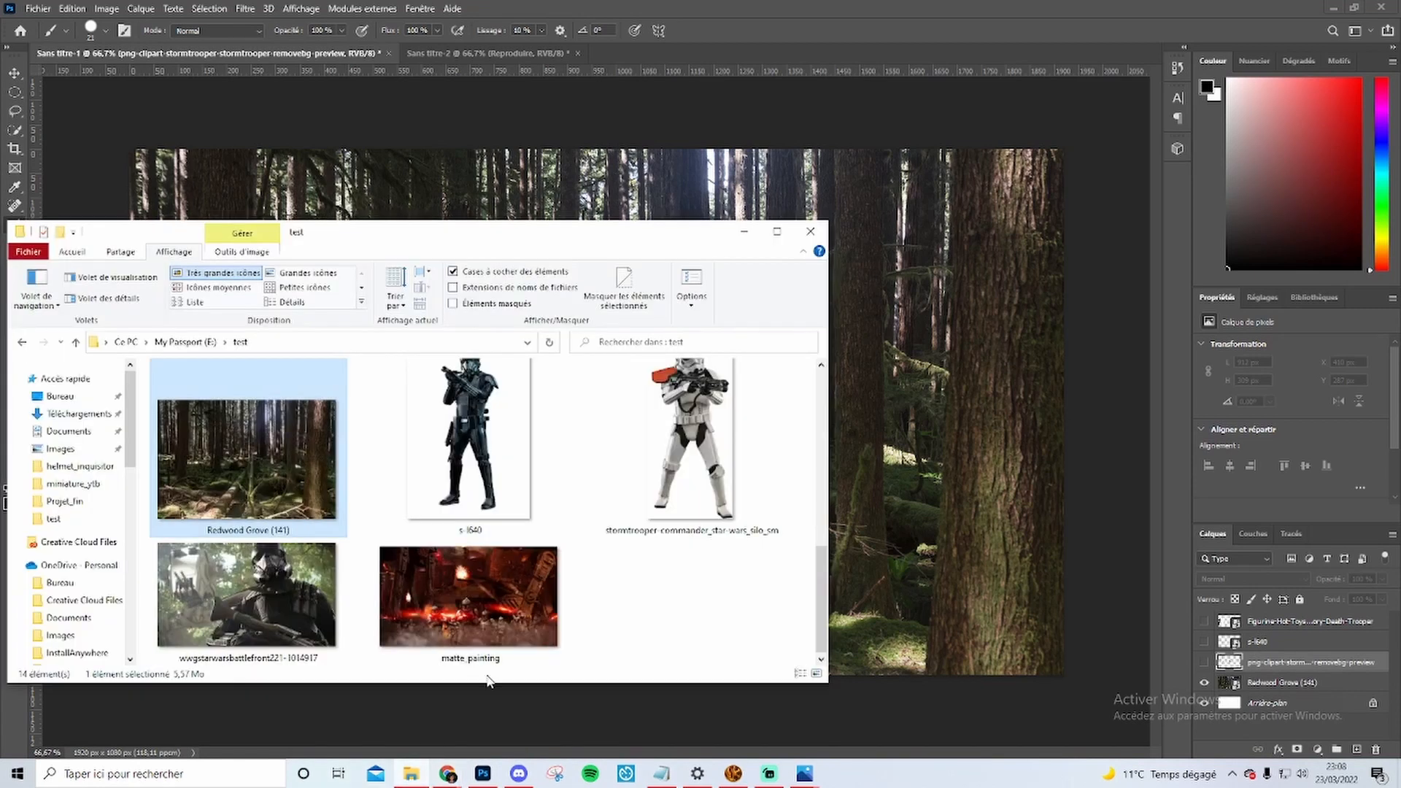
scroll(509, 421, up, 5)
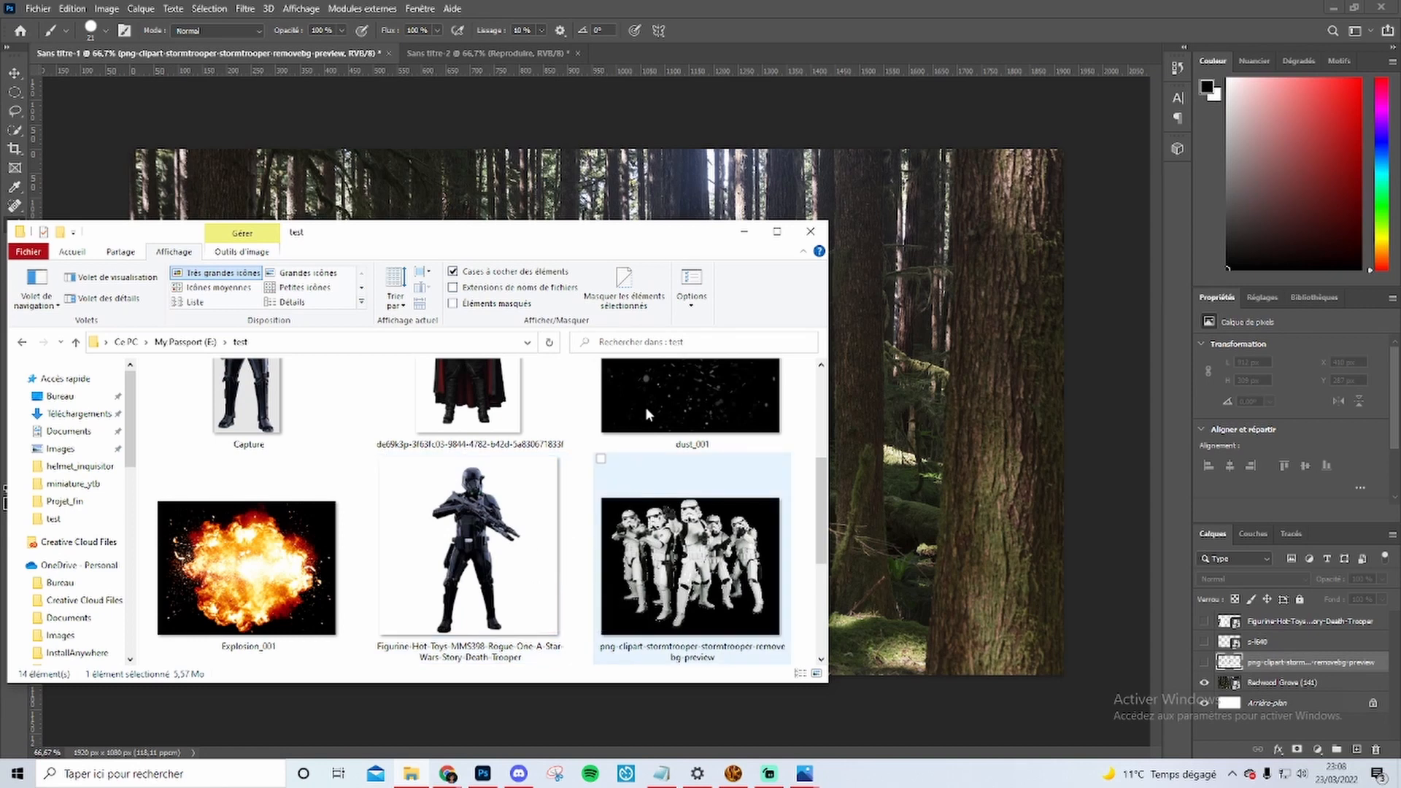
drag(612, 237, 222, 201)
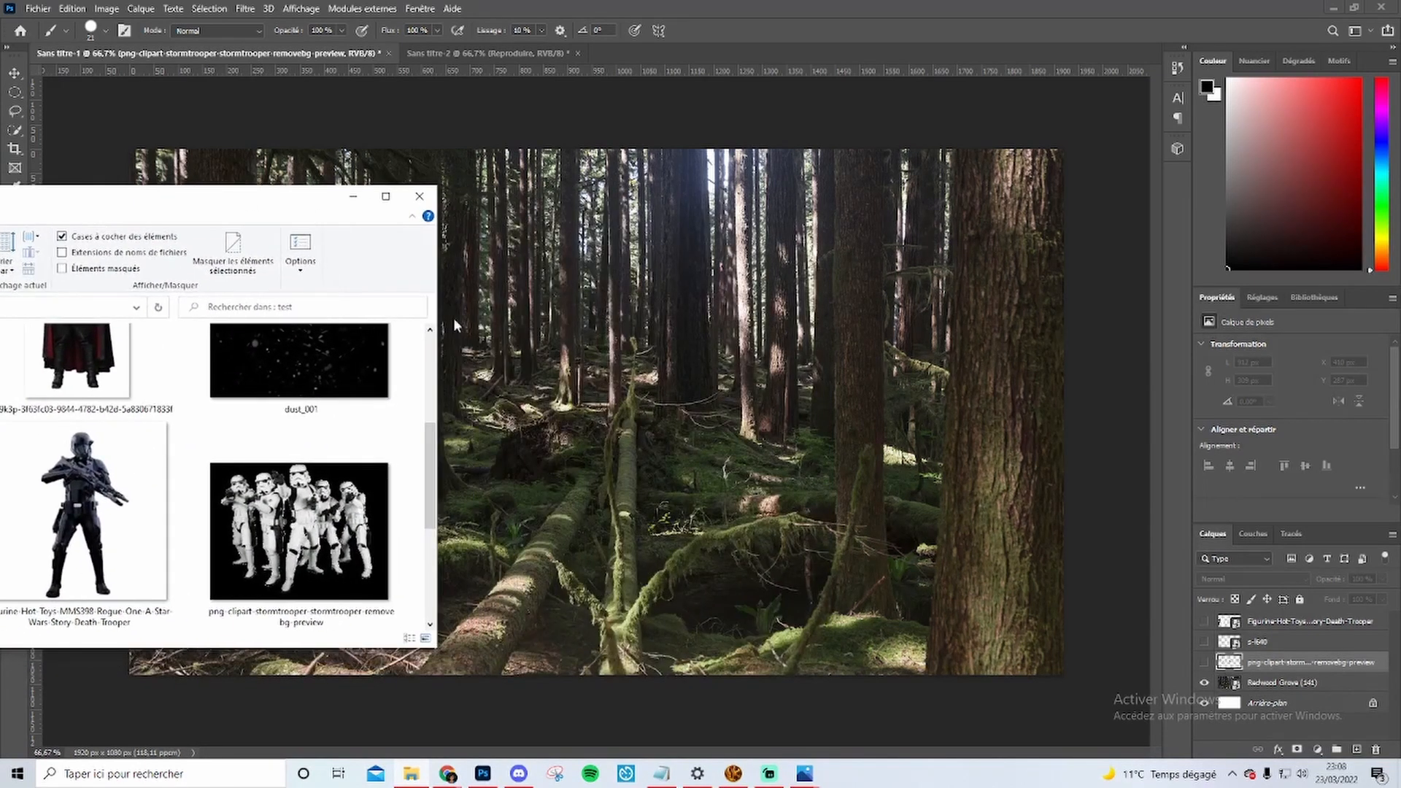
drag(315, 529, 576, 374)
- Scale the placed stormtrooper group to about 15.74 % and position it mid-forest behind the fallen log
drag(938, 149, 506, 438)
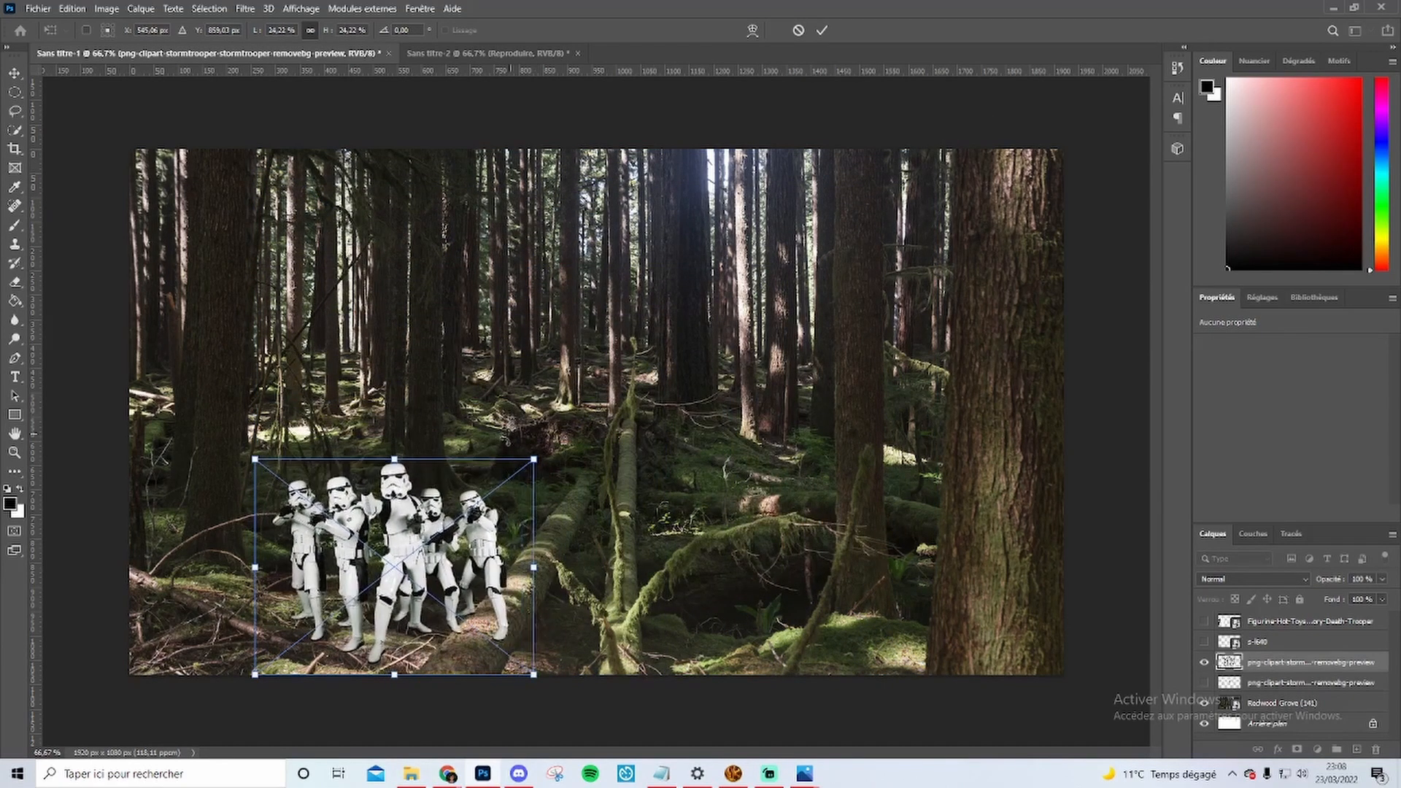
drag(384, 584, 524, 408)
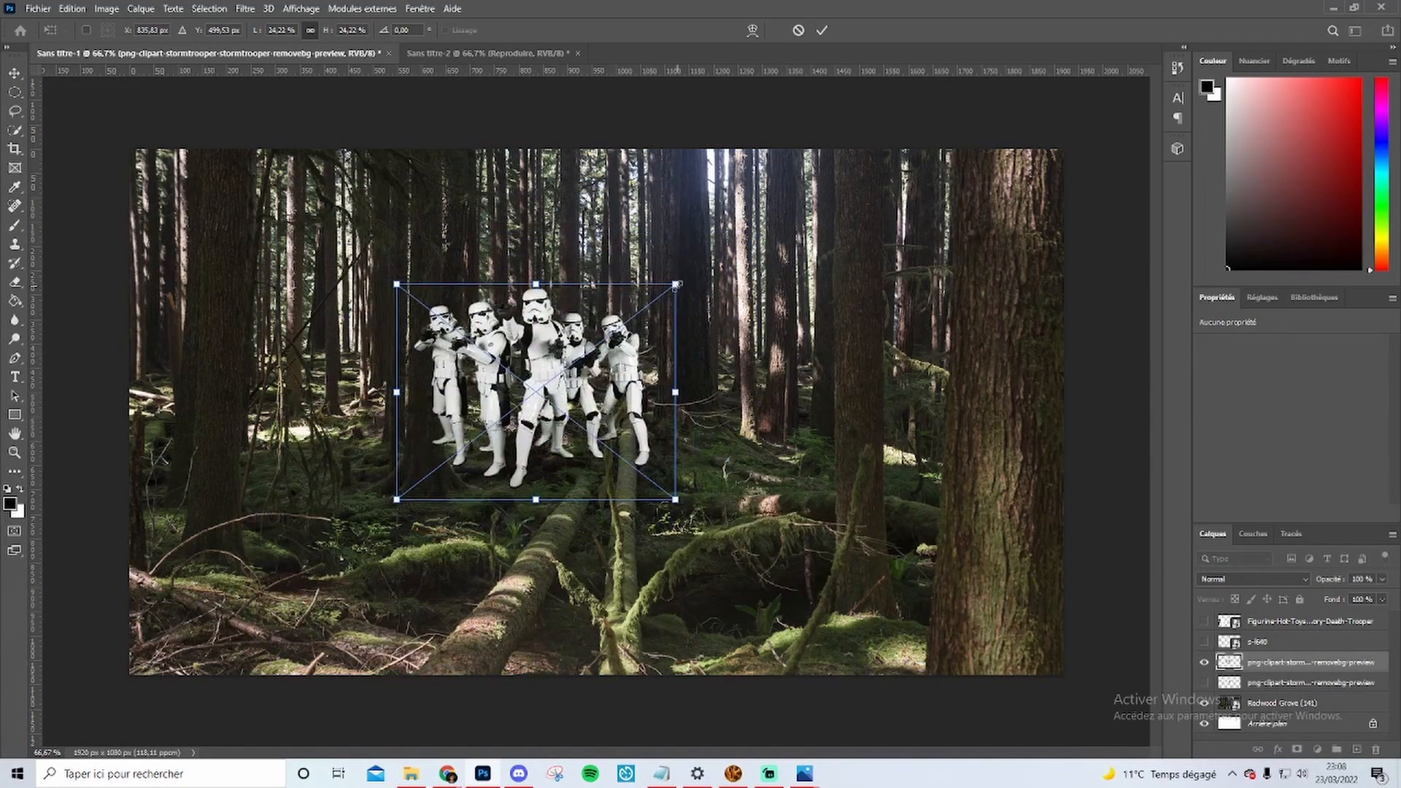
drag(676, 286, 572, 362)
drag(493, 438, 618, 361)
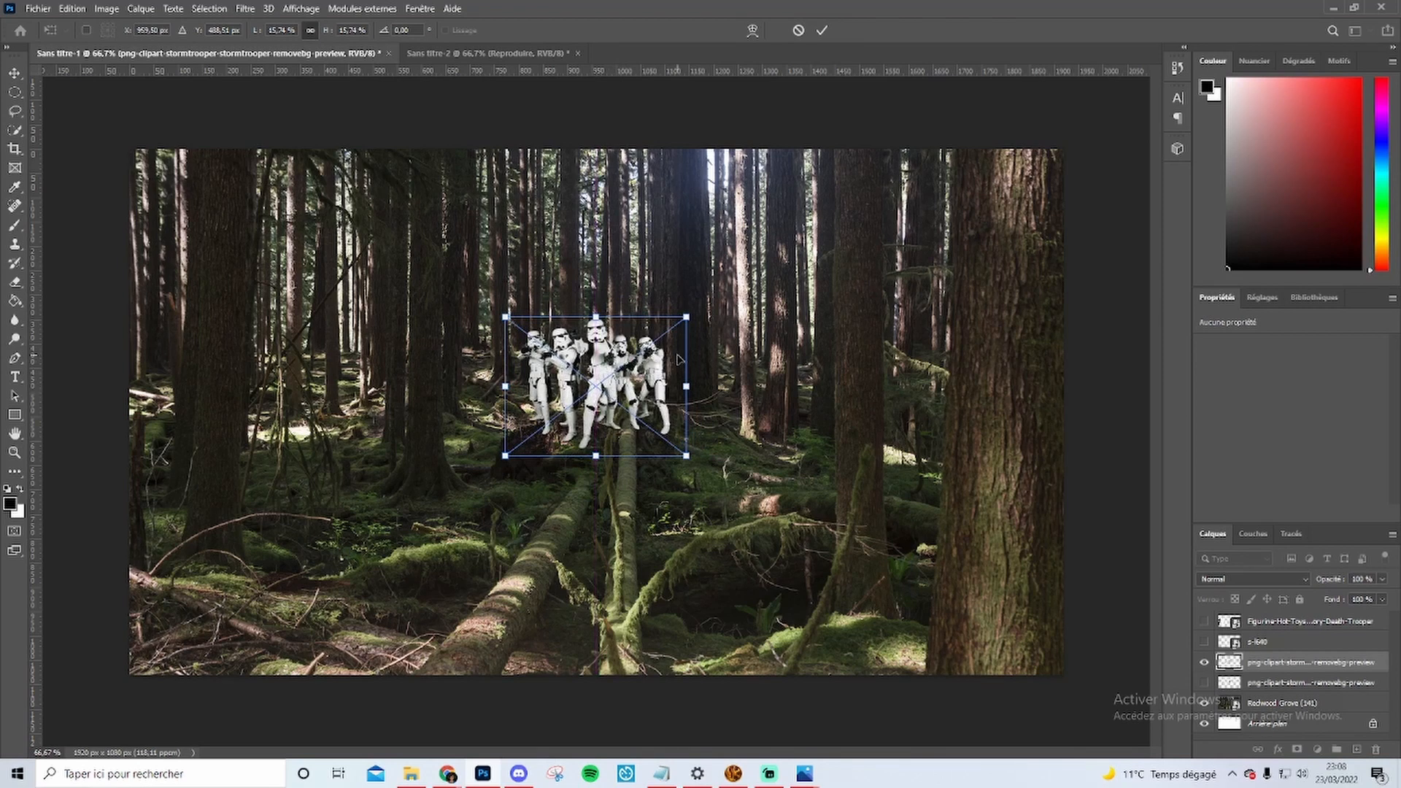
click(823, 30)
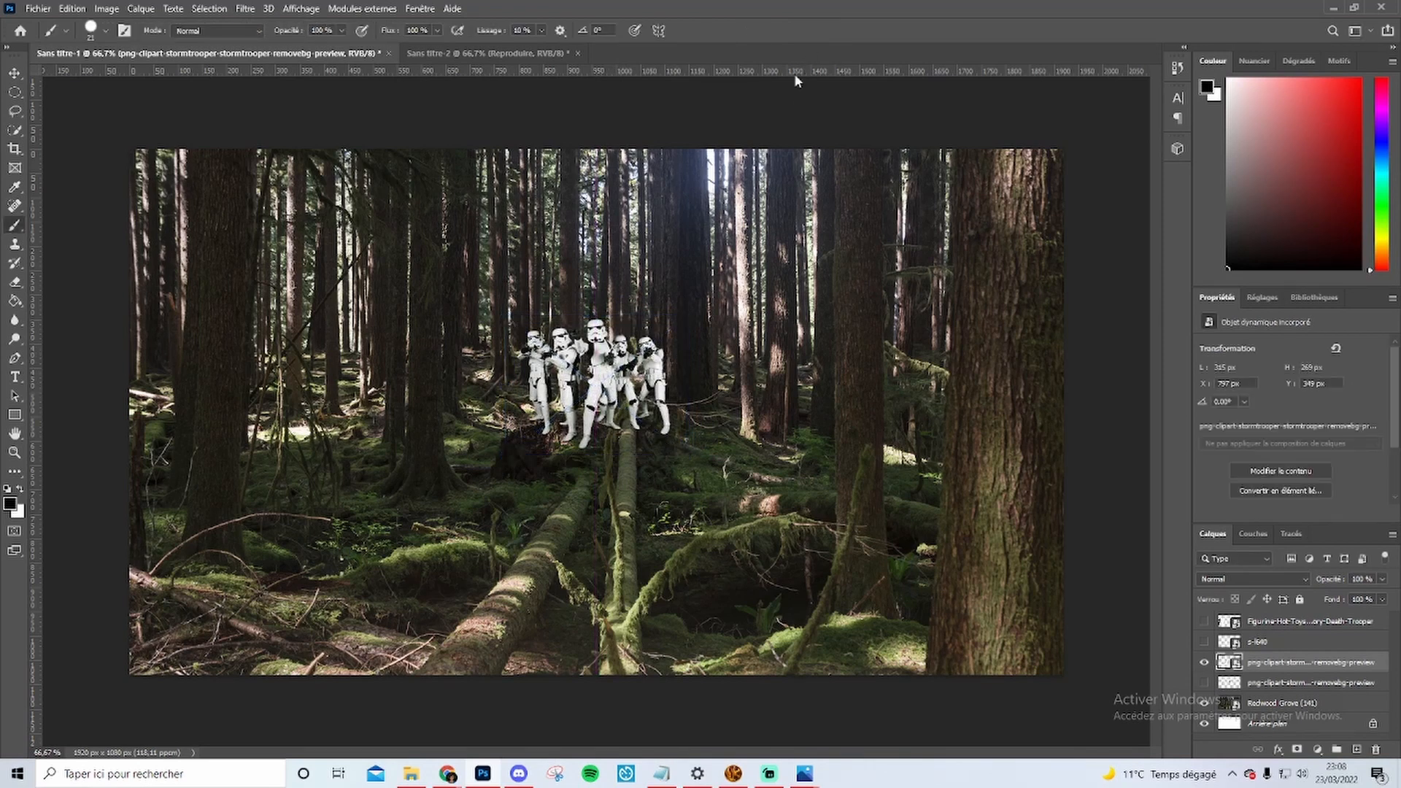
click(416, 774)
scroll(149, 516, up, 5)
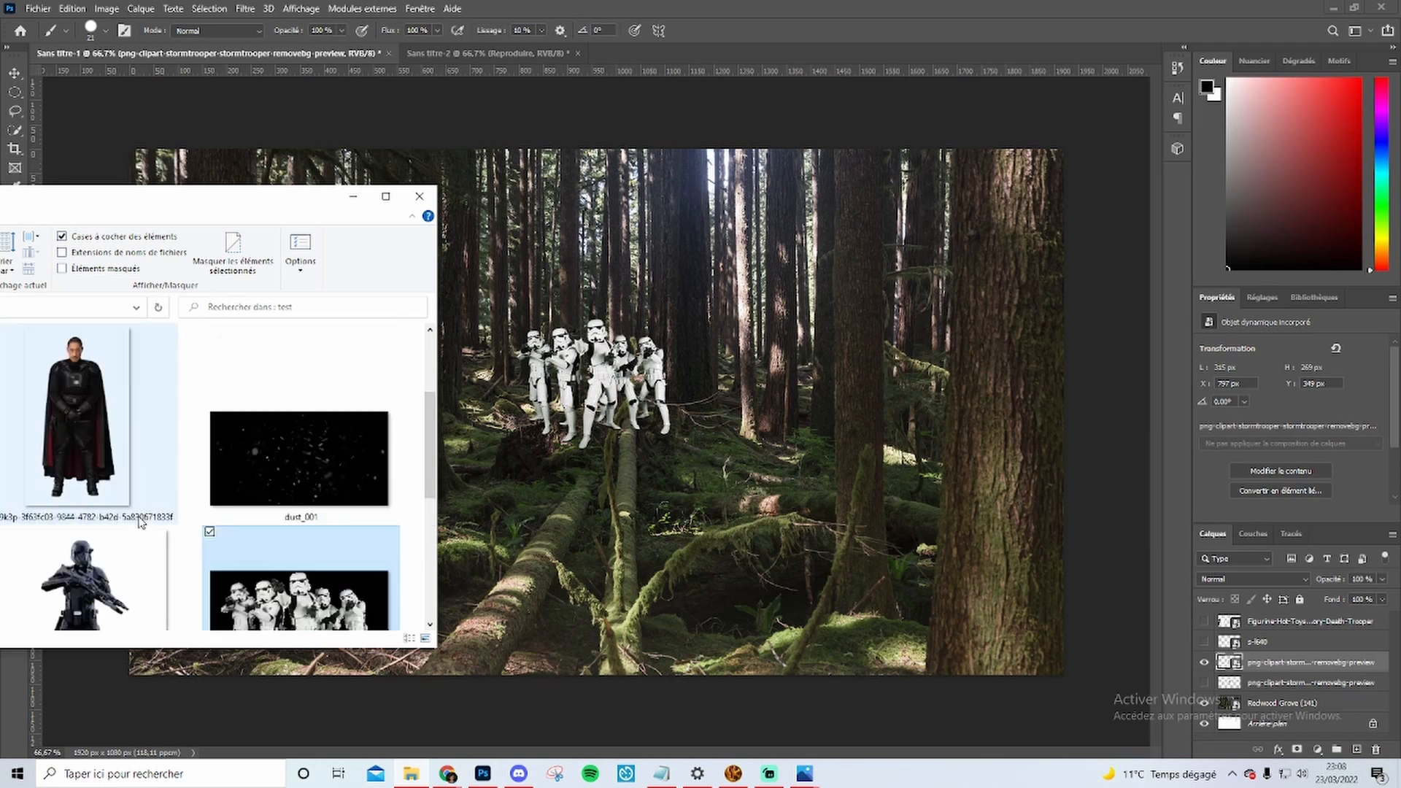
scroll(266, 549, down, 6)
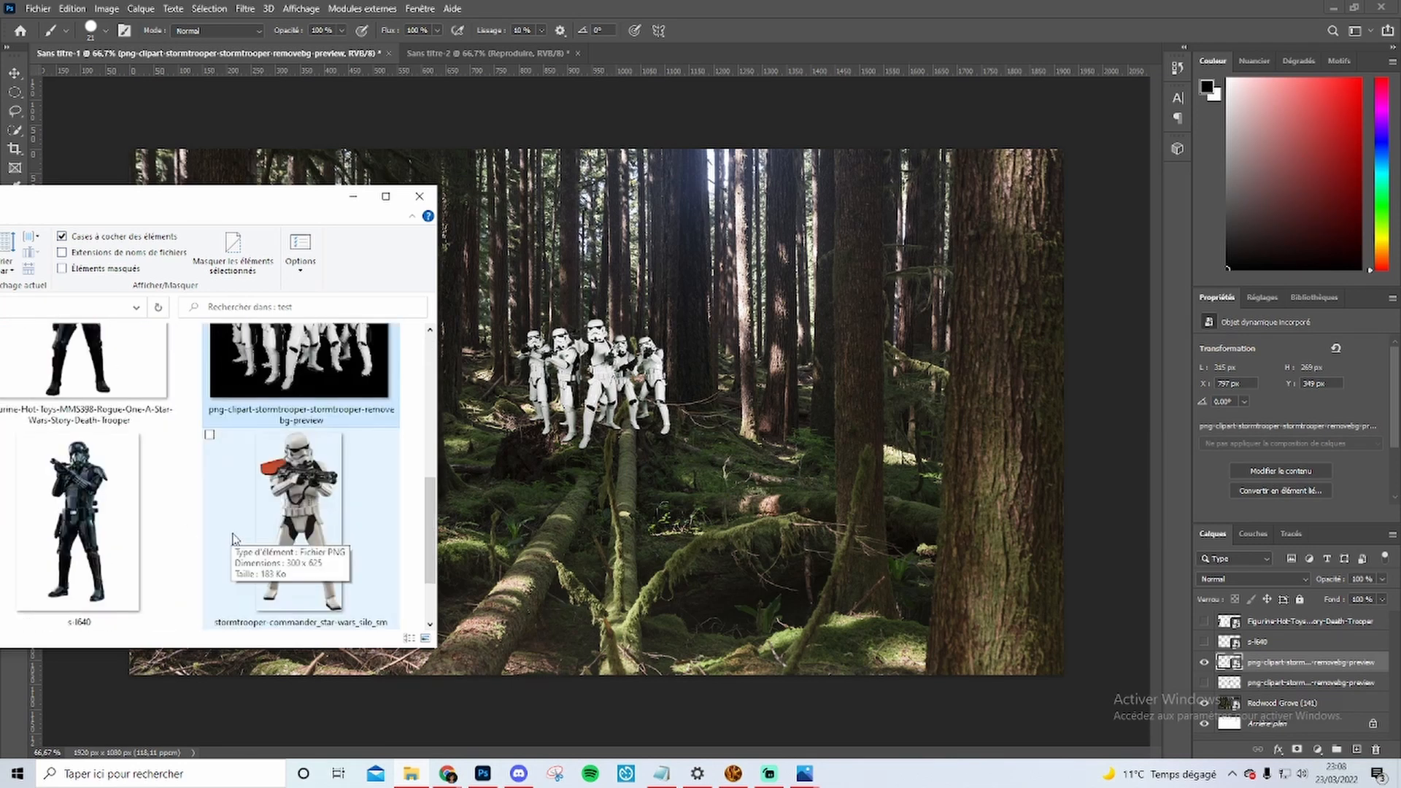
scroll(270, 548, up, 3)
drag(297, 422, 414, 513)
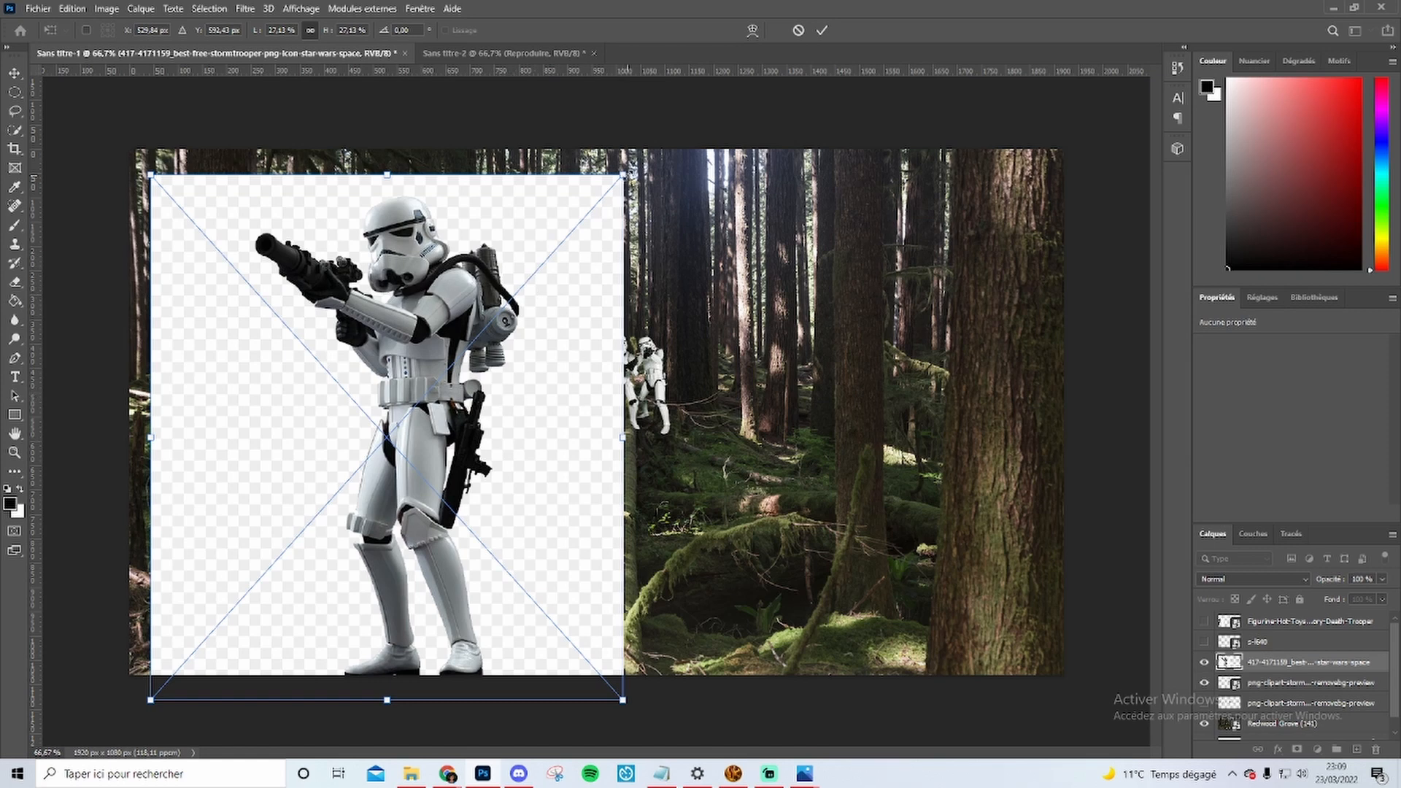
- Shrink the placed single stormtrooper to about 17.17 %, shift it beside the group, and lower its layer opacity to about 43 %
drag(622, 175, 511, 267)
drag(484, 365, 744, 224)
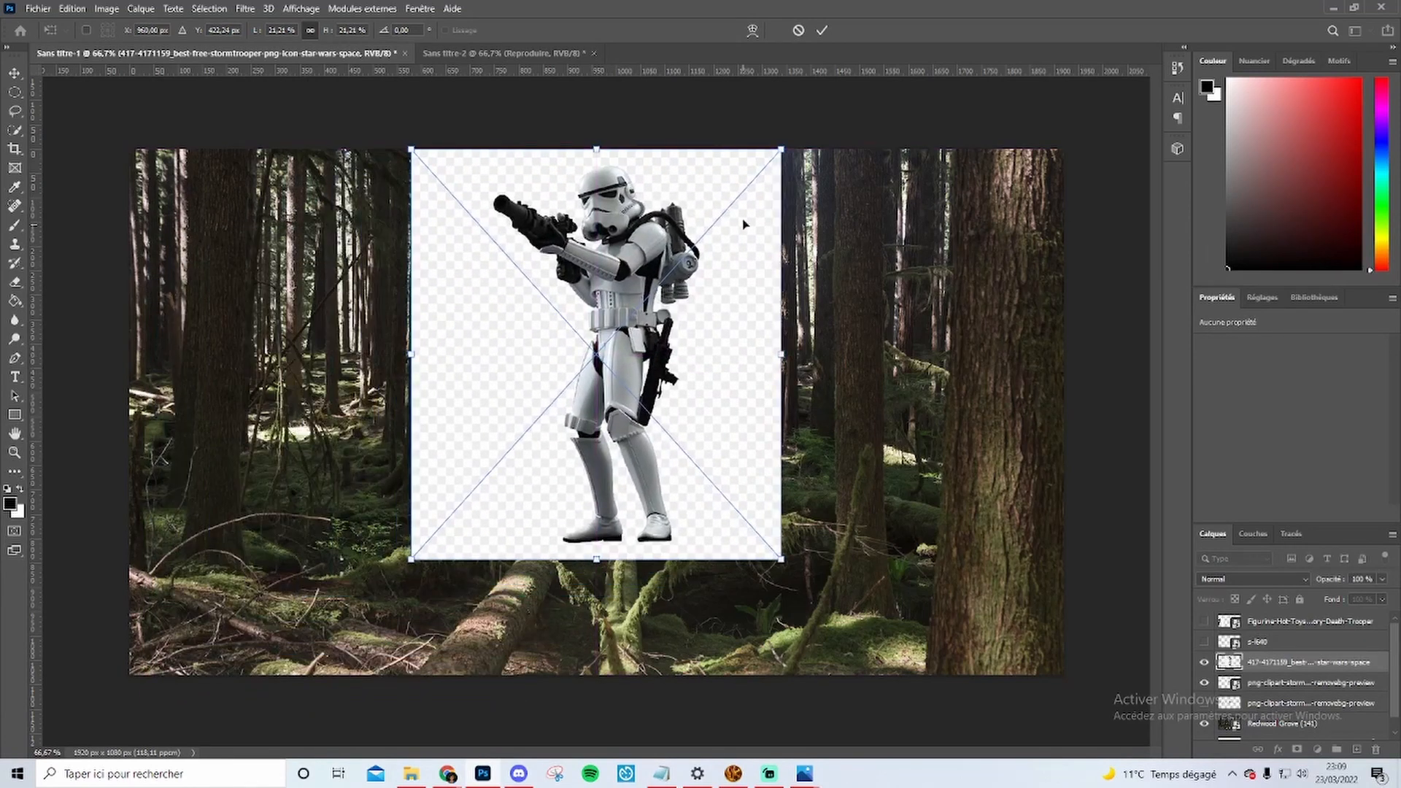
drag(781, 151, 703, 204)
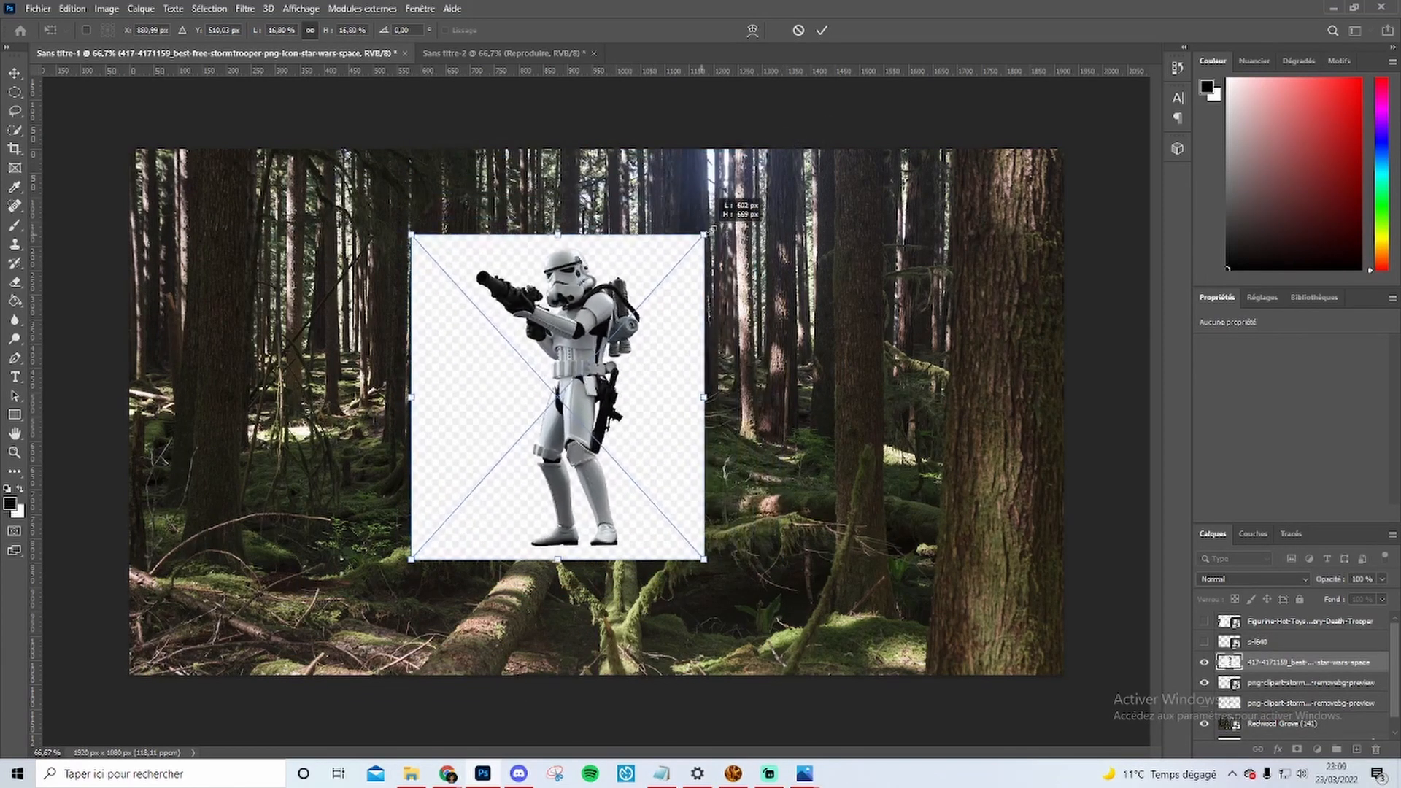
drag(599, 219, 505, 232)
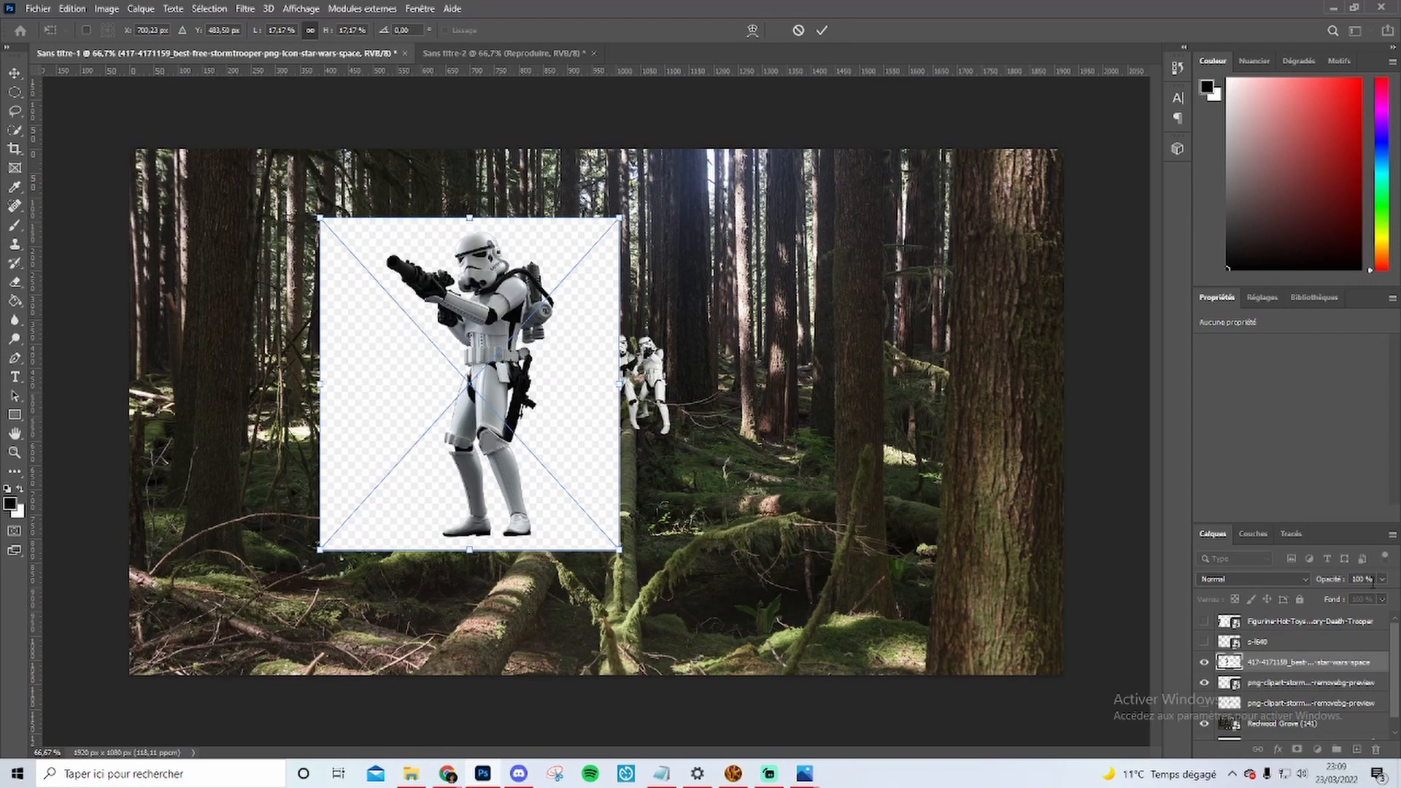
drag(1381, 580, 1157, 555)
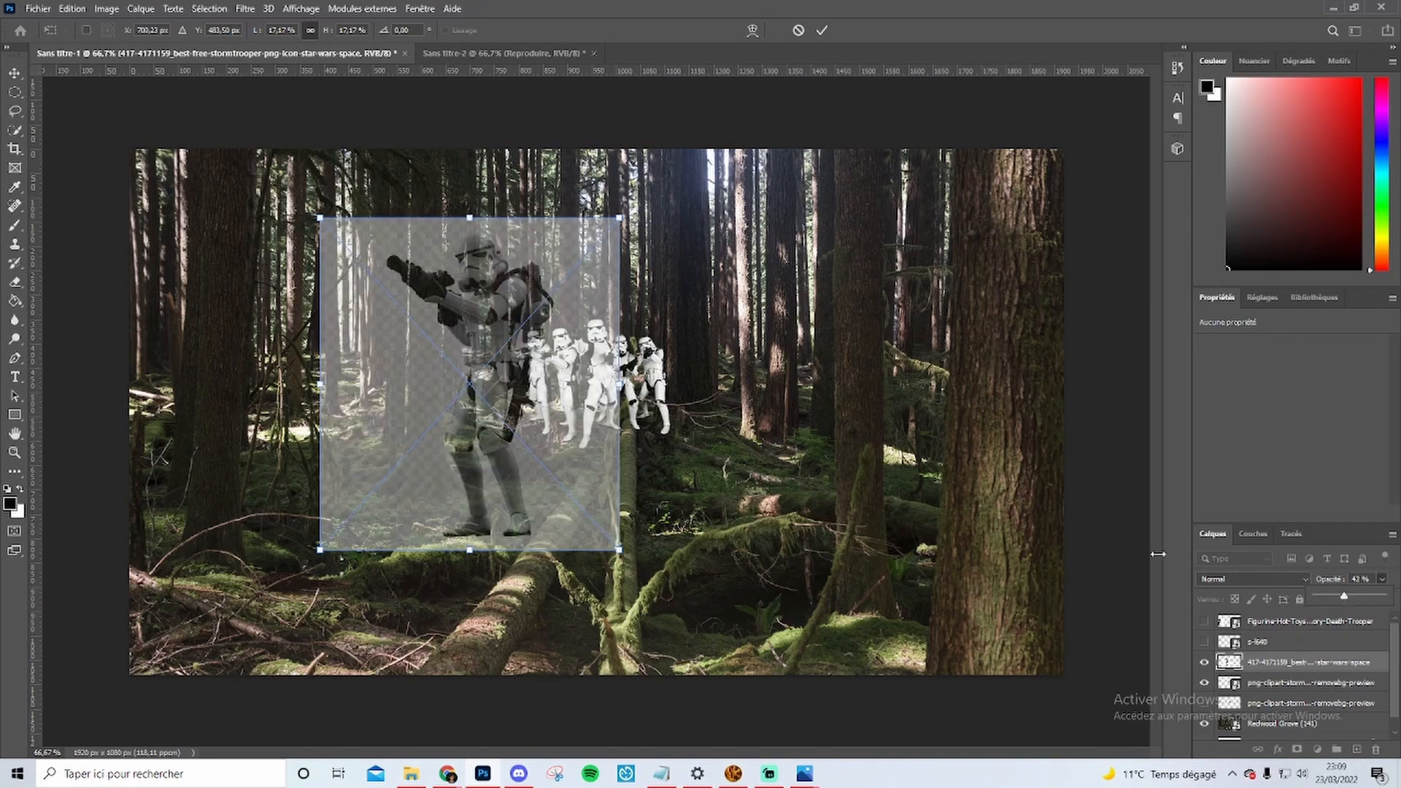
- Scale the semi-transparent stormtrooper to about 10.93 % and position it among the trees to the left of the group
drag(508, 392, 561, 429)
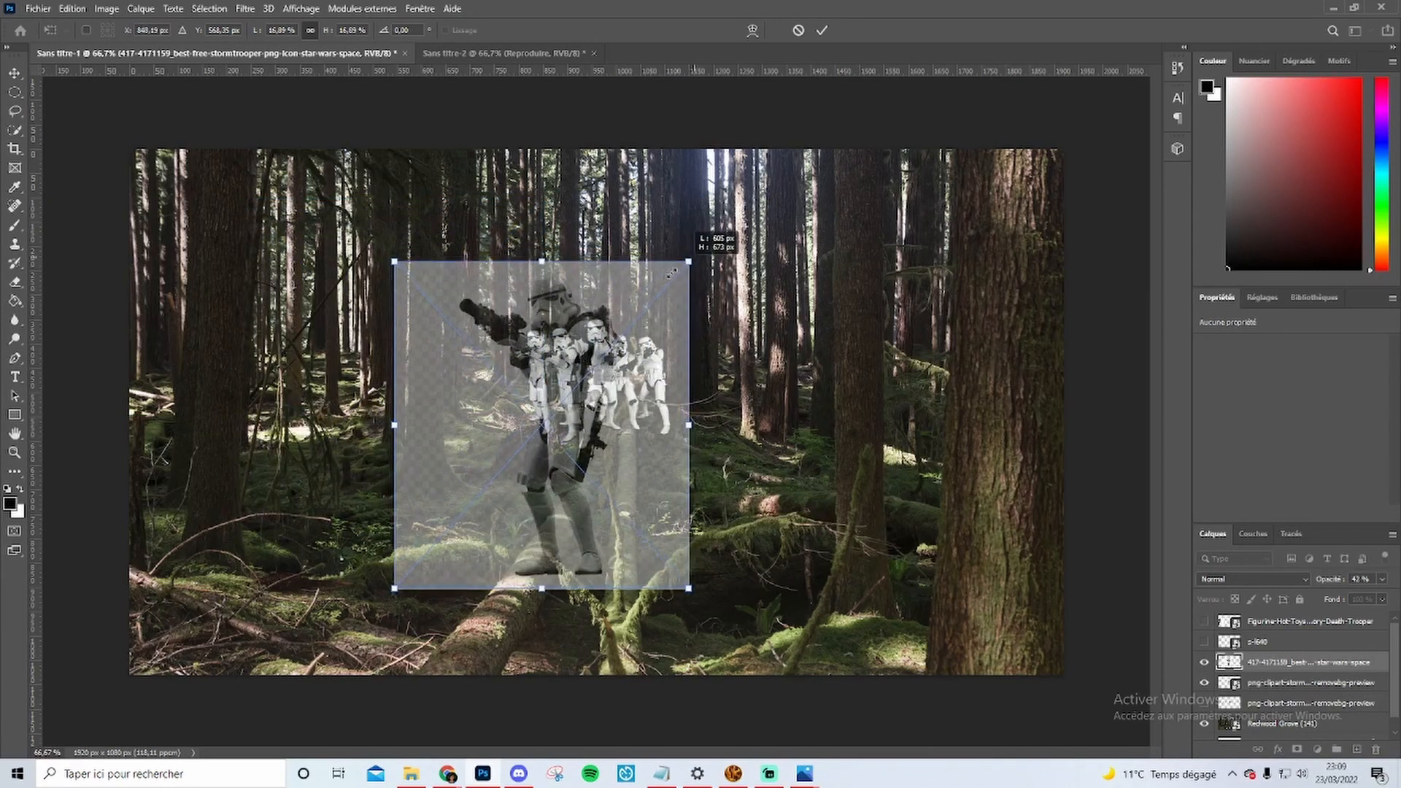
drag(691, 256, 644, 308)
drag(538, 480, 409, 430)
drag(517, 260, 459, 322)
drag(401, 496, 420, 473)
drag(483, 290, 478, 295)
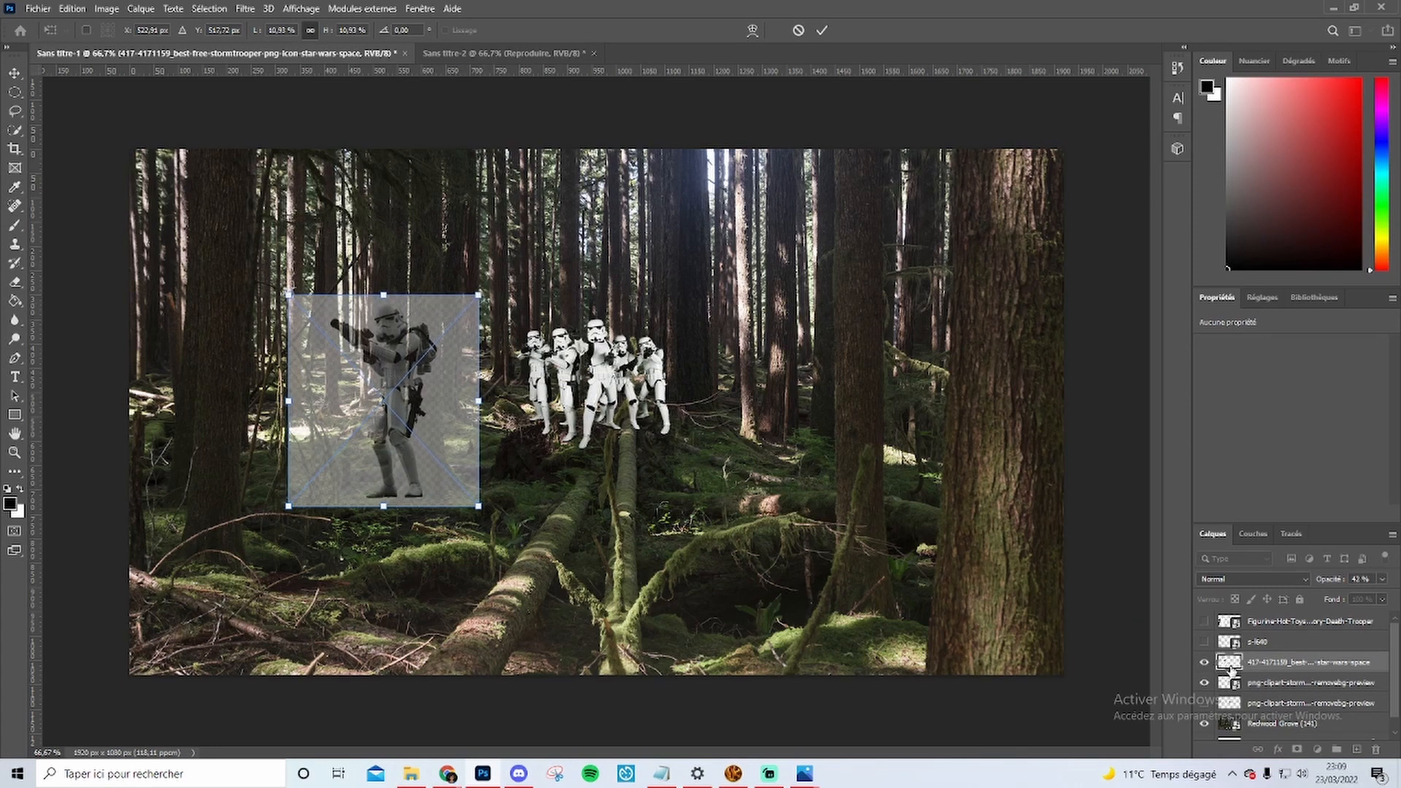
key(Return)
- Show the s-l640 layer and the Figurine-Hot-Toys Death Trooper layer
click(1204, 641)
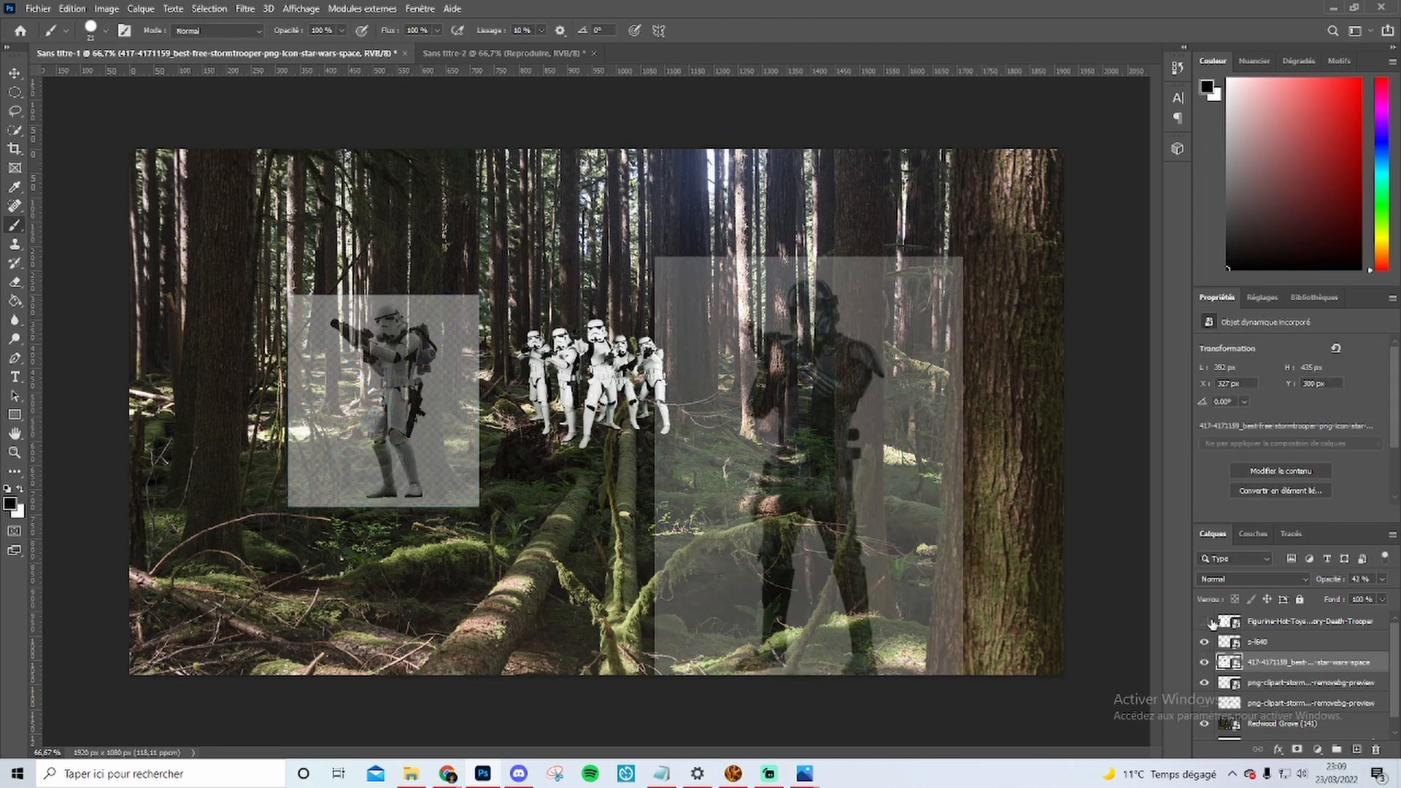
click(1204, 621)
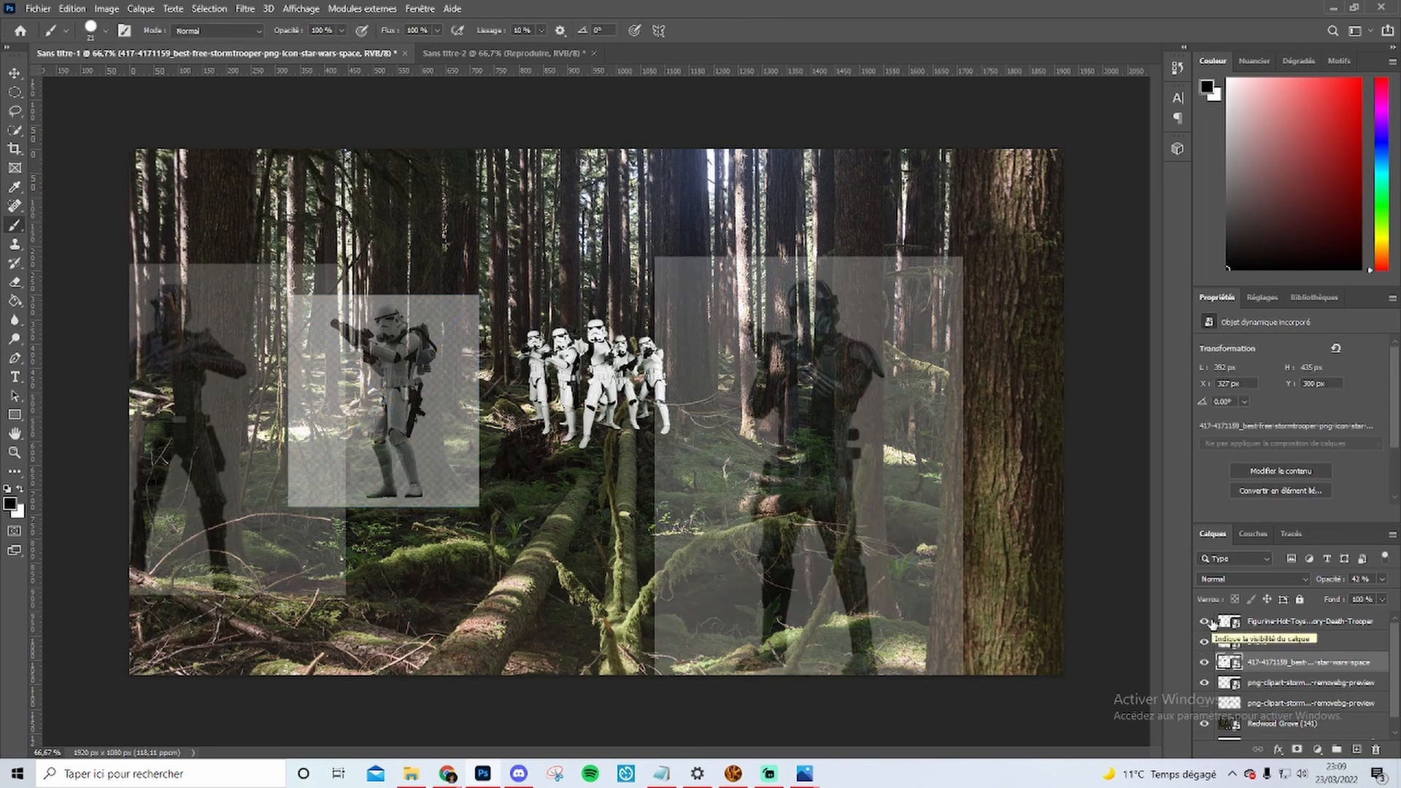
click(413, 774)
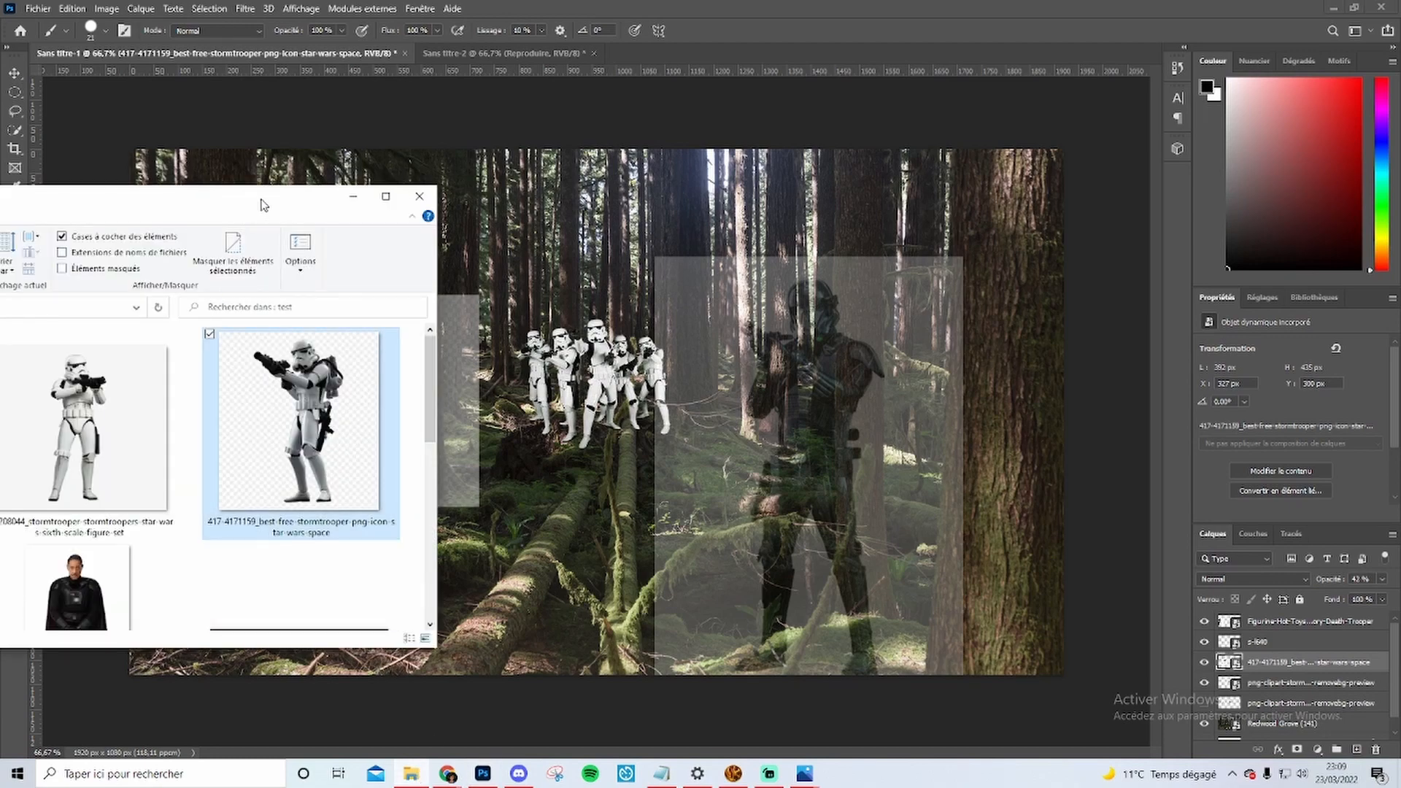
drag(264, 205, 430, 179)
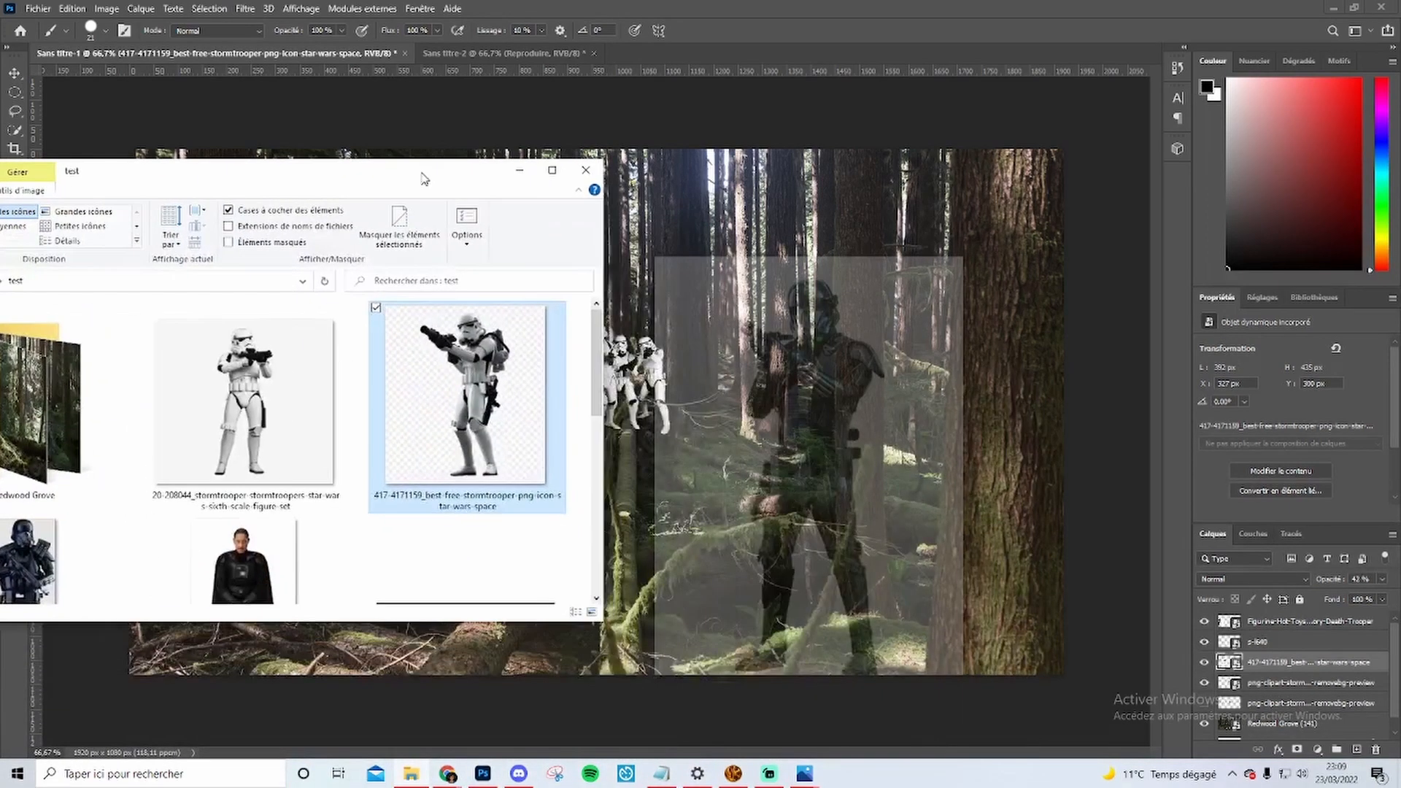
click(519, 171)
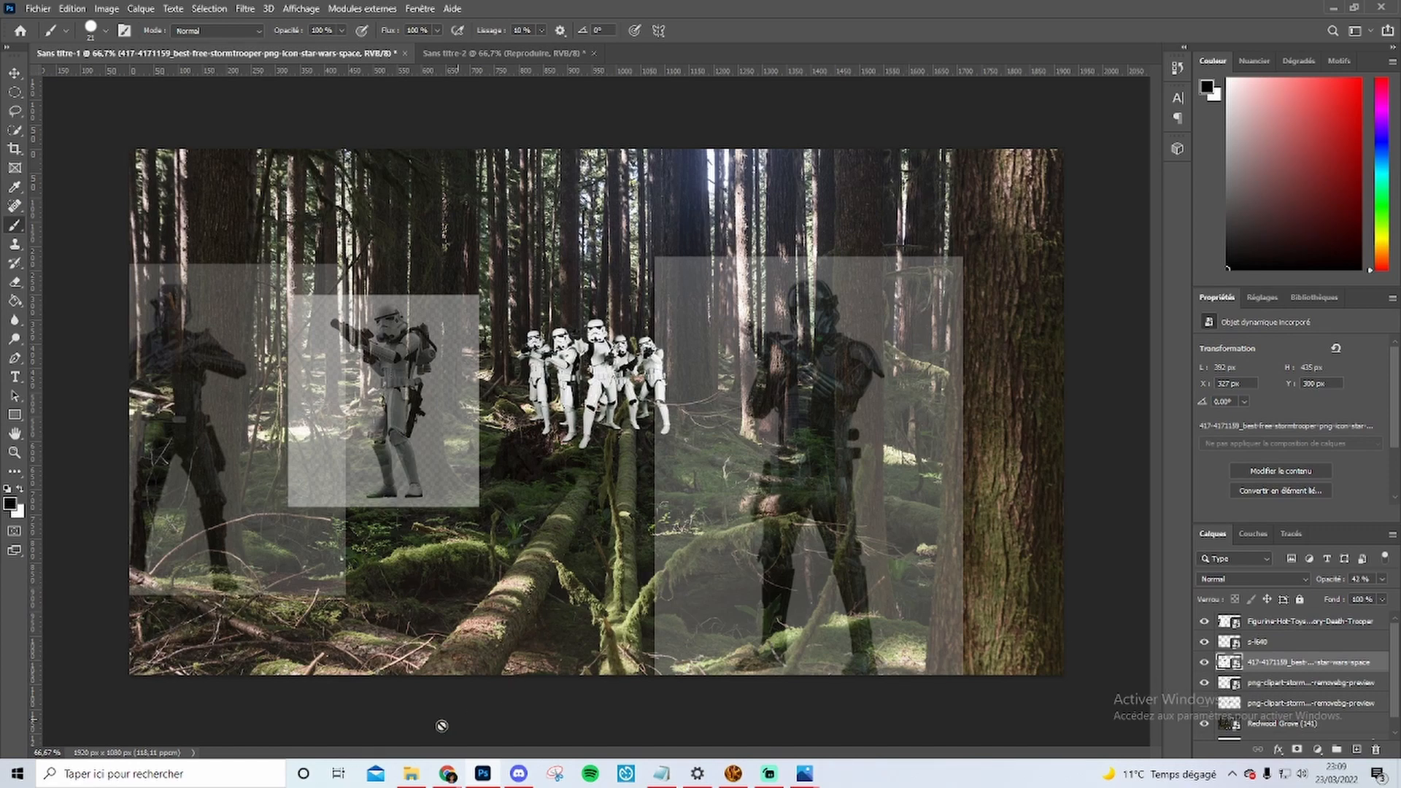
- Find the s-l640 picture in the test folder and place it into the forest composition
click(412, 774)
drag(407, 190, 601, 131)
scroll(518, 413, down, 5)
scroll(518, 413, down, 2)
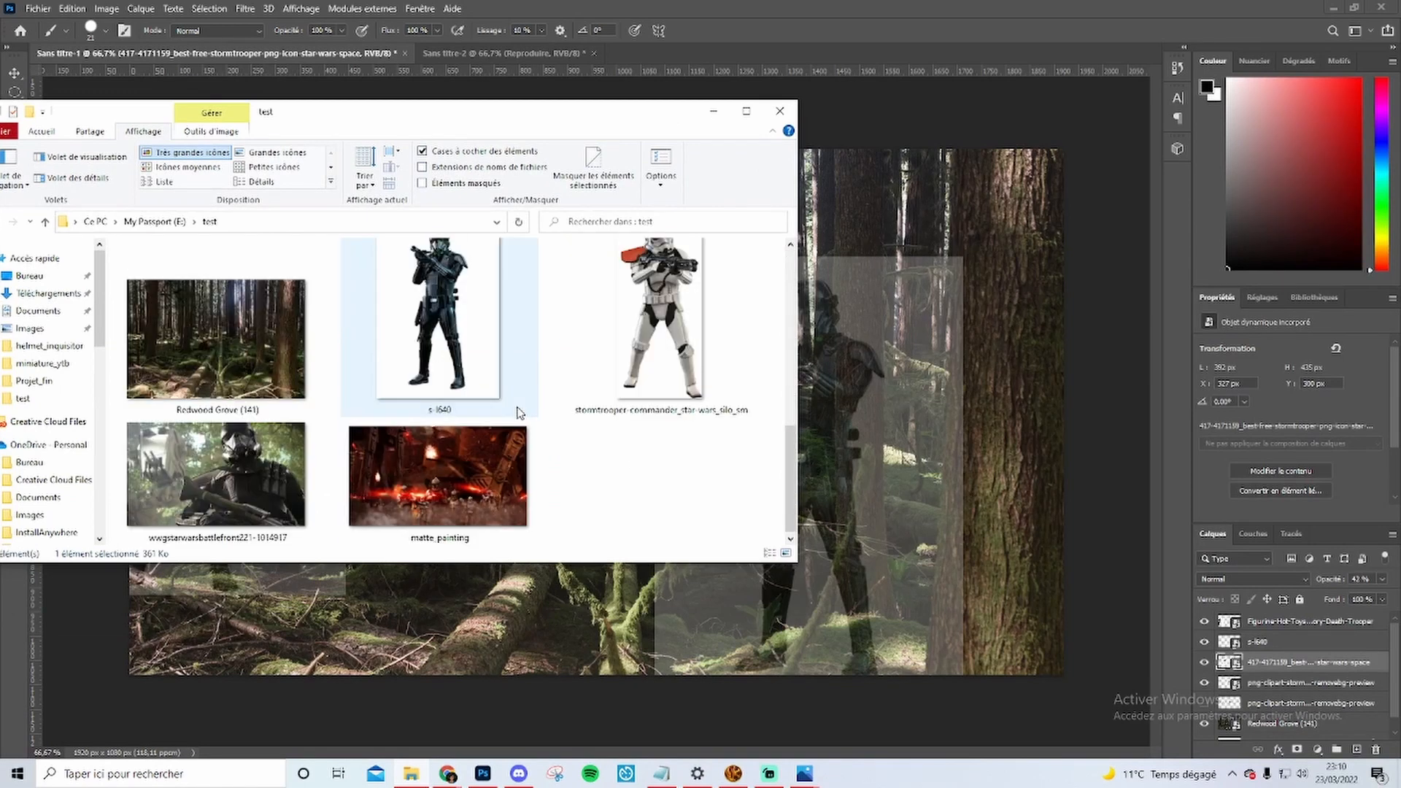
scroll(518, 414, up, 1)
drag(555, 115, 214, 115)
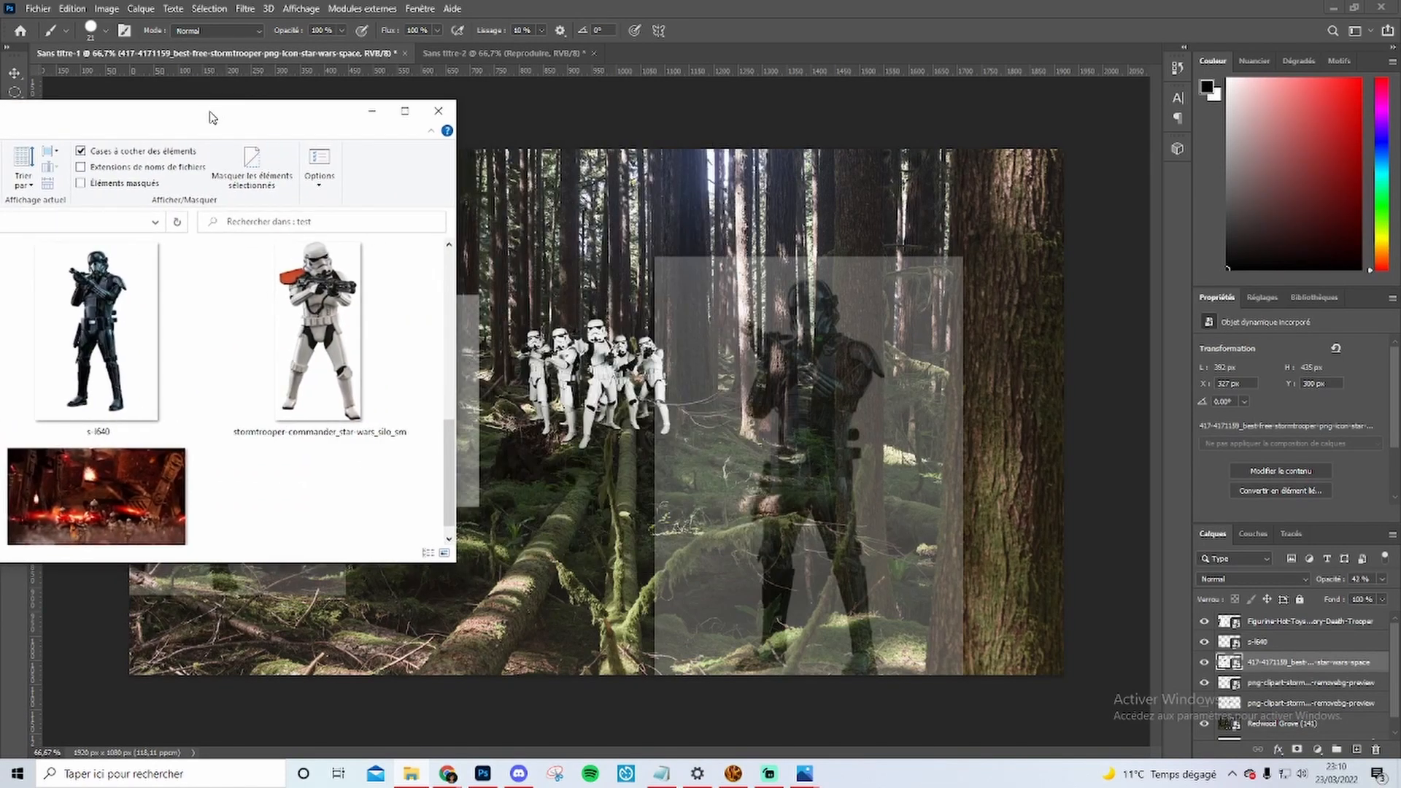
click(155, 326)
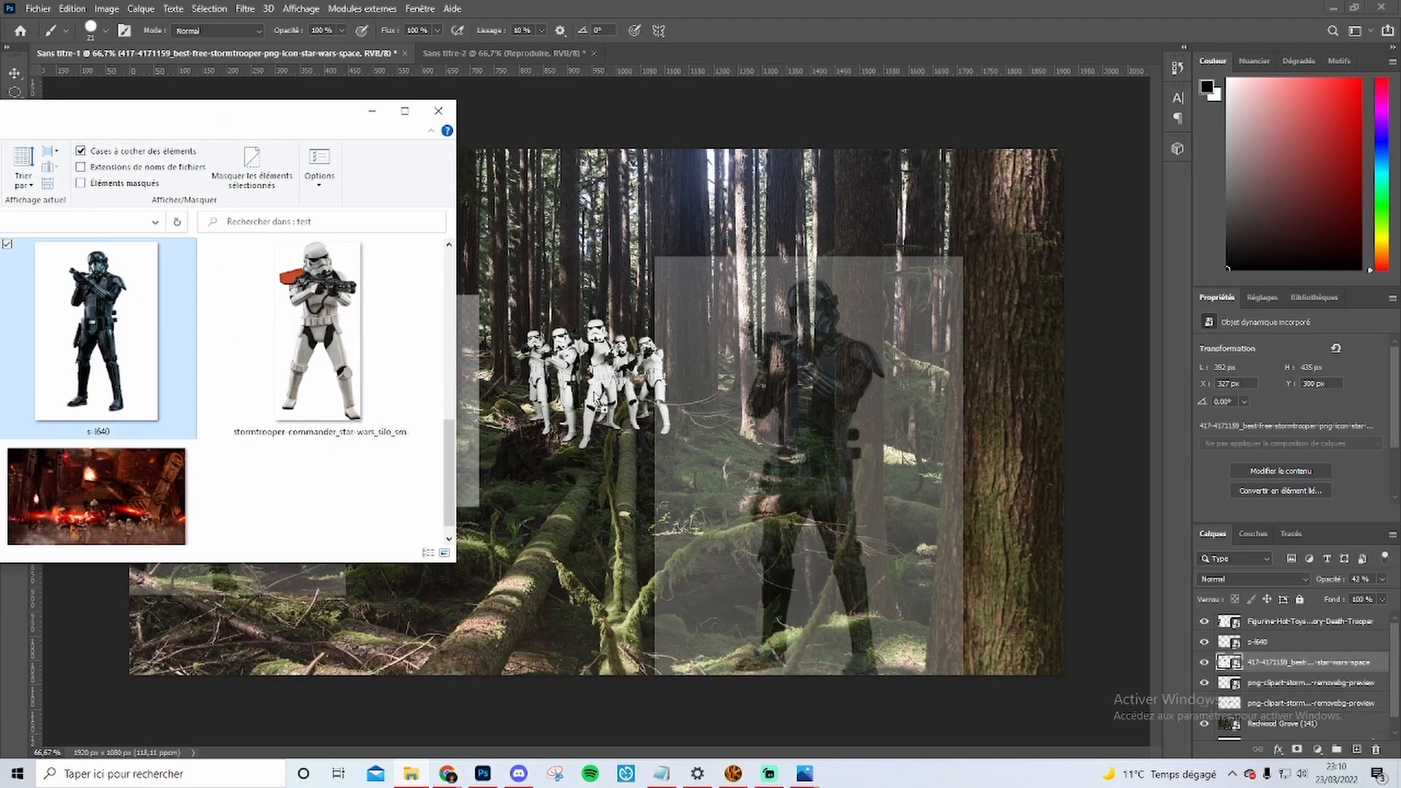
drag(596, 398, 553, 335)
- Scale the placed dark trooper picture to about 27.03 % and position it over the semi-transparent trooper near the large tree
drag(778, 149, 685, 288)
drag(566, 420, 828, 331)
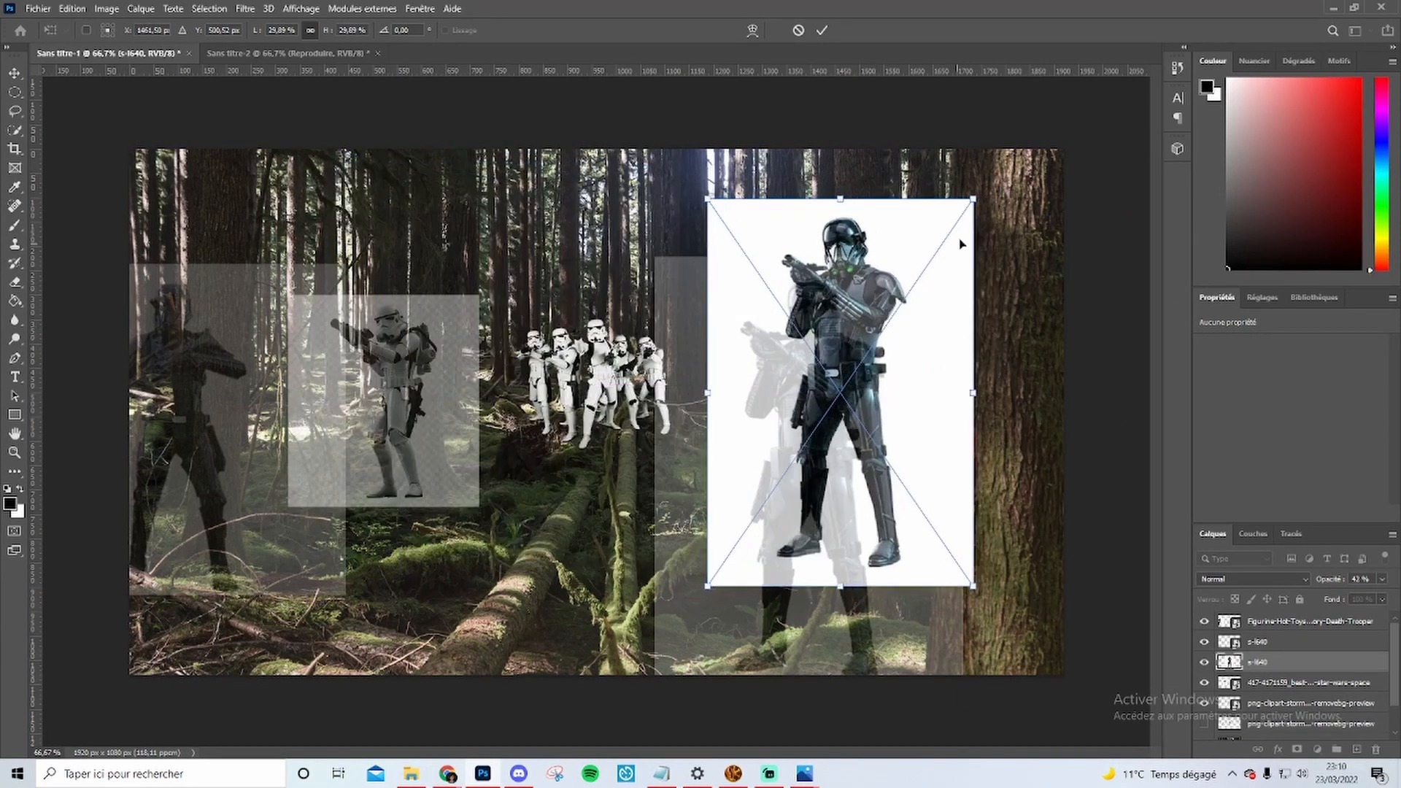
drag(967, 200, 936, 263)
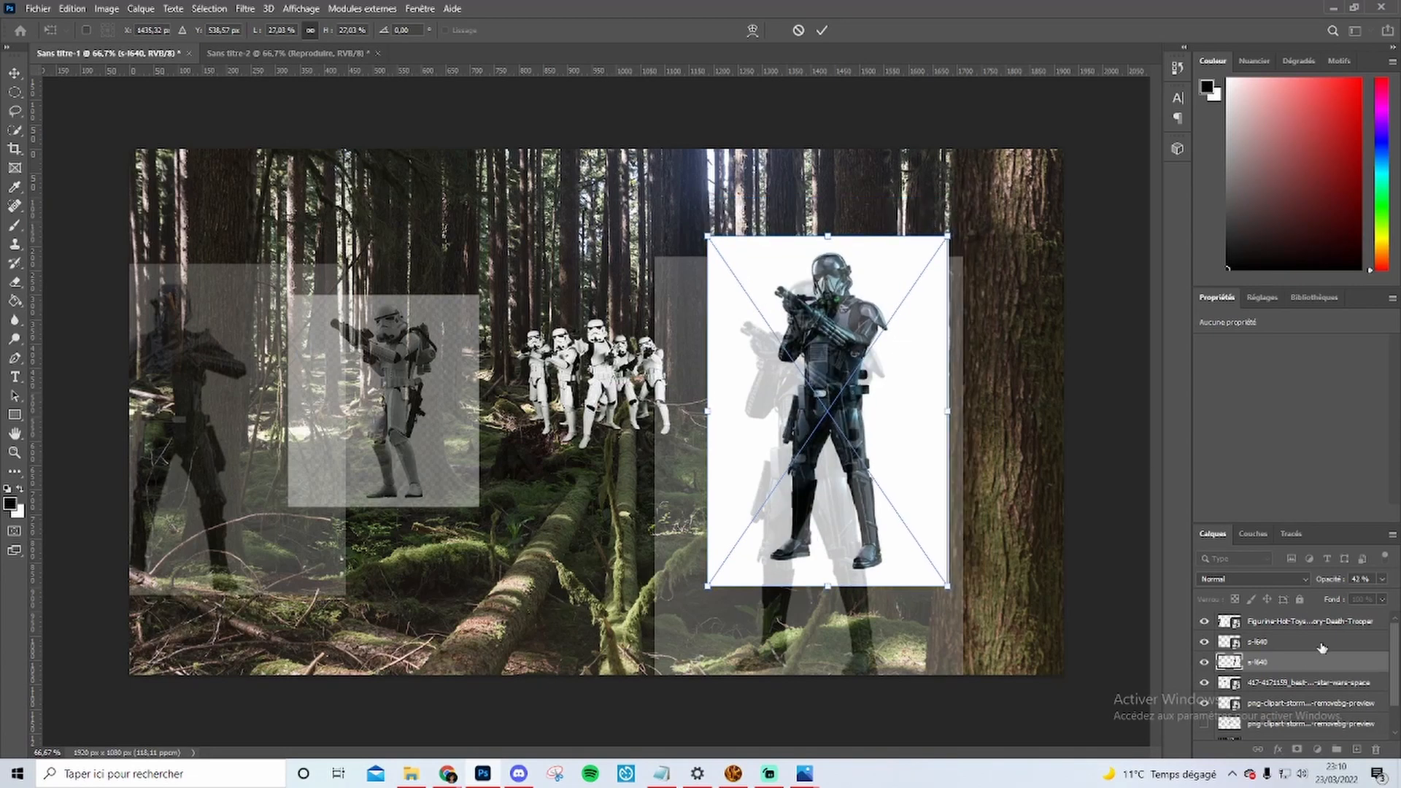
click(1204, 663)
click(1204, 663)
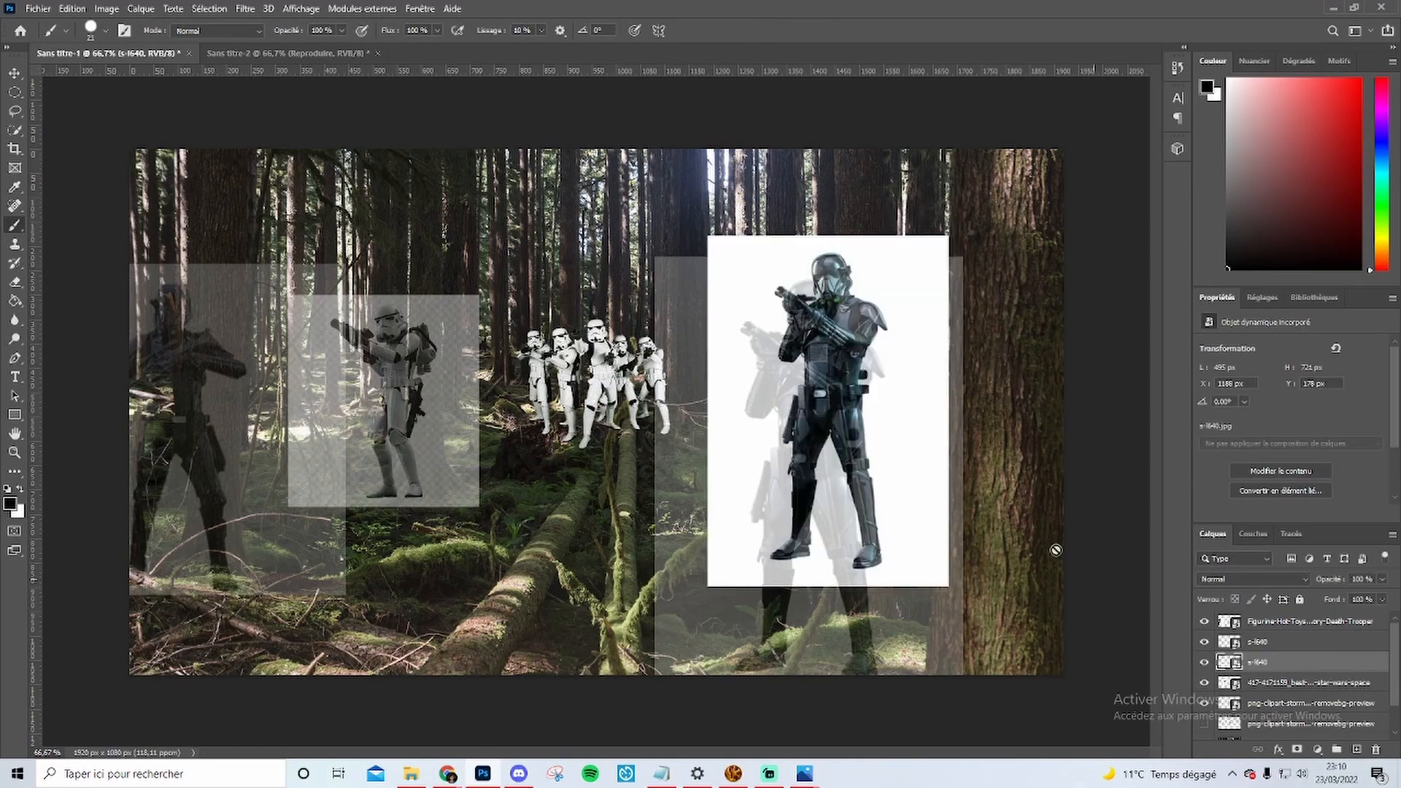
- Remove the newly placed s-l640 layer from the composition
key(ctrl+z)
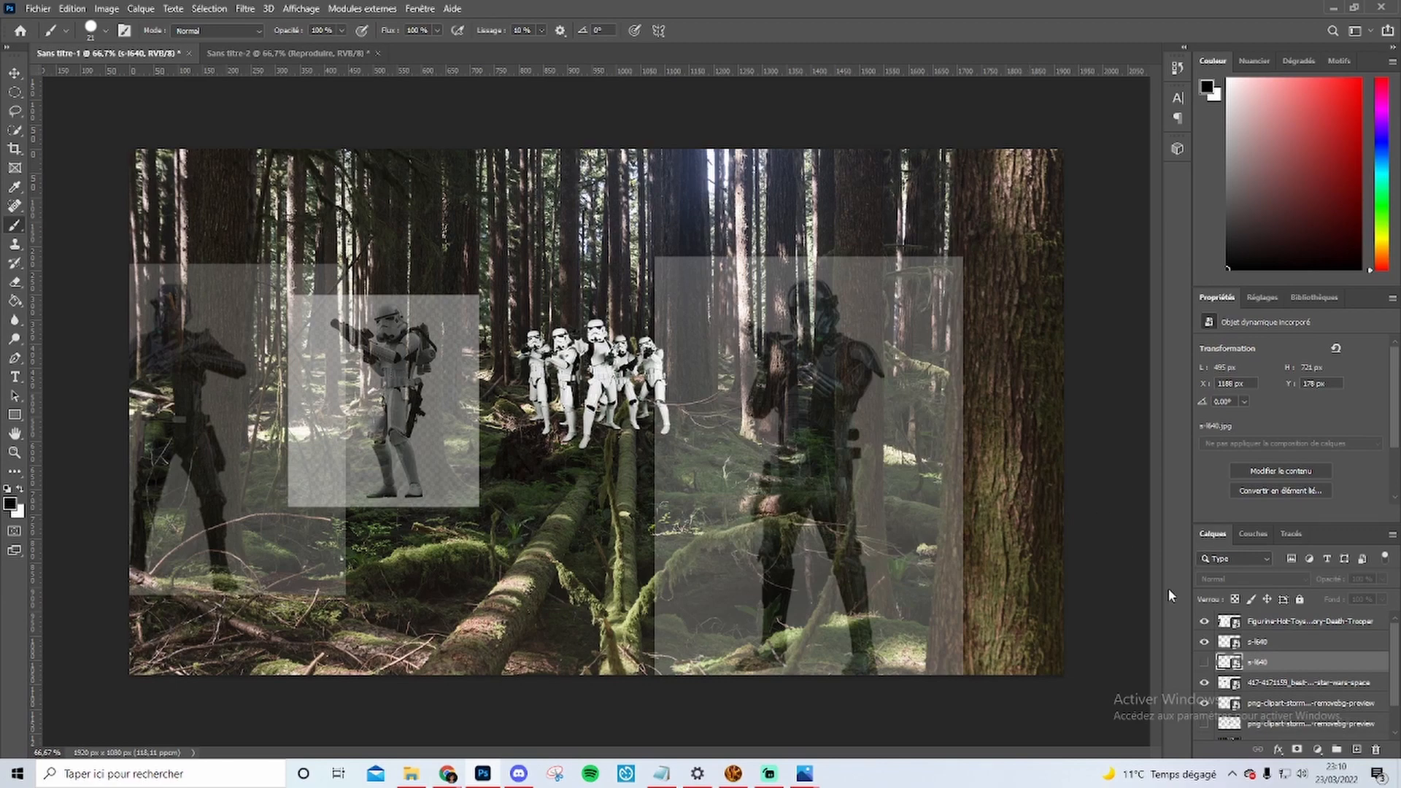
key(ctrl+z)
key(Delete)
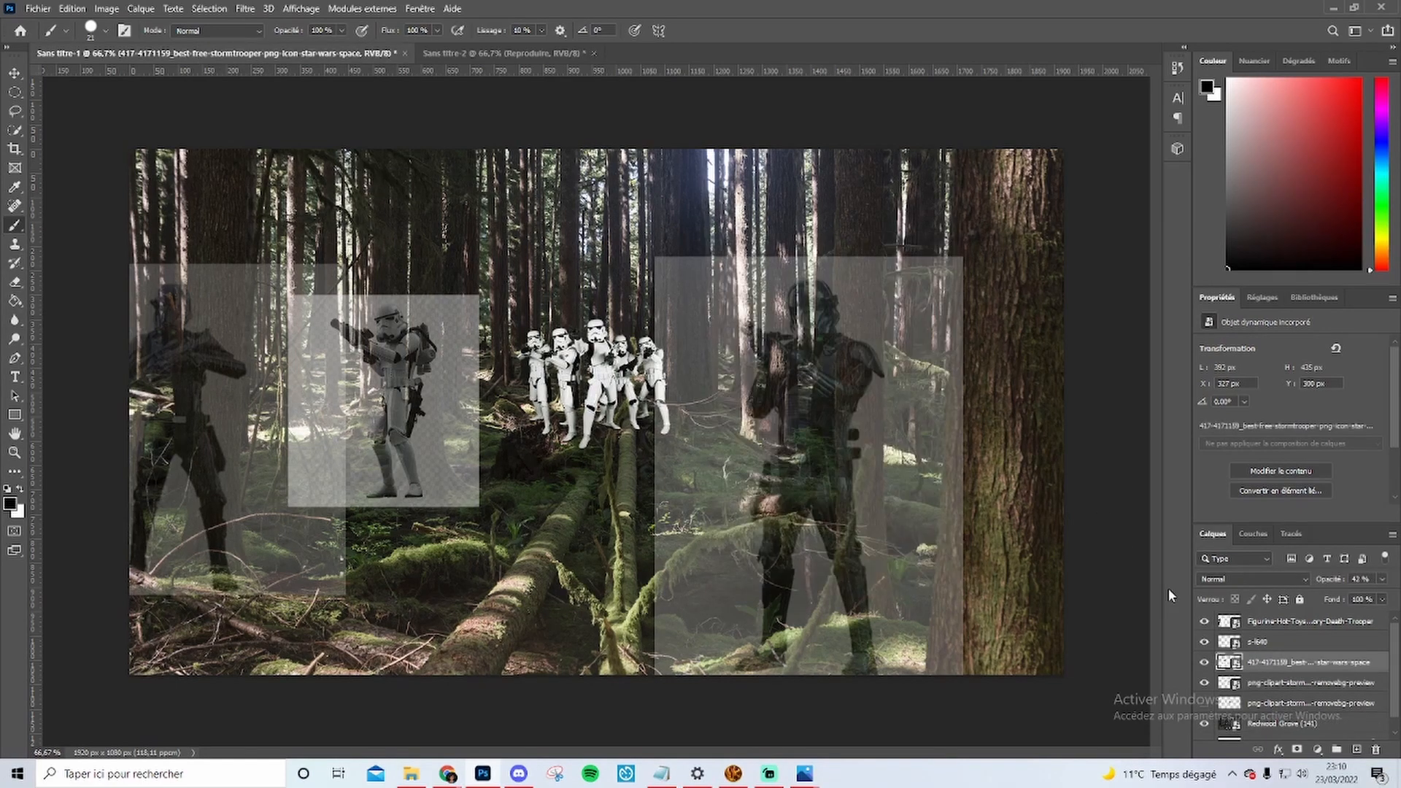
- Browse the character and effect images in the test folder, enlarging the folder window to see more of them
key(alt+Tab)
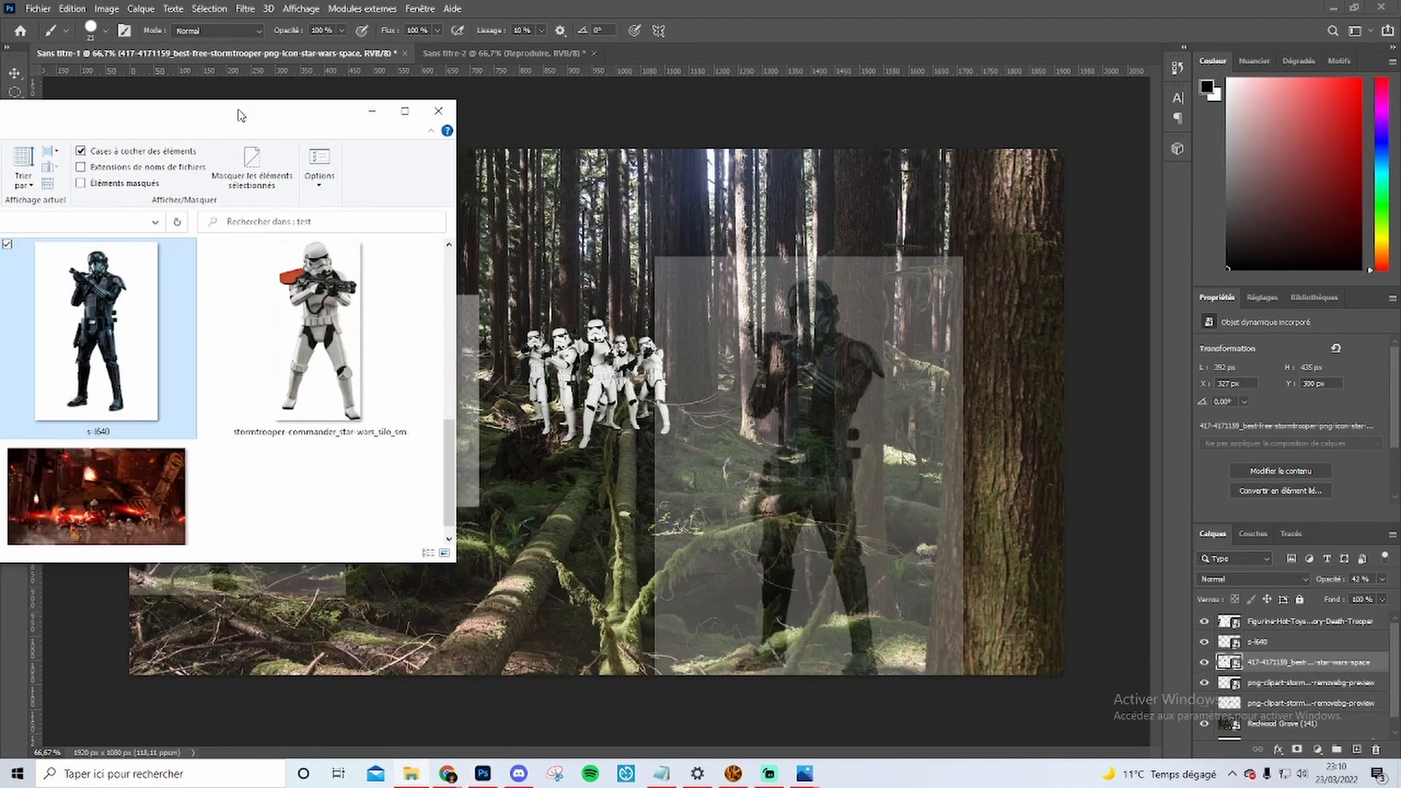
scroll(488, 425, down, 5)
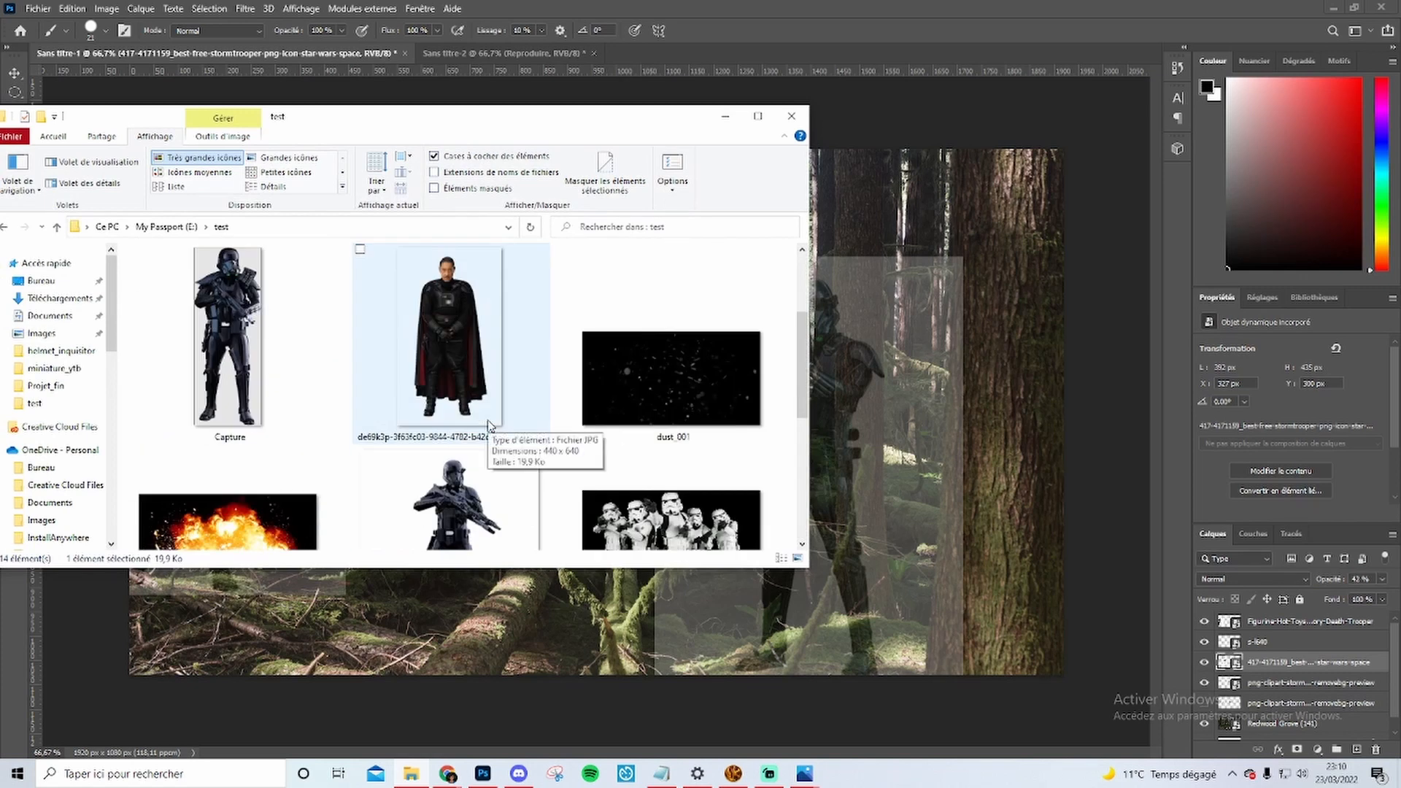
scroll(489, 426, up, 2)
scroll(491, 426, down, 2)
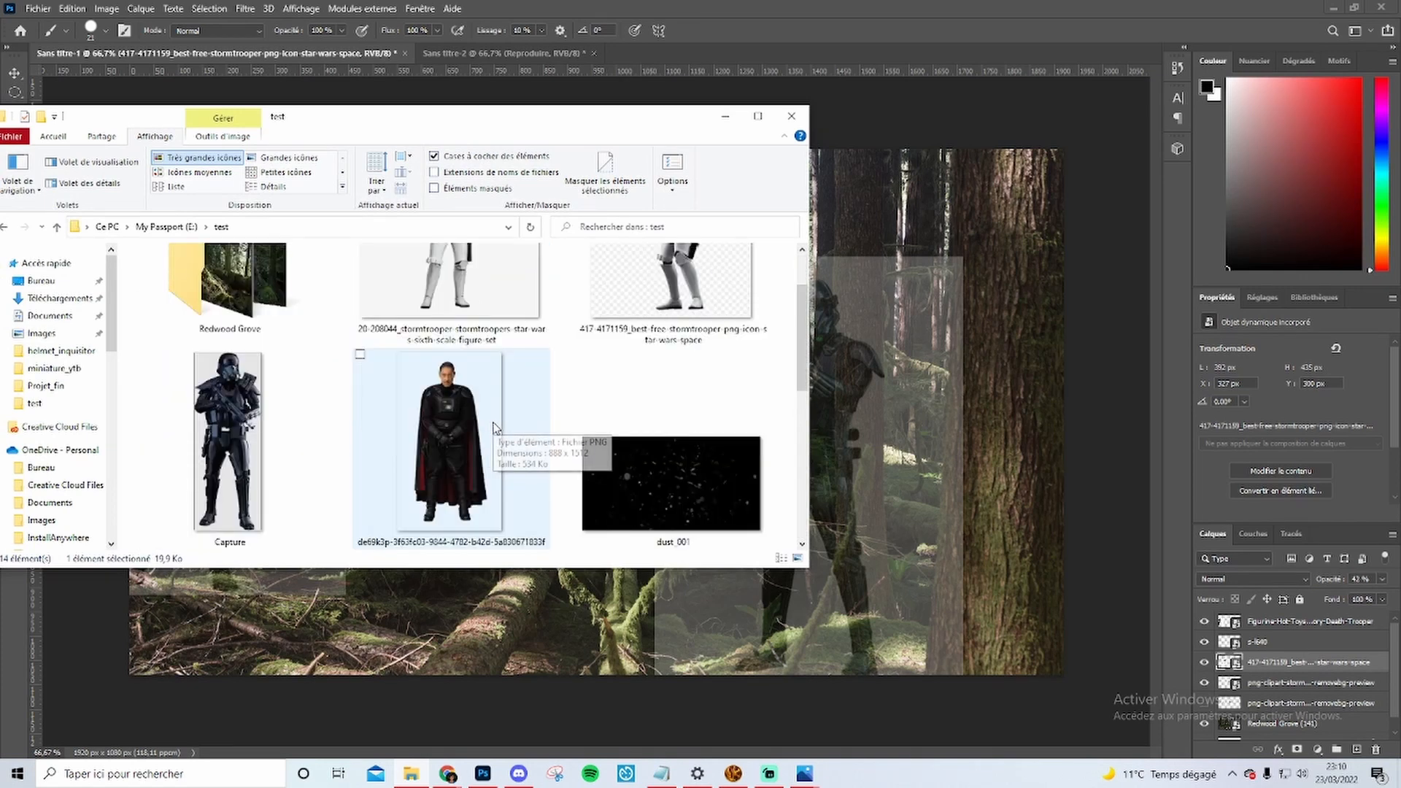
scroll(491, 426, up, 2)
drag(542, 127, 482, 81)
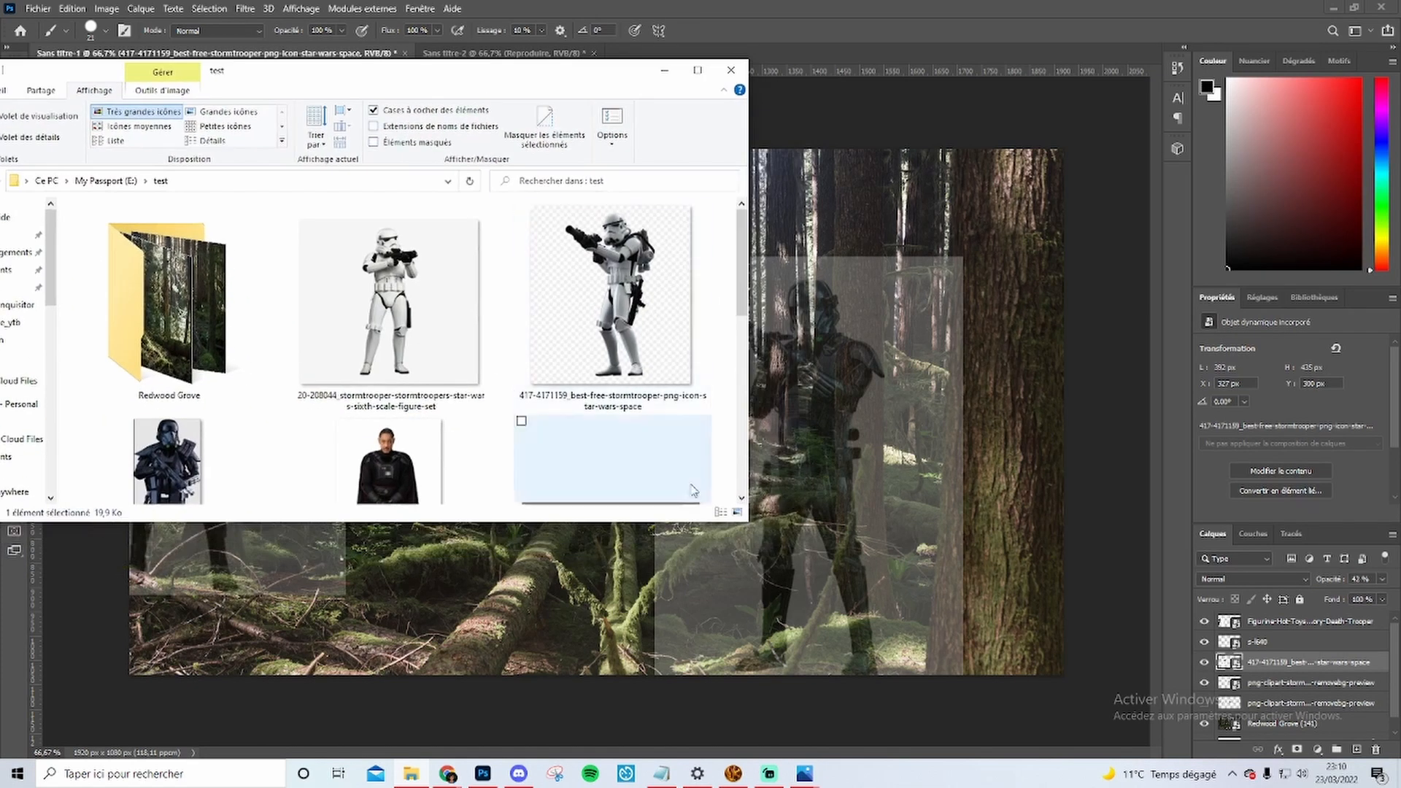
drag(748, 523, 838, 660)
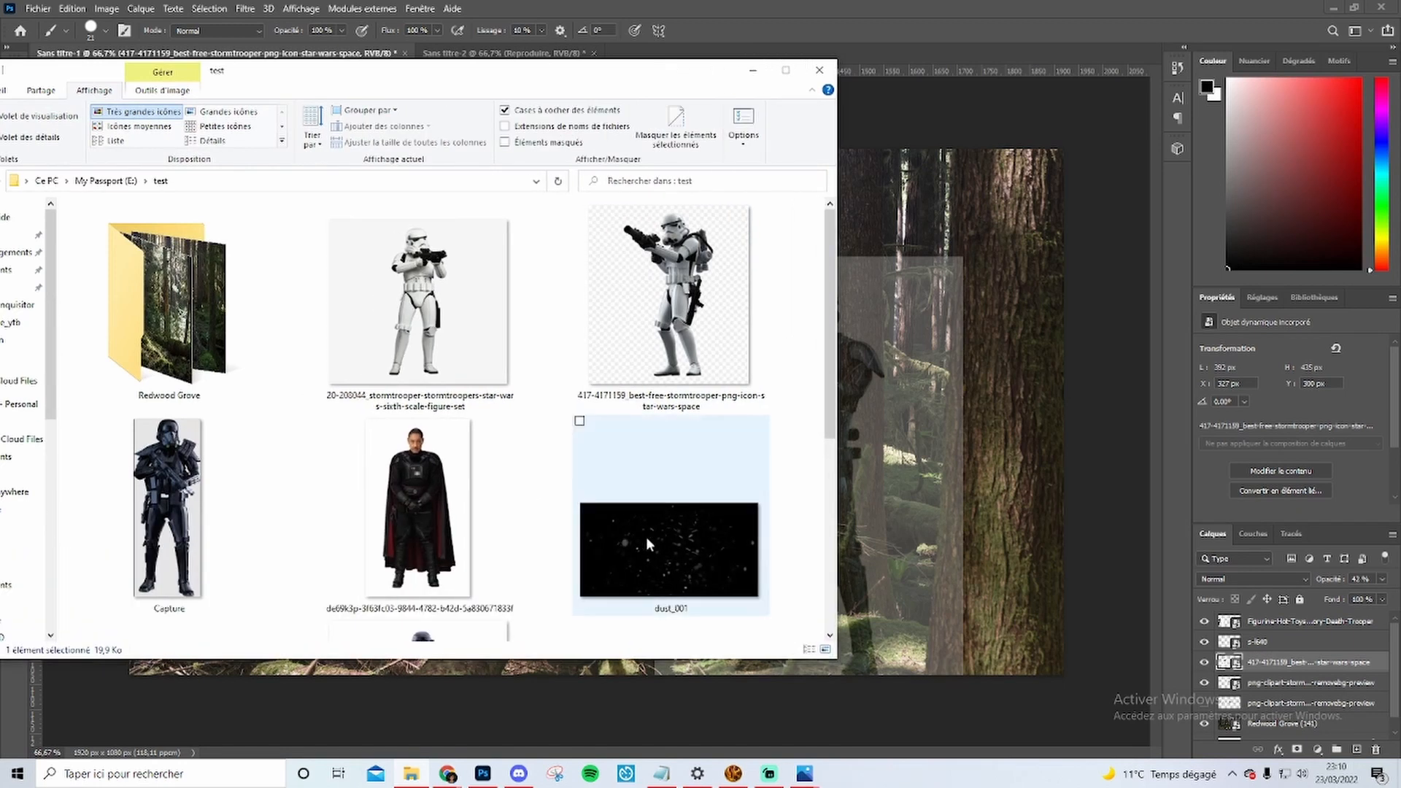
- Select the stormtrooper-commander_star-wars_silo_sm picture in the test folder and look through the remaining images
scroll(618, 527, down, 5)
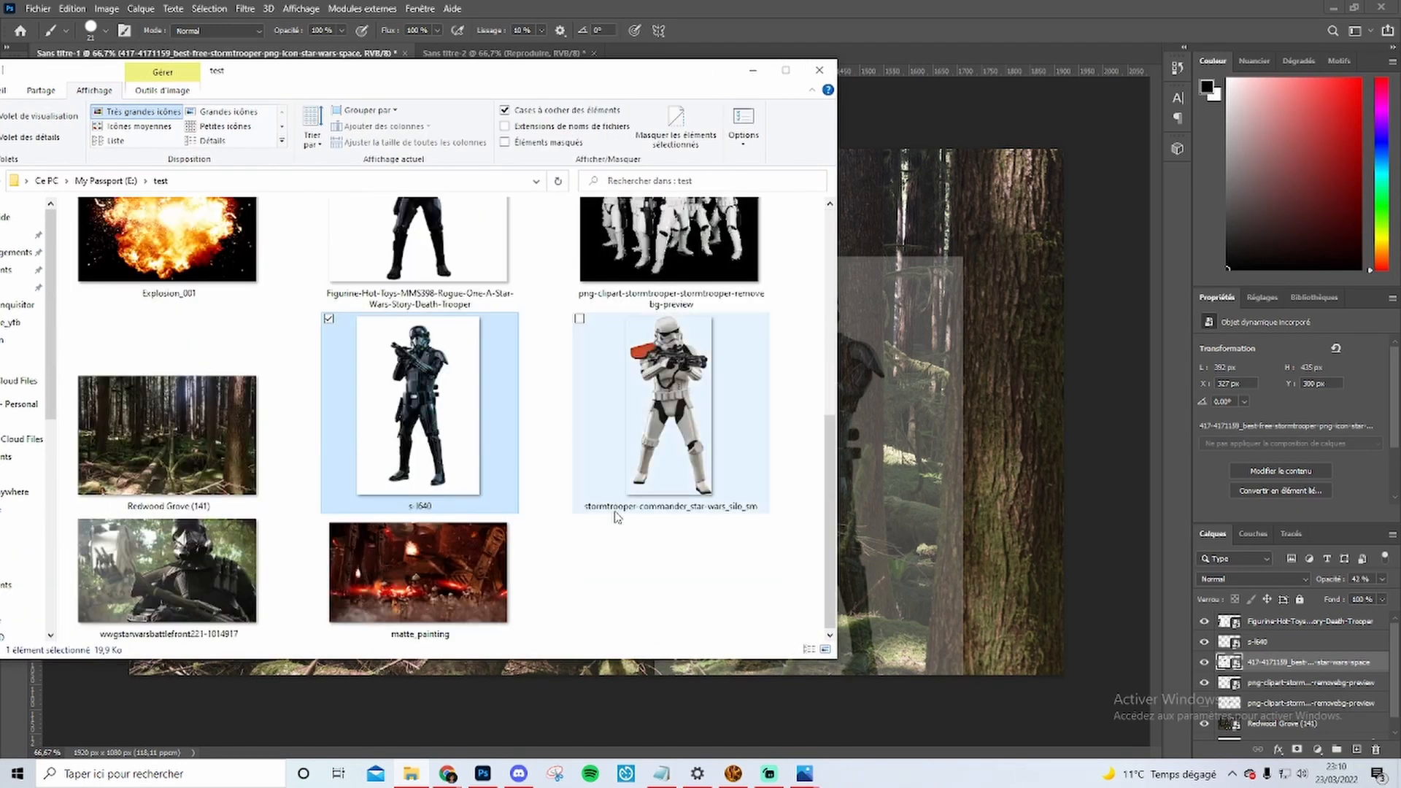
click(661, 413)
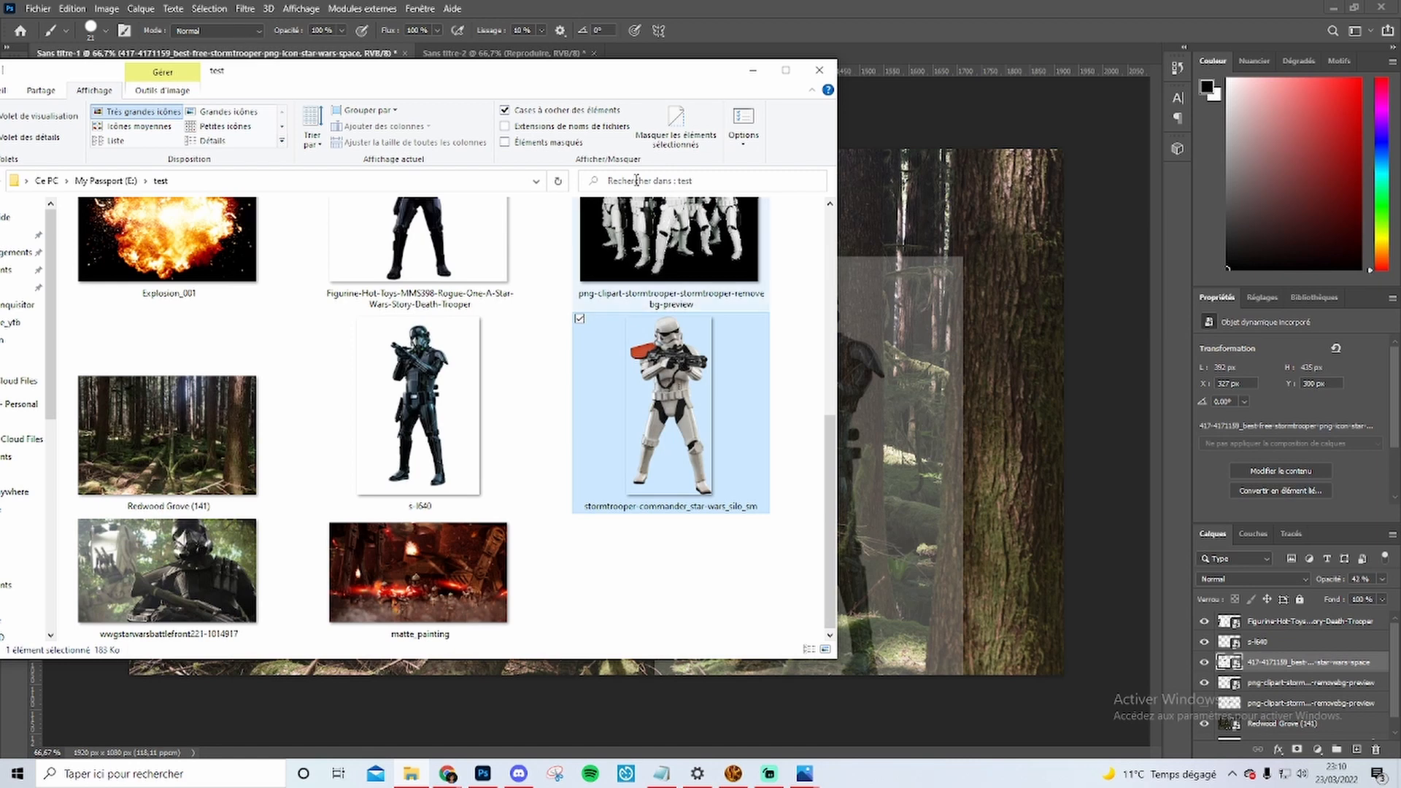
drag(661, 86, 555, 109)
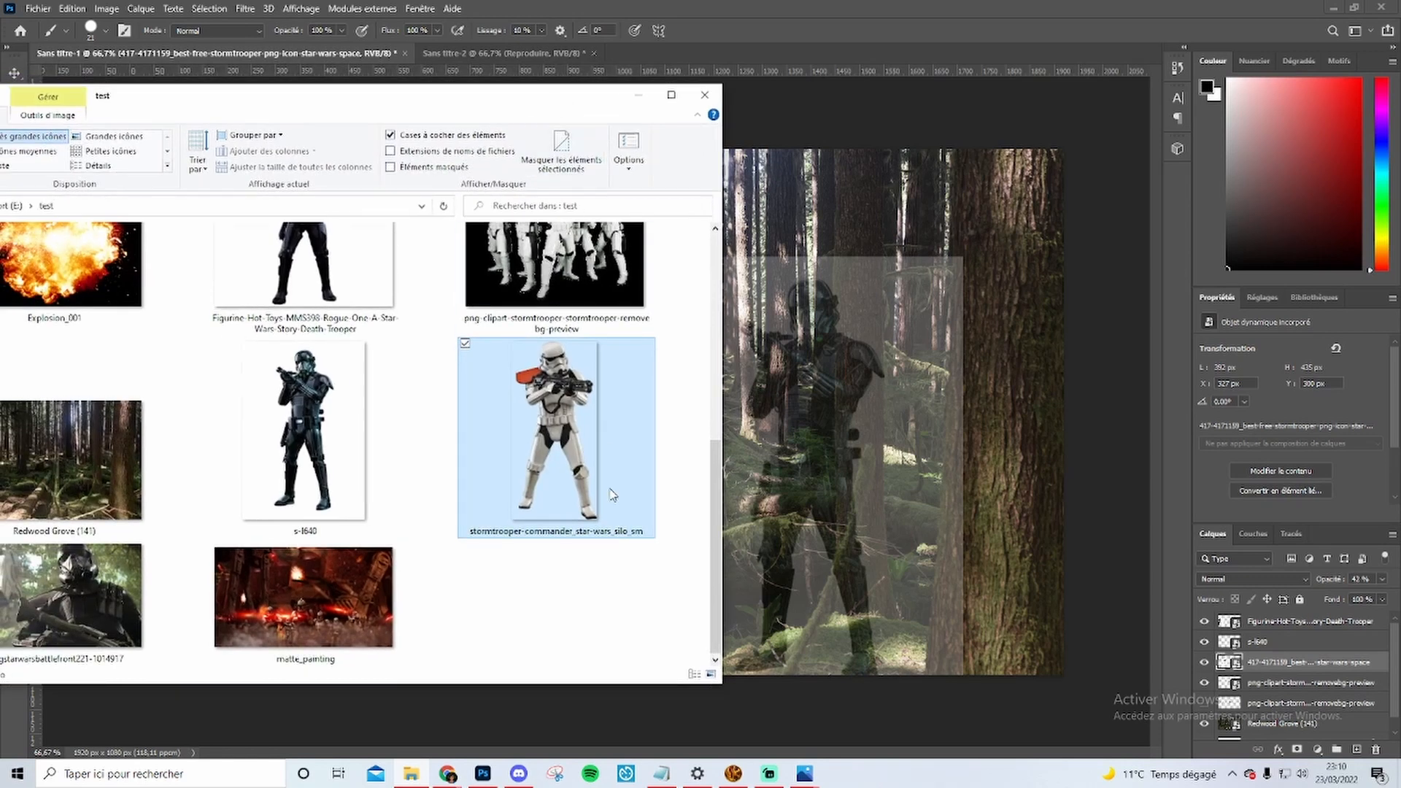
scroll(609, 493, up, 5)
scroll(610, 493, down, 5)
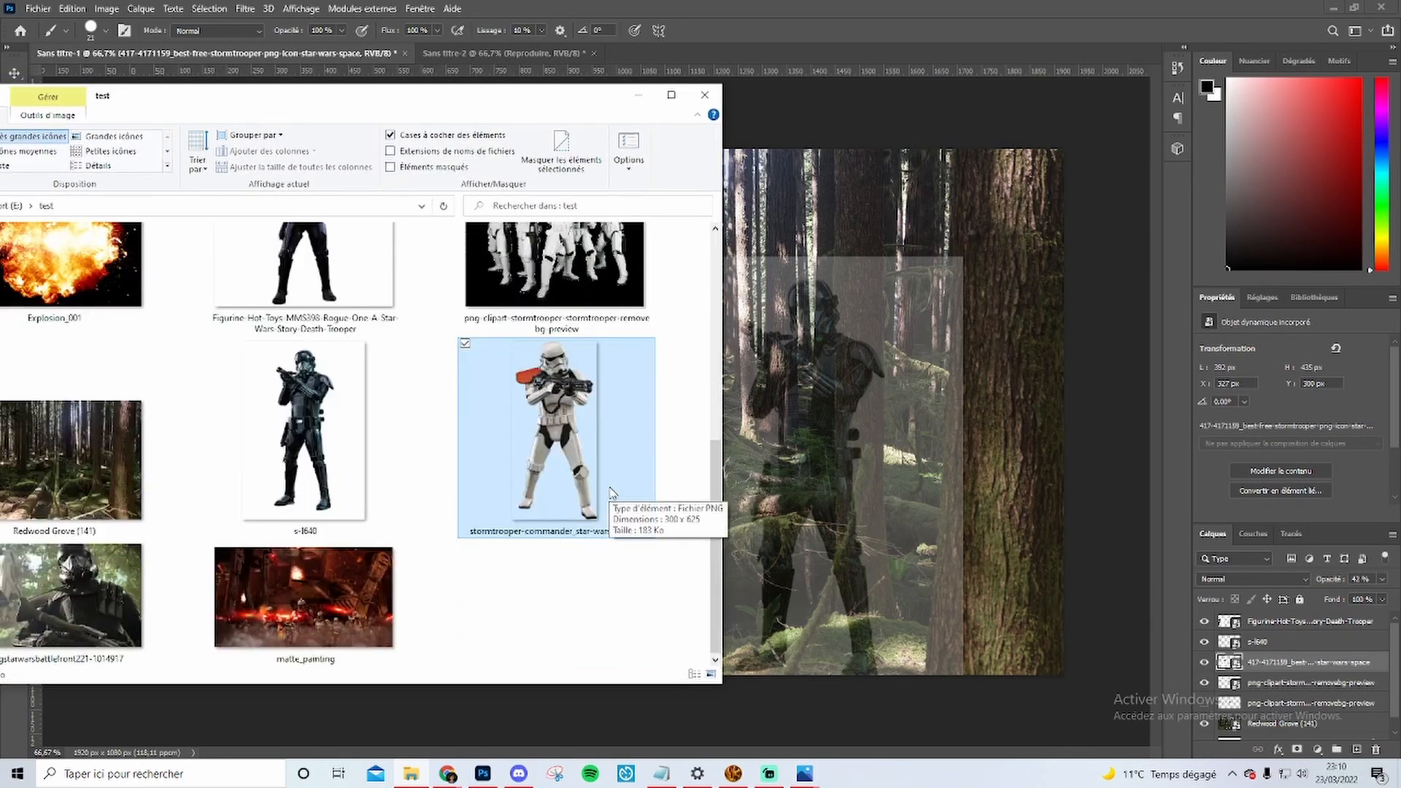
scroll(503, 376, up, 5)
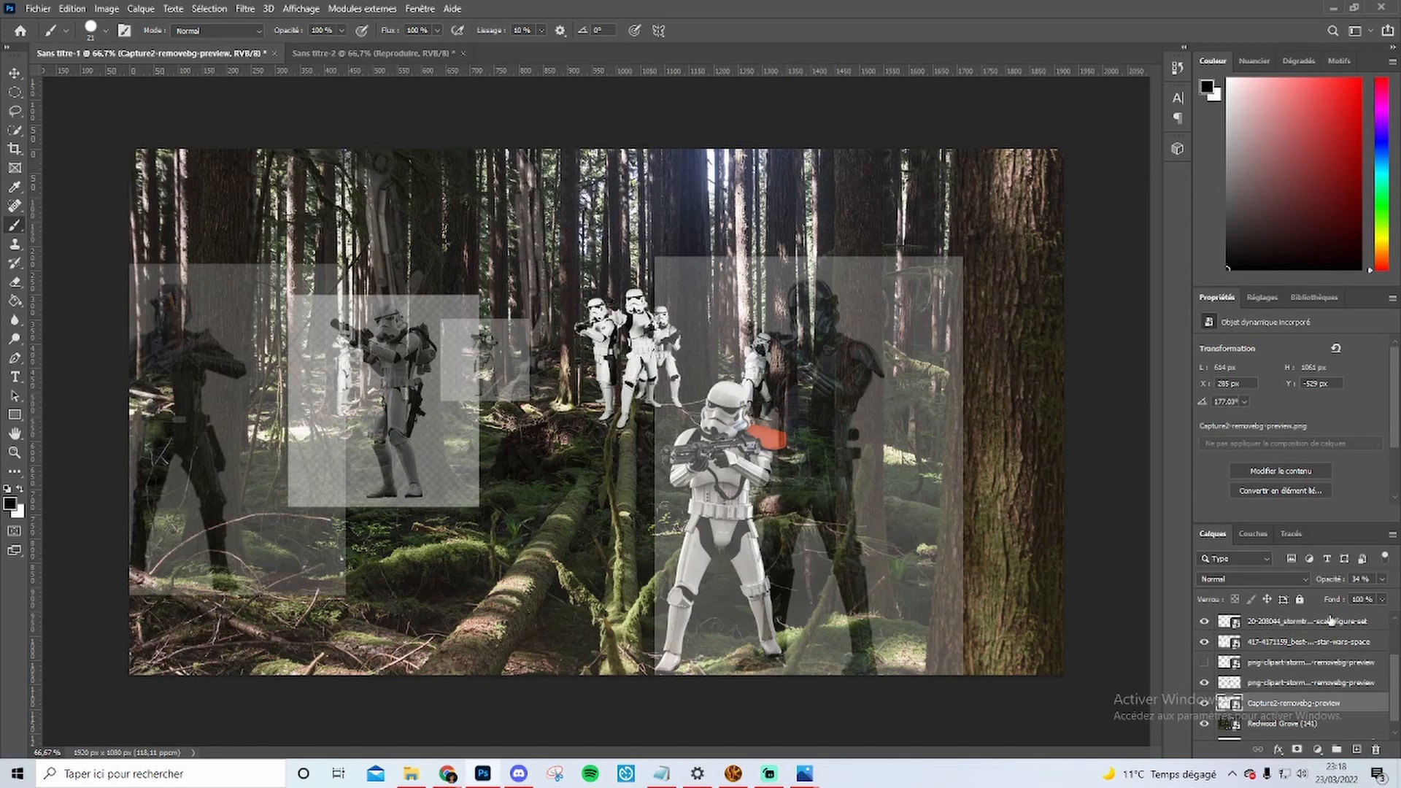
- Raise the opacity of the Capture2-removebg-preview layer to 100 %
click(1381, 580)
drag(1351, 590, 1393, 591)
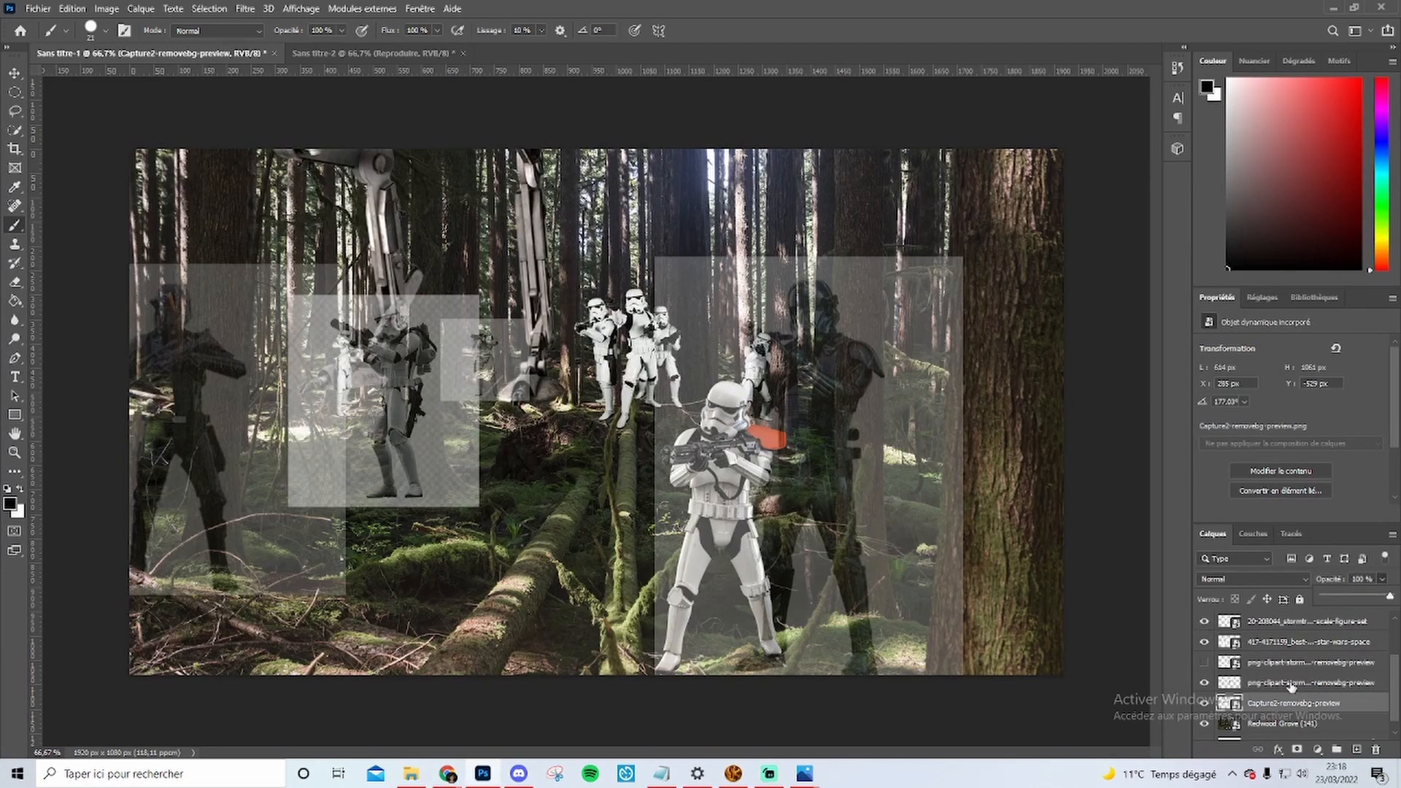
click(1289, 686)
click(1297, 642)
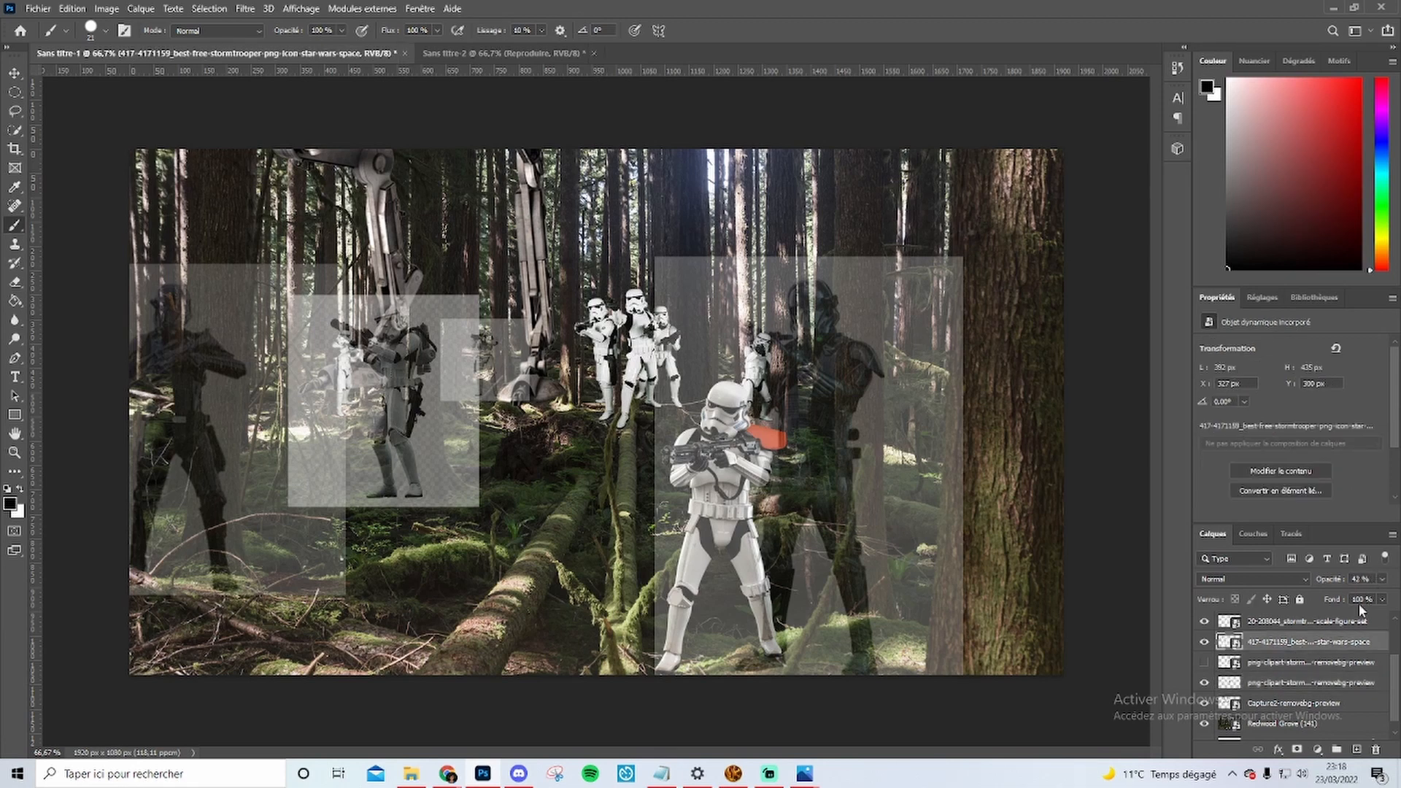
click(1381, 580)
drag(1392, 594, 1333, 599)
scroll(1312, 663, up, 1)
click(1306, 642)
click(1382, 580)
click(1313, 662)
click(1381, 579)
scroll(1325, 671, down, 2)
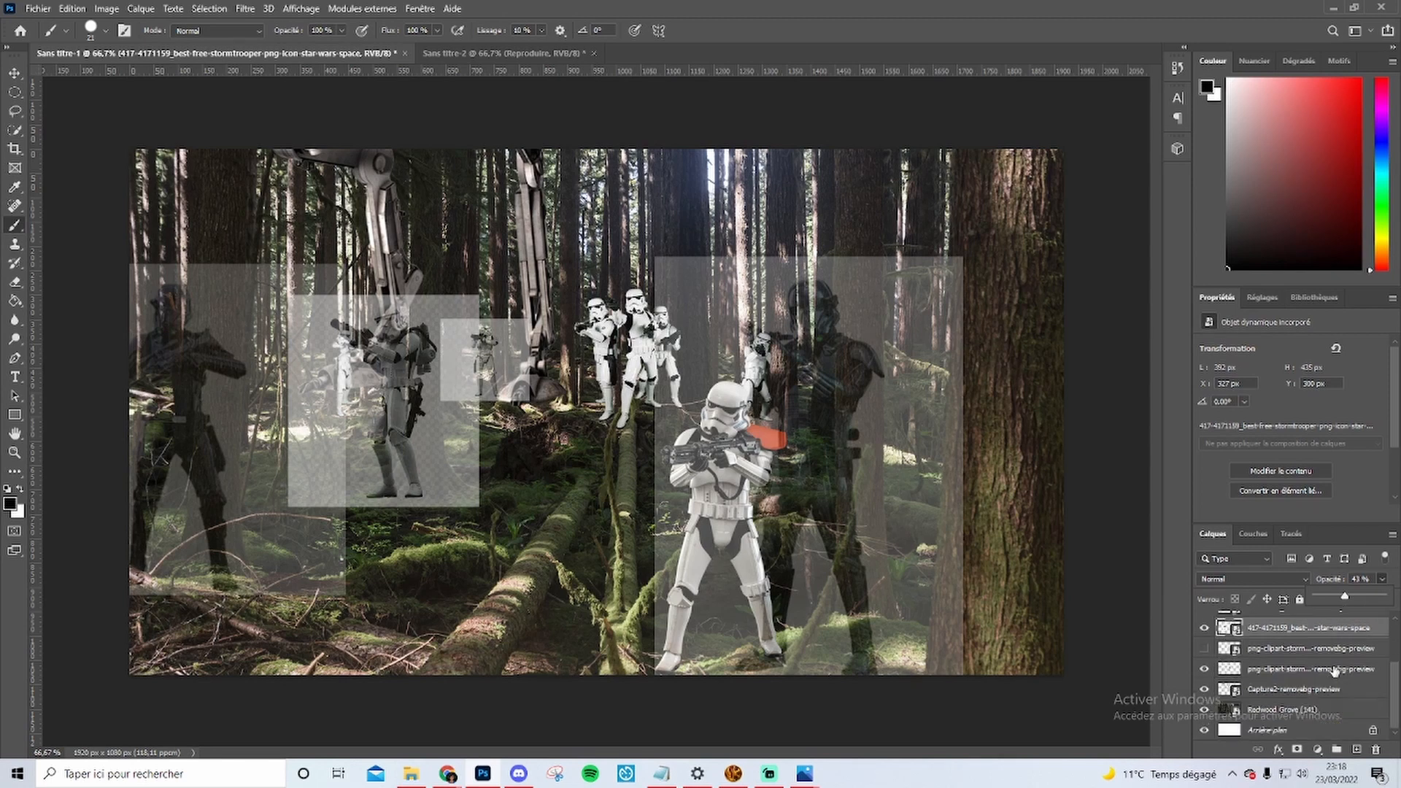
- Lower the Capture2-removebg-preview layer's opacity to about 41 % and select the visible png-clipart stormtrooper group layer
click(1321, 690)
click(1381, 578)
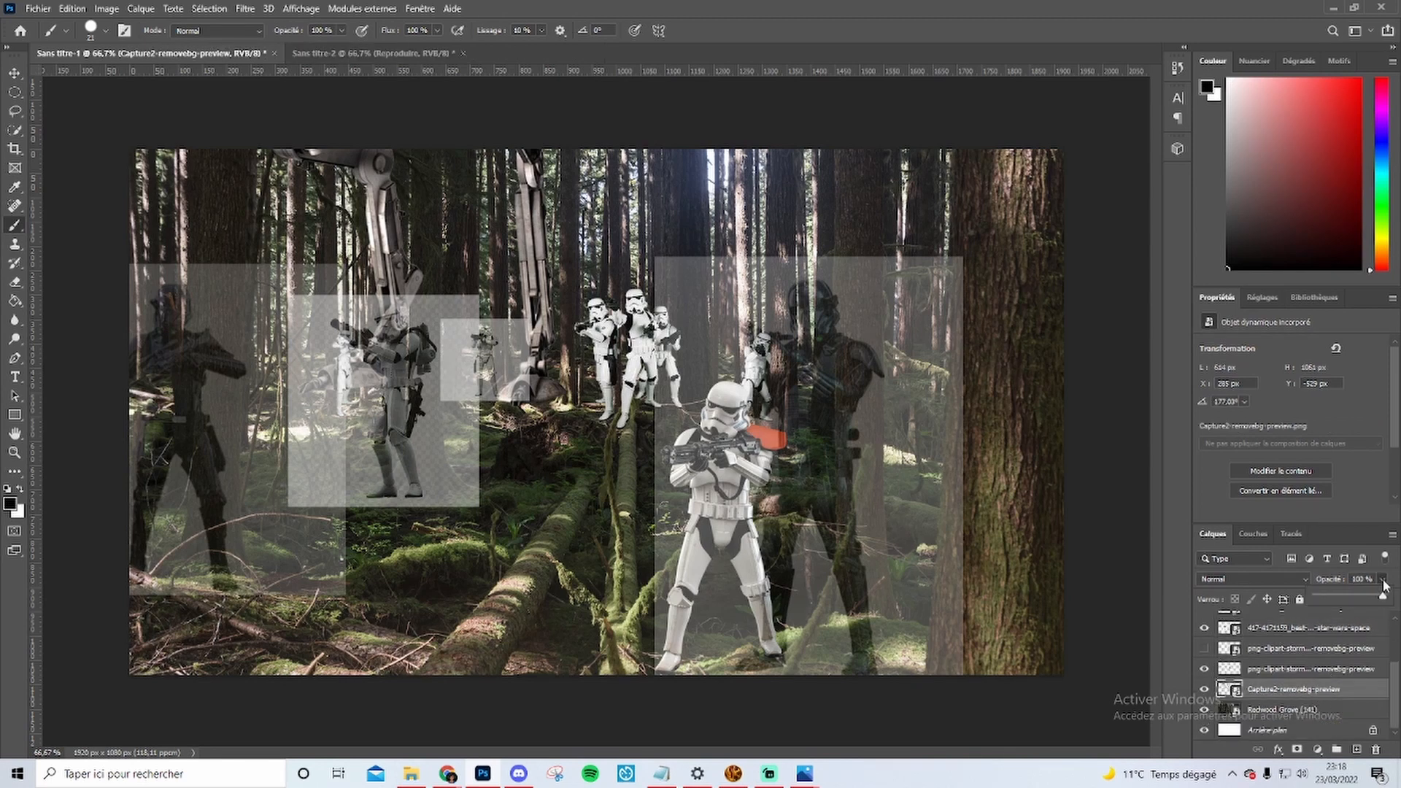
drag(1385, 596, 1342, 598)
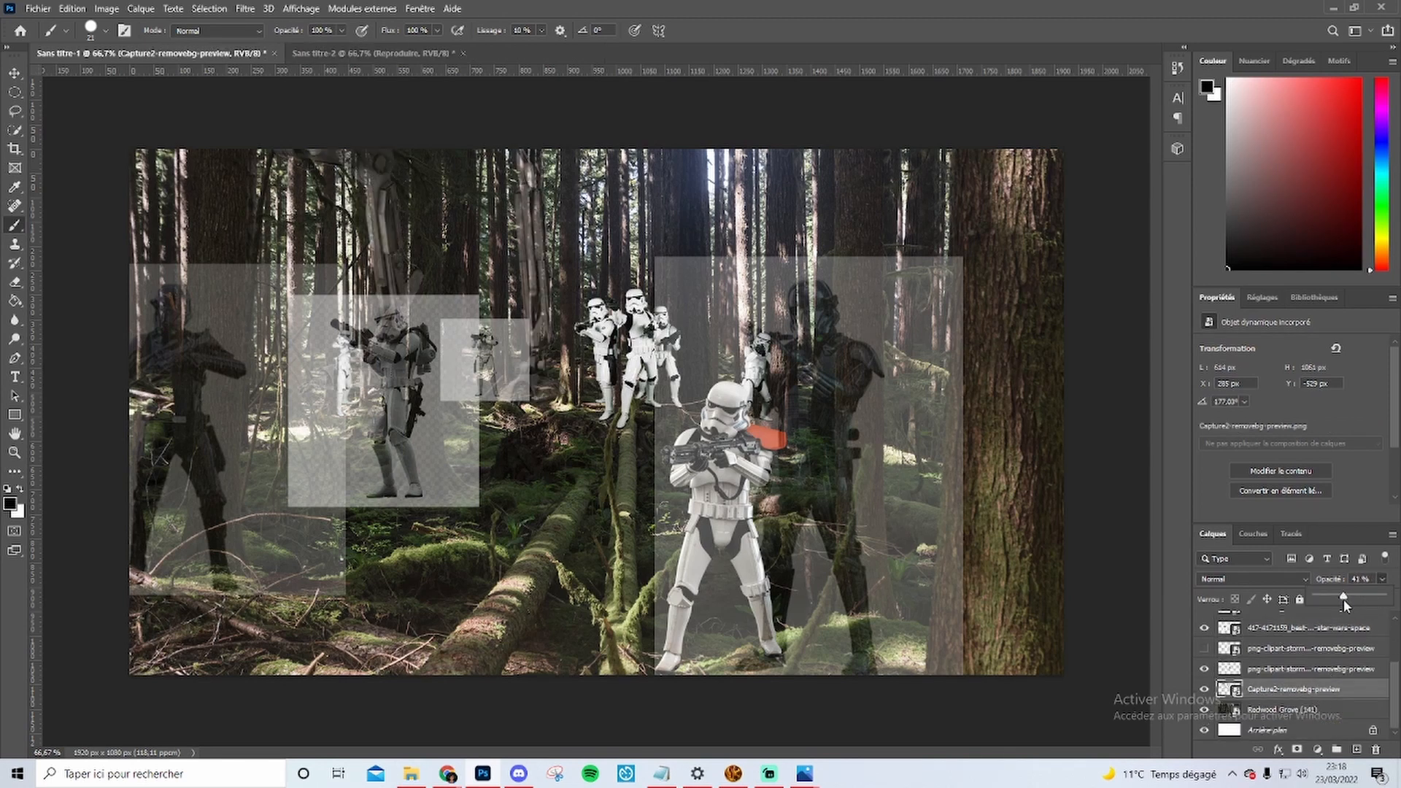
click(1317, 668)
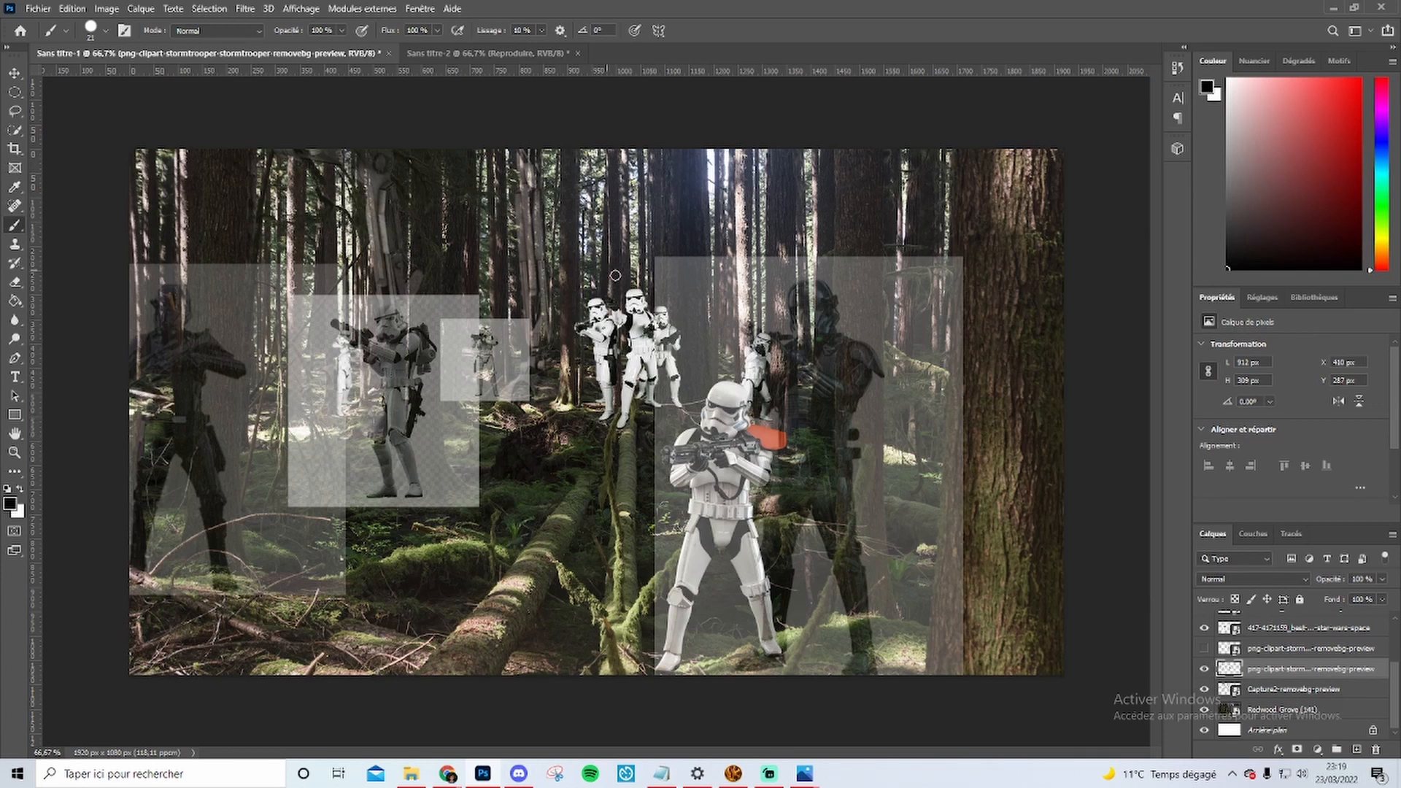
- Add a new layer above Capture2-removebg-preview and paint a black arrow on it pointing down at the stormtrooper group
click(1320, 694)
click(1356, 749)
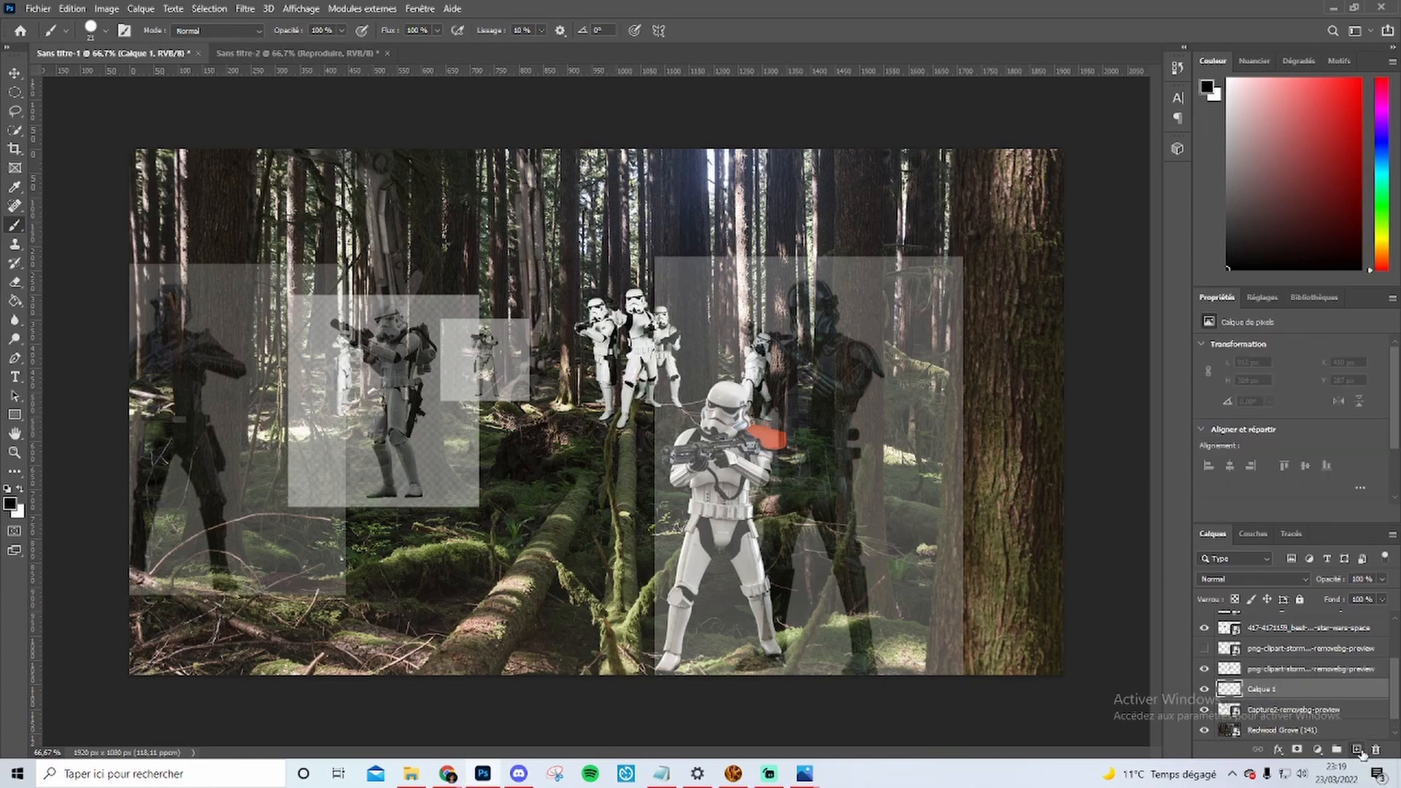
mouse_move(595, 179)
mouse_down()
mouse_move(605, 251)
mouse_move(626, 267)
mouse_move(642, 246)
mouse_up()
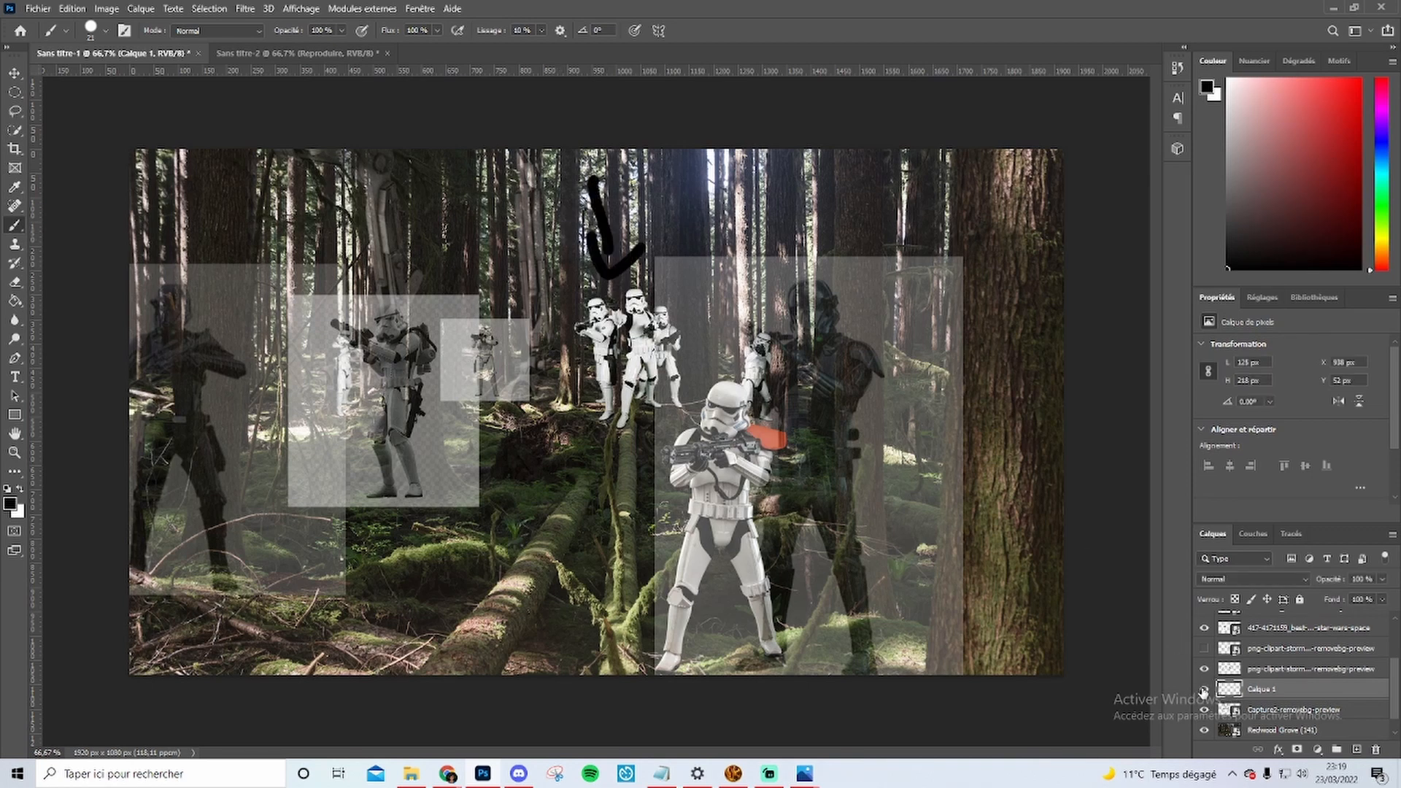
- Hide the arrow layer and rasterize the Redwood Grove (141) background layer
click(1204, 690)
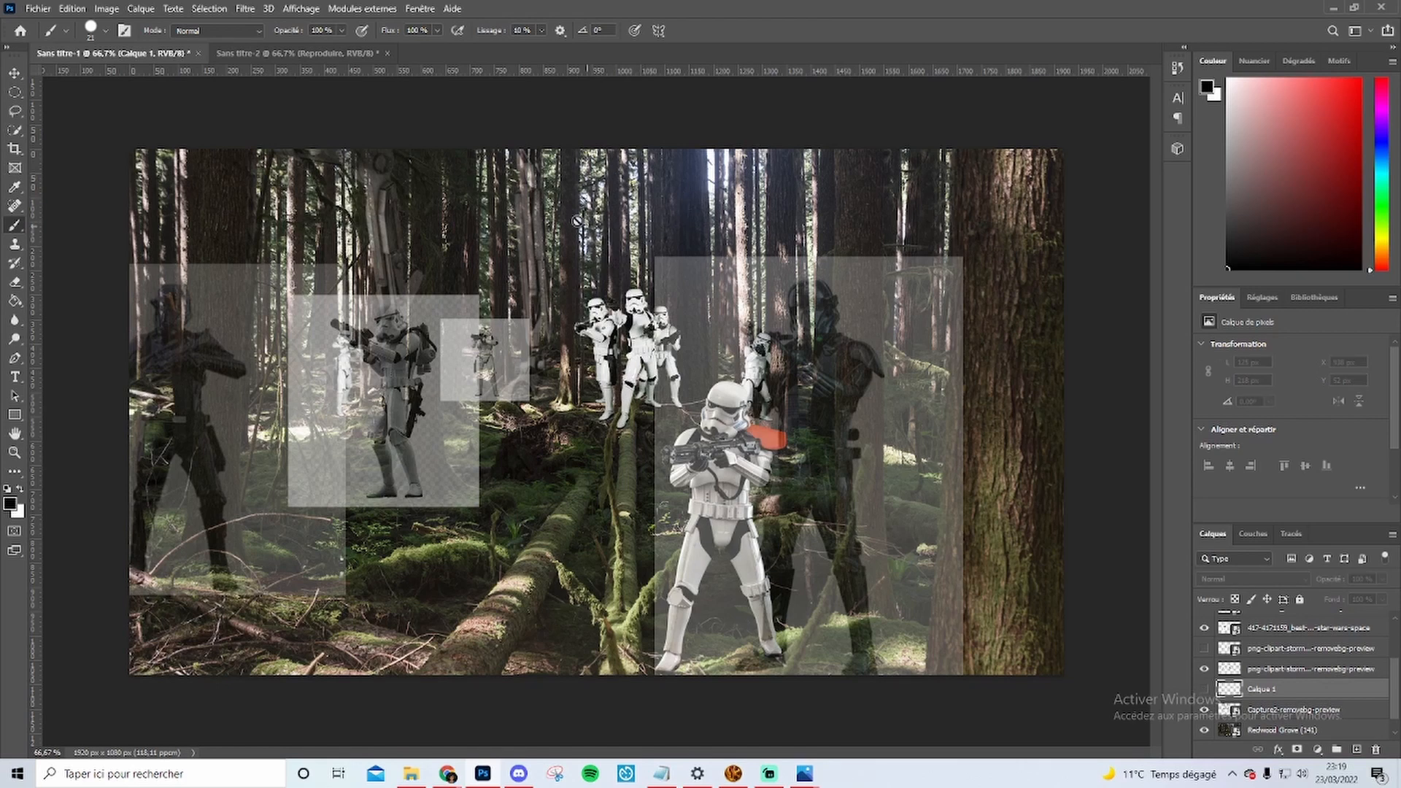
scroll(1303, 709, down, 1)
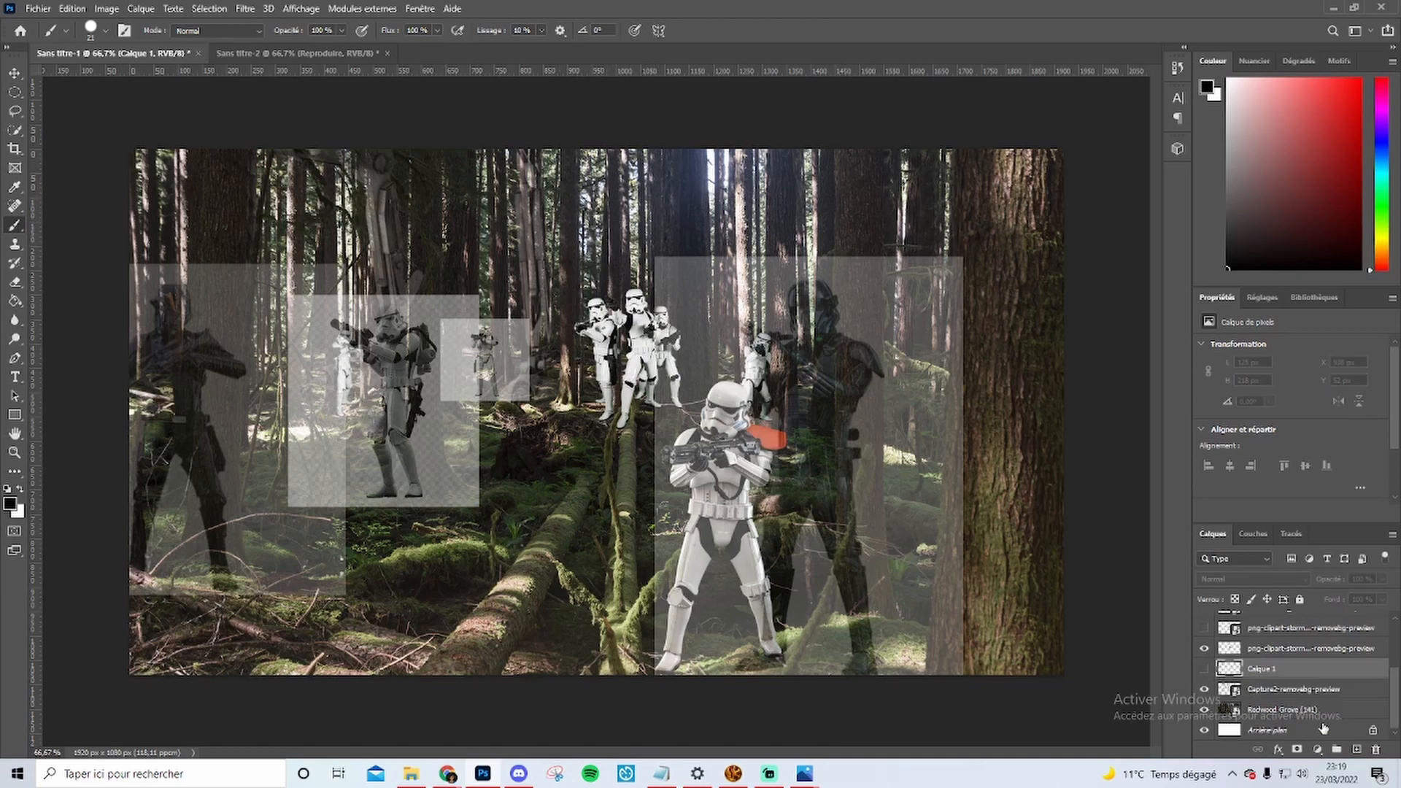
click(1309, 712)
click(733, 332)
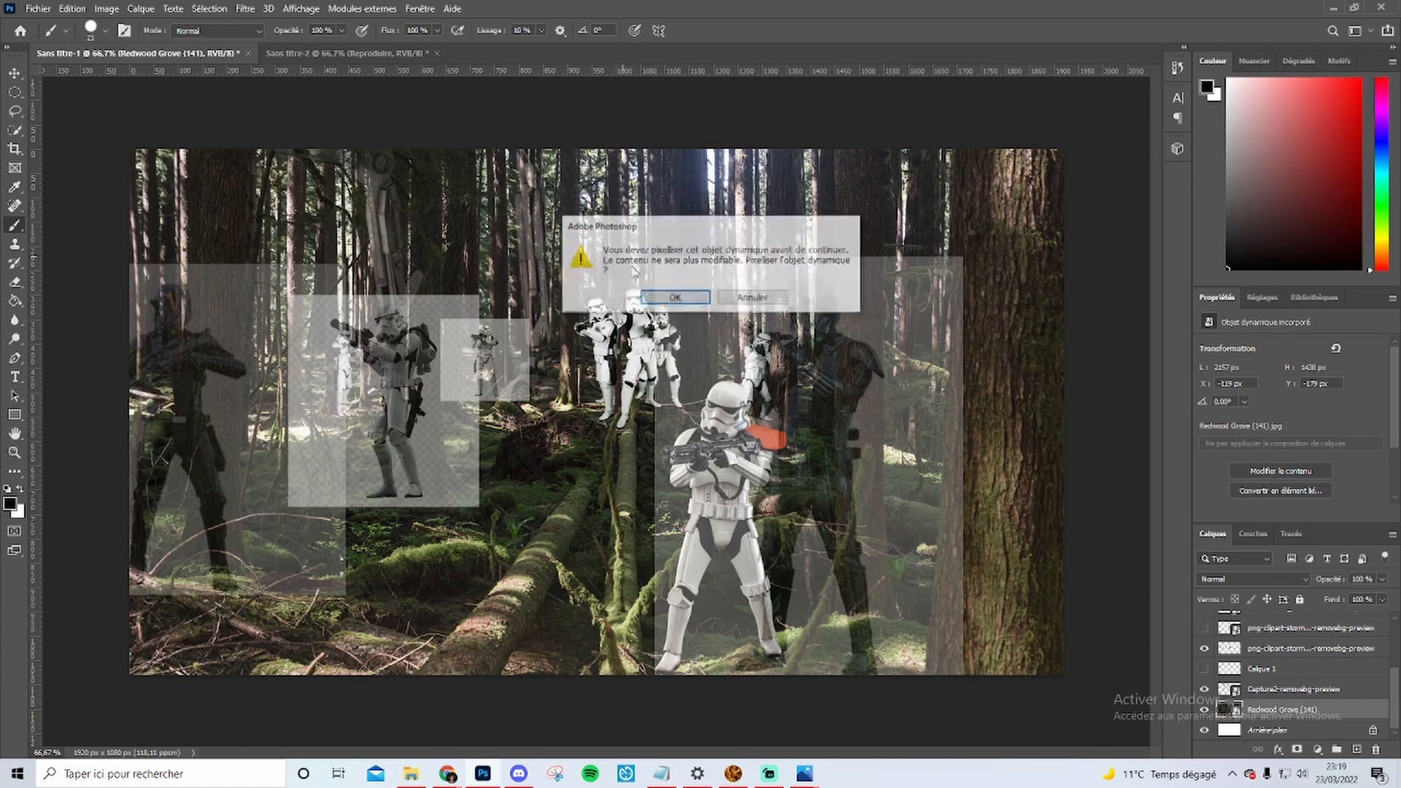
key(Return)
- Try painting a short black stroke directly on the Redwood Grove (141) layer above the troopers, and undo it
mouse_move(582, 187)
mouse_down()
mouse_move(567, 224)
mouse_move(596, 232)
mouse_move(582, 188)
mouse_move(583, 230)
mouse_move(560, 223)
mouse_move(607, 254)
mouse_up()
key(e)
key(ctrl+z)
key(ctrl+z)
key(ctrl+z)
key(ctrl+z)
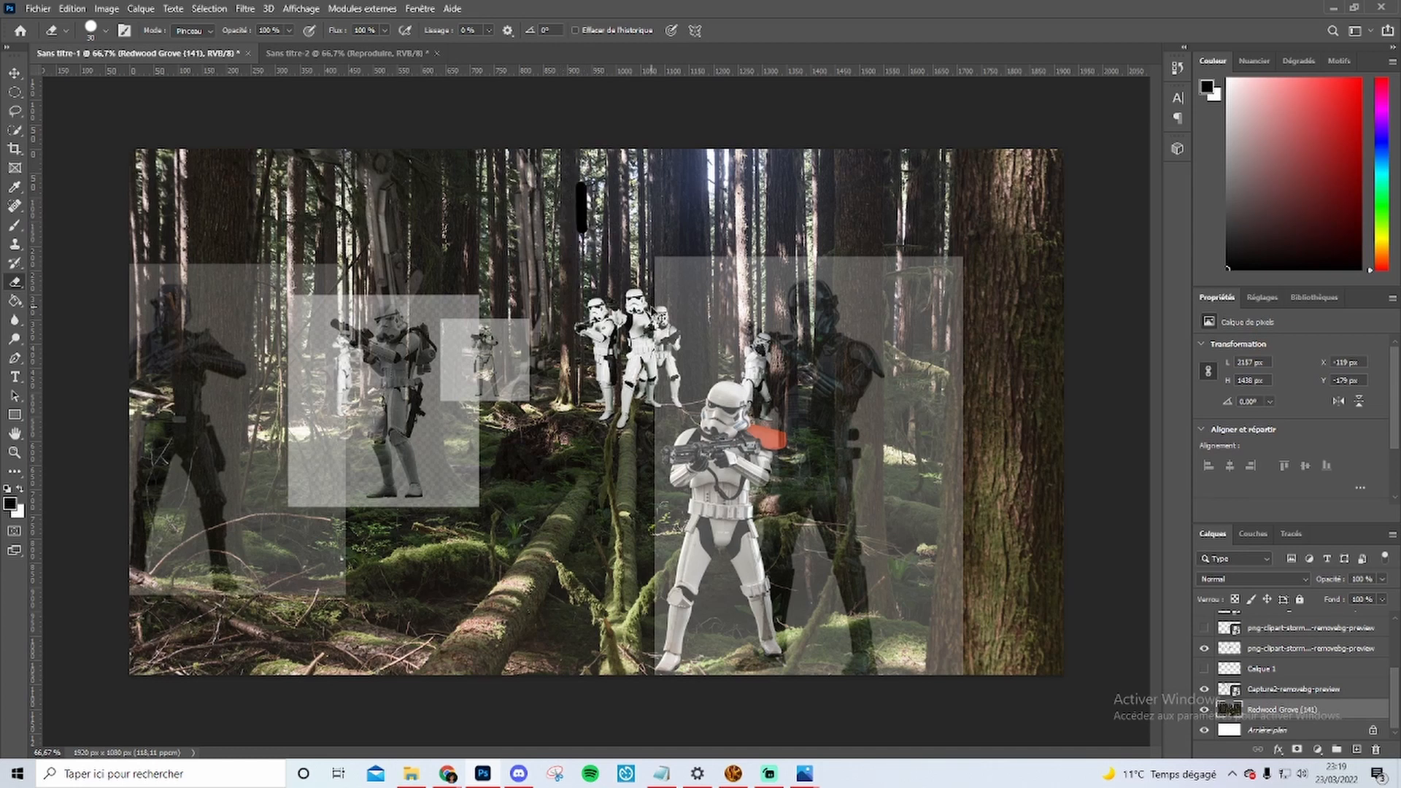
- Select the Calque 1 layer holding the painted arrow and show it again
click(1280, 669)
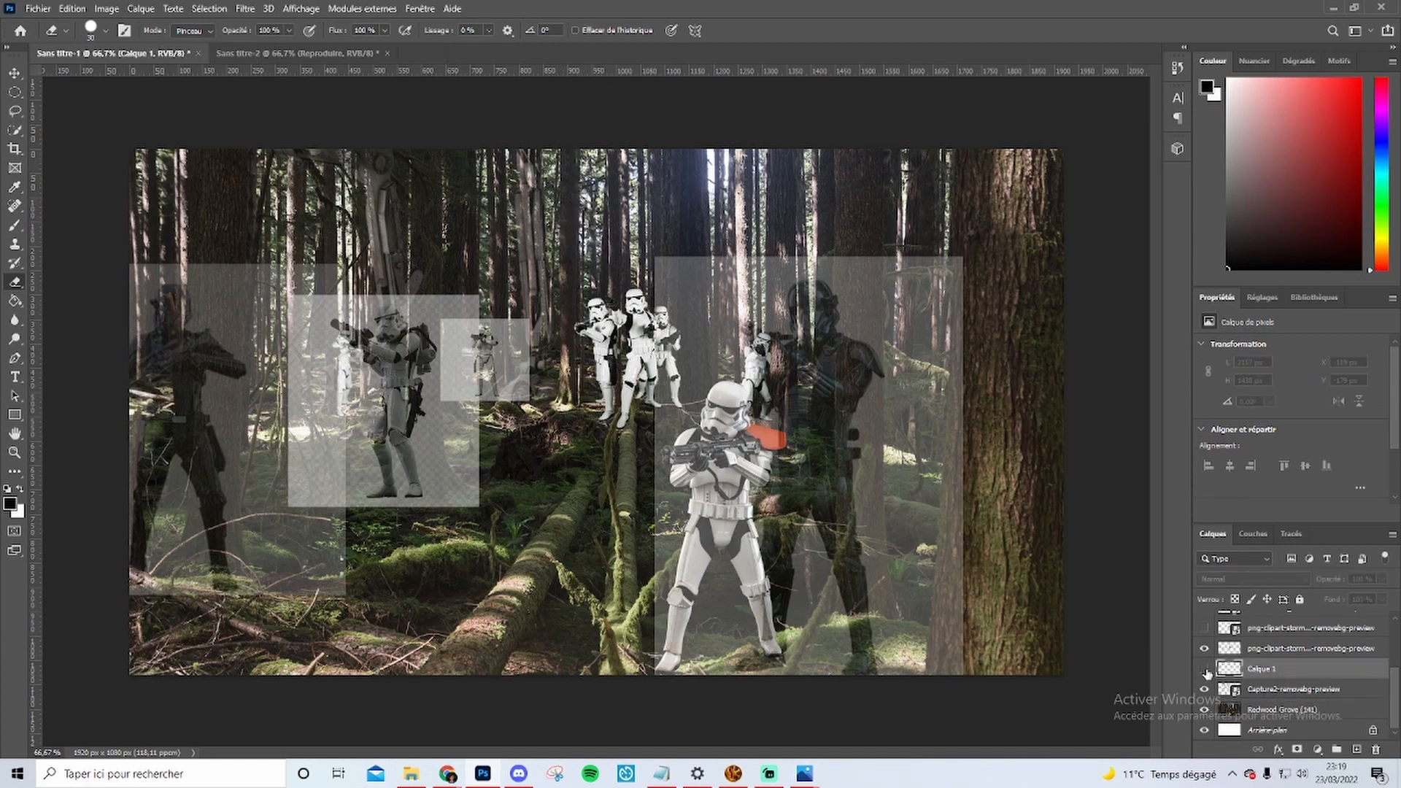
click(1203, 668)
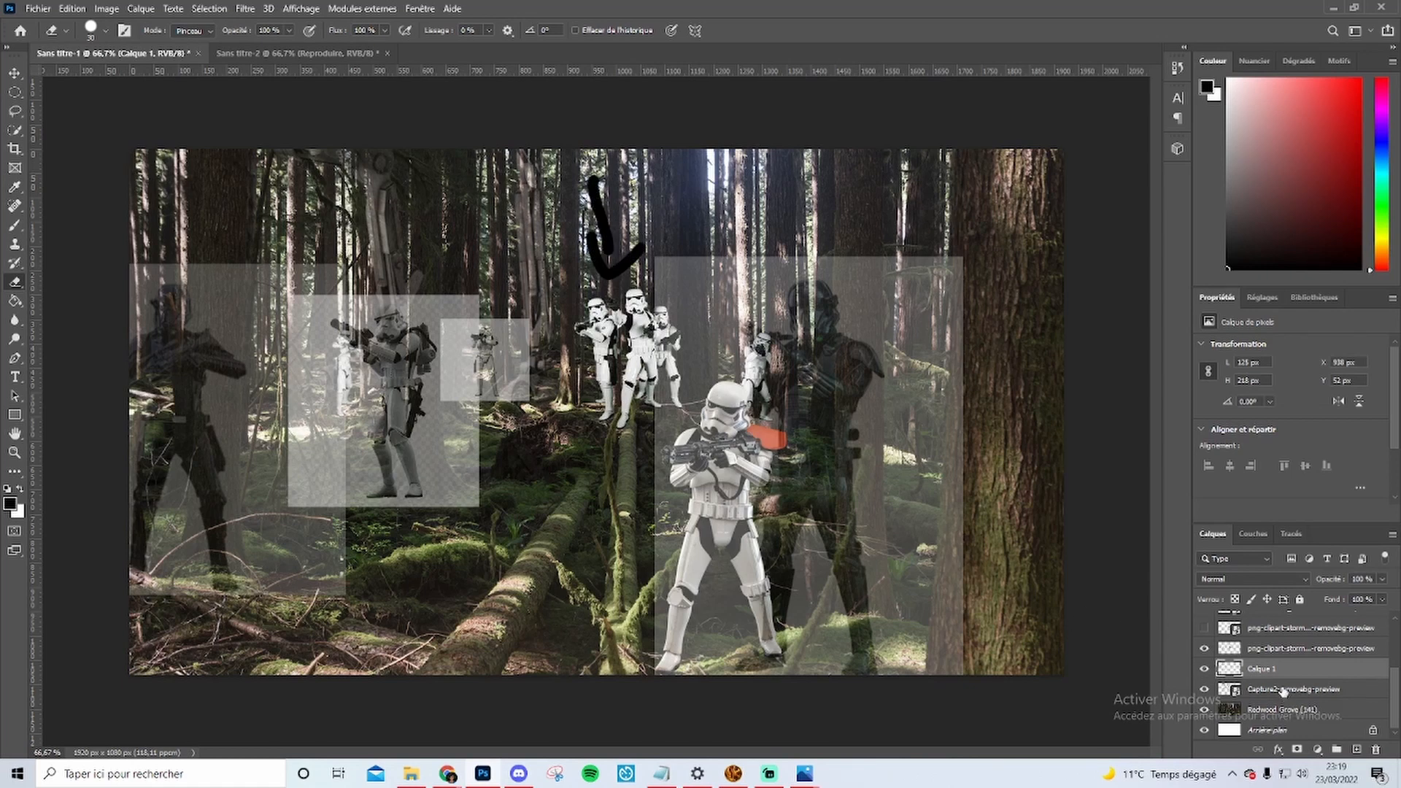
- Identify the layer of the black trooper by toggling layer visibility and rename s-l640 to trooper_black_front_right
scroll(1280, 697, up, 1)
scroll(1266, 687, up, 3)
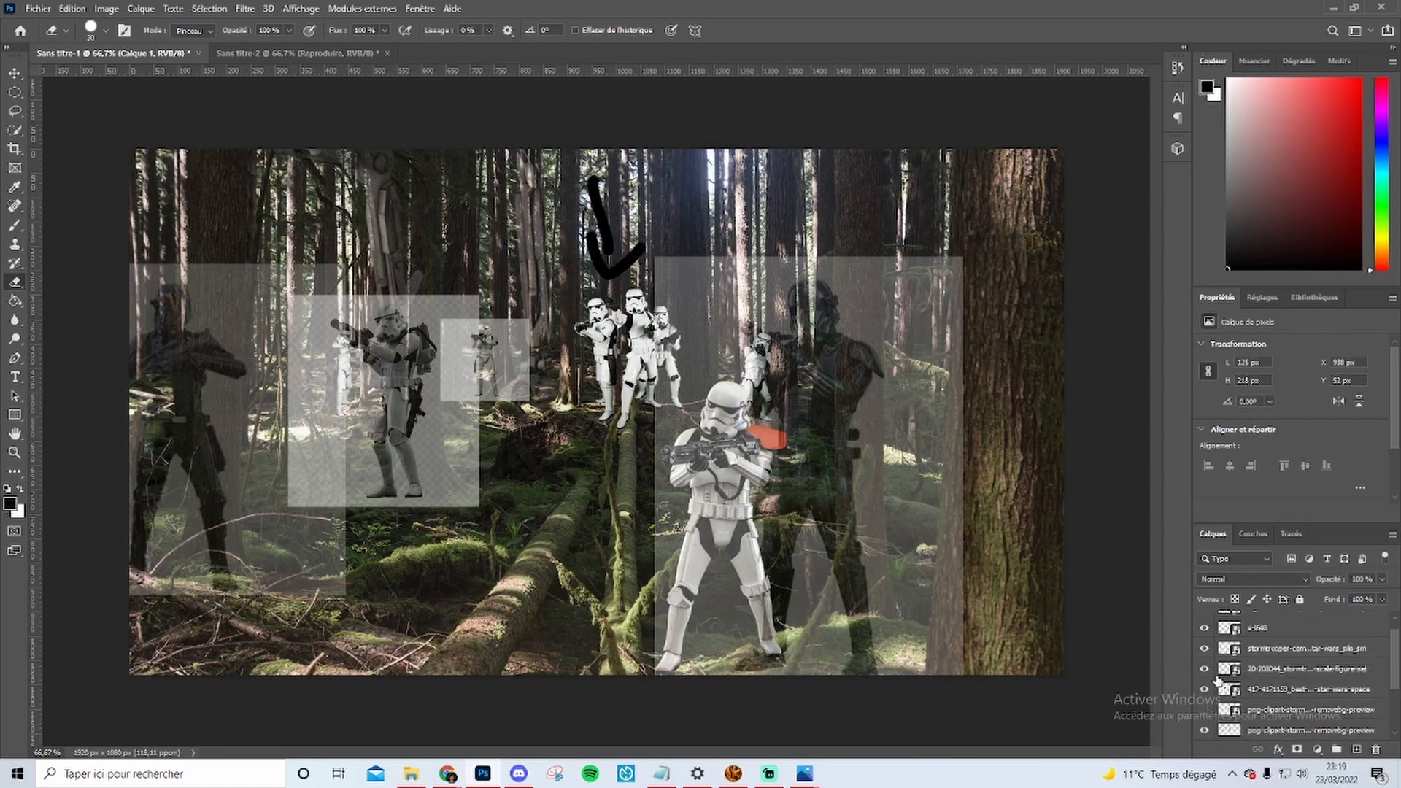
click(1204, 650)
click(1203, 649)
scroll(1233, 683, up, 1)
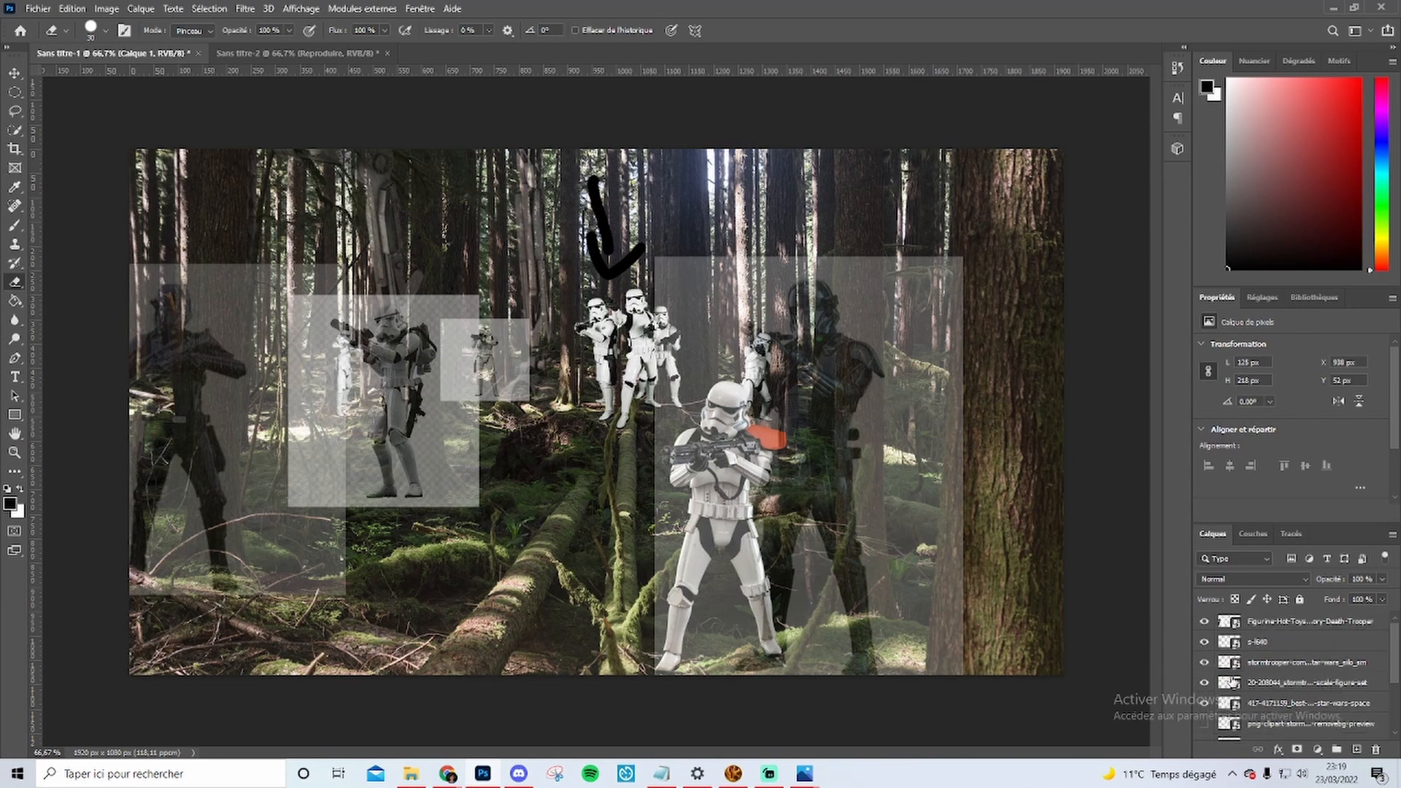
click(1206, 647)
click(1206, 646)
click(1258, 646)
double_click(1265, 645)
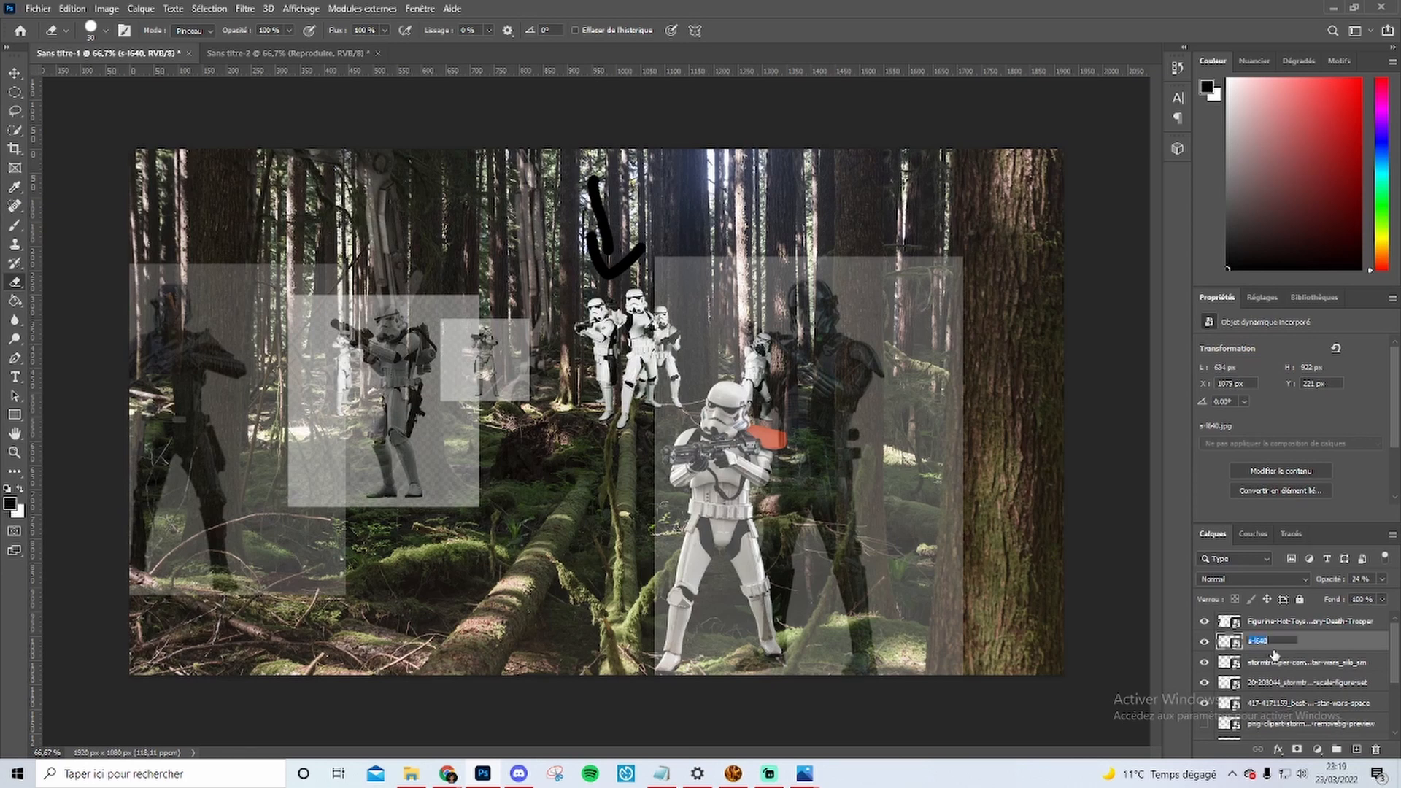
text(trooper)
text(_black)
text(_front)
text(_le)
text(right)
key(Return)
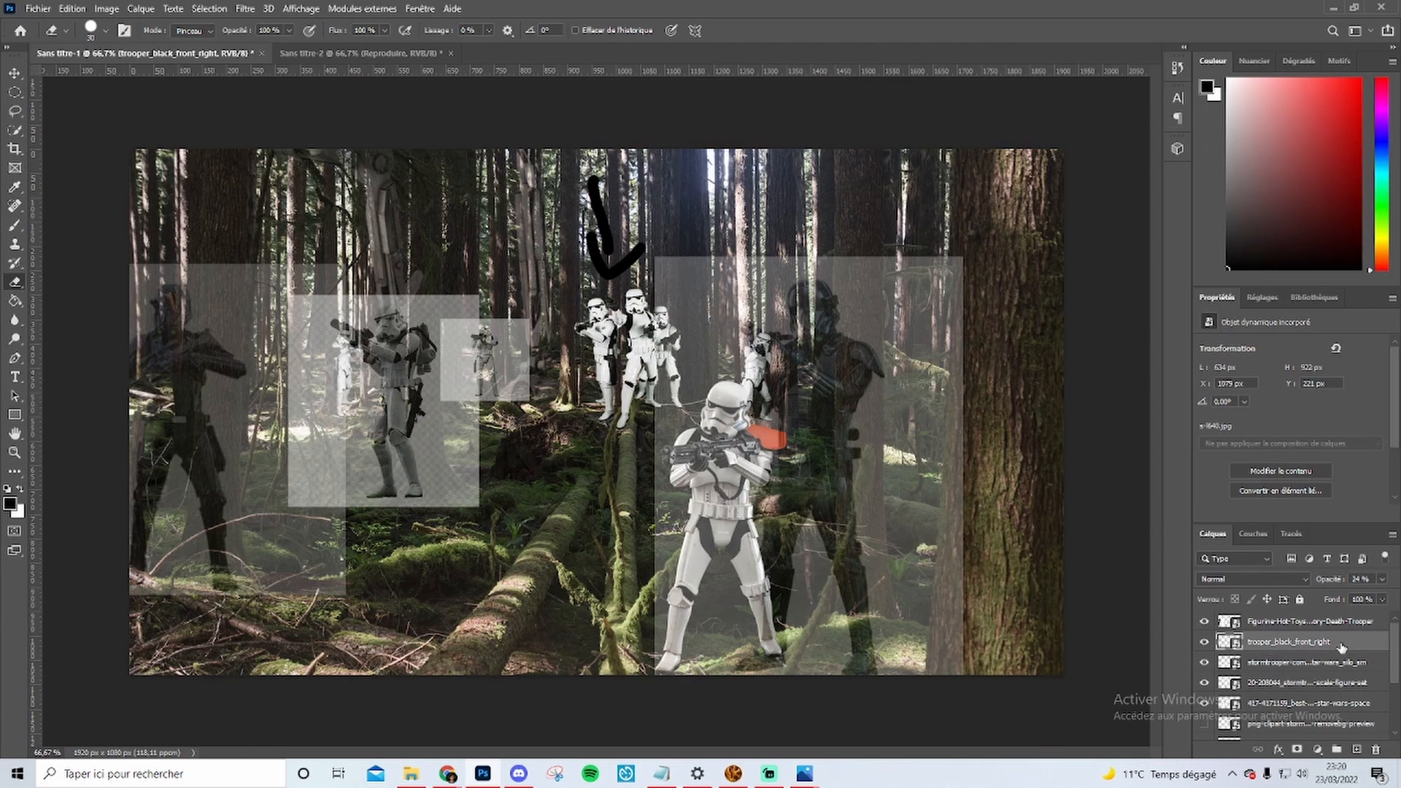
- Raise the trooper_black_front_right layer's opacity to 100% and add a layer mask to it
click(1382, 580)
drag(1338, 596, 1390, 596)
click(1356, 643)
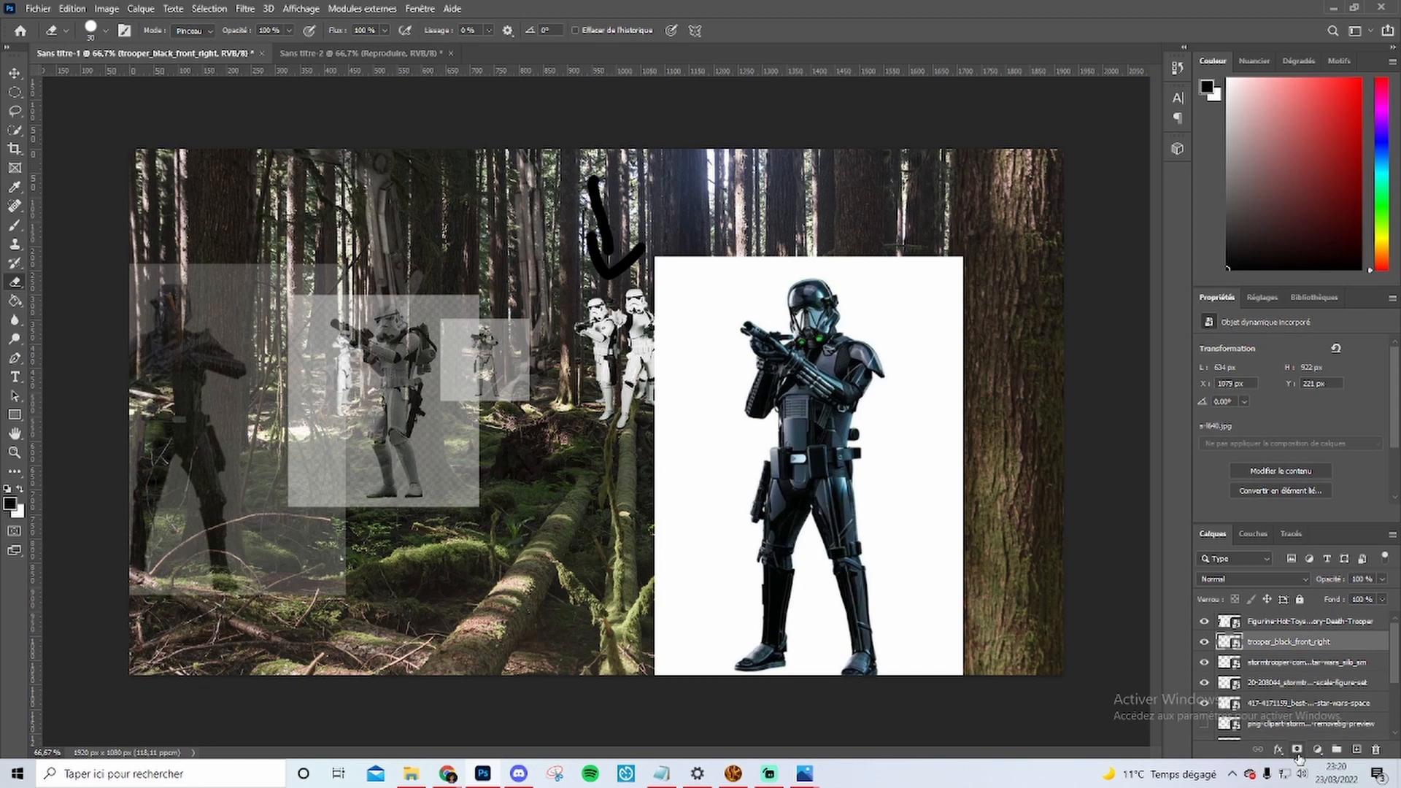
click(1297, 750)
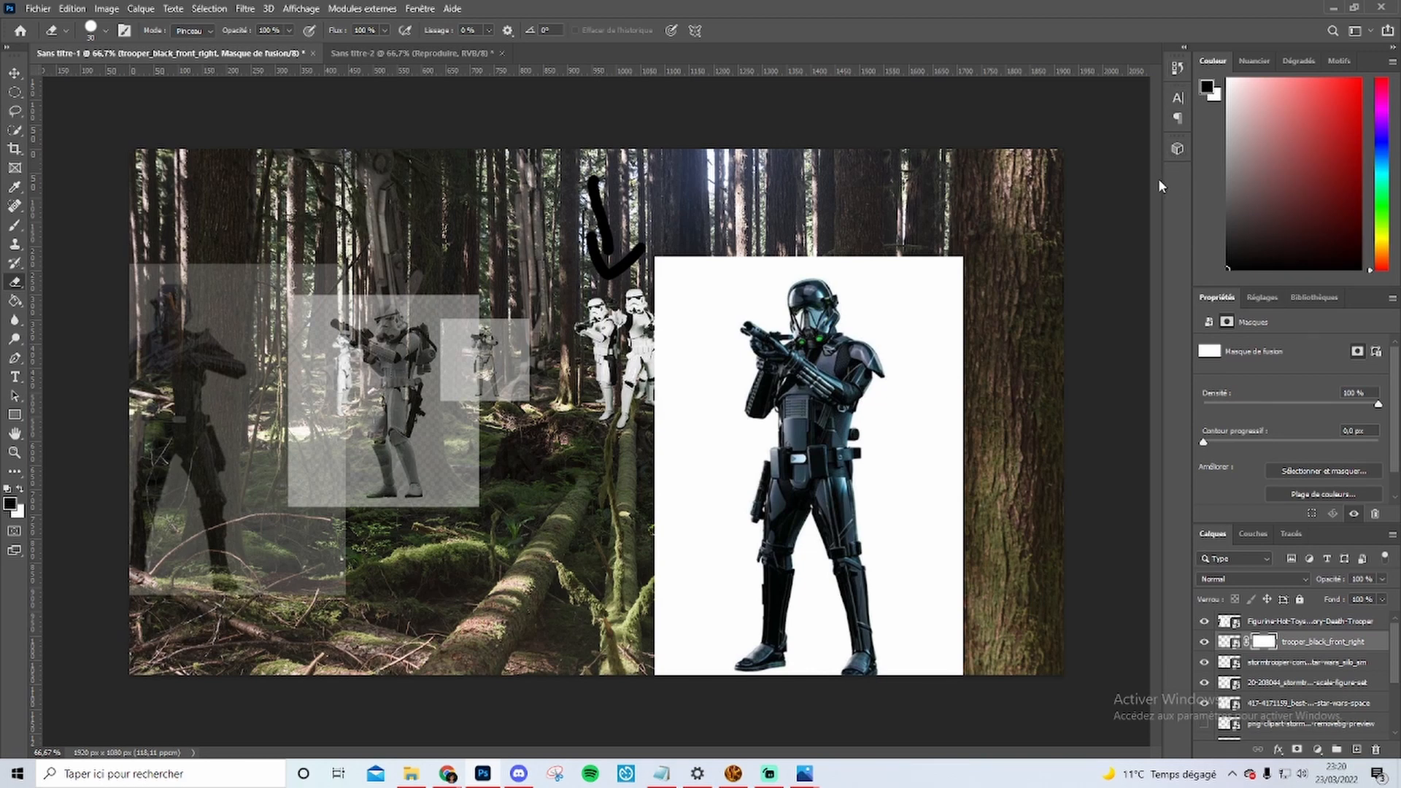
click(1372, 32)
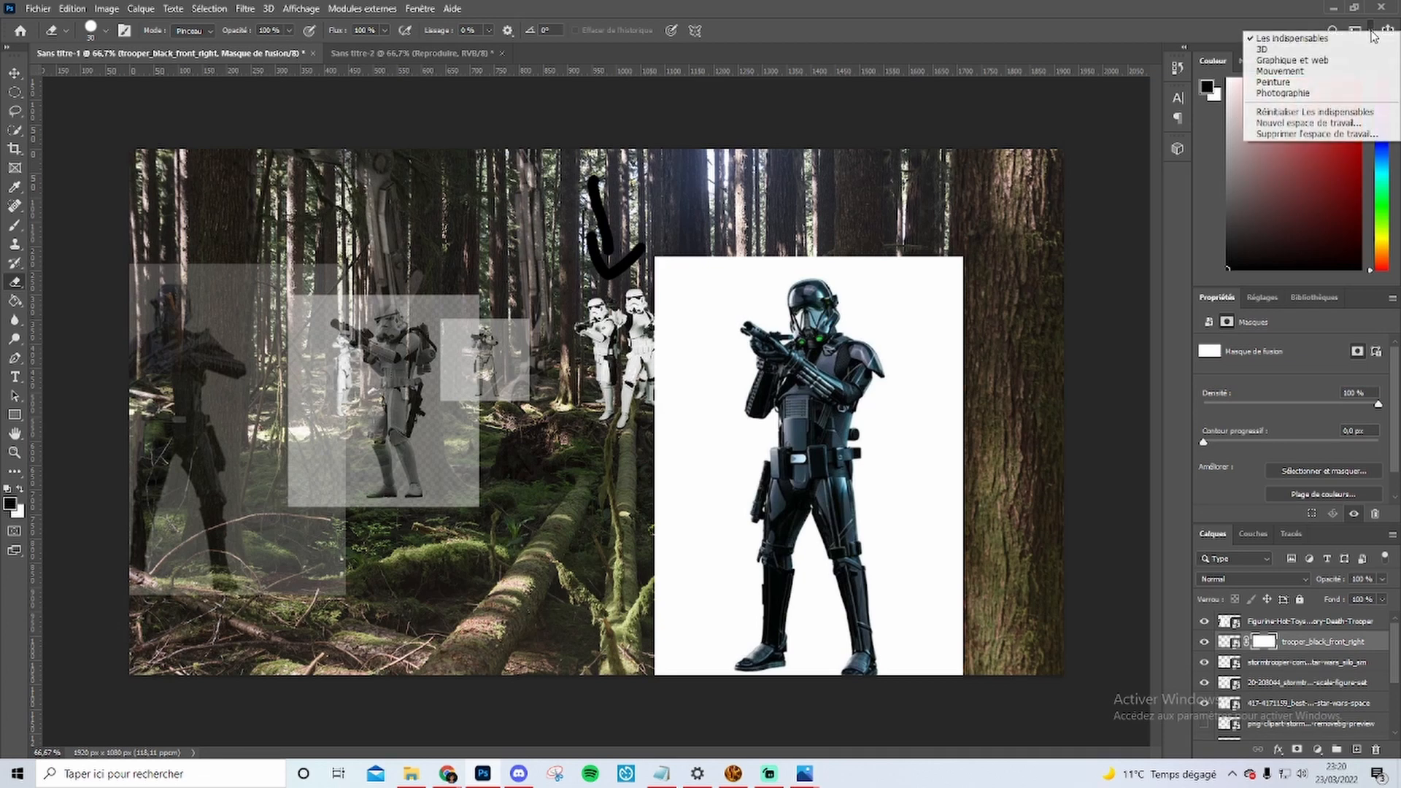
click(1372, 33)
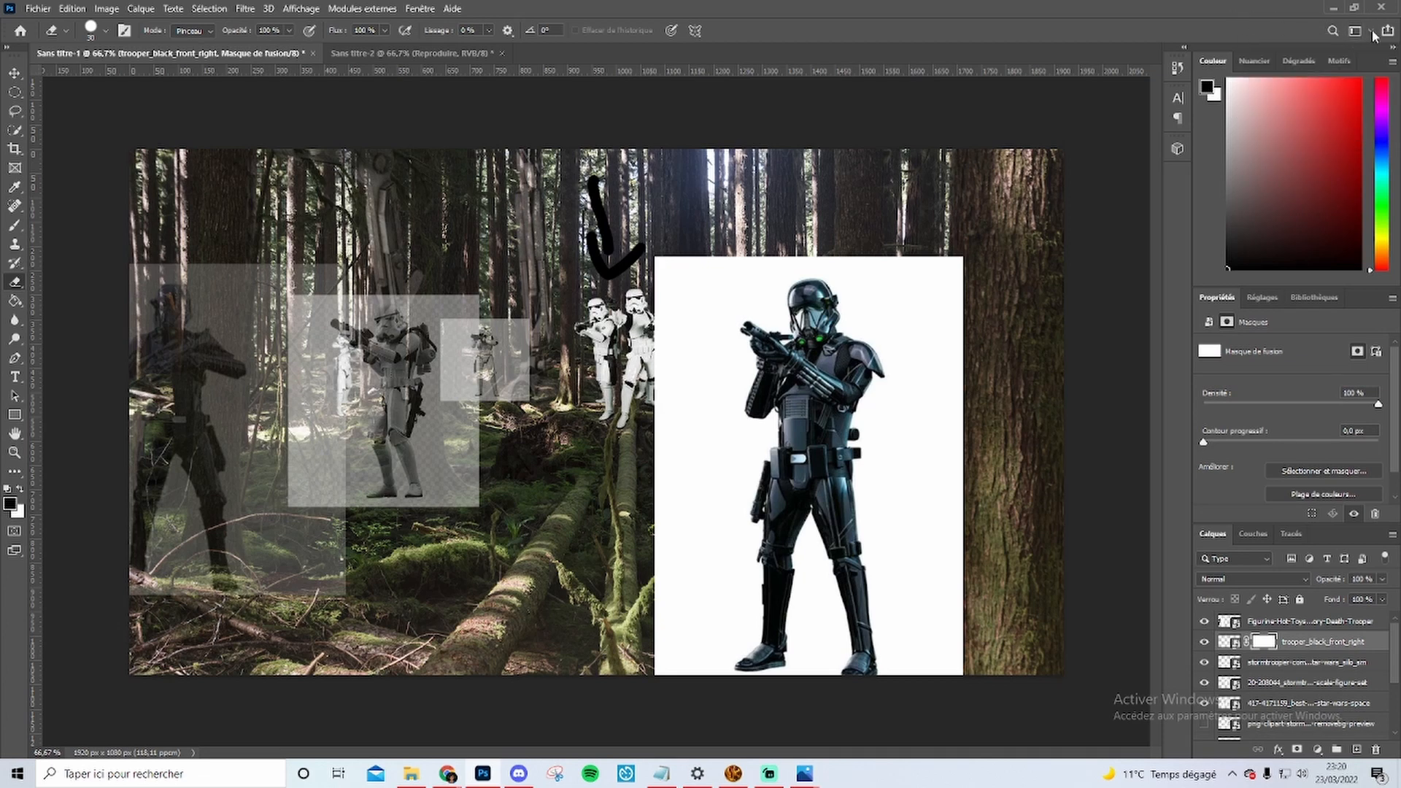
click(1372, 33)
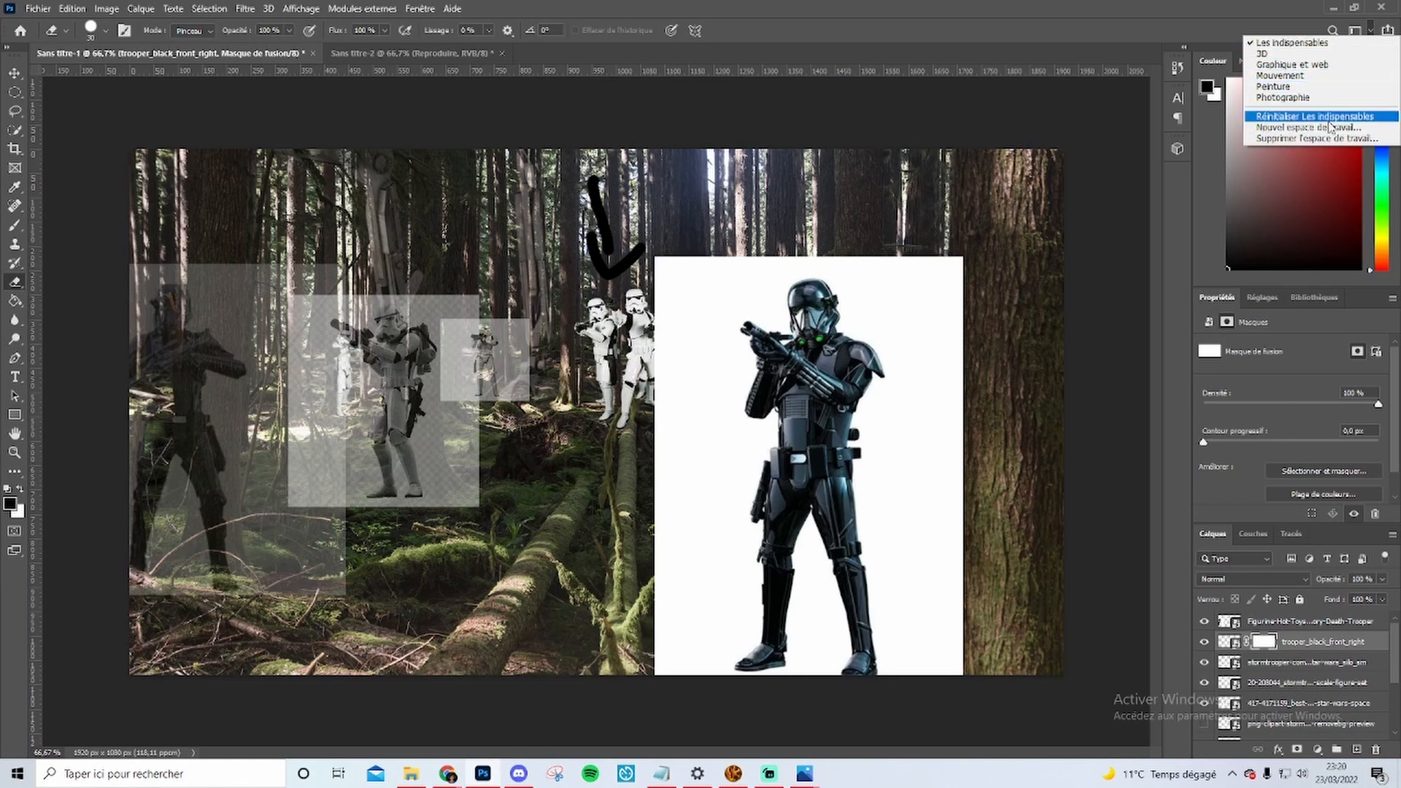
click(1193, 21)
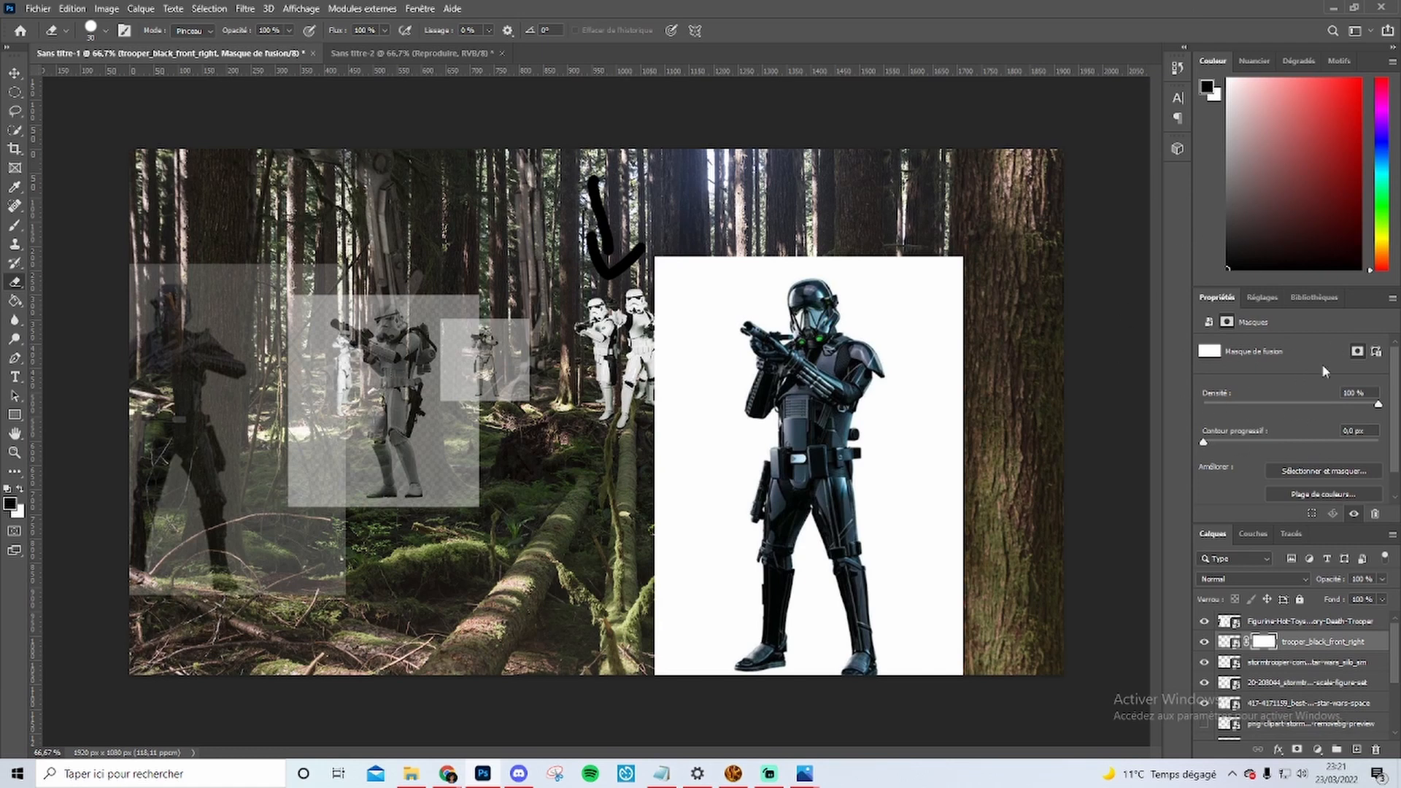
- Start Select and Mask on the black trooper's layer mask and automatically select the subject, replacing the current selection
click(1295, 471)
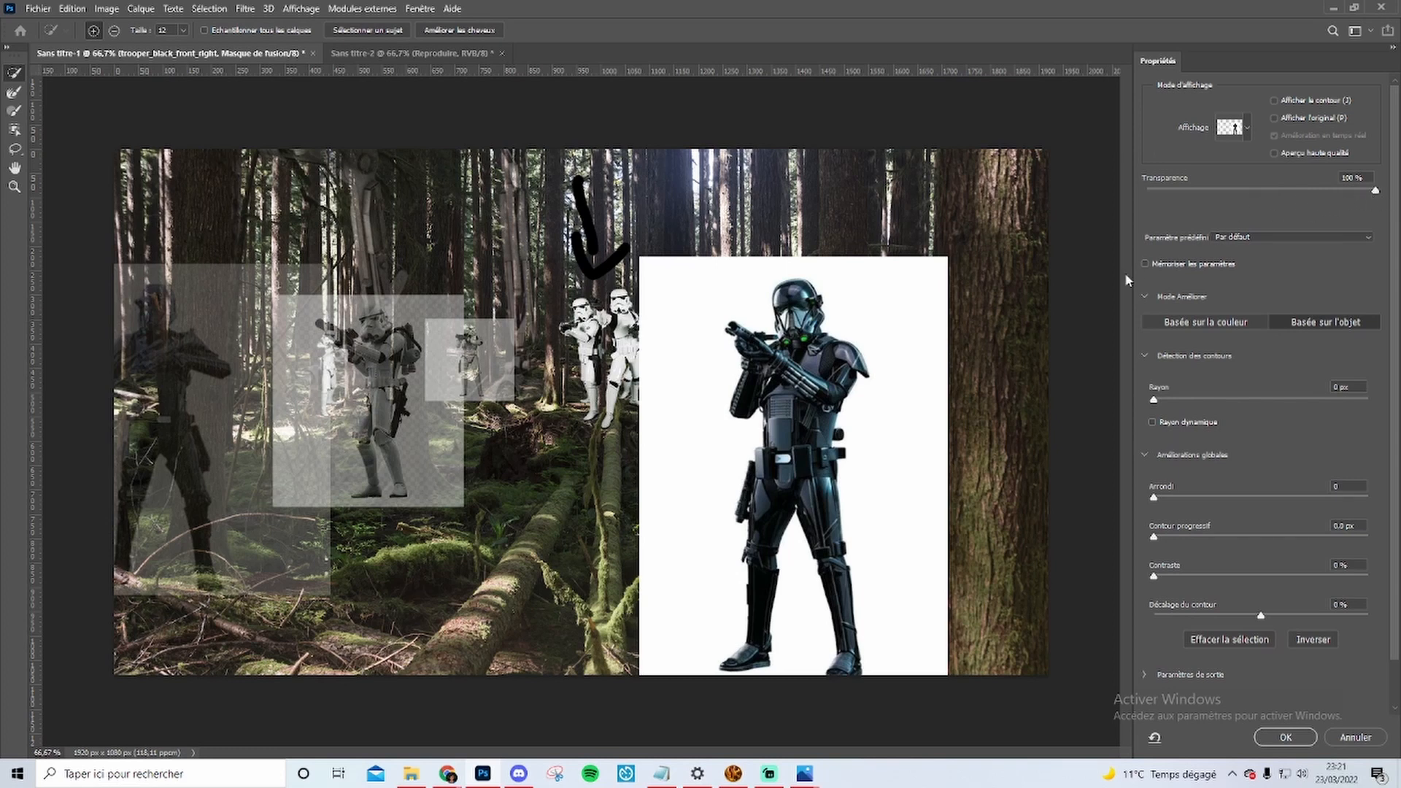
click(386, 33)
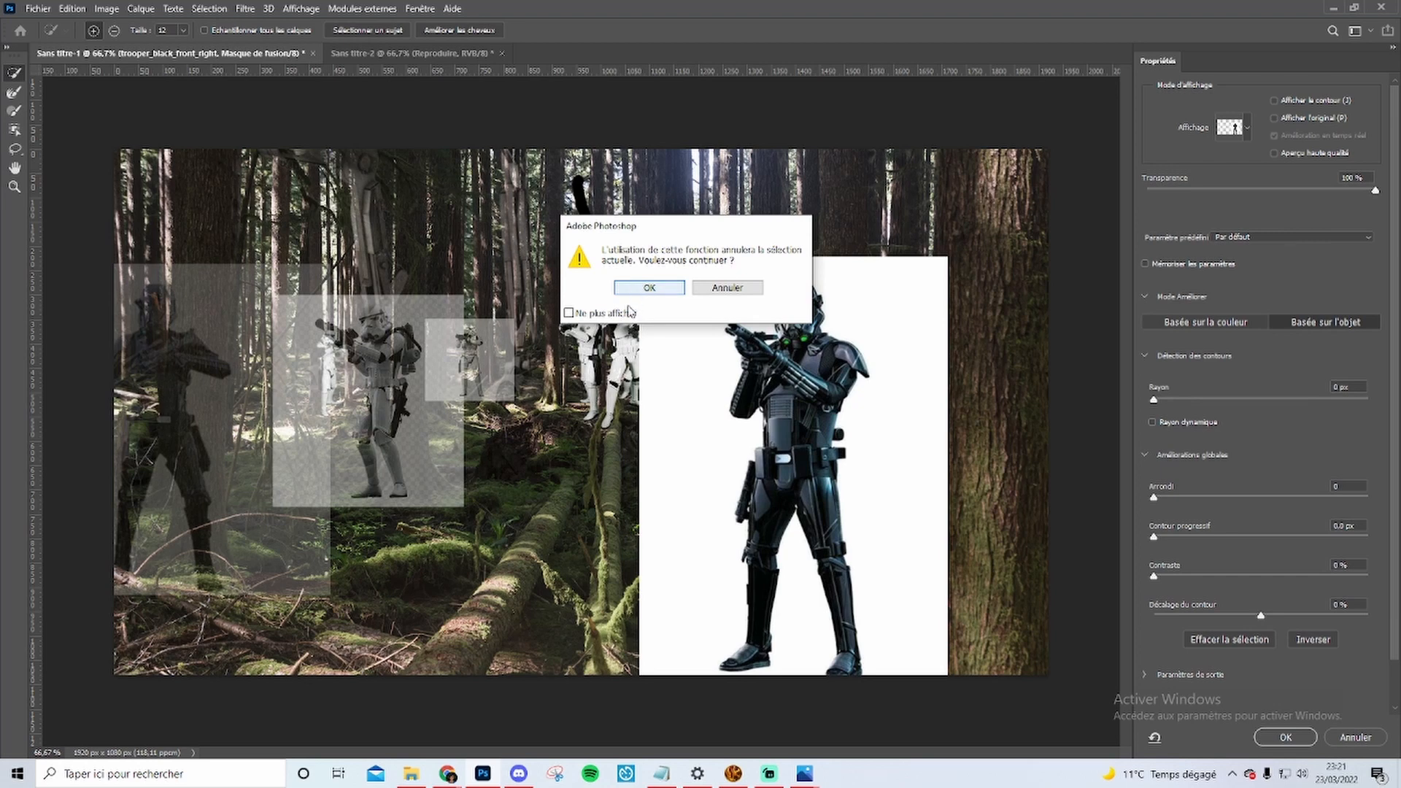
click(648, 287)
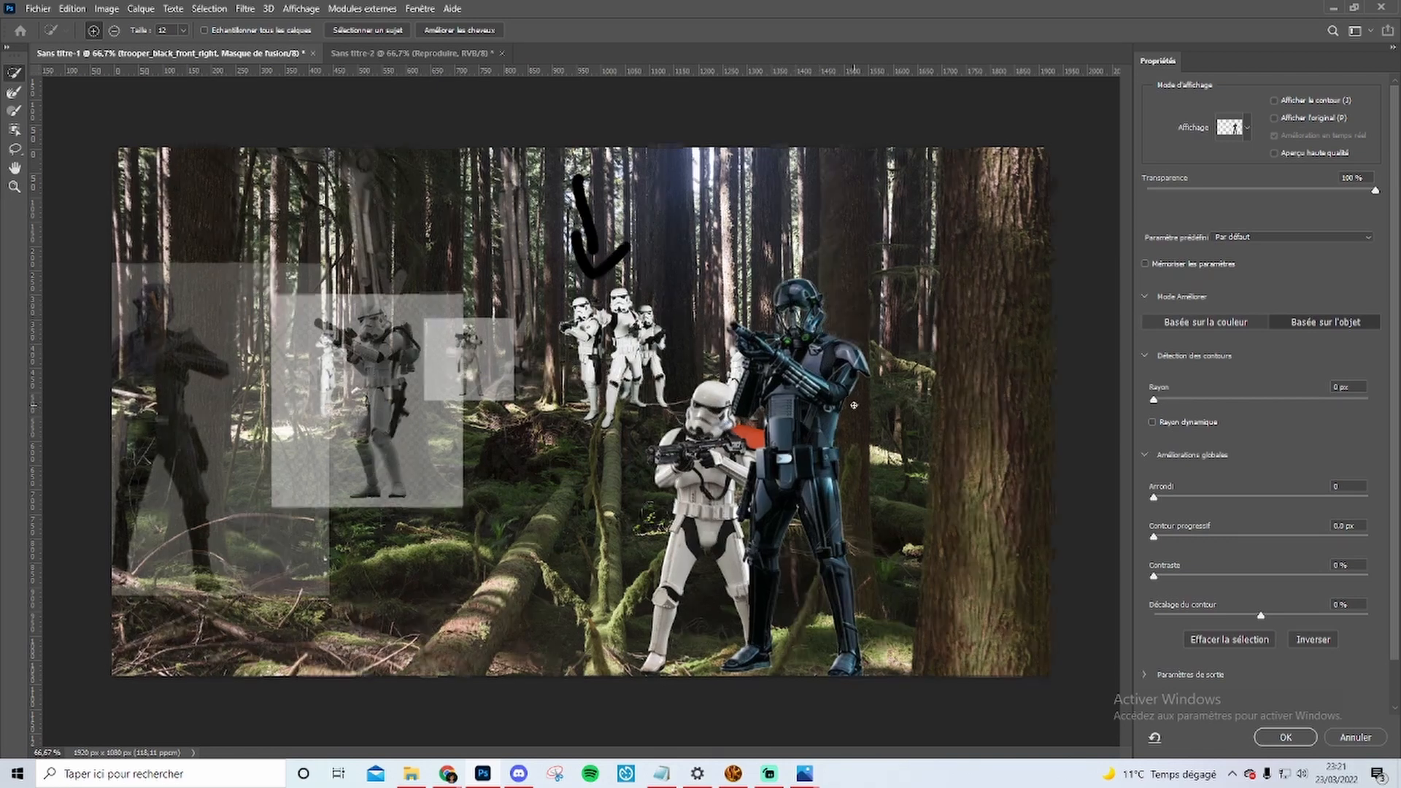
- Inspect the black trooper's cutout edges up close and apply the Select and Mask result to the layer mask
key(ctrl+plus)
scroll(742, 743, right, 5)
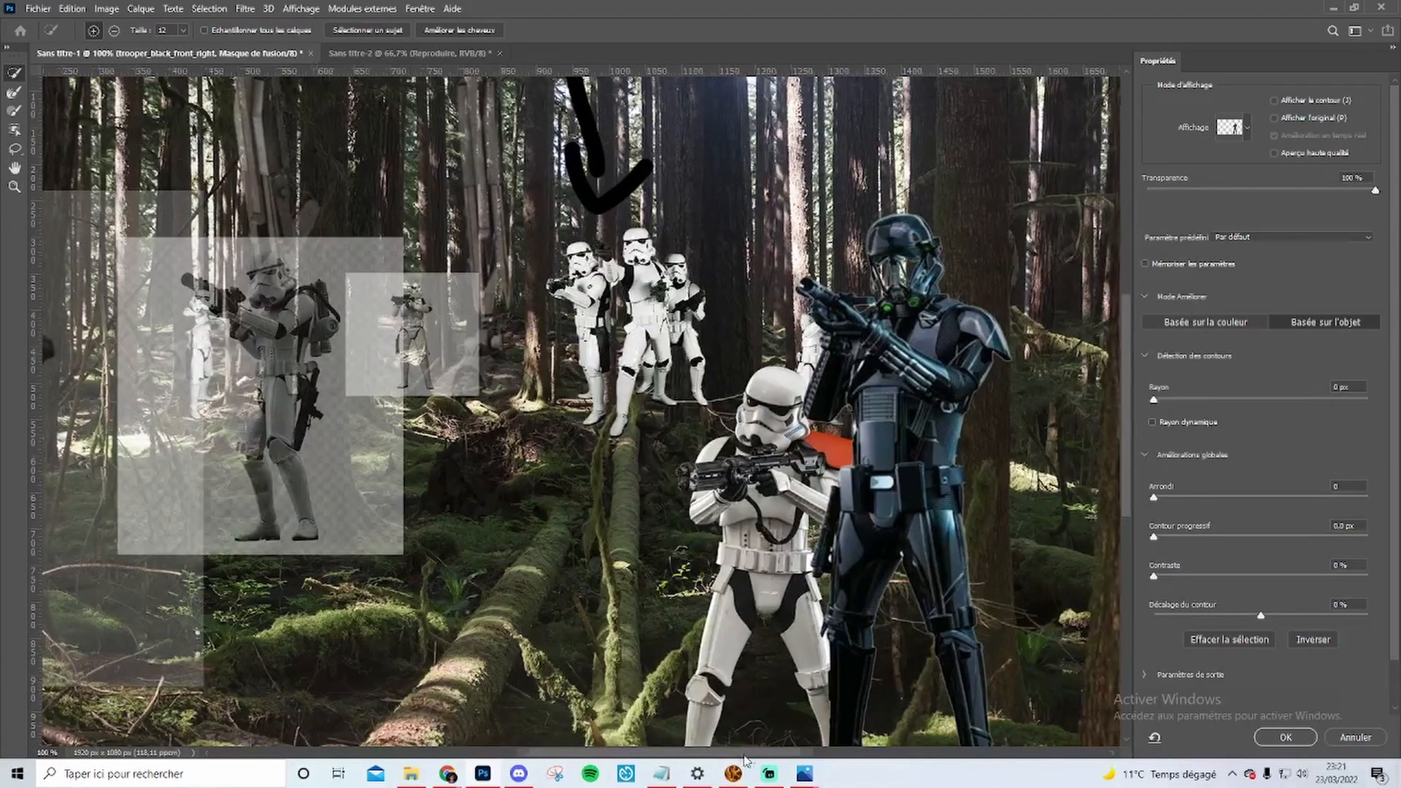
key(ctrl+plus)
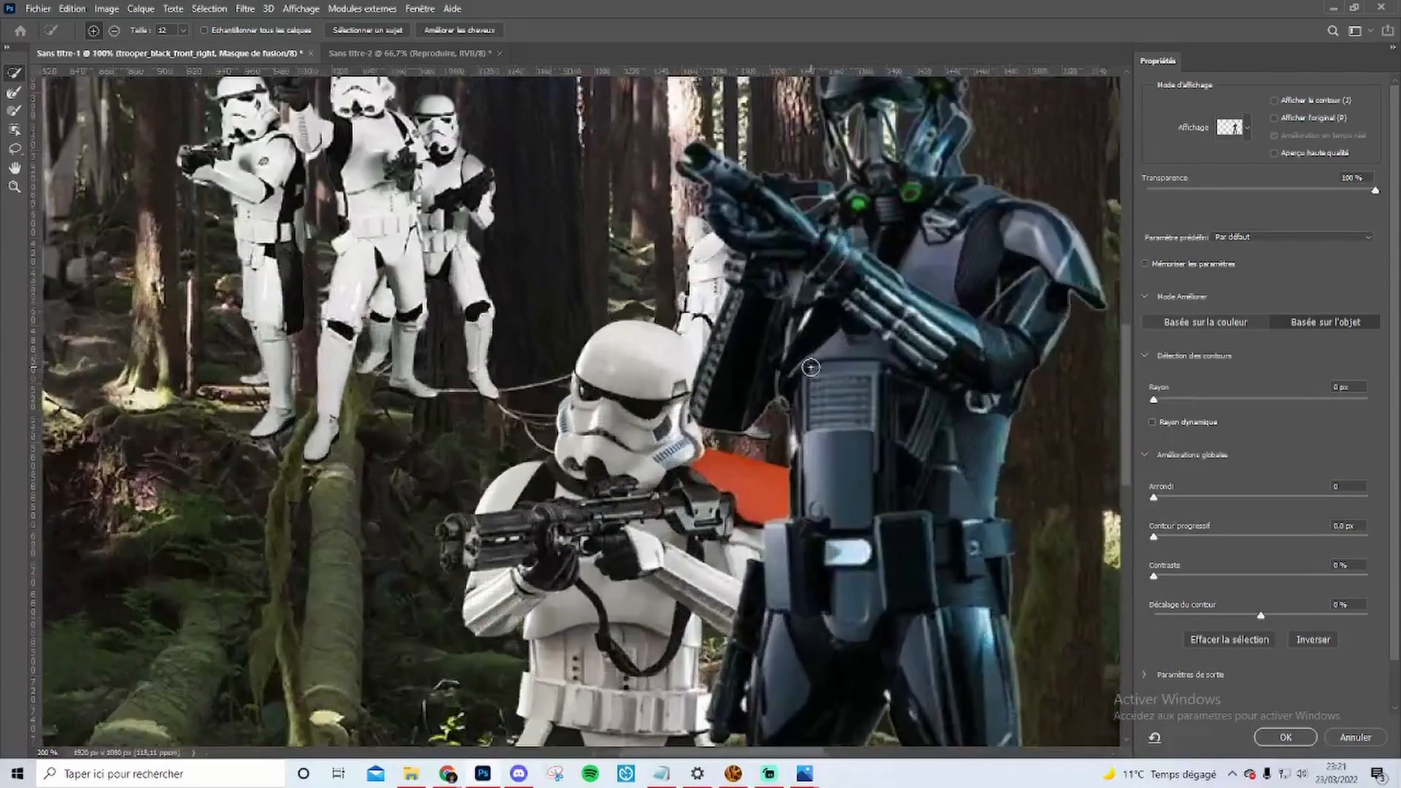
key(ctrl+minus)
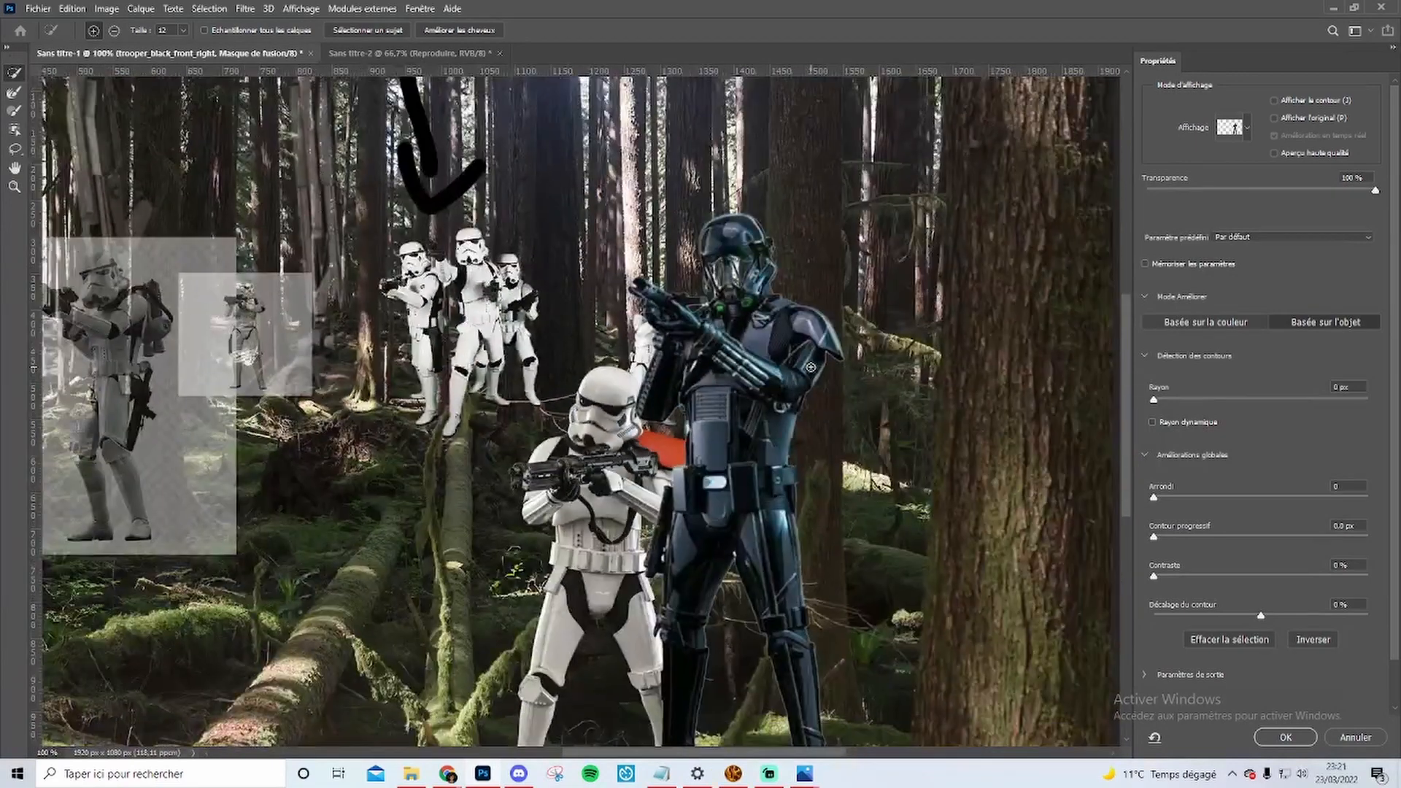
click(14, 112)
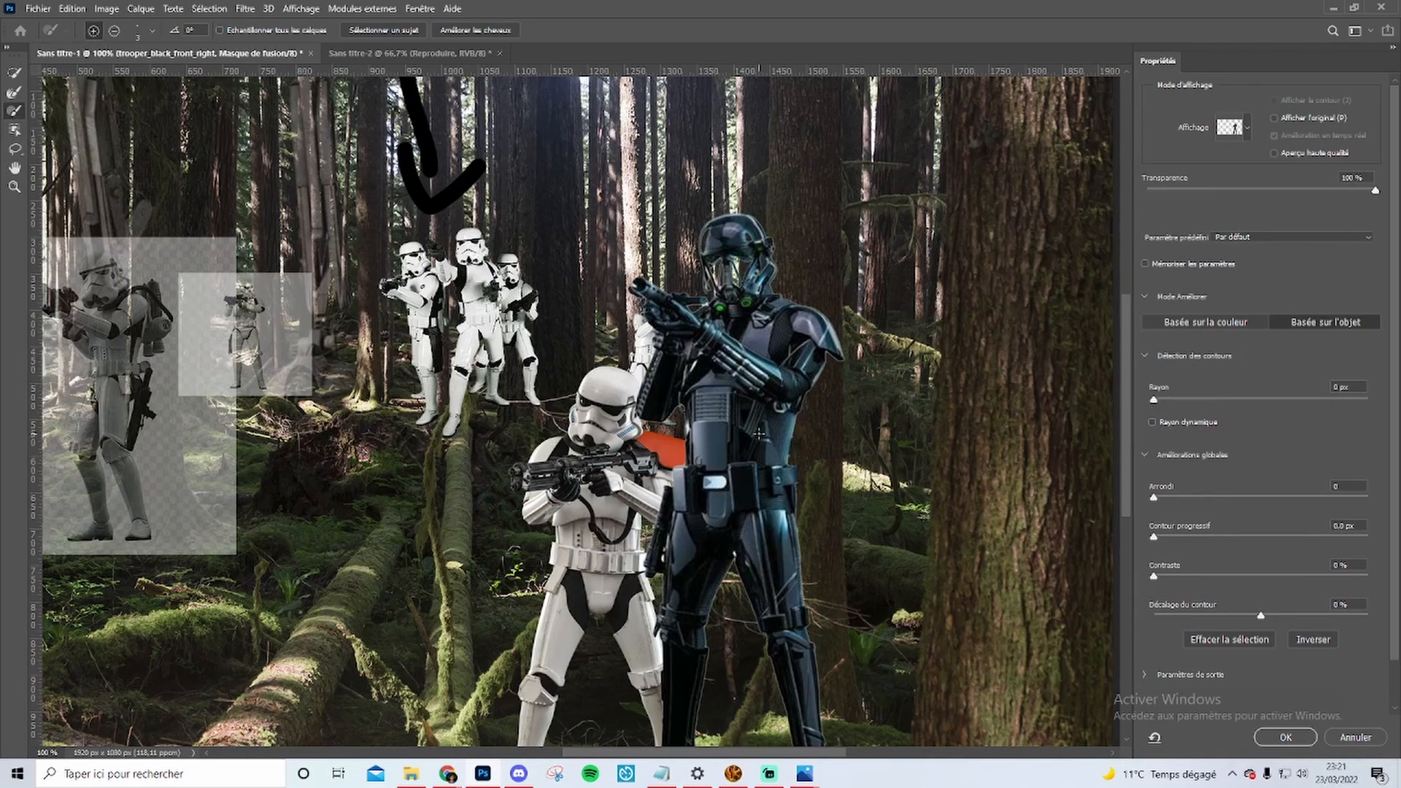
click(16, 73)
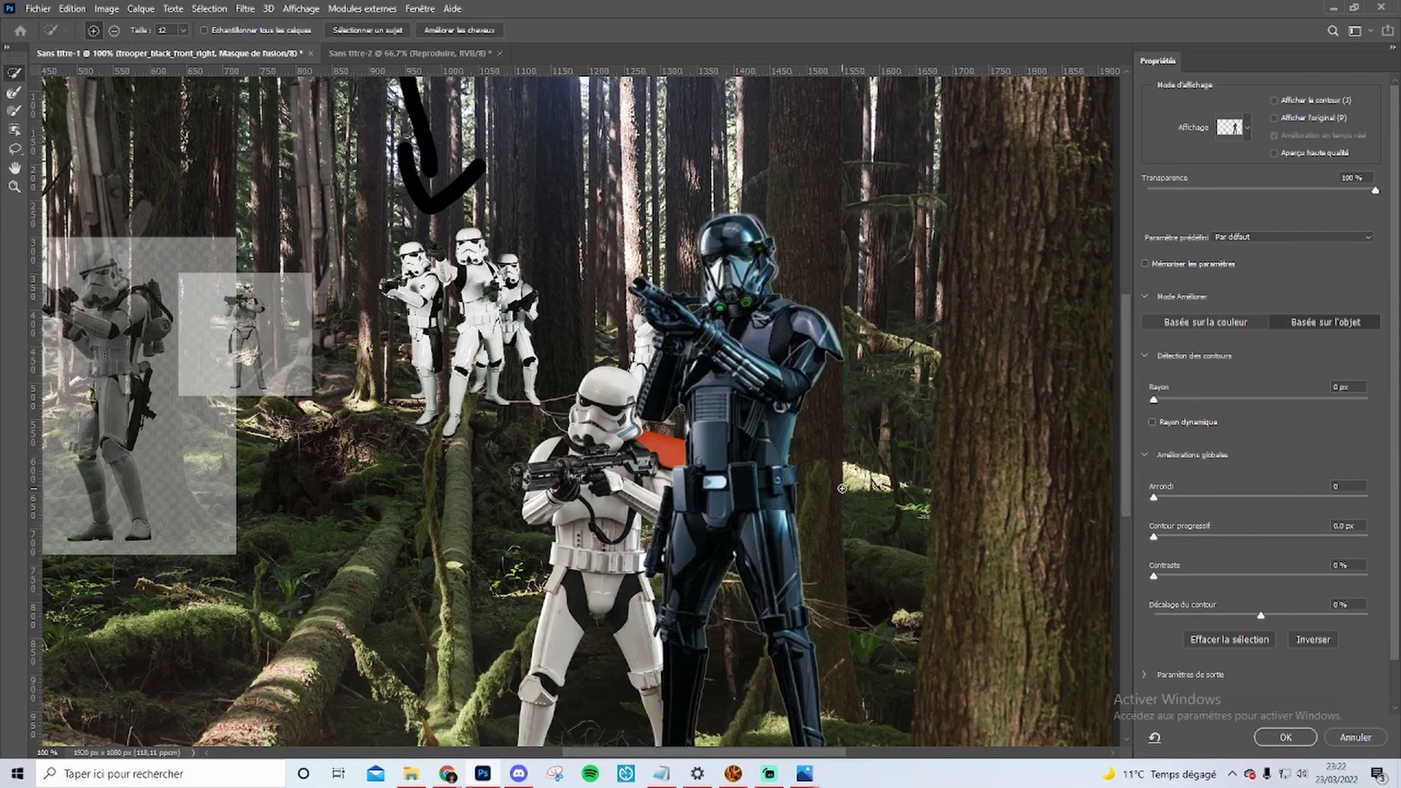
key(ctrl+minus)
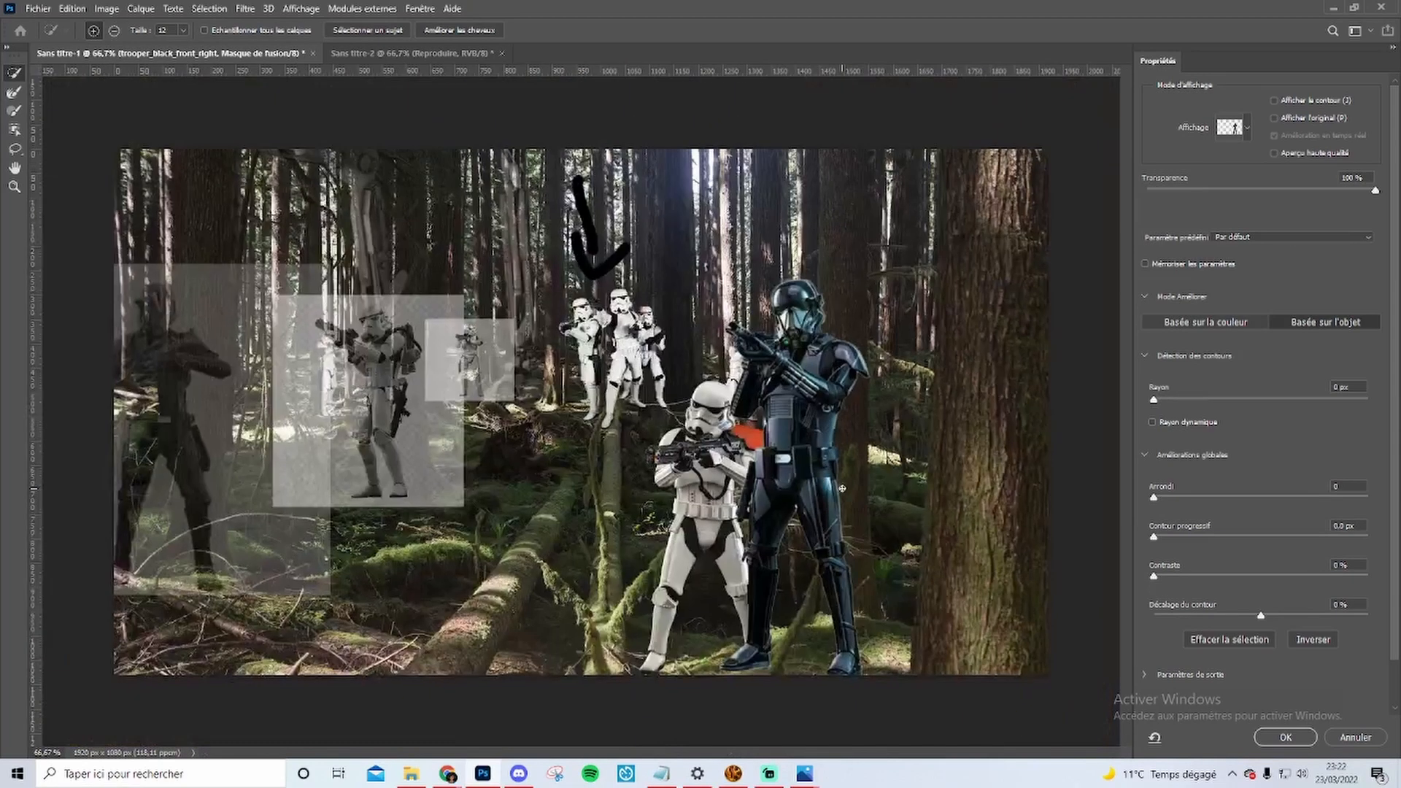
click(1284, 738)
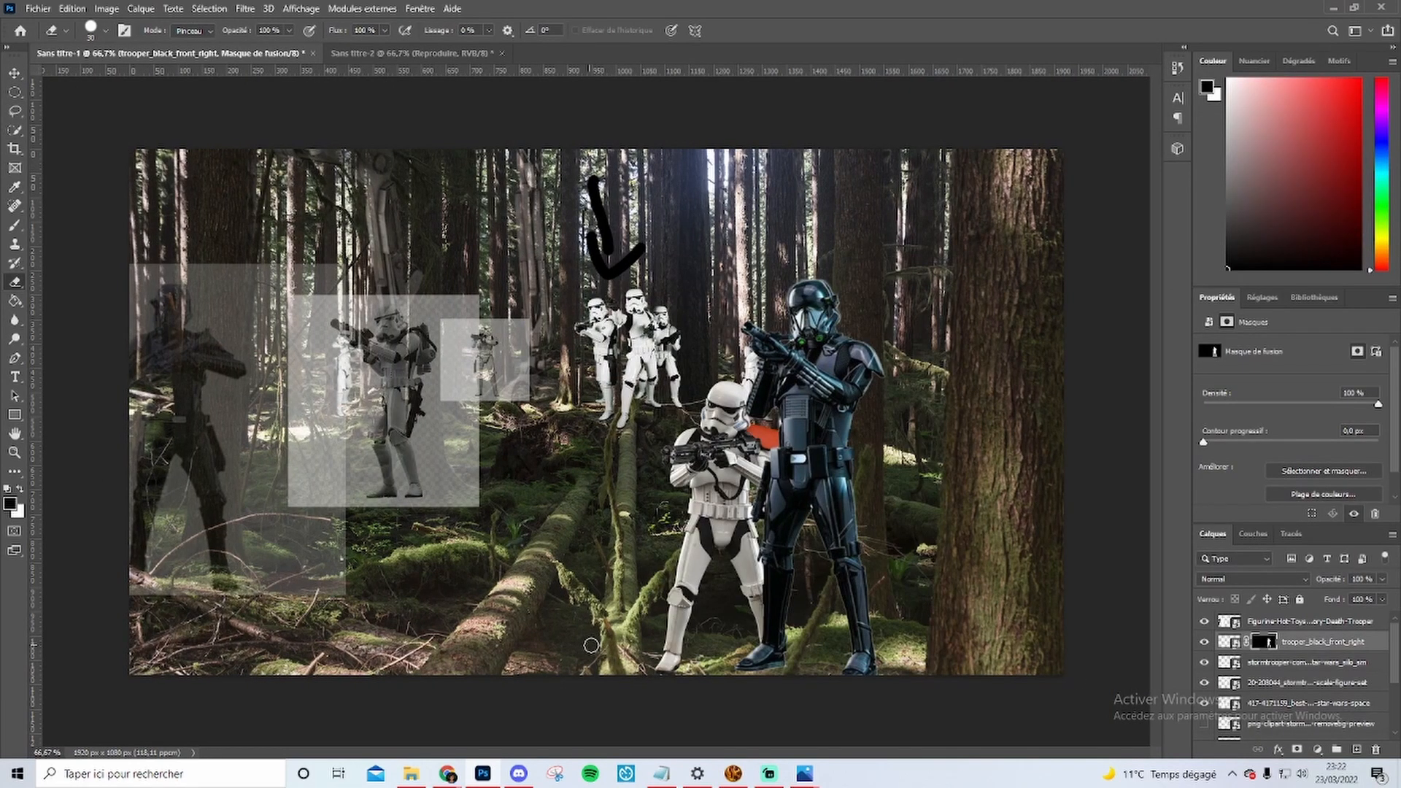
- Switch to remove.bg in Chrome, upload the s-l640 image for background removal and download the resulting cutout
mouse_move(448, 779)
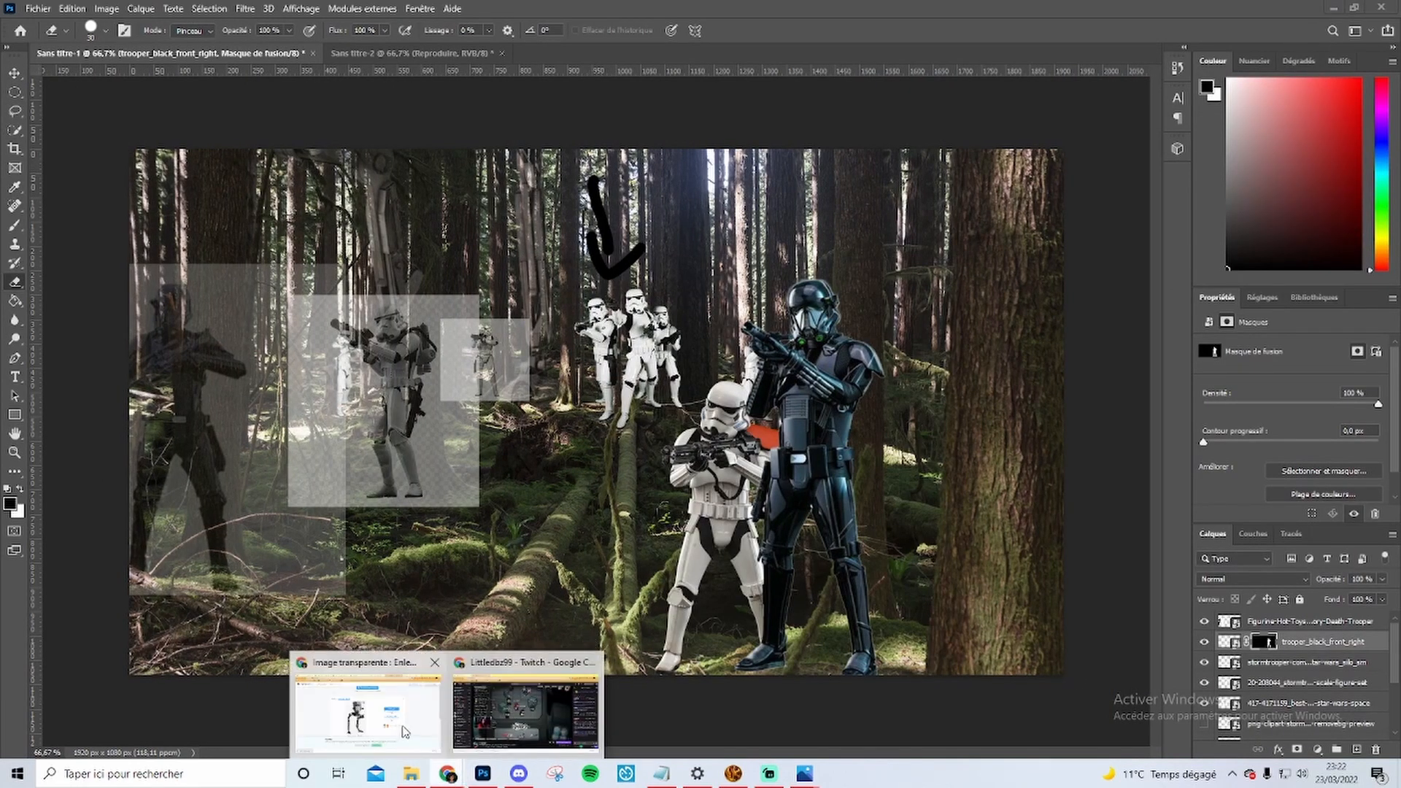
click(368, 707)
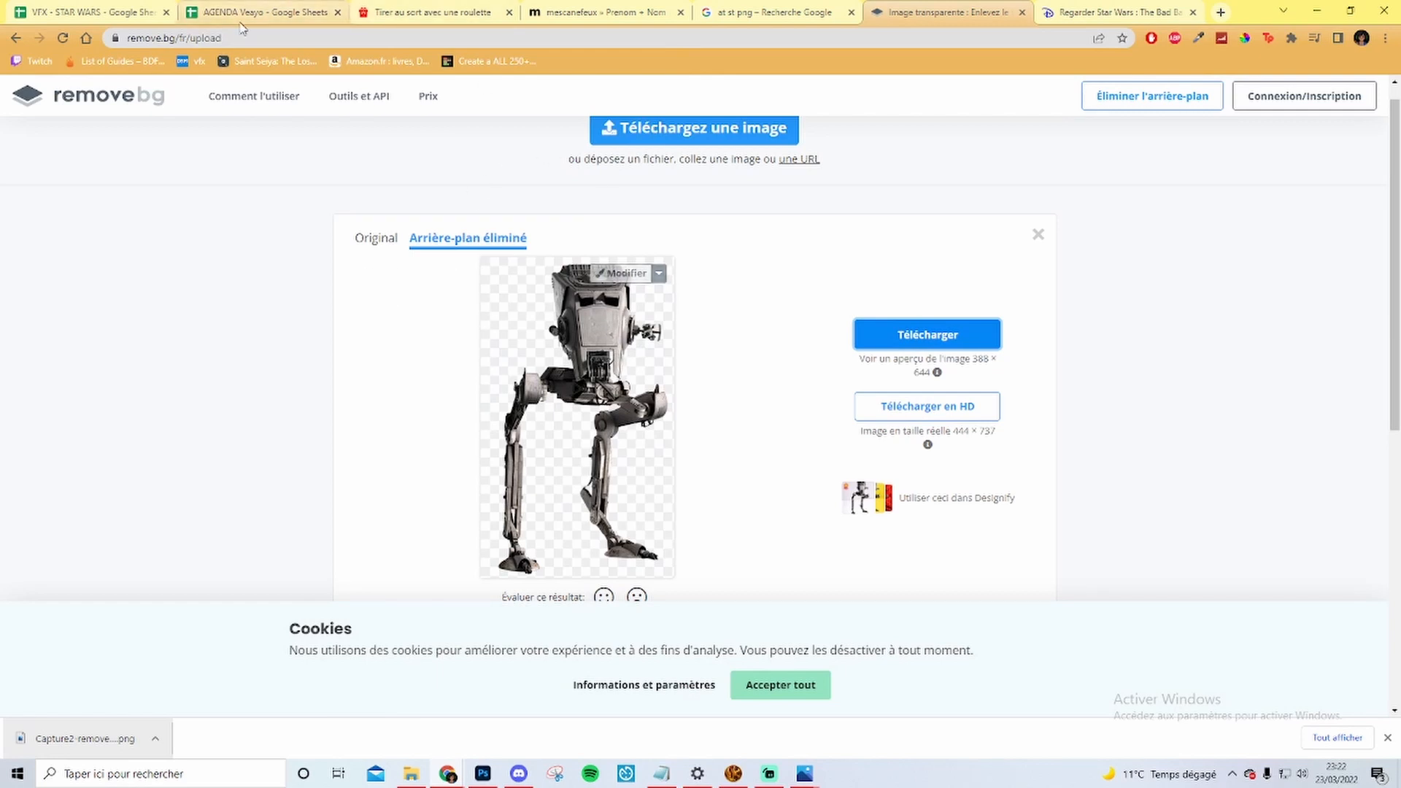
scroll(741, 372, up, 1)
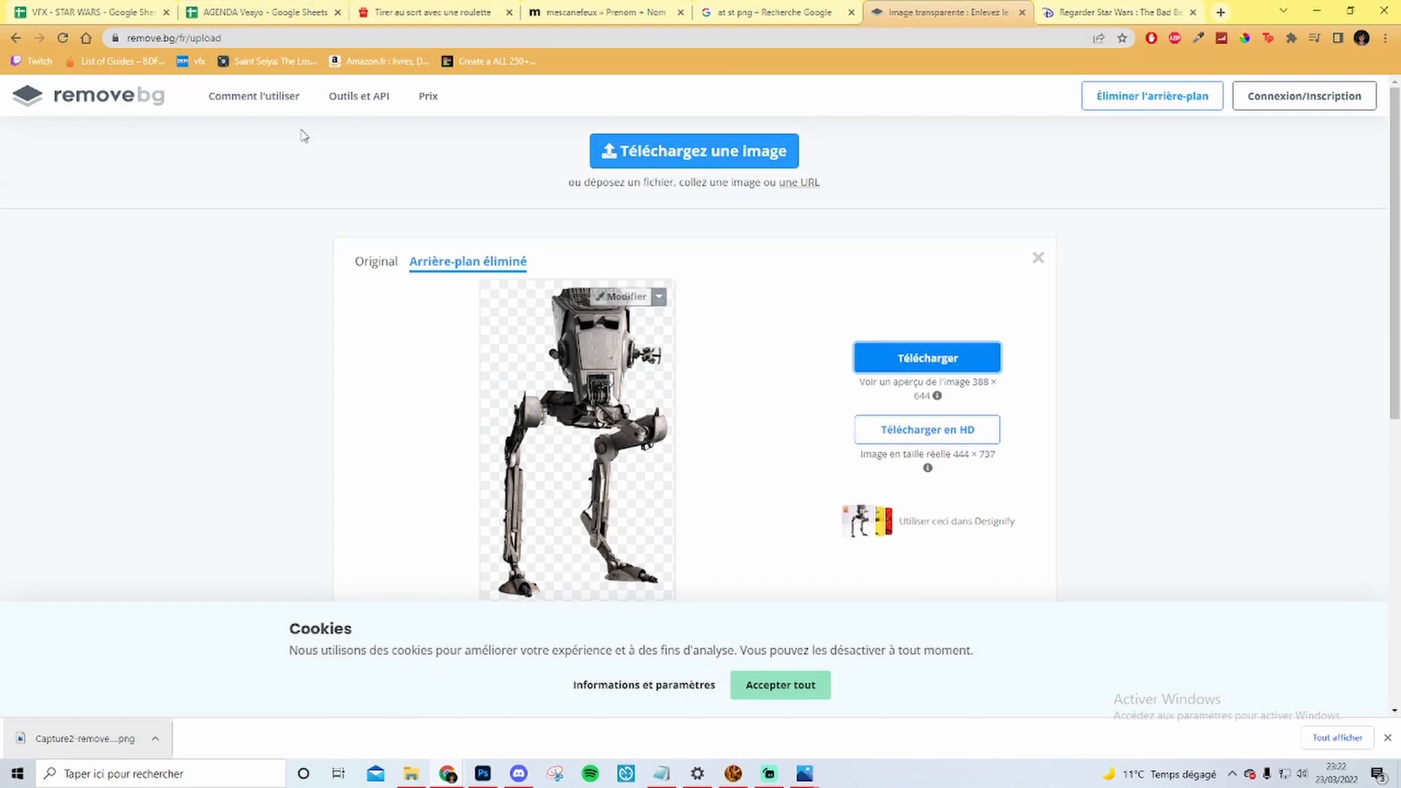
click(754, 151)
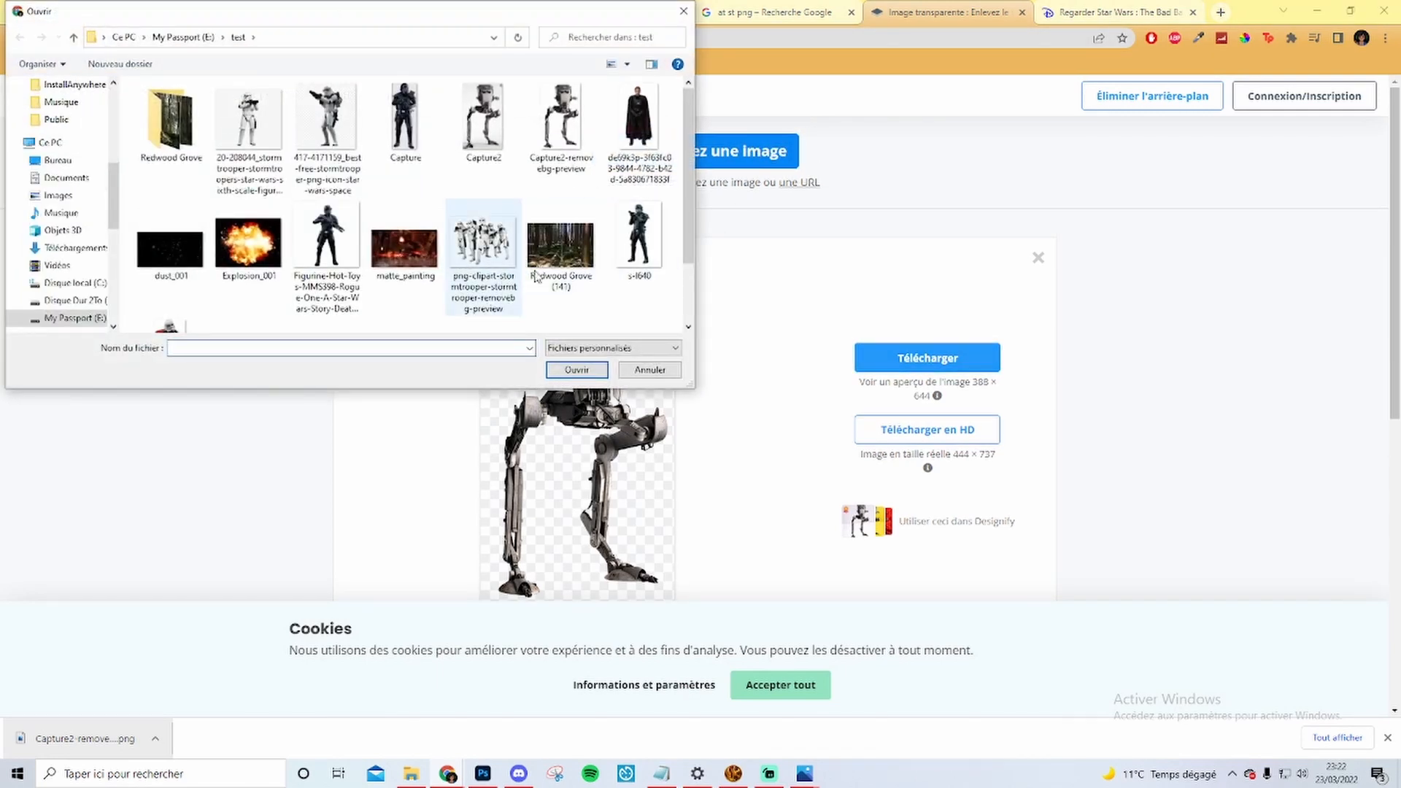
click(638, 241)
click(592, 375)
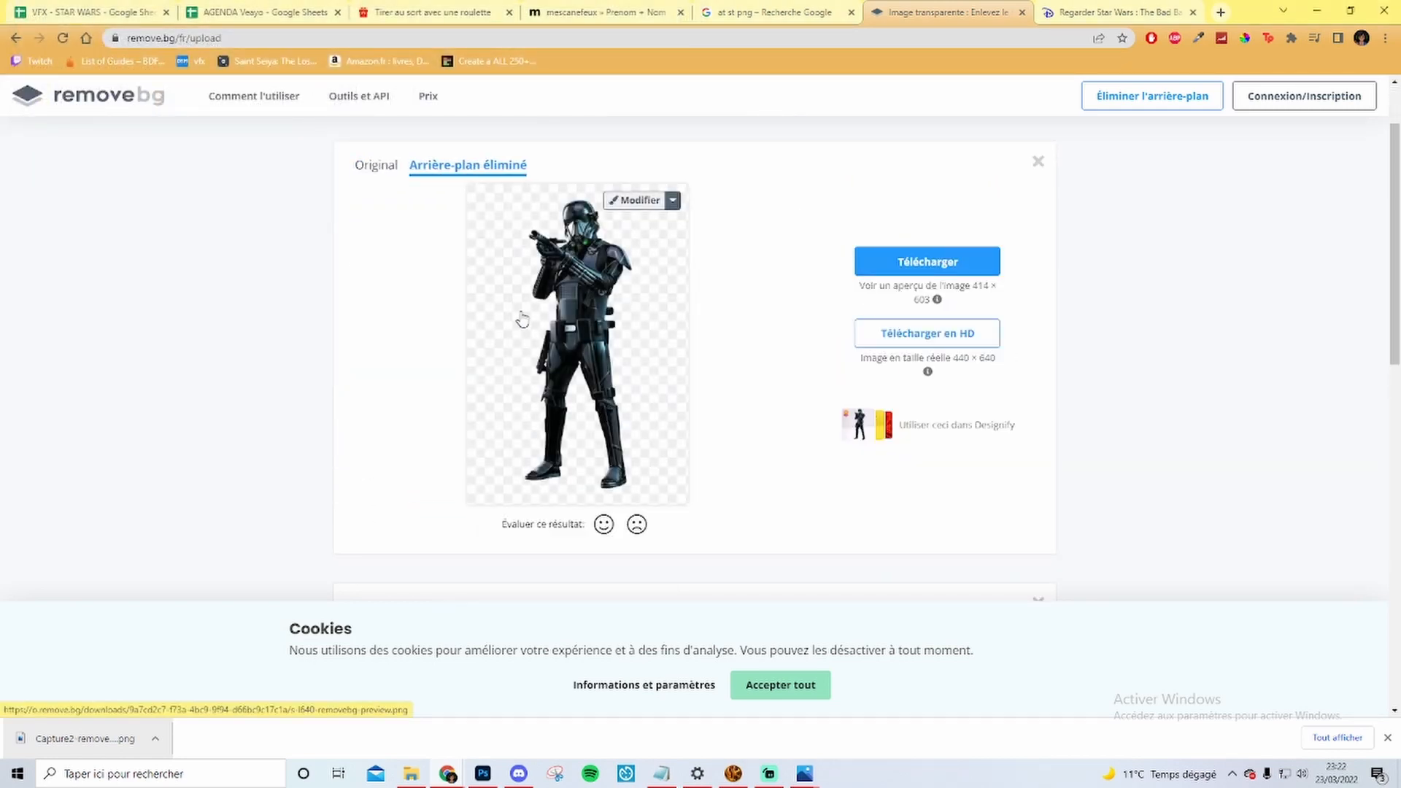
click(905, 261)
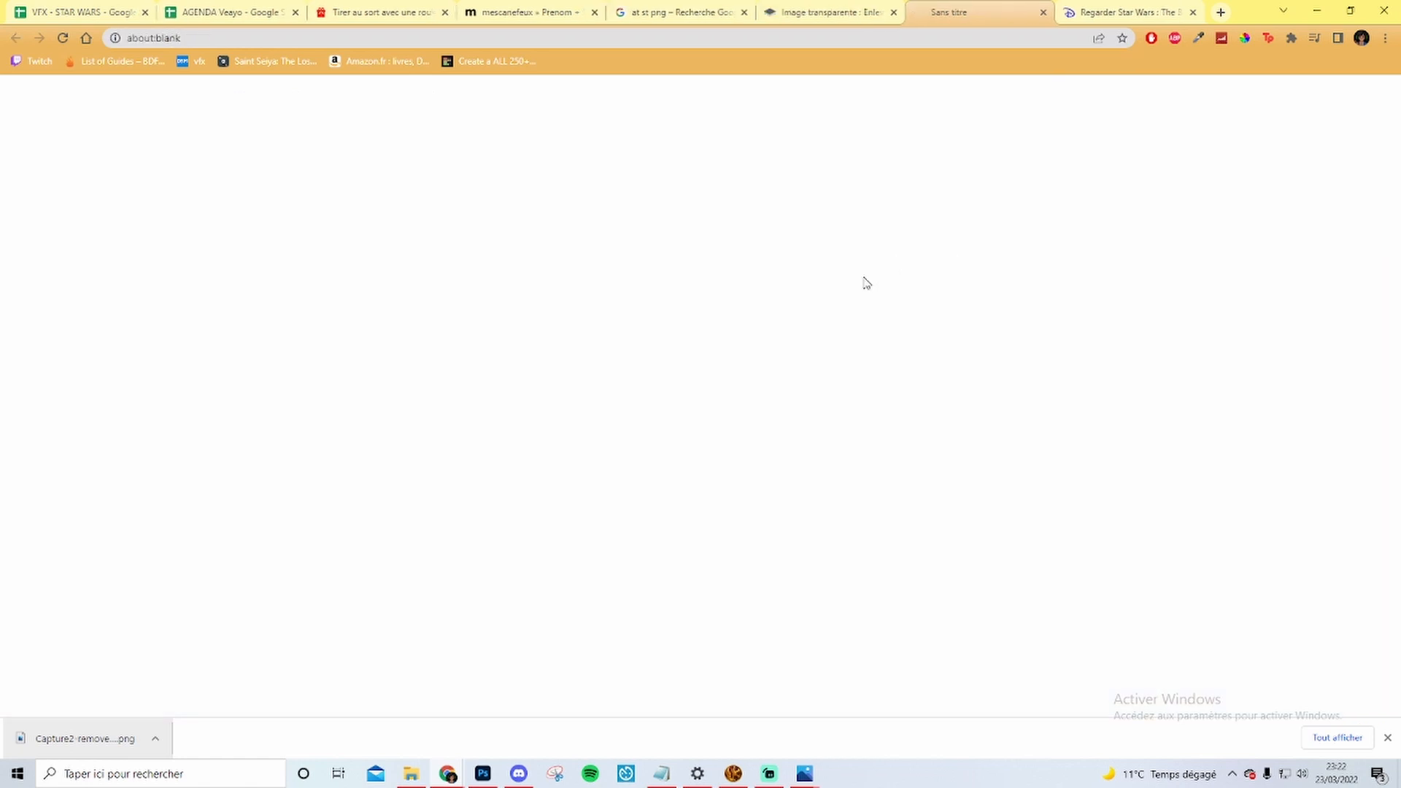
click(606, 369)
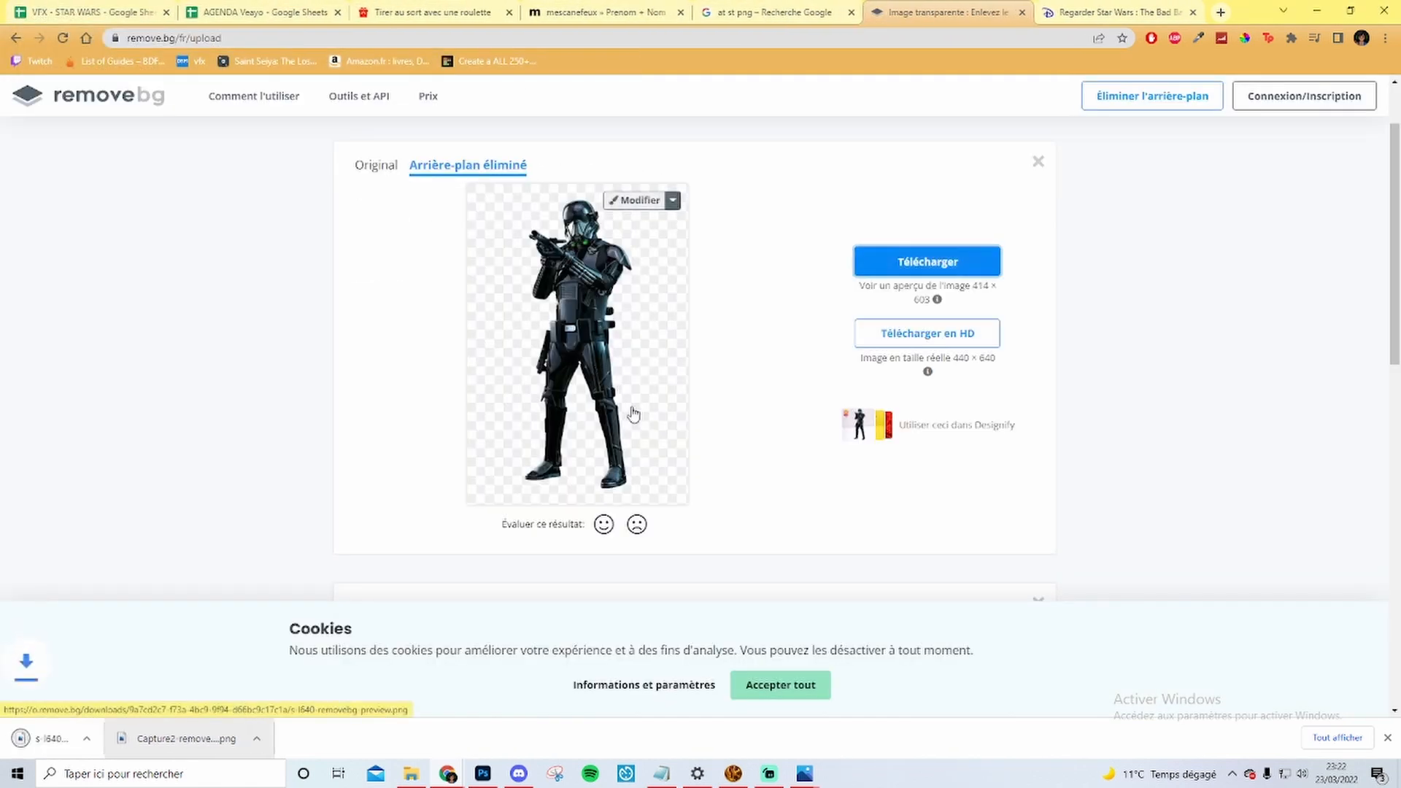
- Place the downloaded s-l640-removebg-preview cutout into the Photoshop forest composition beside the masked black trooper, scaled to about 38%
drag(106, 750, 713, 502)
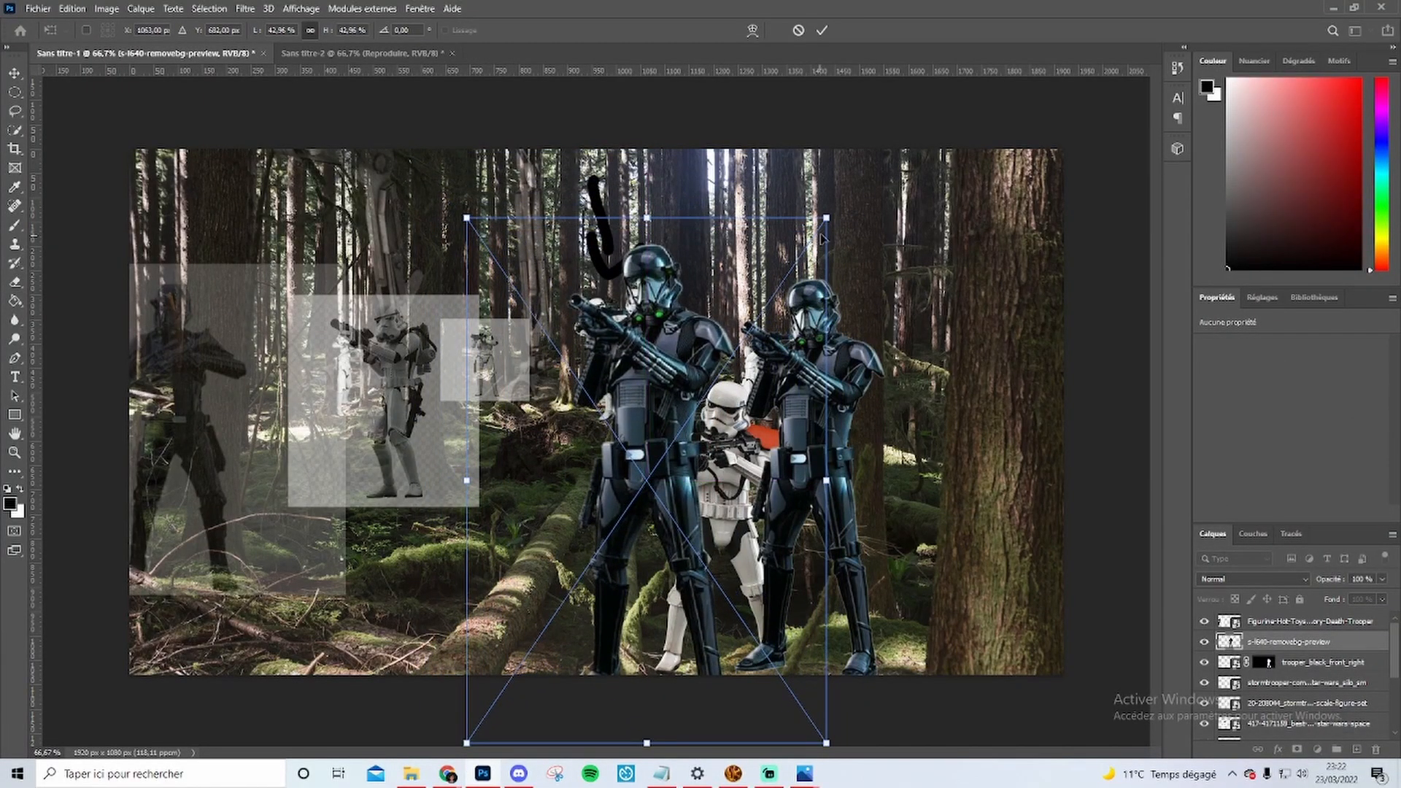
drag(825, 217, 786, 241)
mouse_move(645, 423)
mouse_down()
mouse_move(644, 447)
mouse_move(627, 446)
mouse_move(658, 430)
mouse_up()
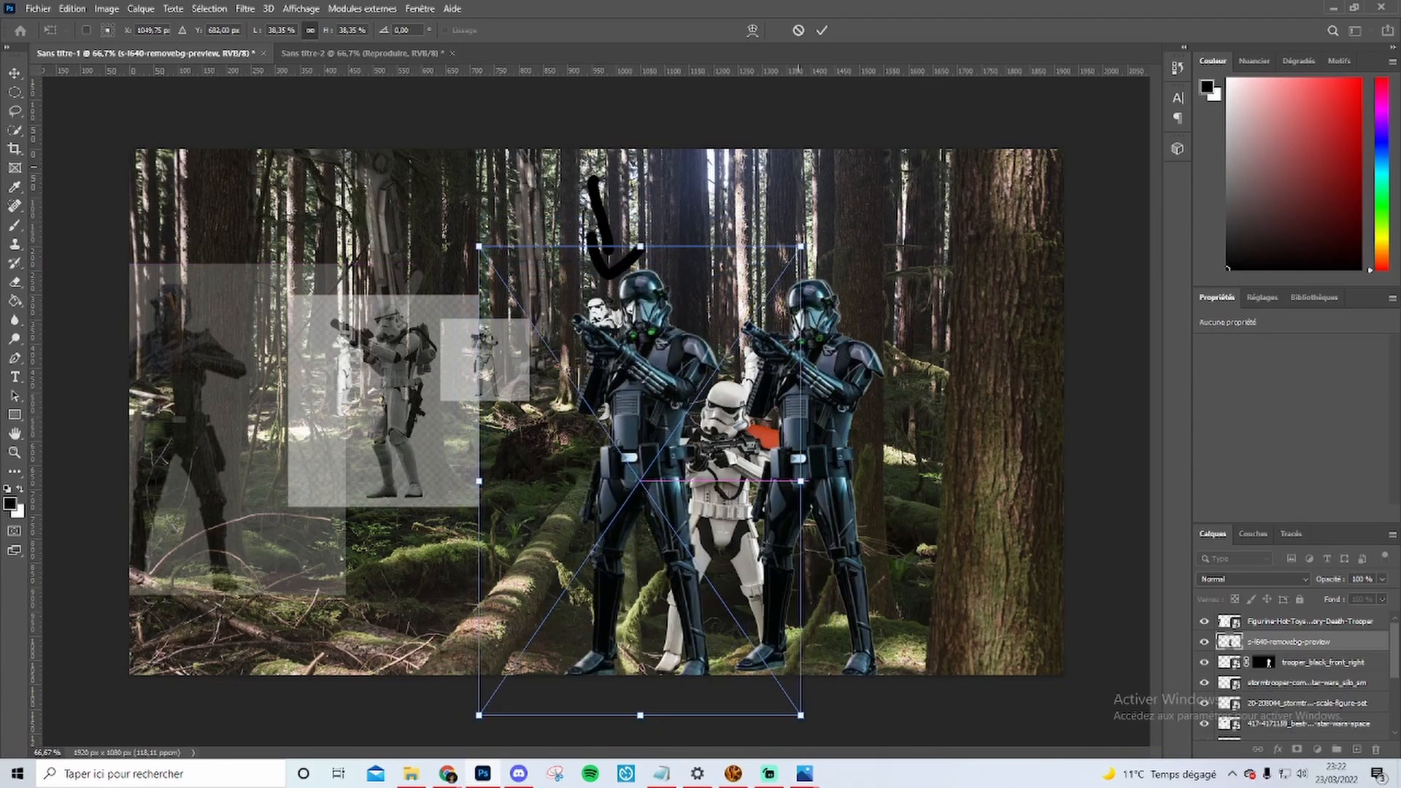
click(821, 30)
key(e)
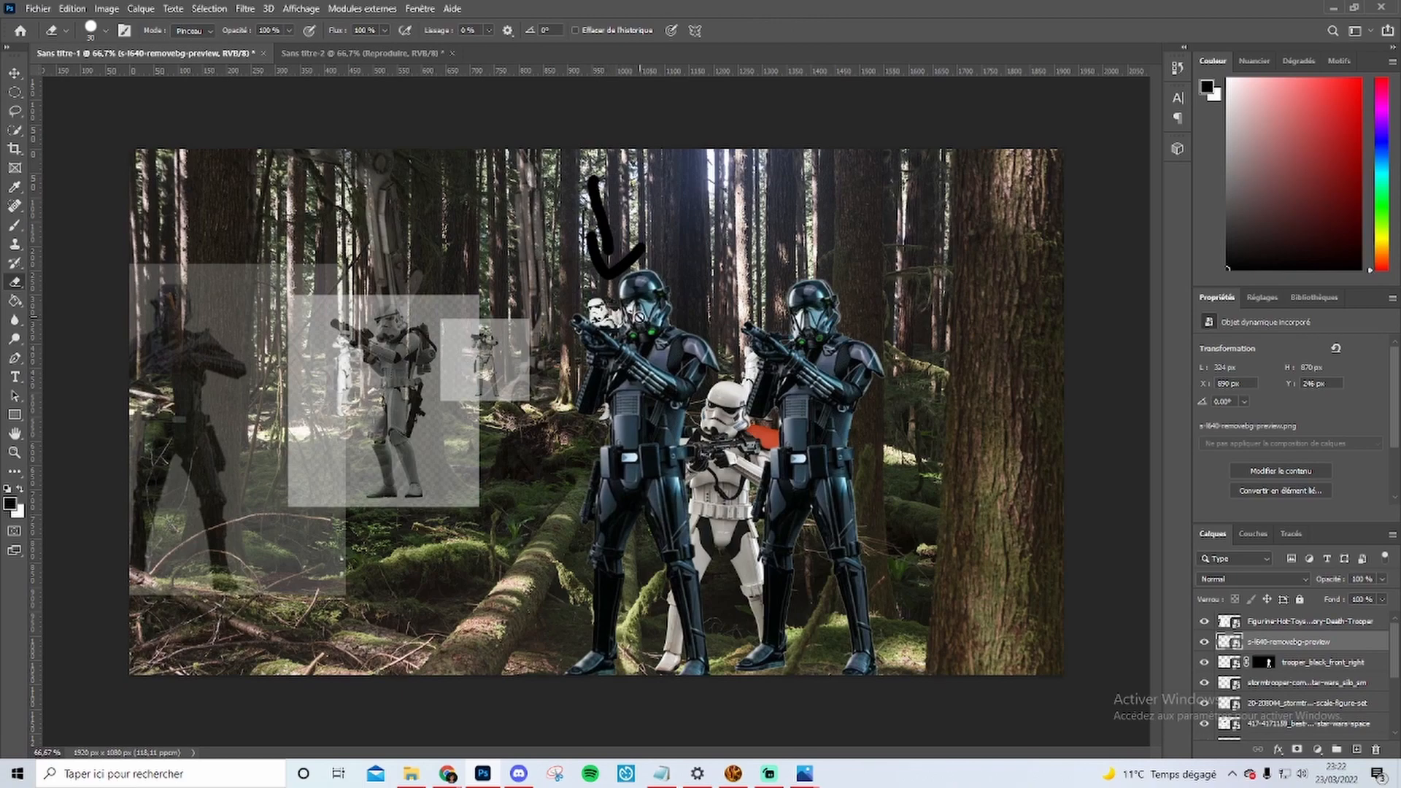
- Examine the edges of the s-l640-removebg-preview cutout up close, and delete its layer
key(ctrl+plus)
key(ctrl+plus)
scroll(698, 207, up, 2)
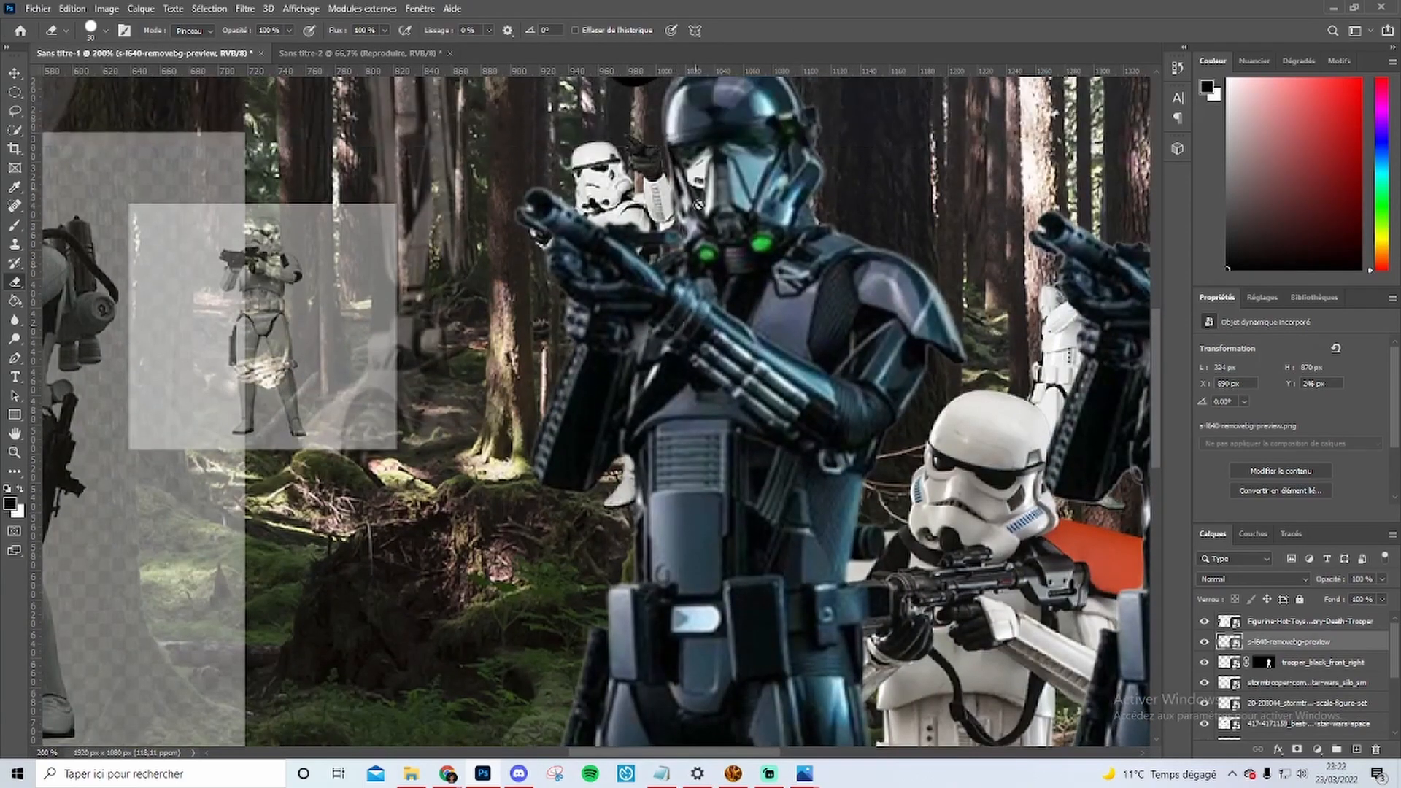
key(ctrl+minus)
key(ctrl+minus)
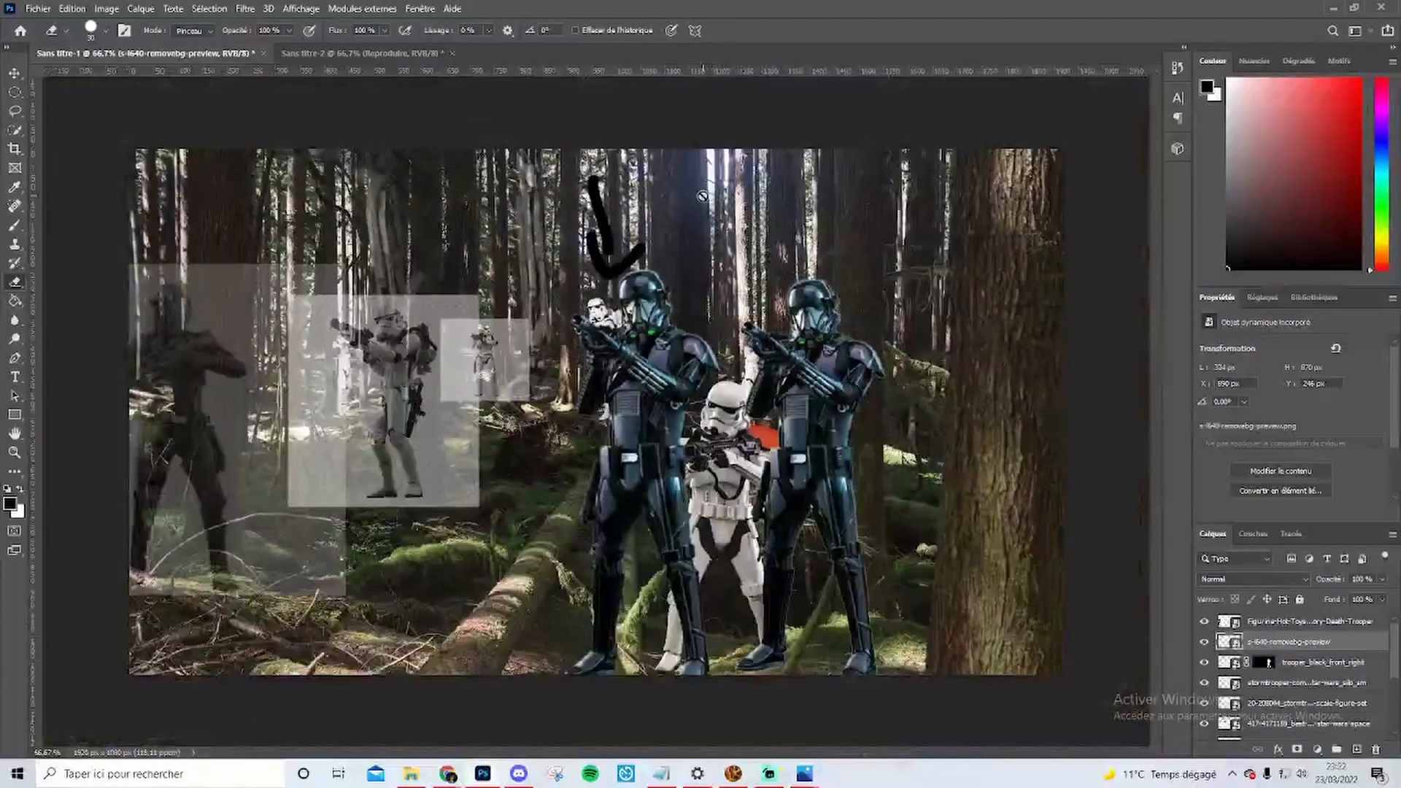
key(Delete)
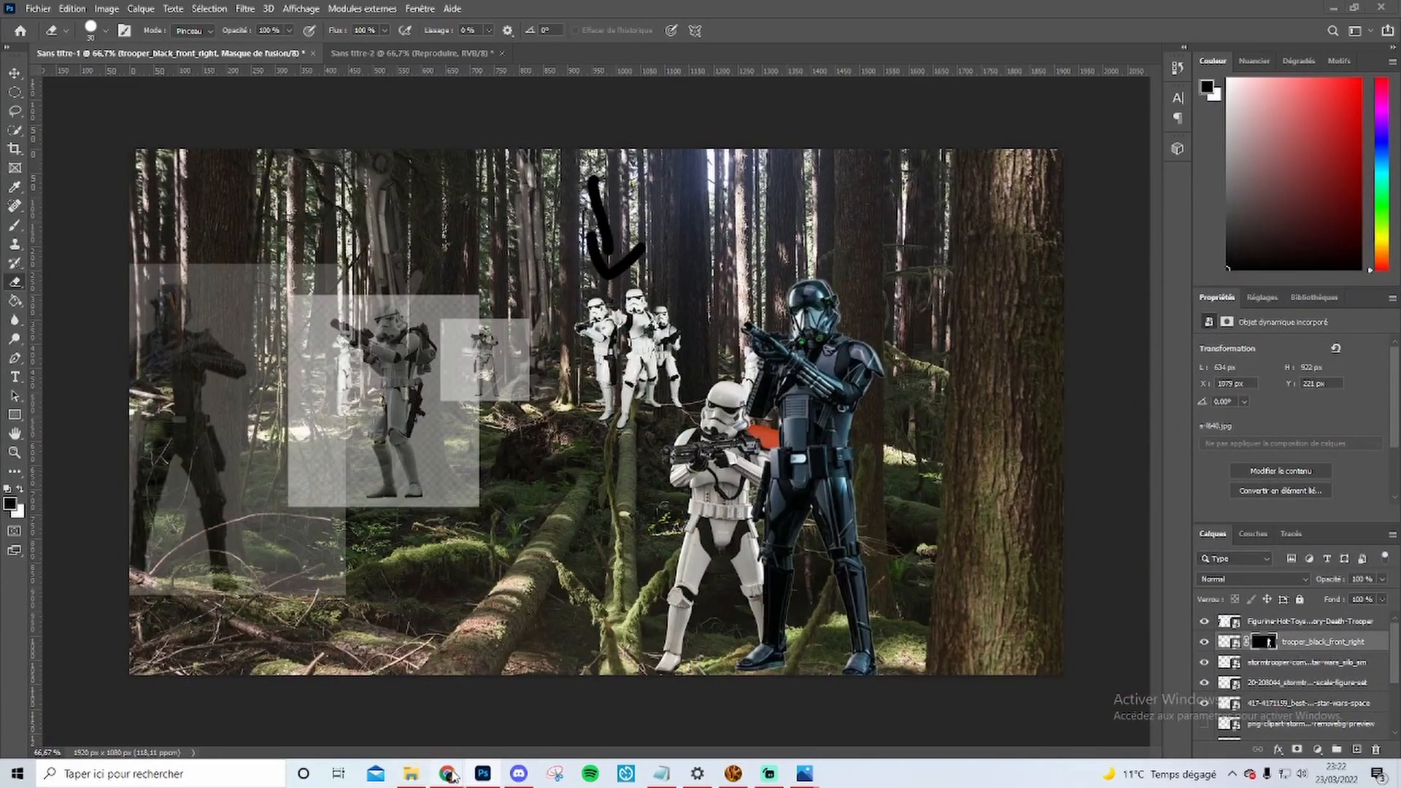
- Switch back to remove.bg in Chrome and open the black trooper cutout for editing
mouse_move(447, 773)
click(365, 711)
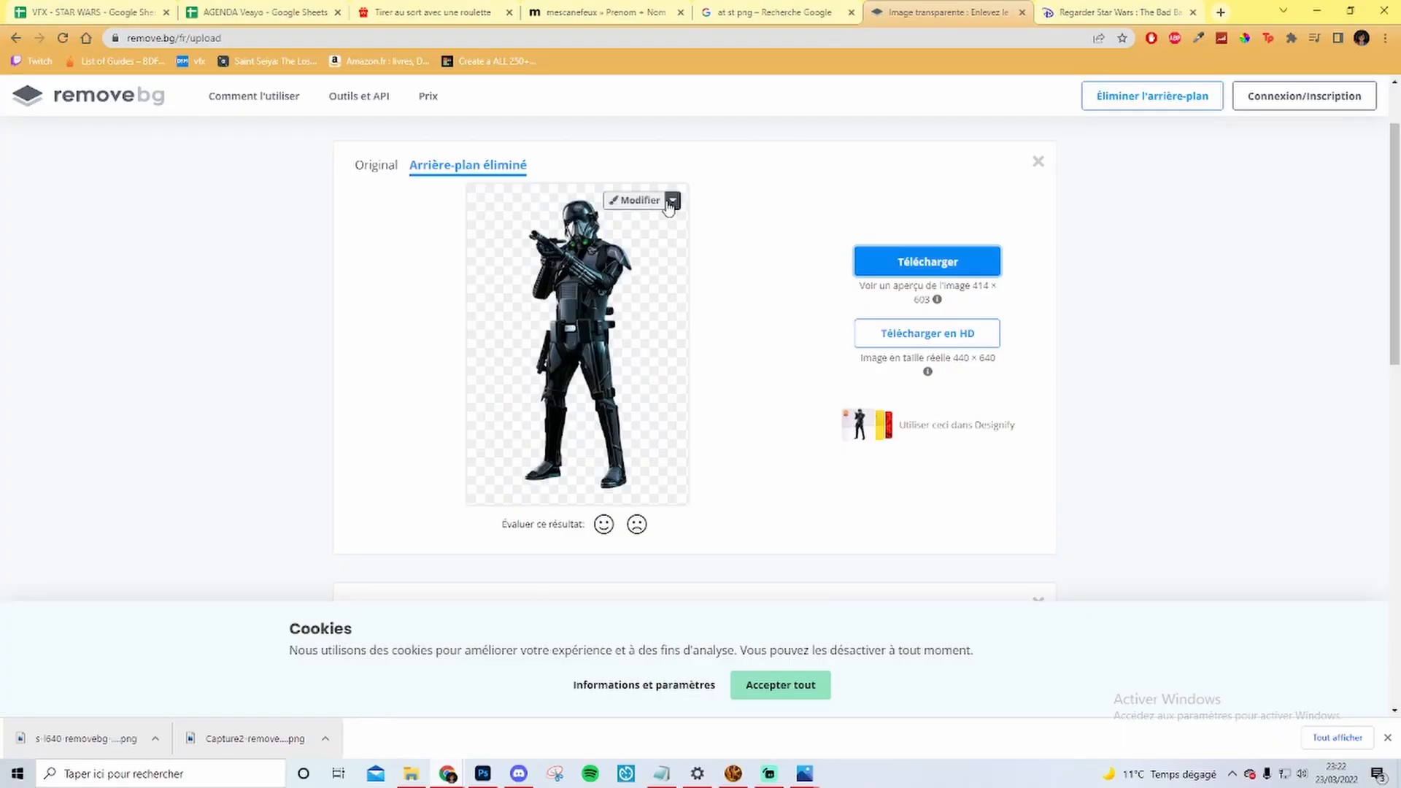
click(634, 204)
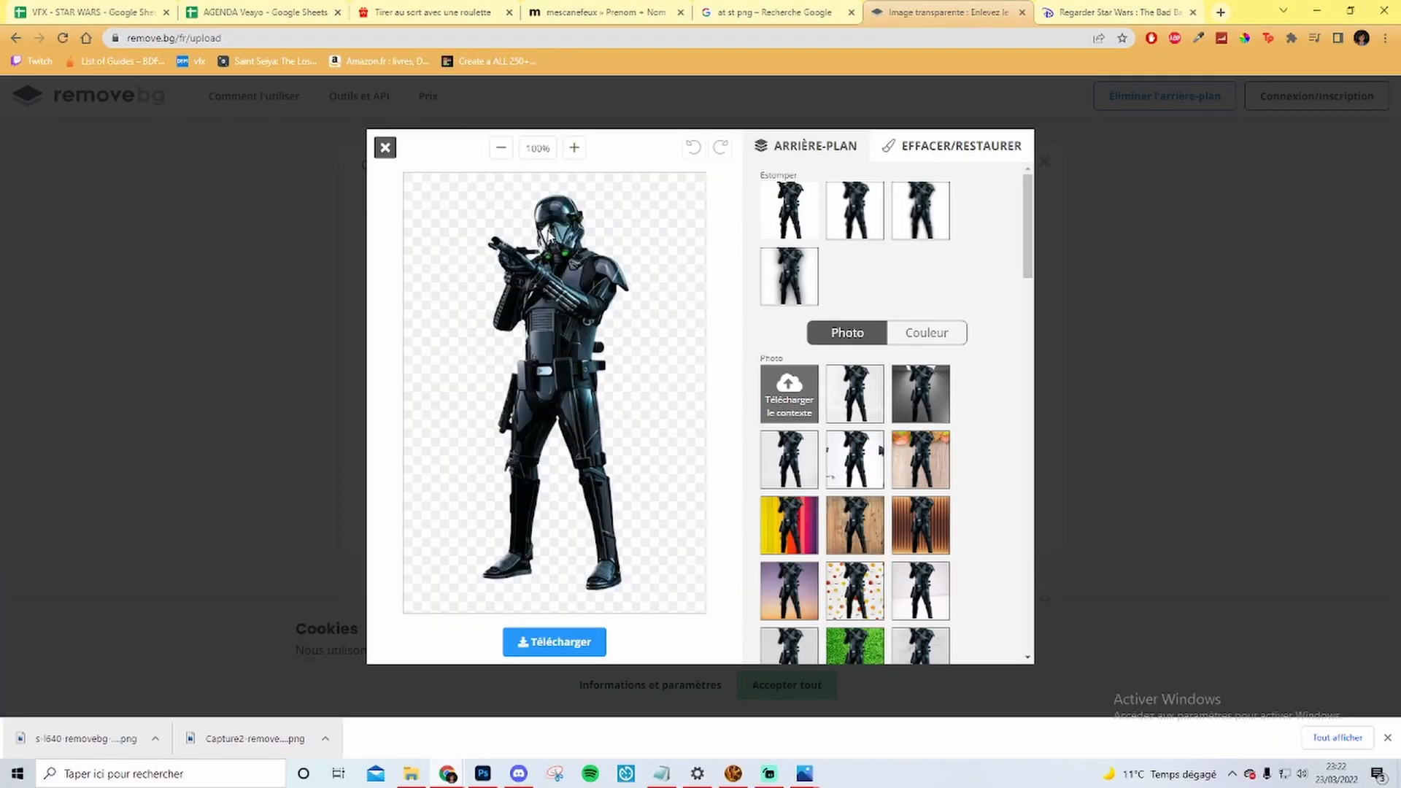
- Open the black trooper cutout's erase/restore options with Restaurer selected, and switch back to Photoshop
click(987, 150)
click(912, 193)
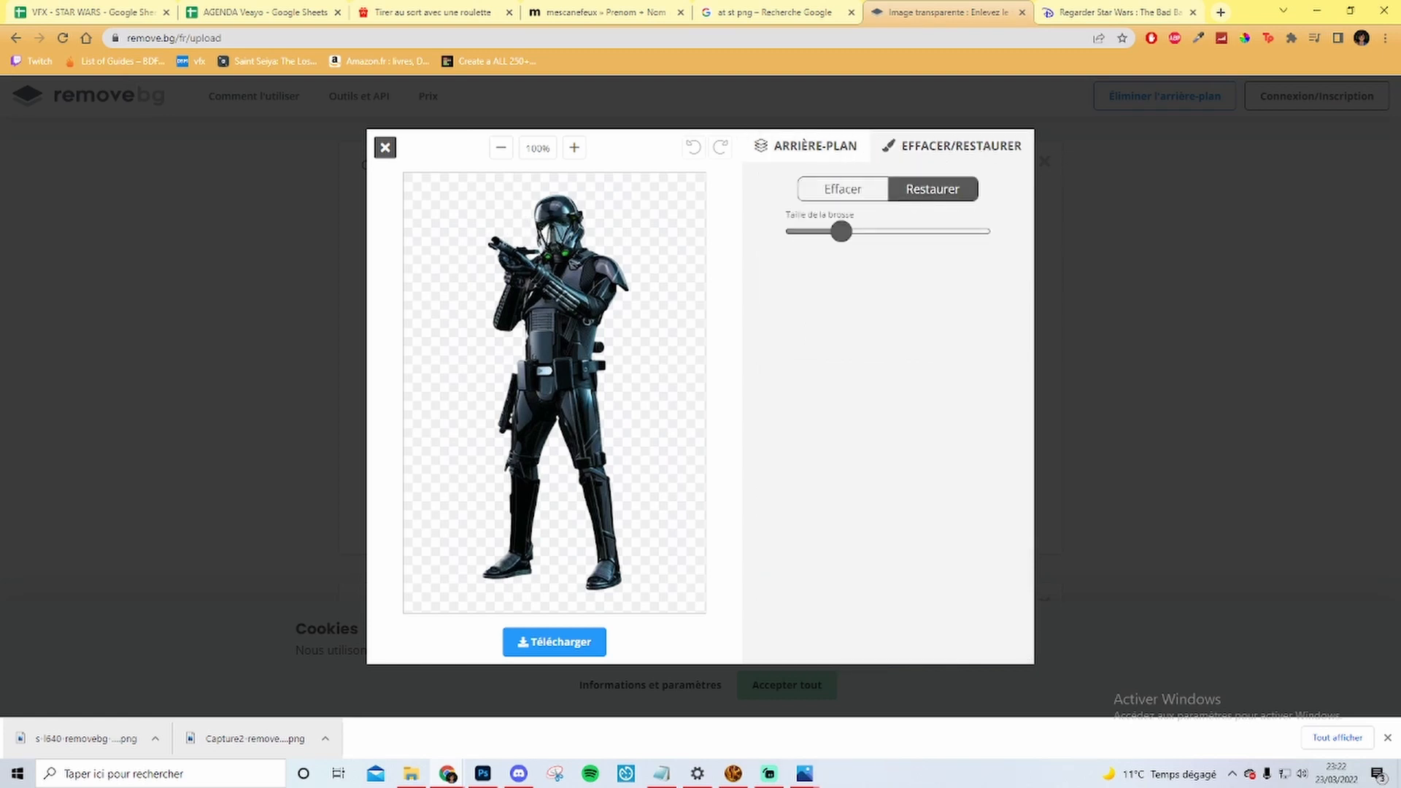
click(1318, 11)
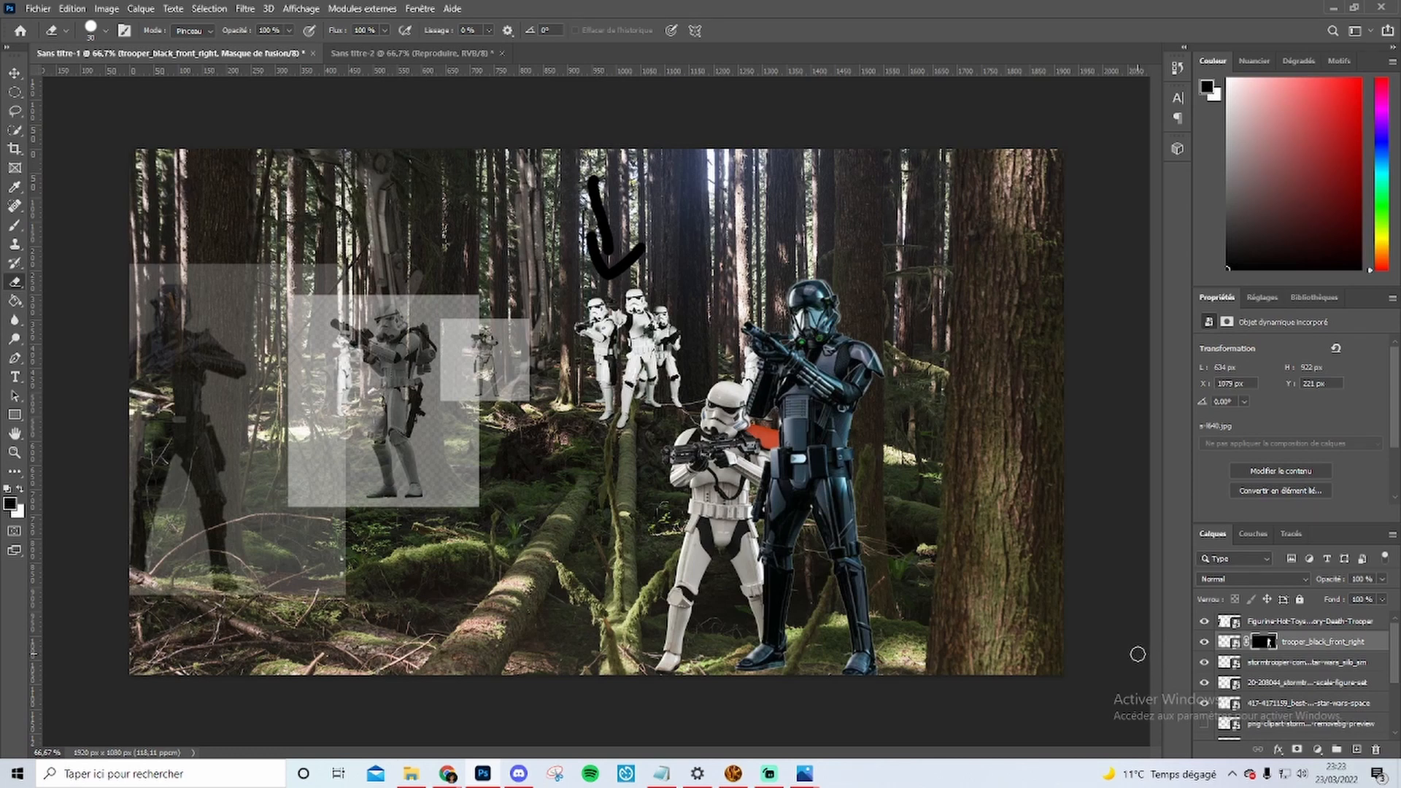
- Check which figure the stormtrooper-commander layer holds, and rename the layer commander_trooper
click(1204, 664)
click(1204, 664)
double_click(1277, 662)
text(der)
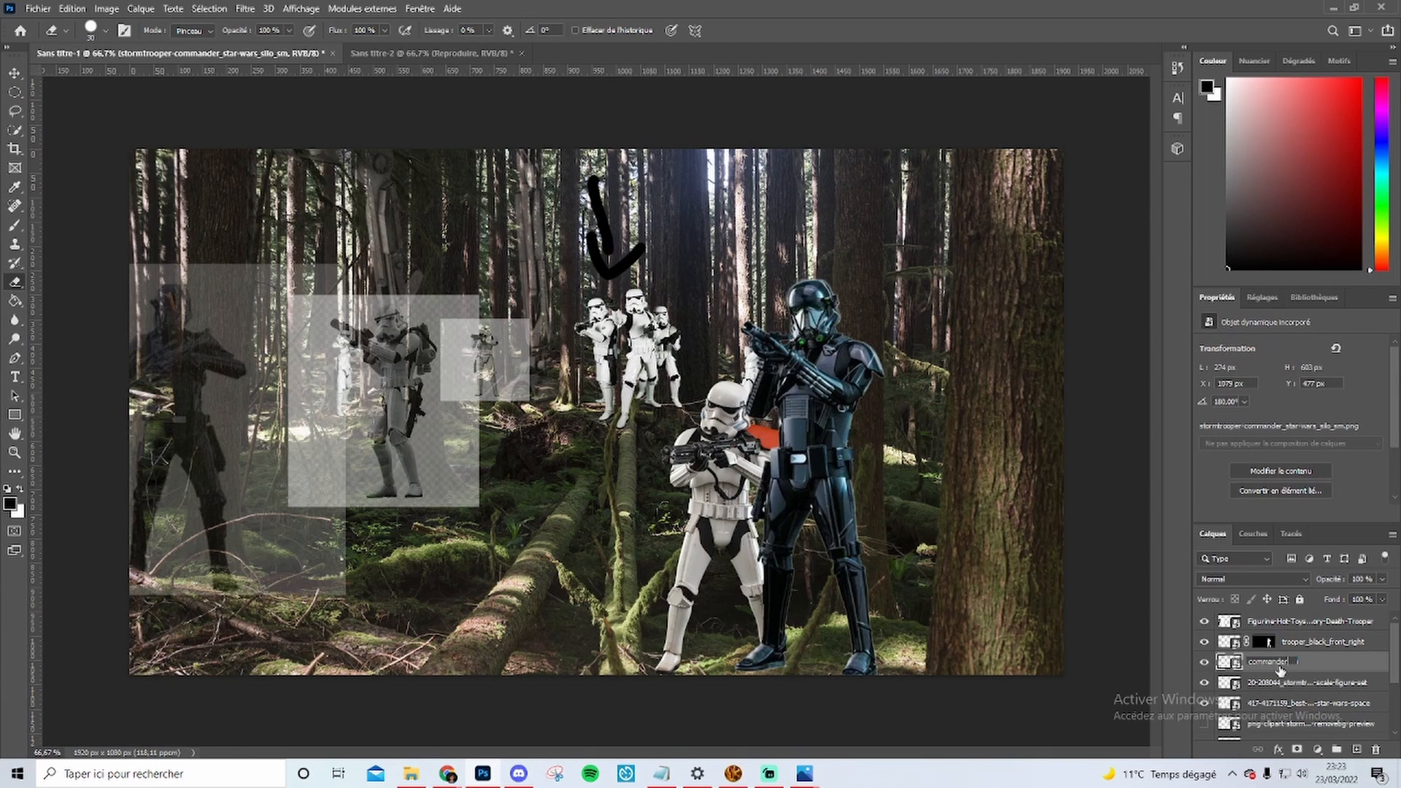
text(ommander_trooper)
key(Return)
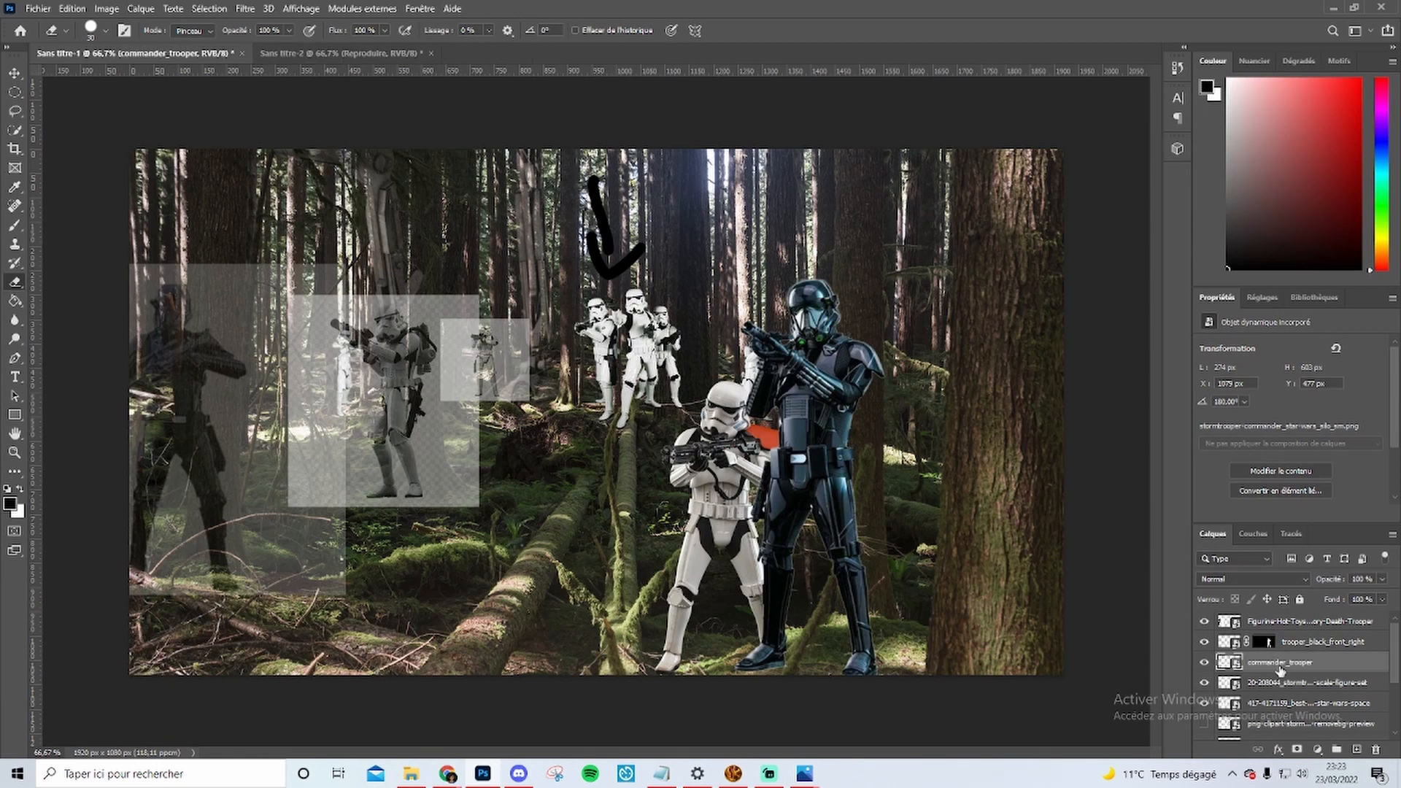
- Examine which troopers the 20-208044 layer and the hidden png-clipart smart object contain by toggling their visibility
click(1264, 684)
click(1205, 683)
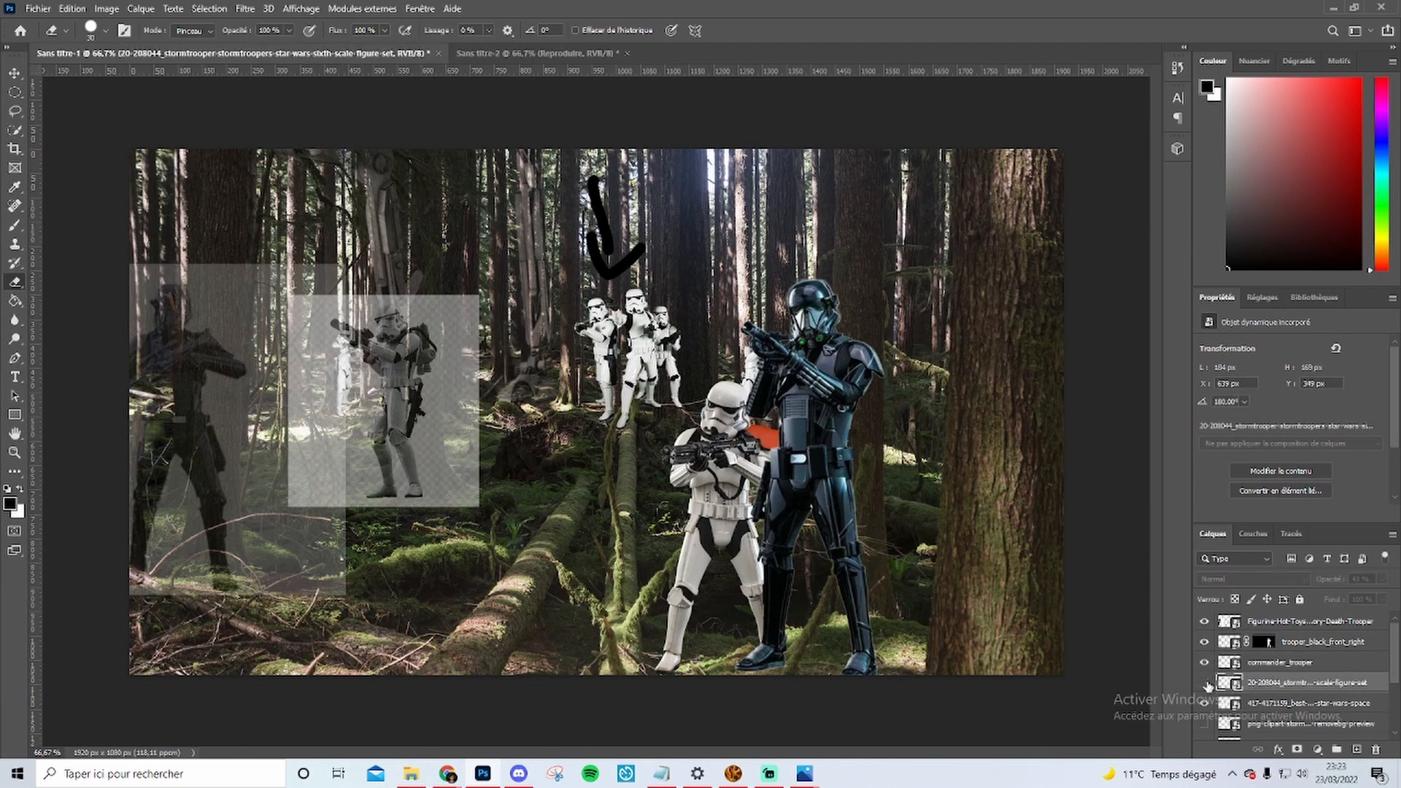
click(1204, 682)
double_click(1279, 684)
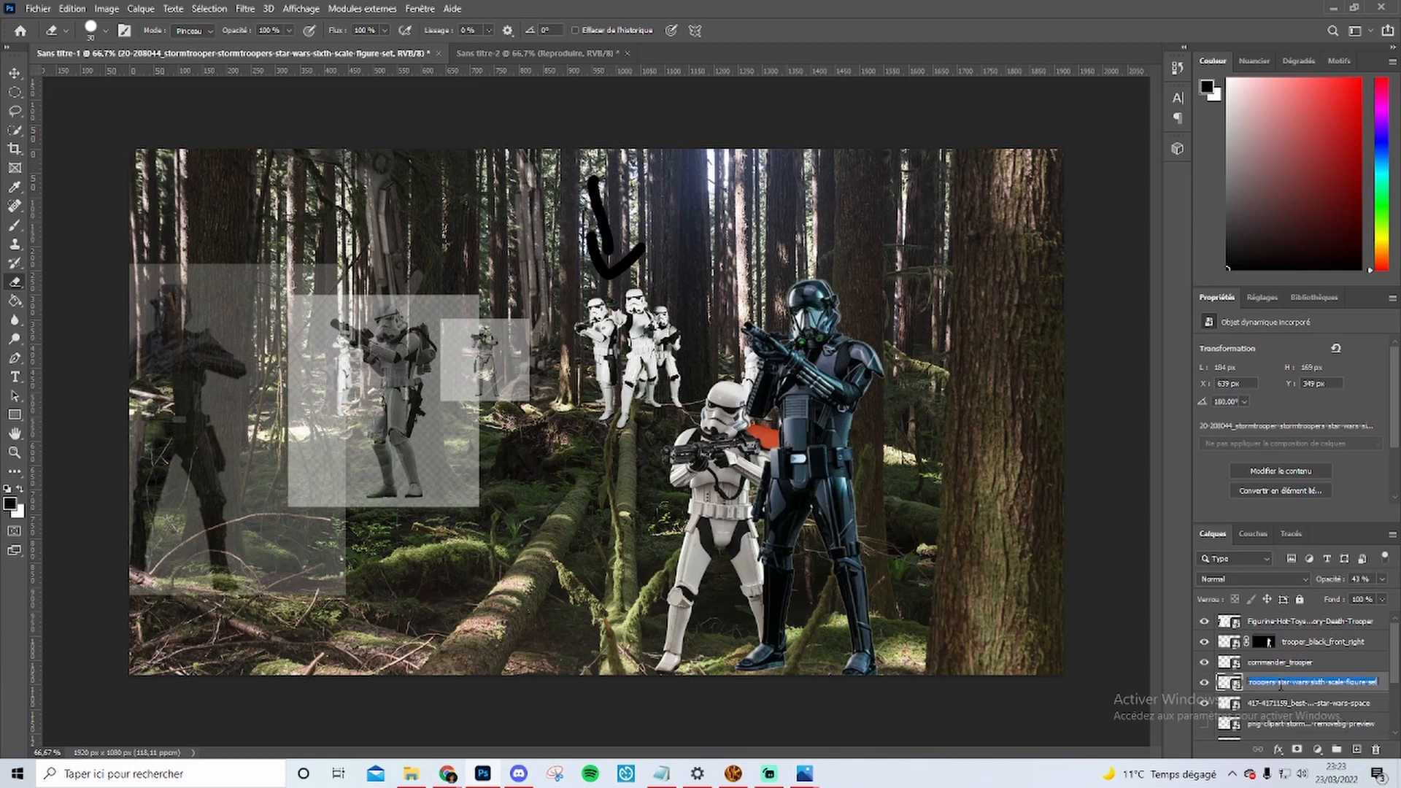
click(1353, 665)
scroll(1344, 681, down, 3)
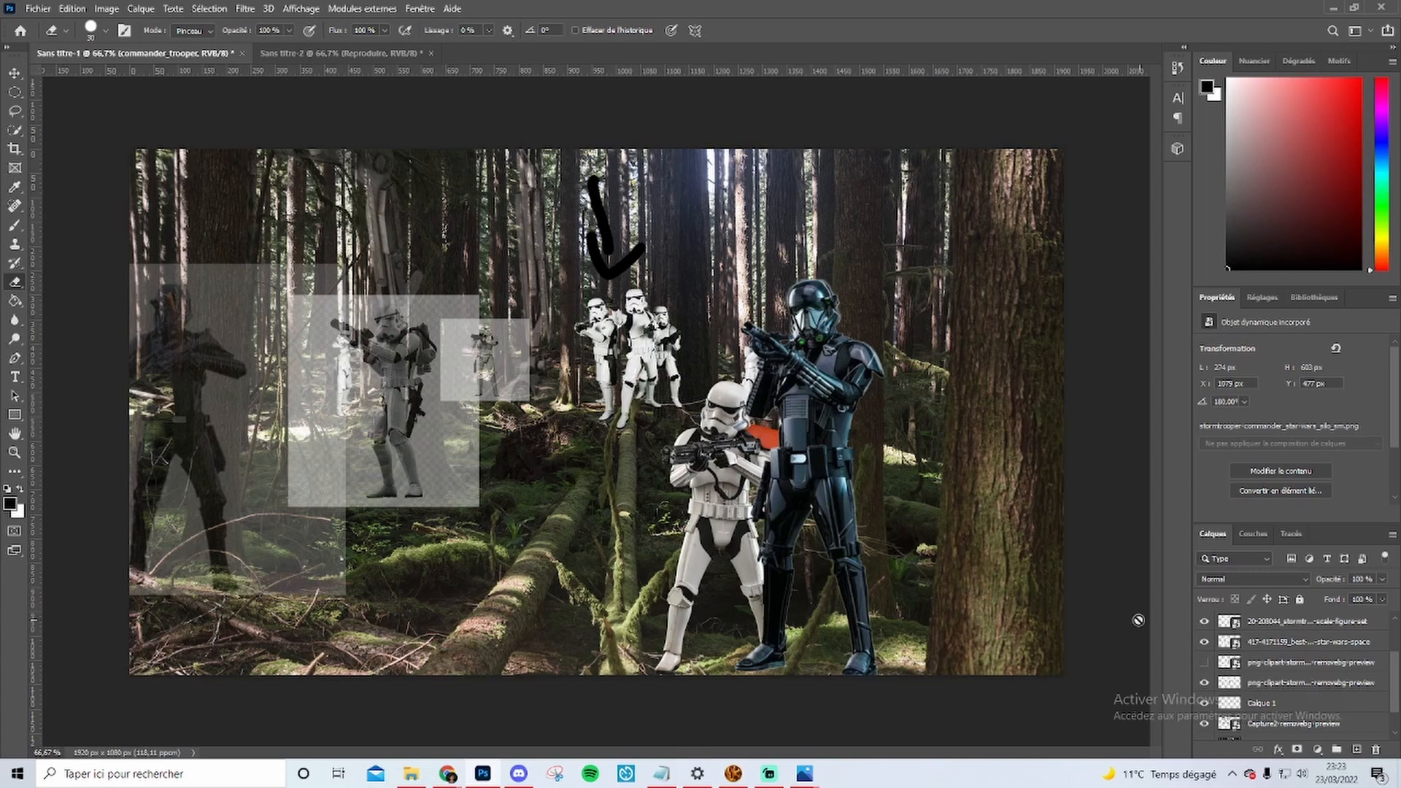
scroll(1280, 671, down, 2)
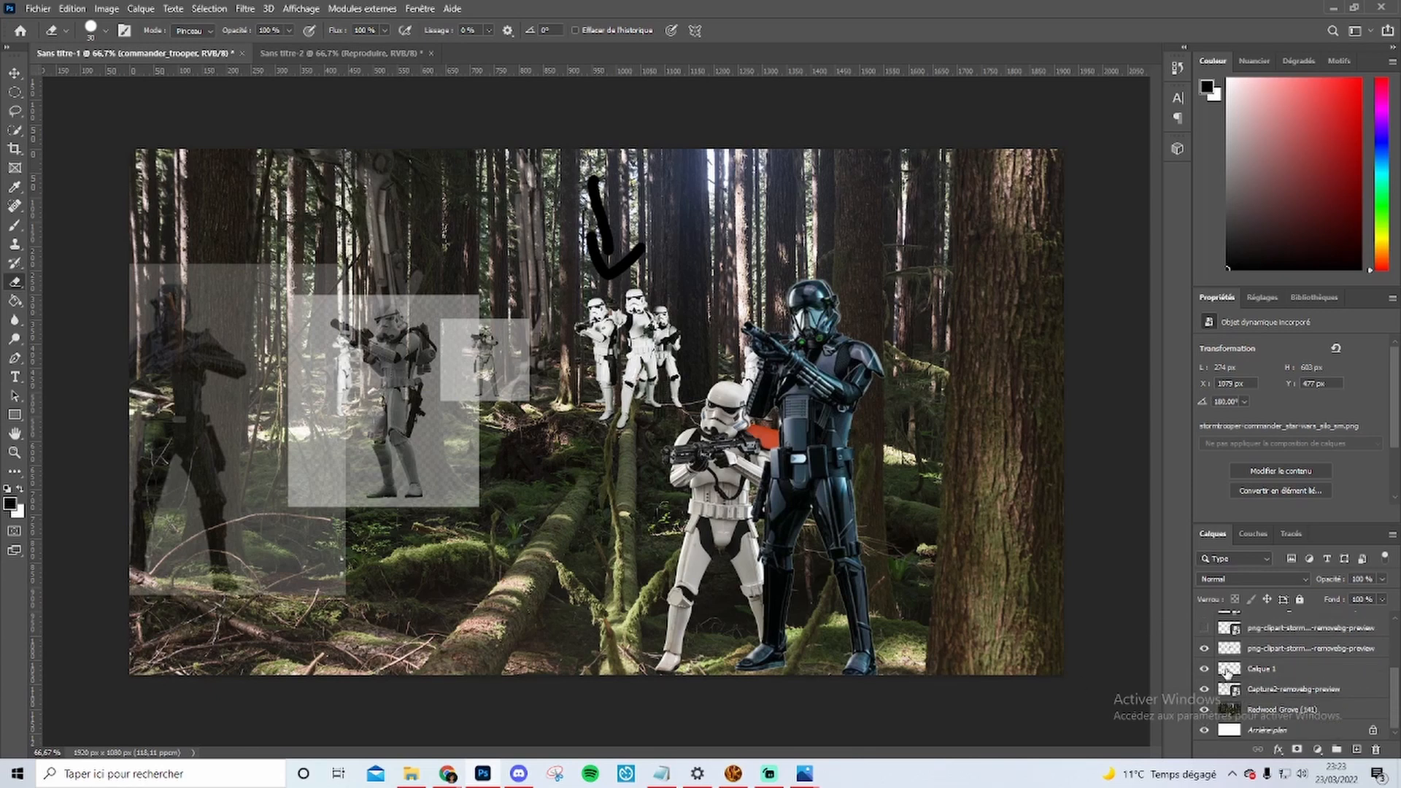
scroll(1241, 696, up, 1)
click(1203, 649)
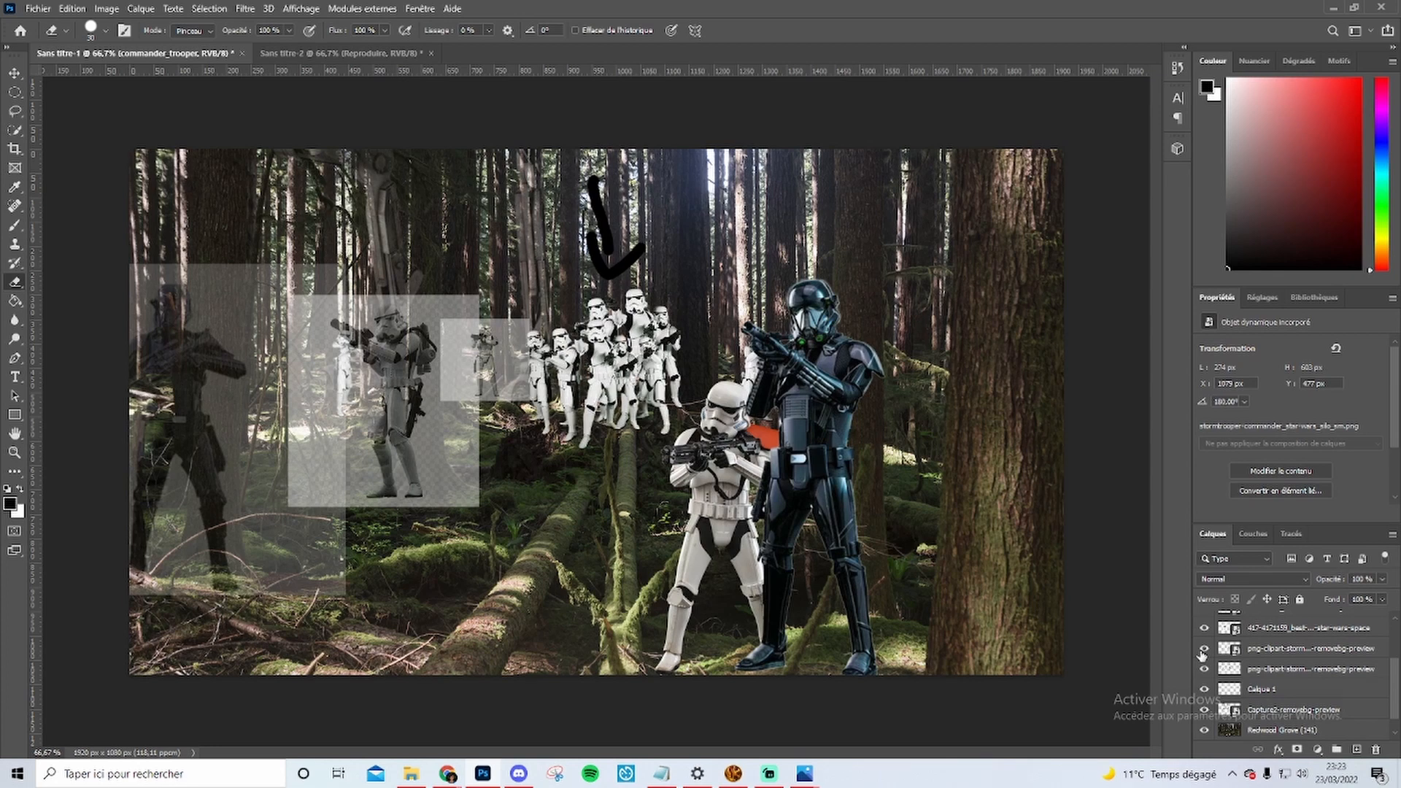
click(1203, 650)
click(1203, 650)
click(1203, 649)
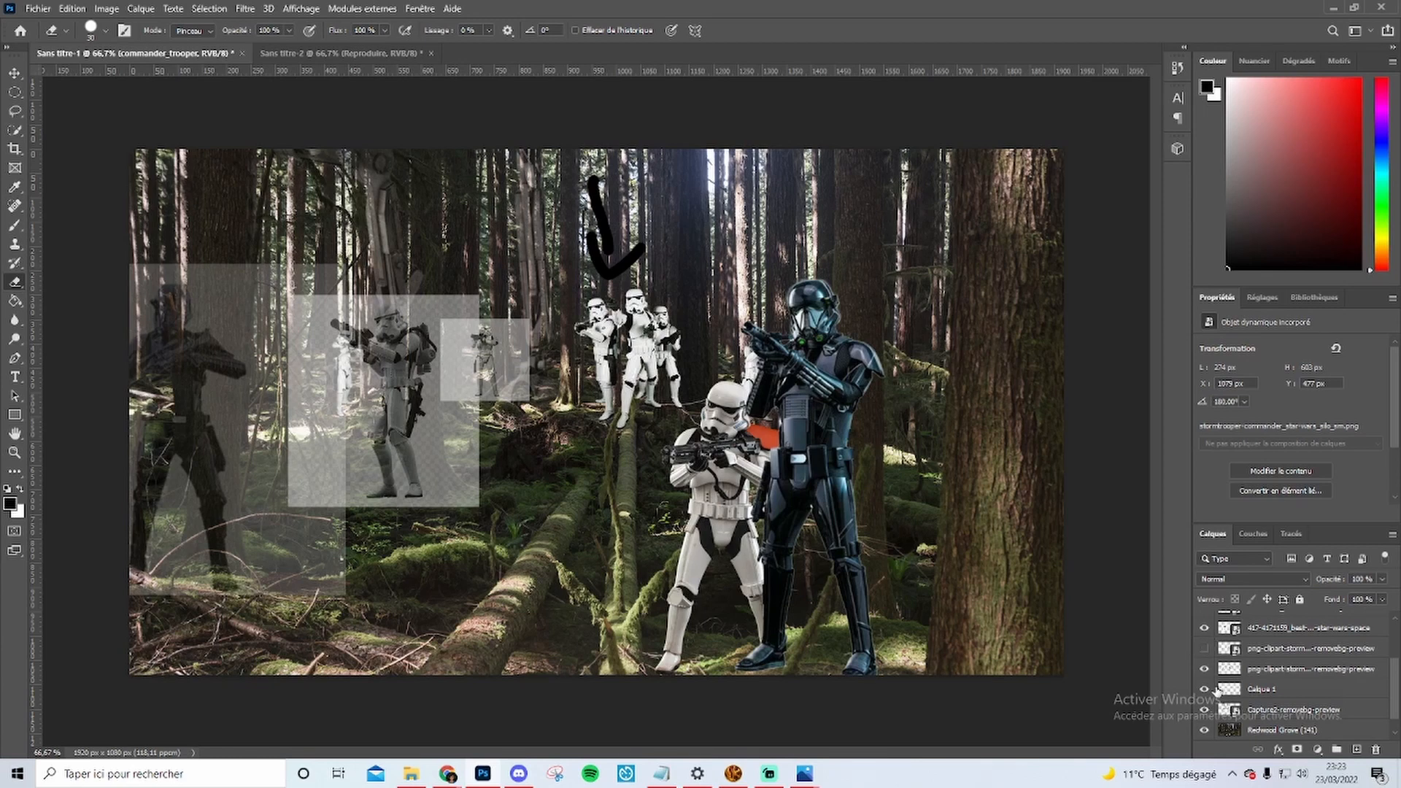
- Hide every visible trooper layer and the Capture2 cutout, leaving only the forest background and the black arrow showing
scroll(1208, 689, up, 2)
click(1203, 621)
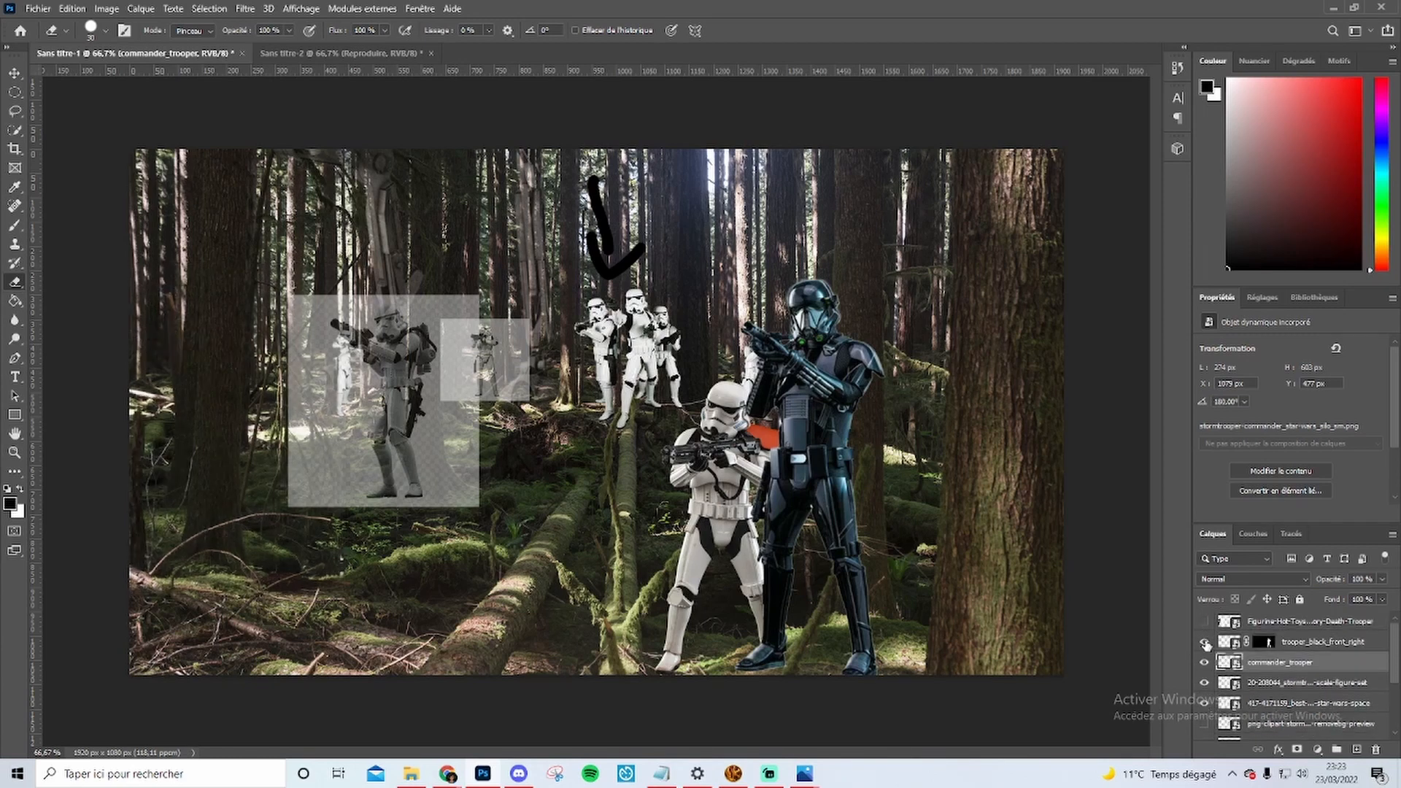
click(1205, 641)
scroll(1204, 647, down, 1)
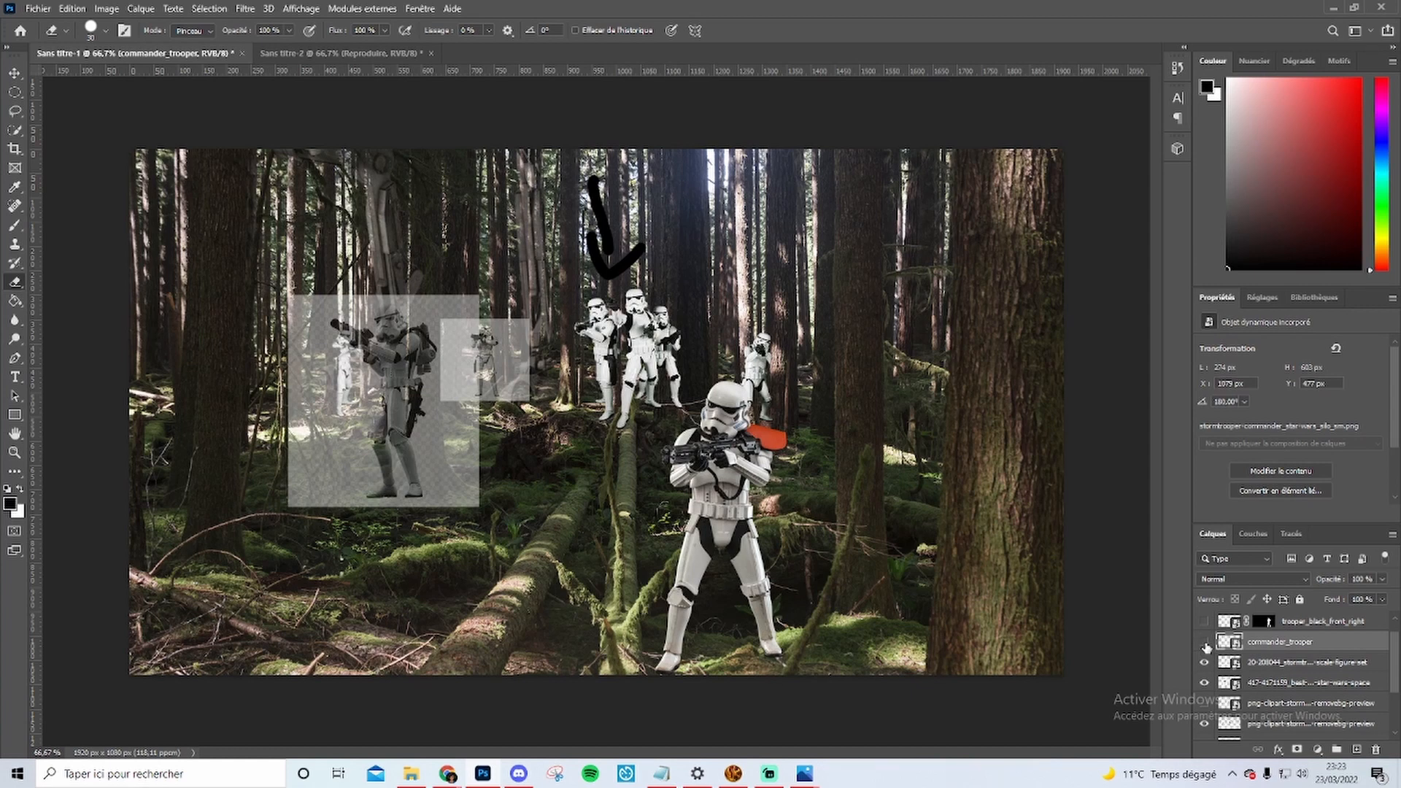
click(1204, 641)
scroll(1205, 646, down, 1)
click(1204, 643)
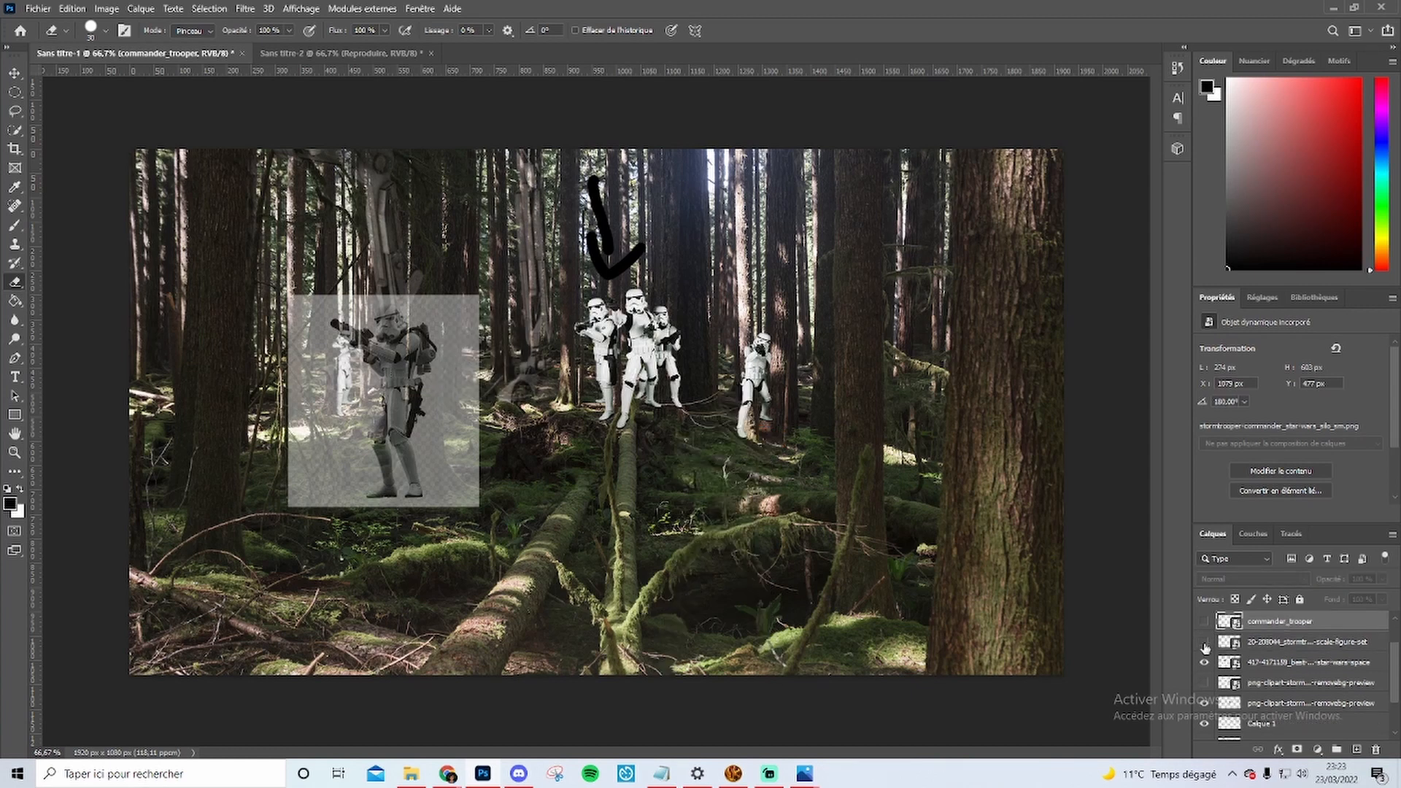
click(1206, 662)
scroll(1206, 663, down, 3)
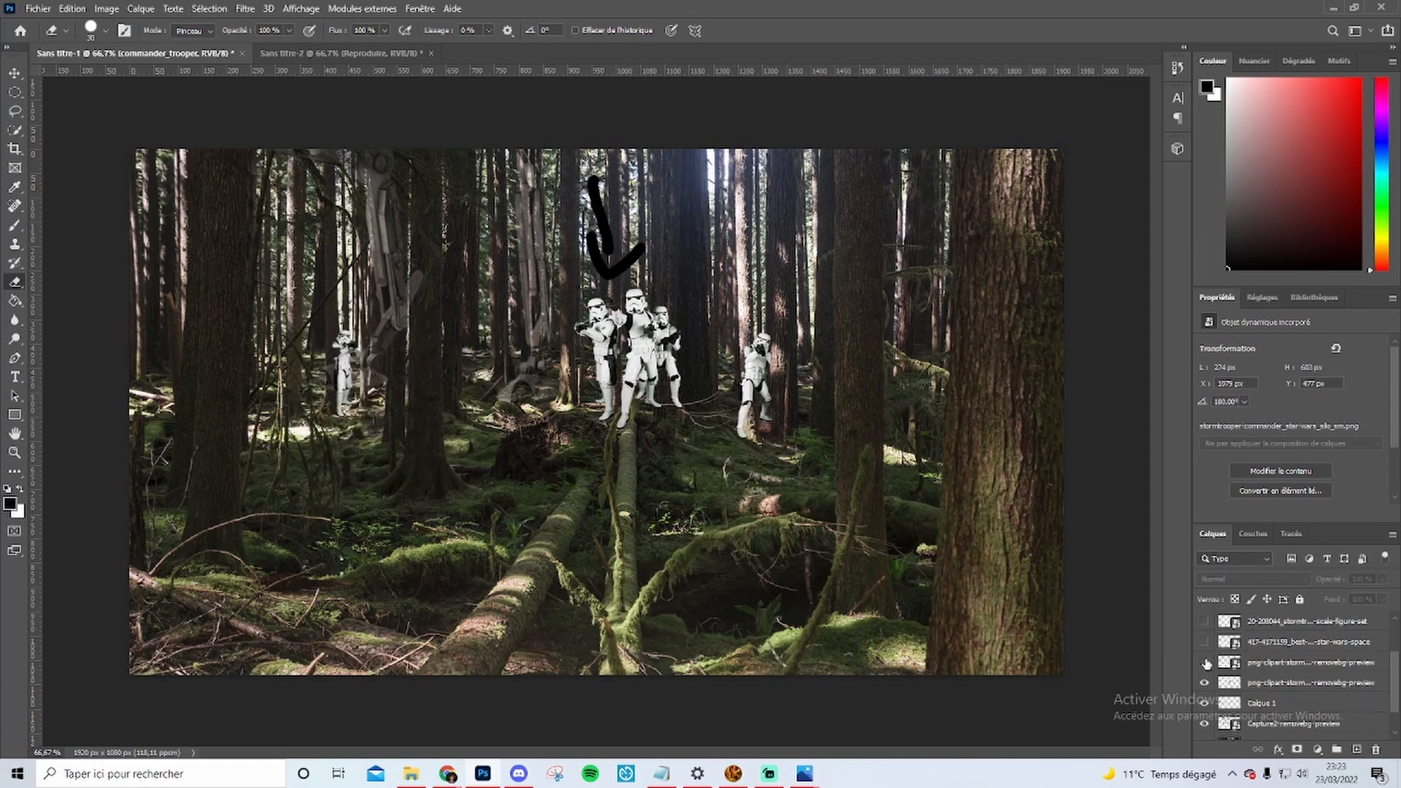
click(1204, 688)
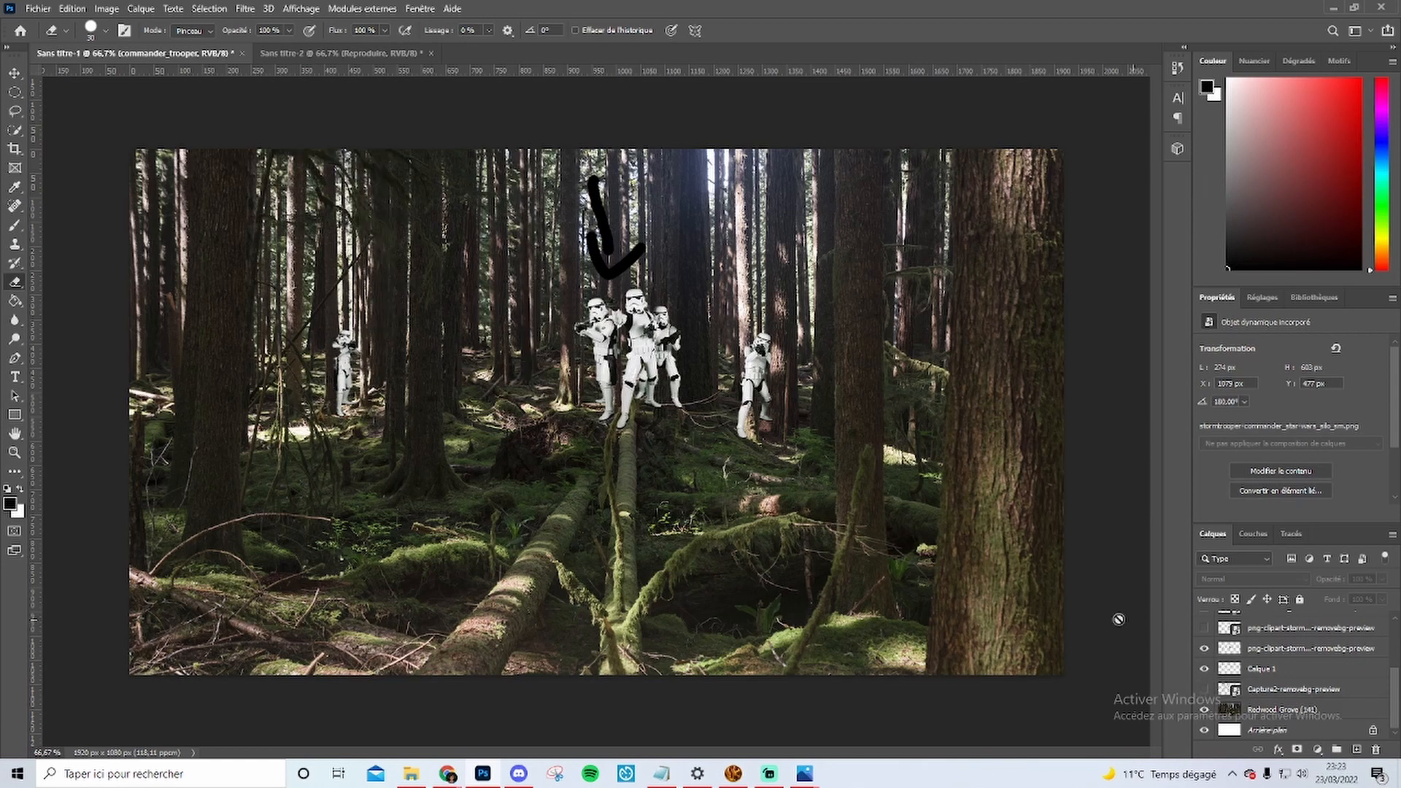
click(1204, 647)
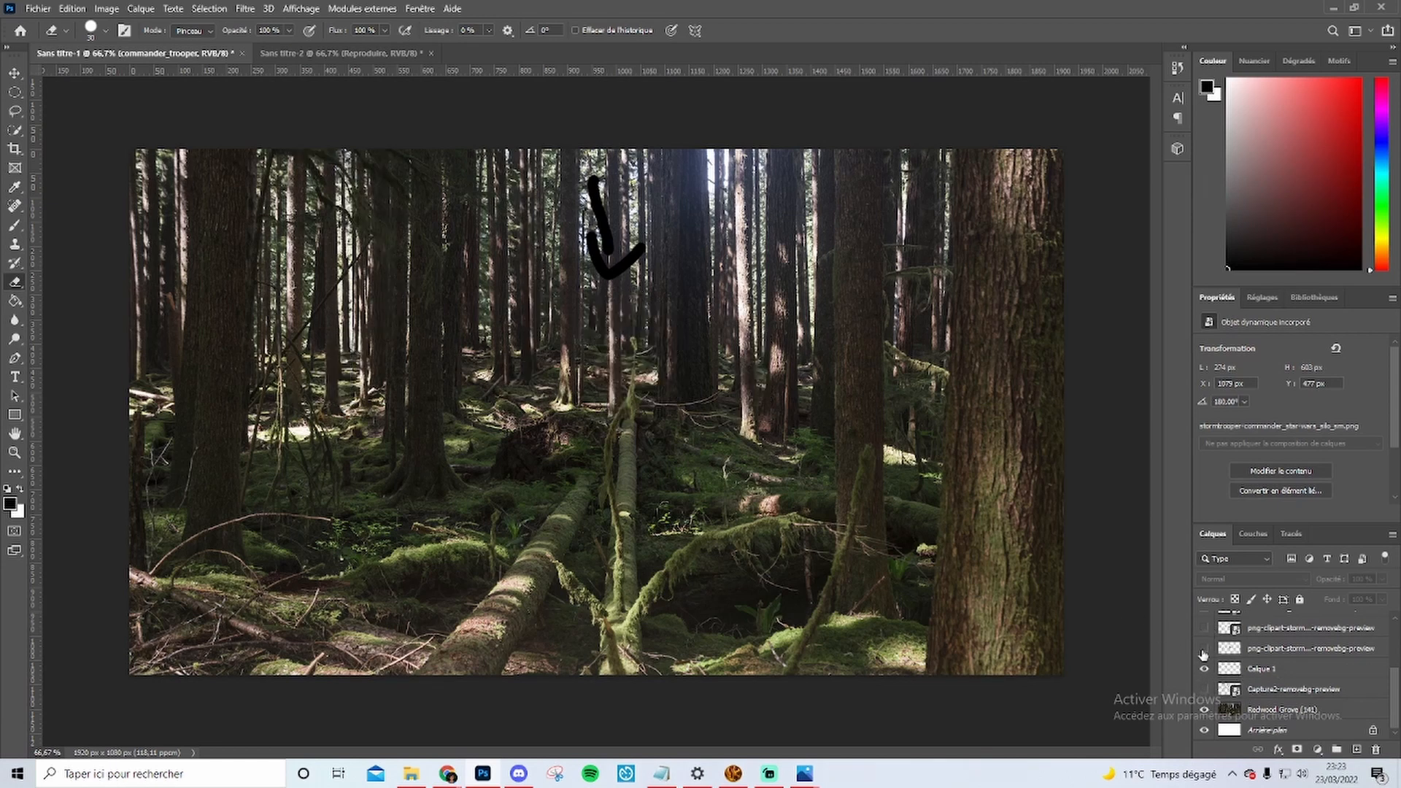
- Show the png-clipart smart object with five stormtroopers and select its rightmost trooper with the Lasso
click(1204, 628)
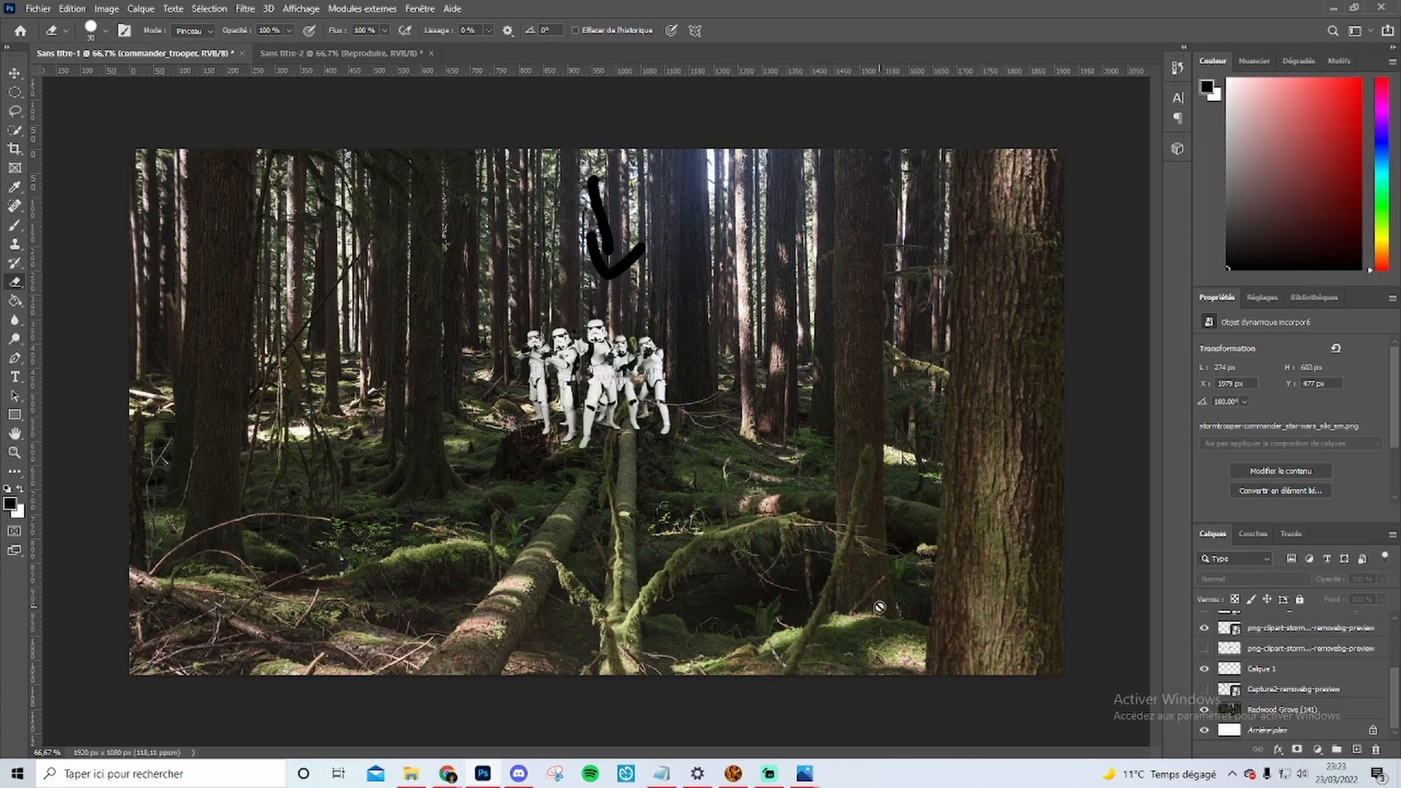
key(l)
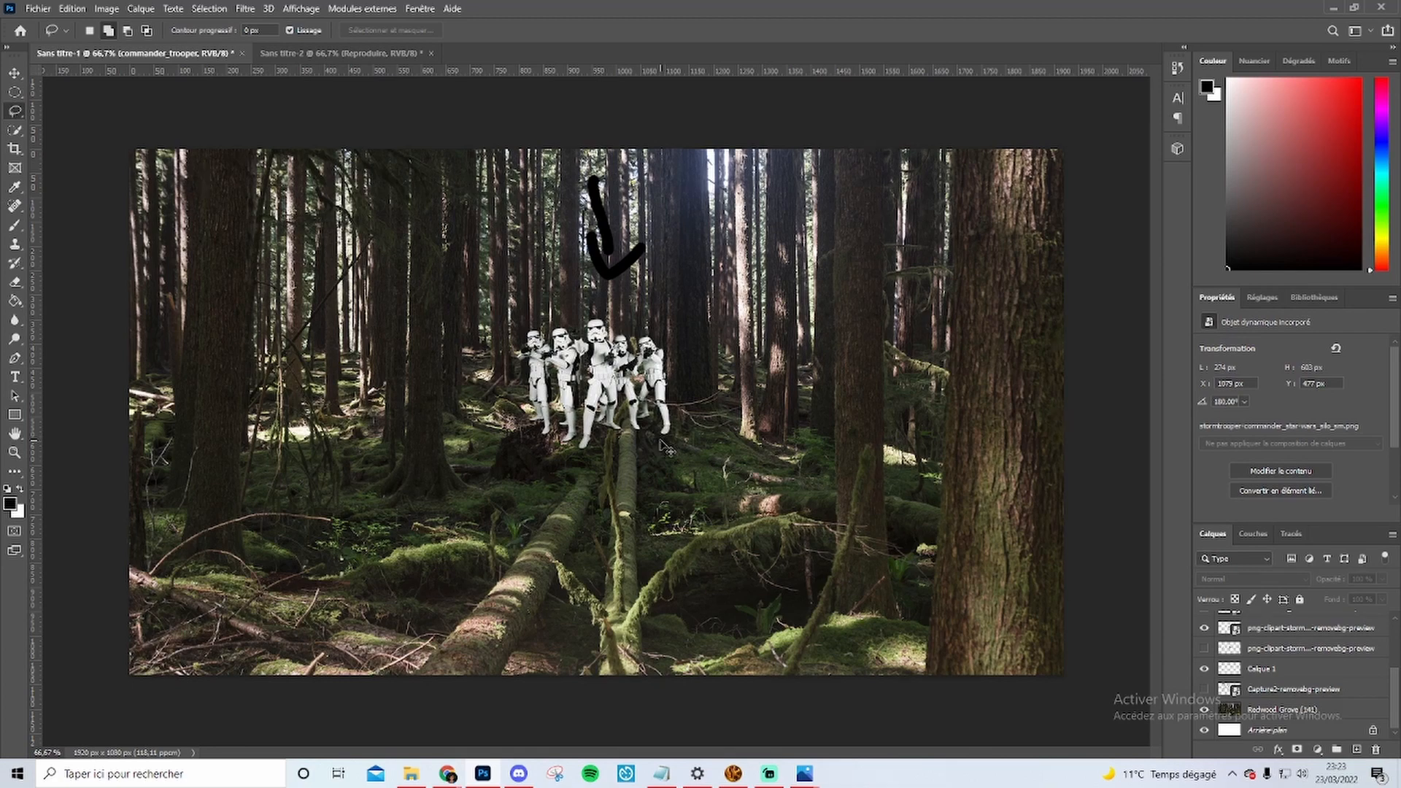
key(ctrl+plus)
key(ctrl+plus)
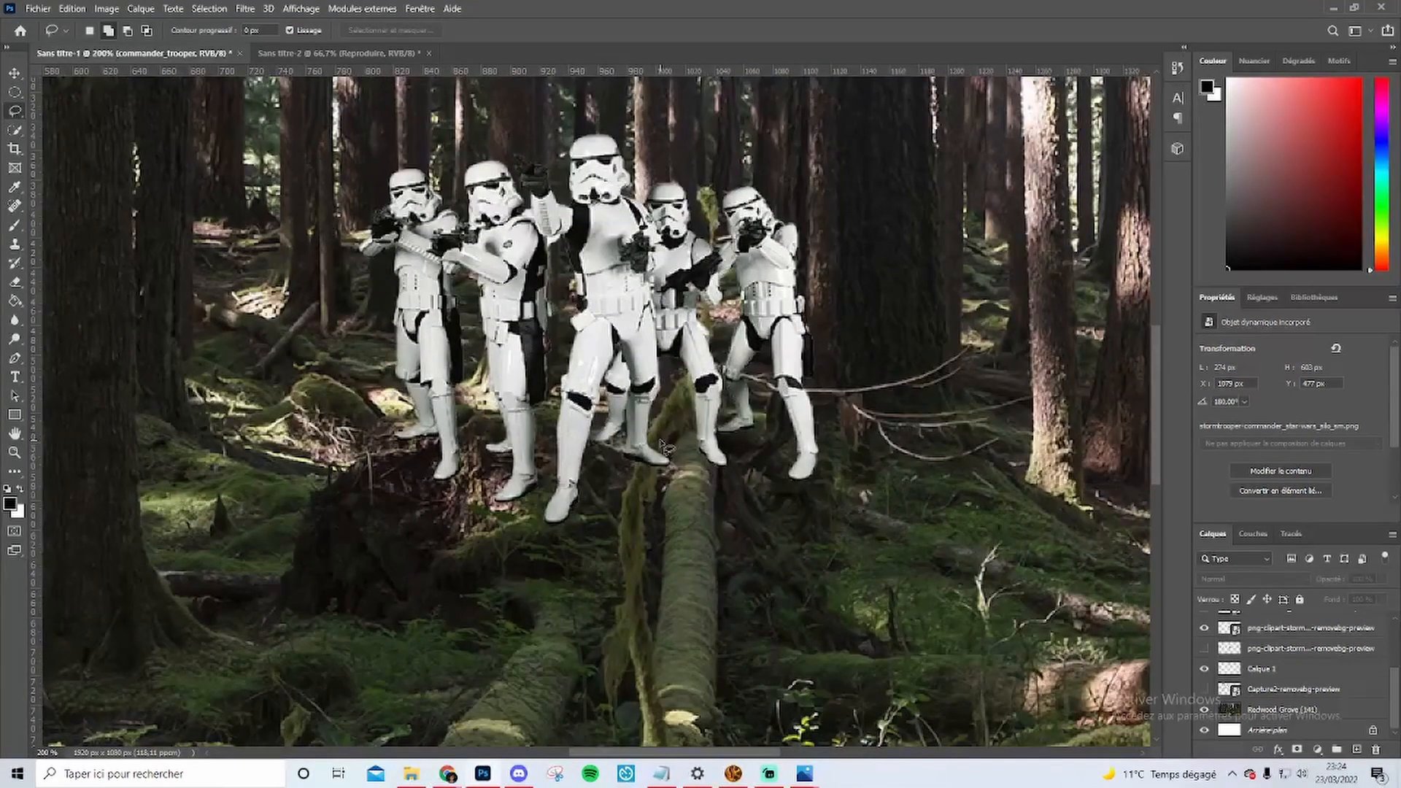
scroll(756, 561, up, 2)
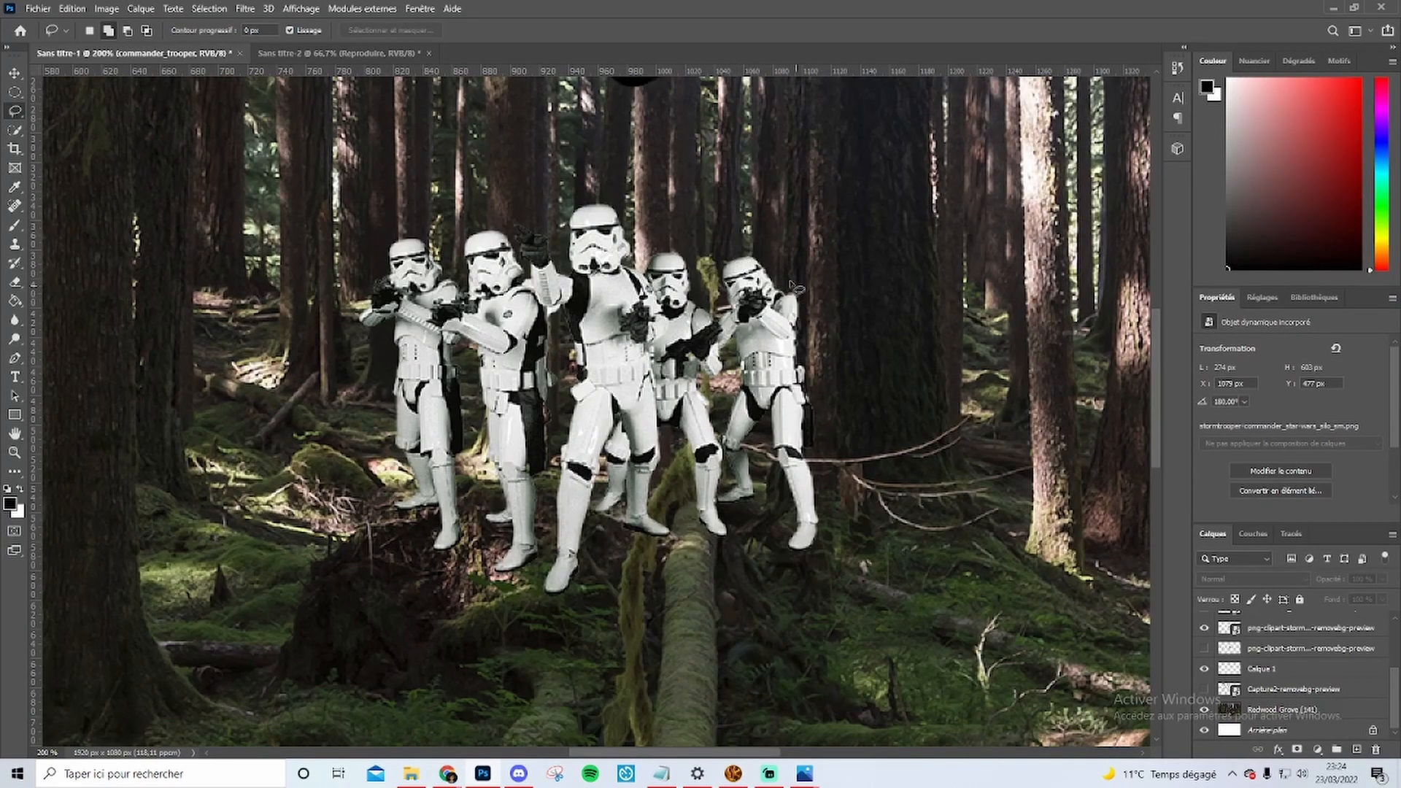
mouse_move(717, 277)
mouse_down()
mouse_move(791, 245)
mouse_move(831, 284)
mouse_move(865, 451)
mouse_move(859, 546)
mouse_move(836, 589)
mouse_move(788, 588)
mouse_move(718, 511)
mouse_move(733, 394)
mouse_move(714, 311)
mouse_up()
key(ctrl+minus)
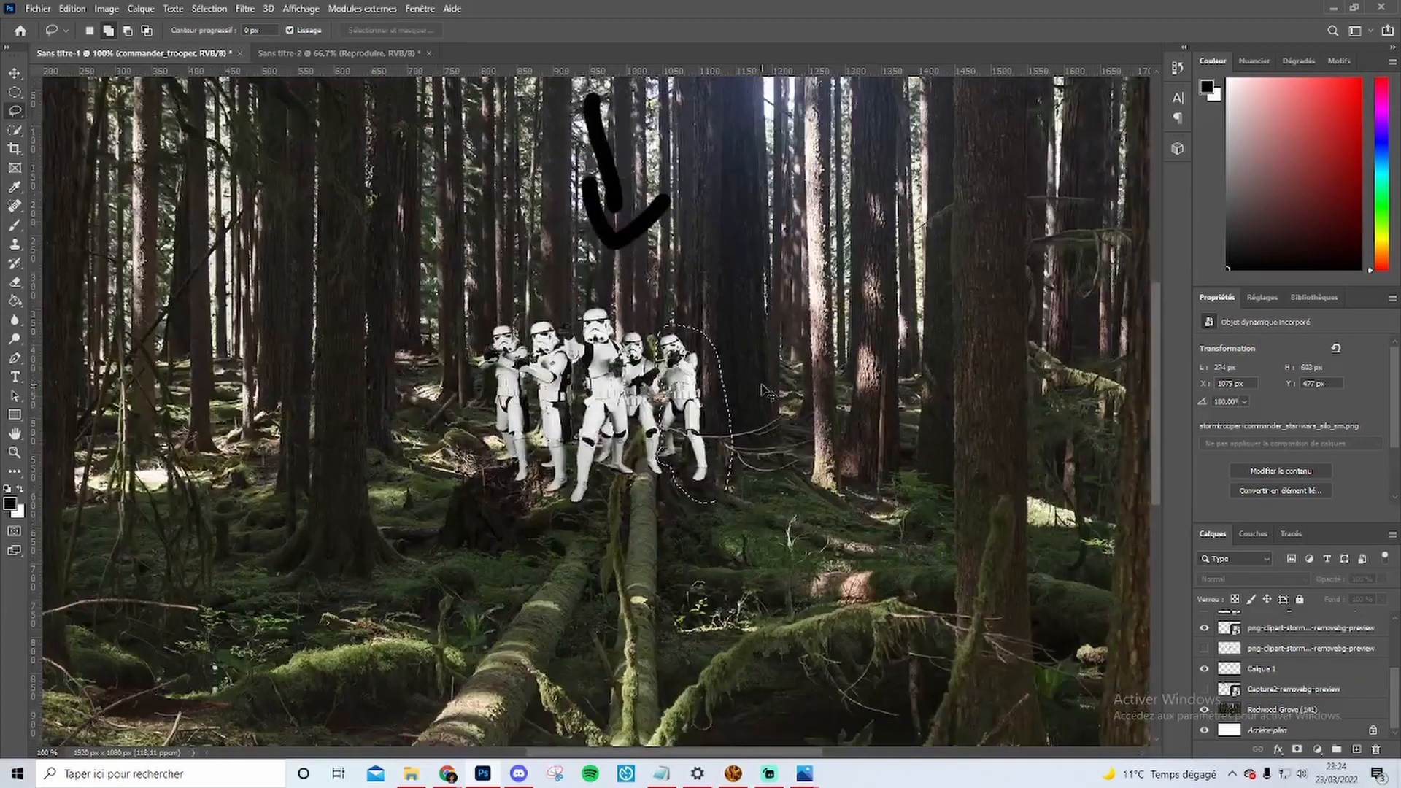
key(ctrl+minus)
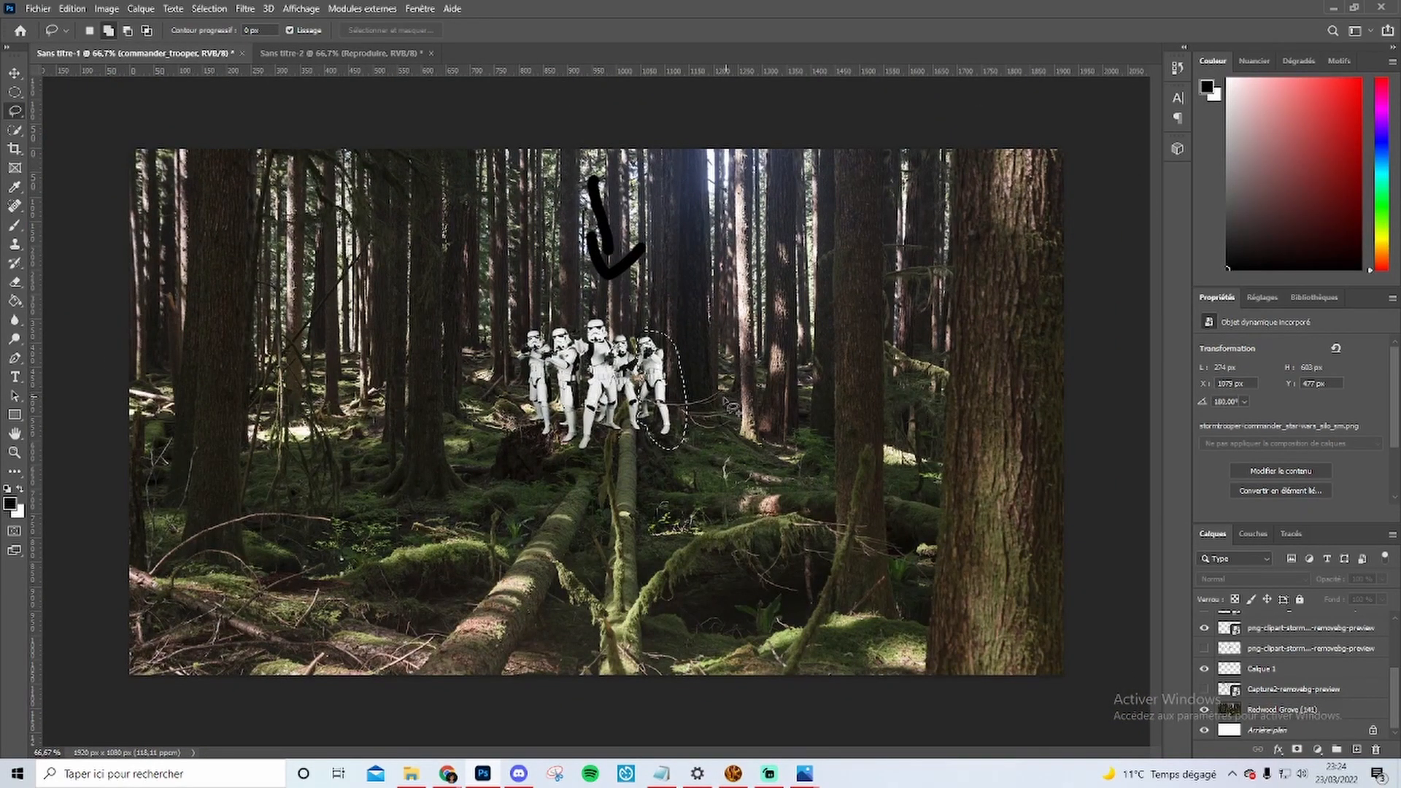
- Rasterize the png-clipart smart object layer with the five stormtroopers, keeping the lasso selection active
click(1271, 635)
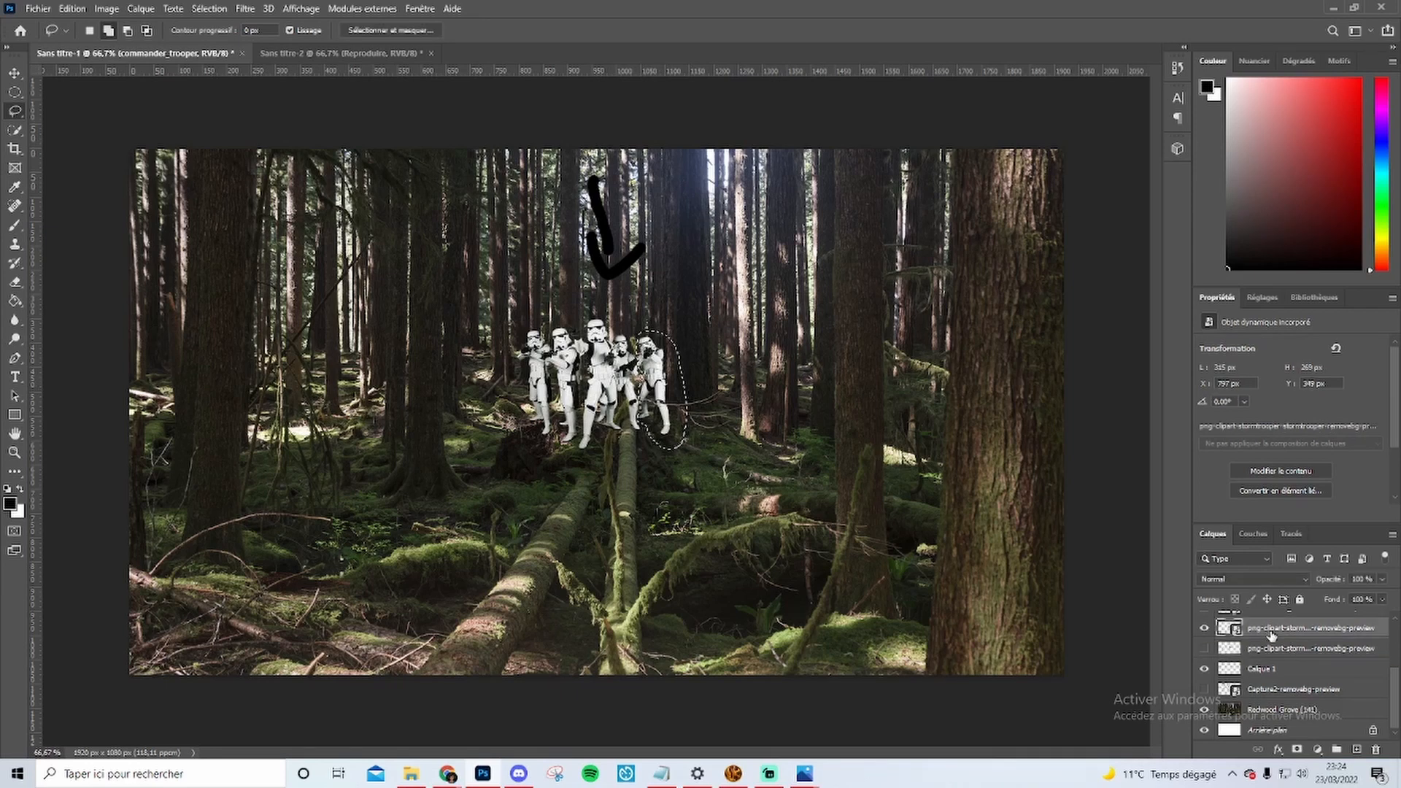
click(1204, 629)
click(1204, 629)
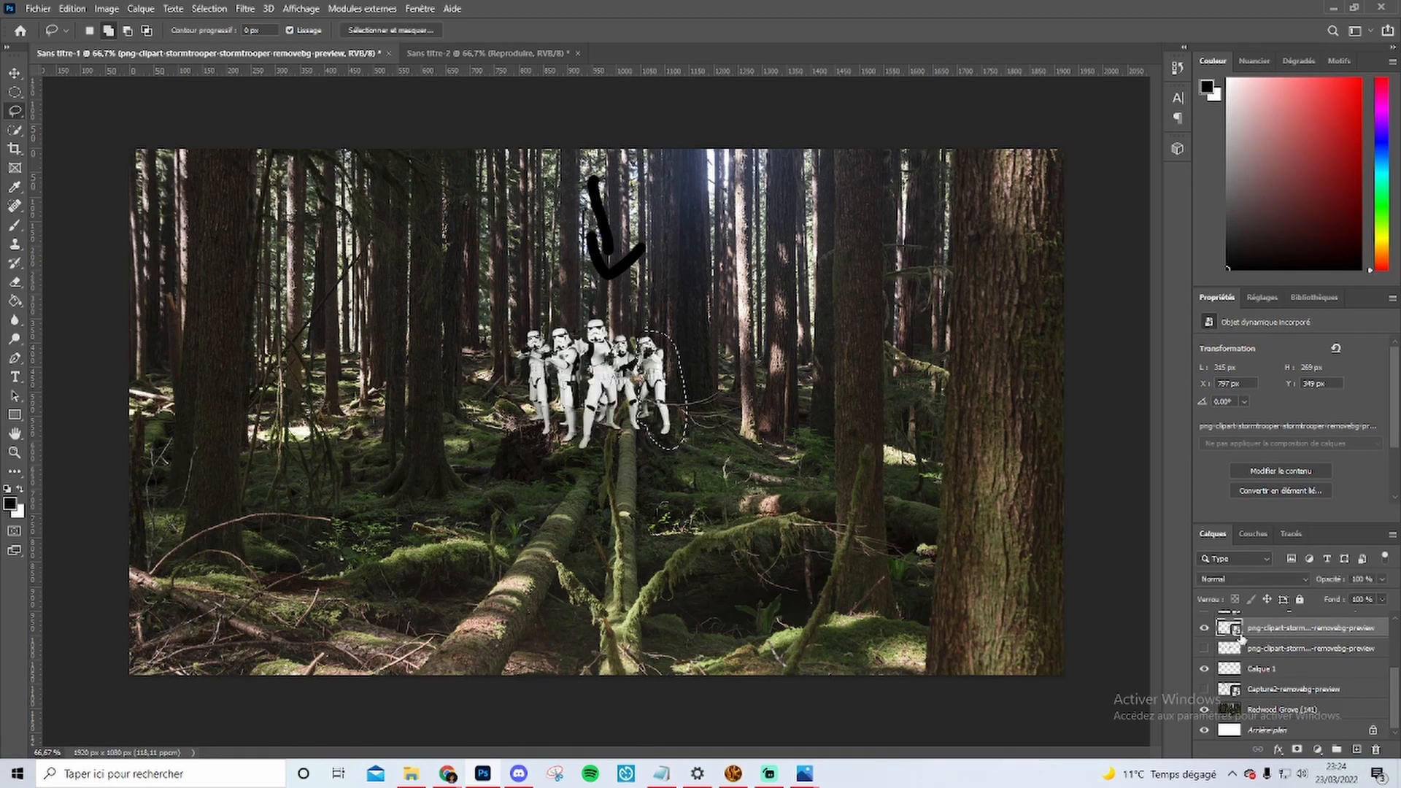
right_click(1265, 637)
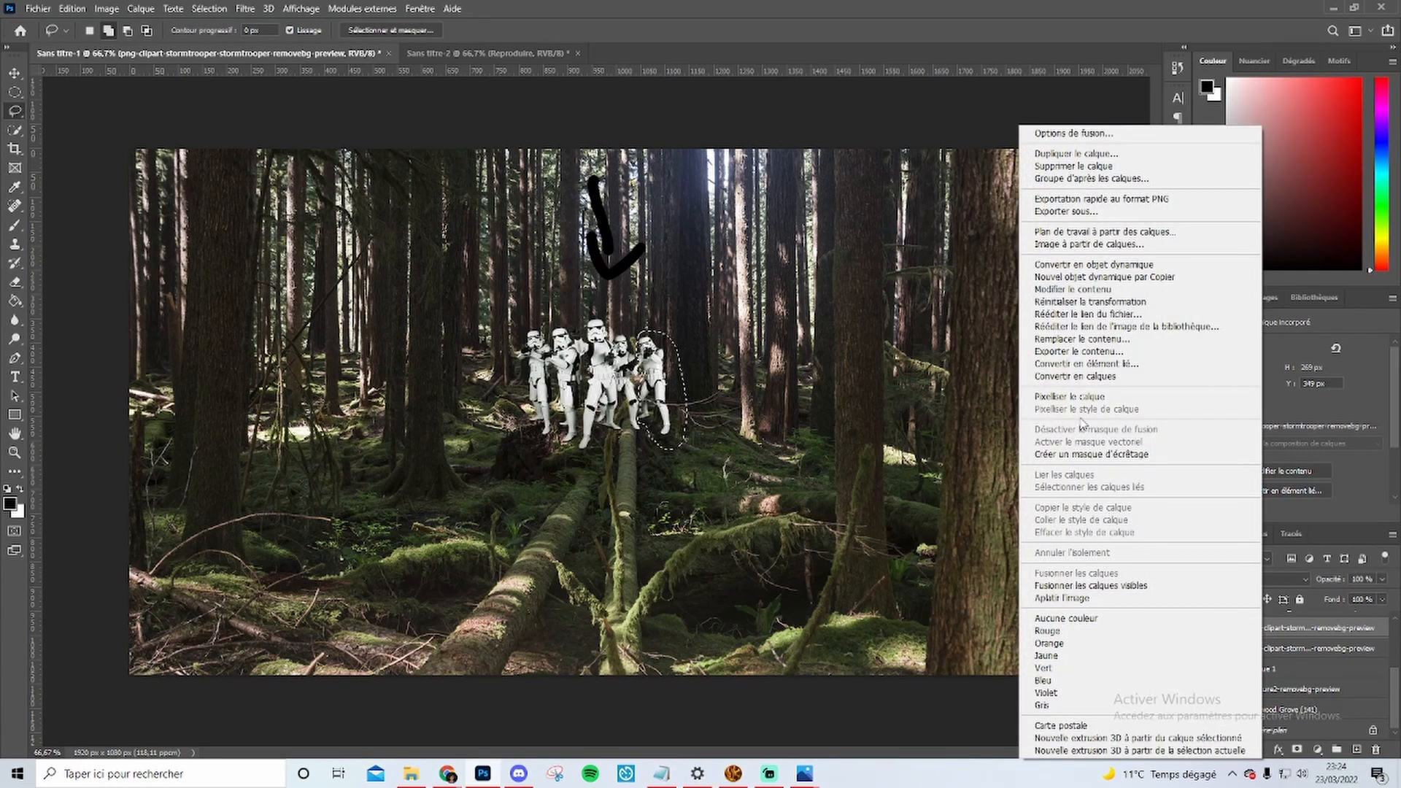
click(1069, 397)
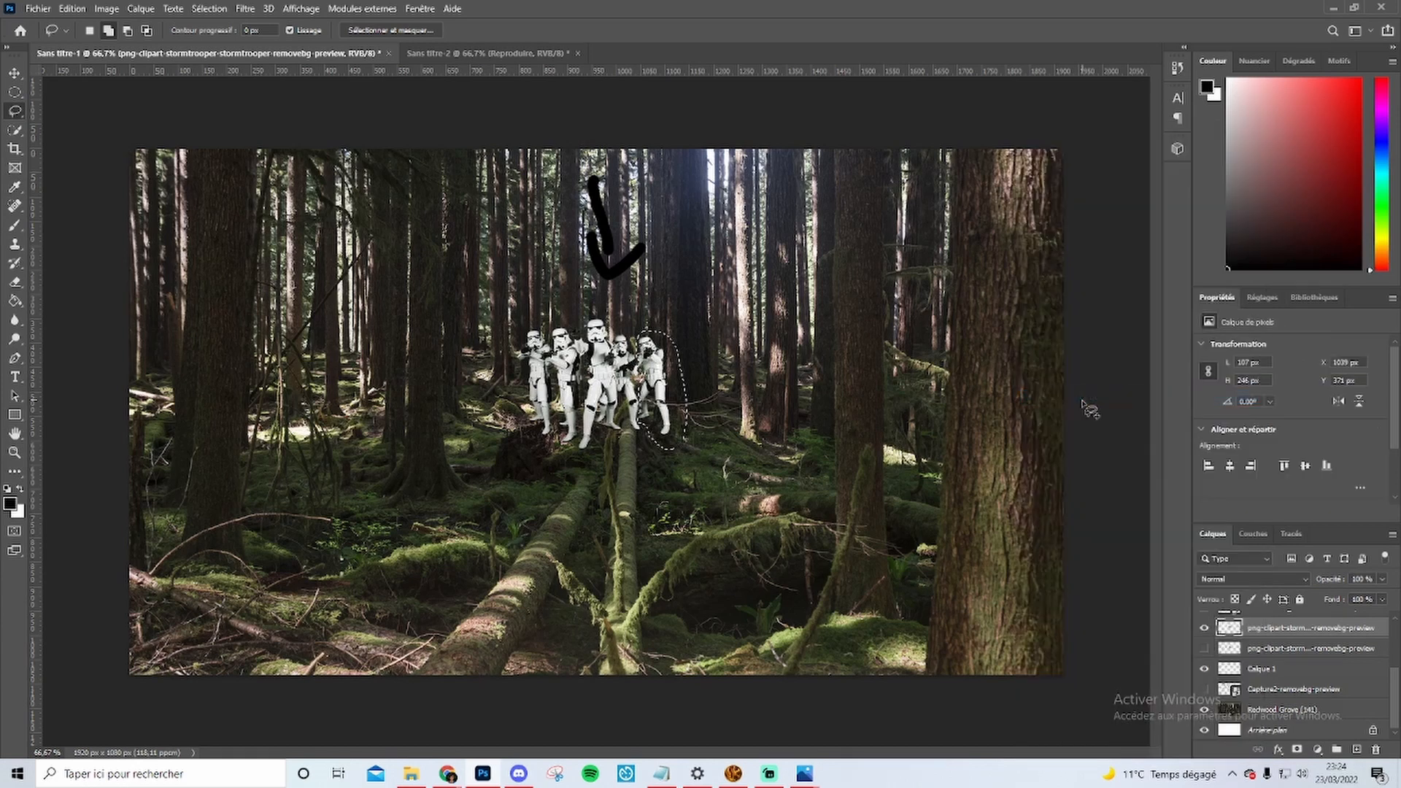
- Move the selected trooper away from the group toward the right-hand trees, scale it to about 222%, and flip it horizontally
key(ctrl+t)
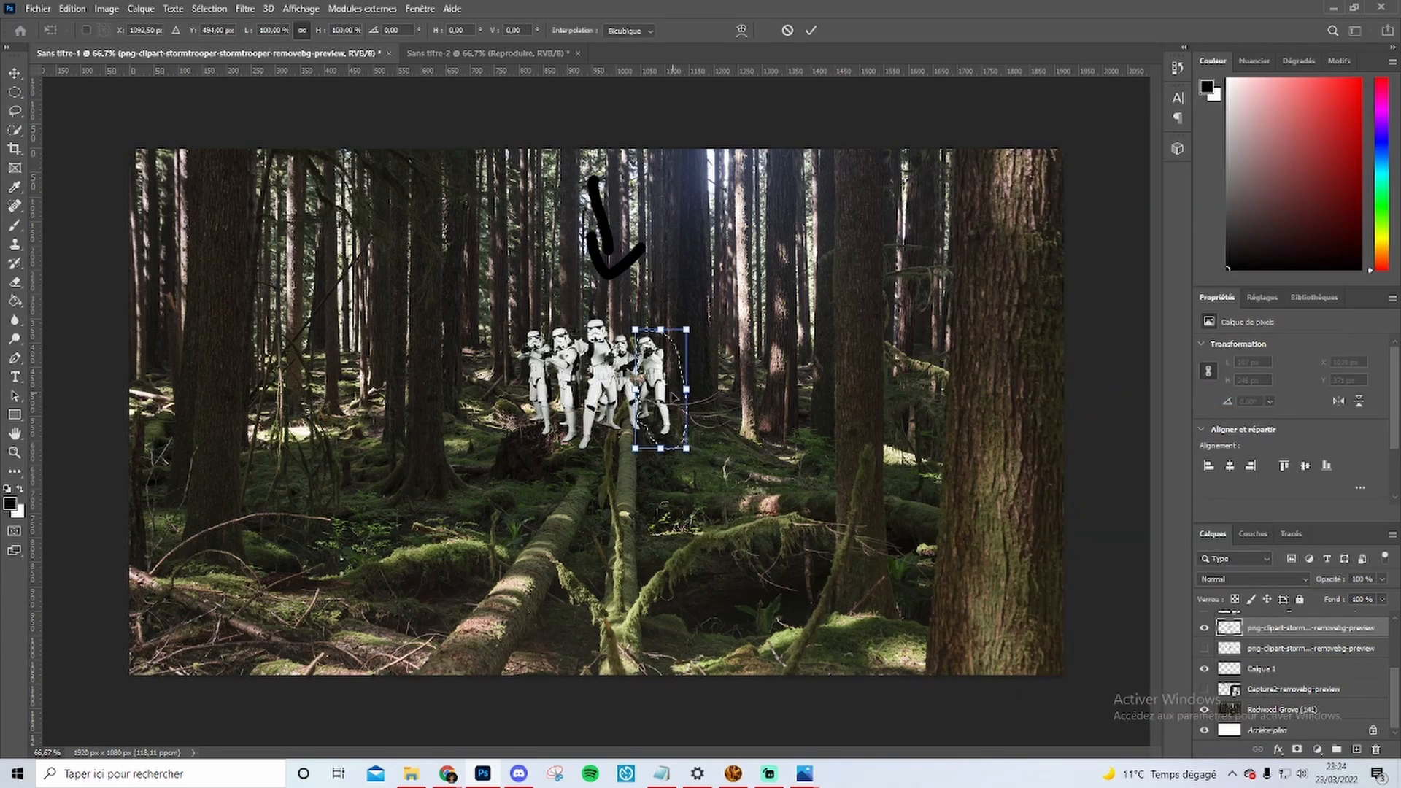
drag(659, 396, 780, 438)
drag(759, 486, 738, 413)
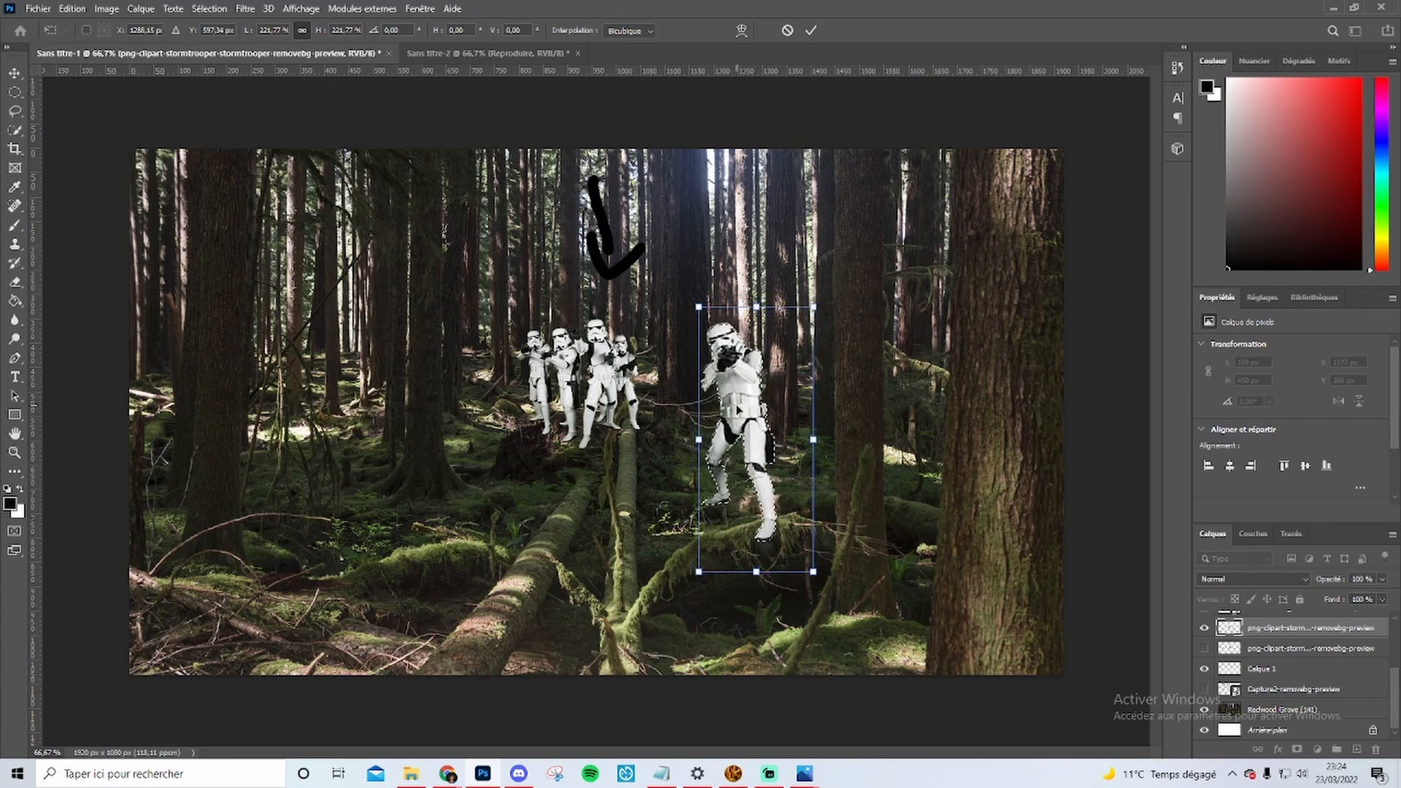
right_click(738, 406)
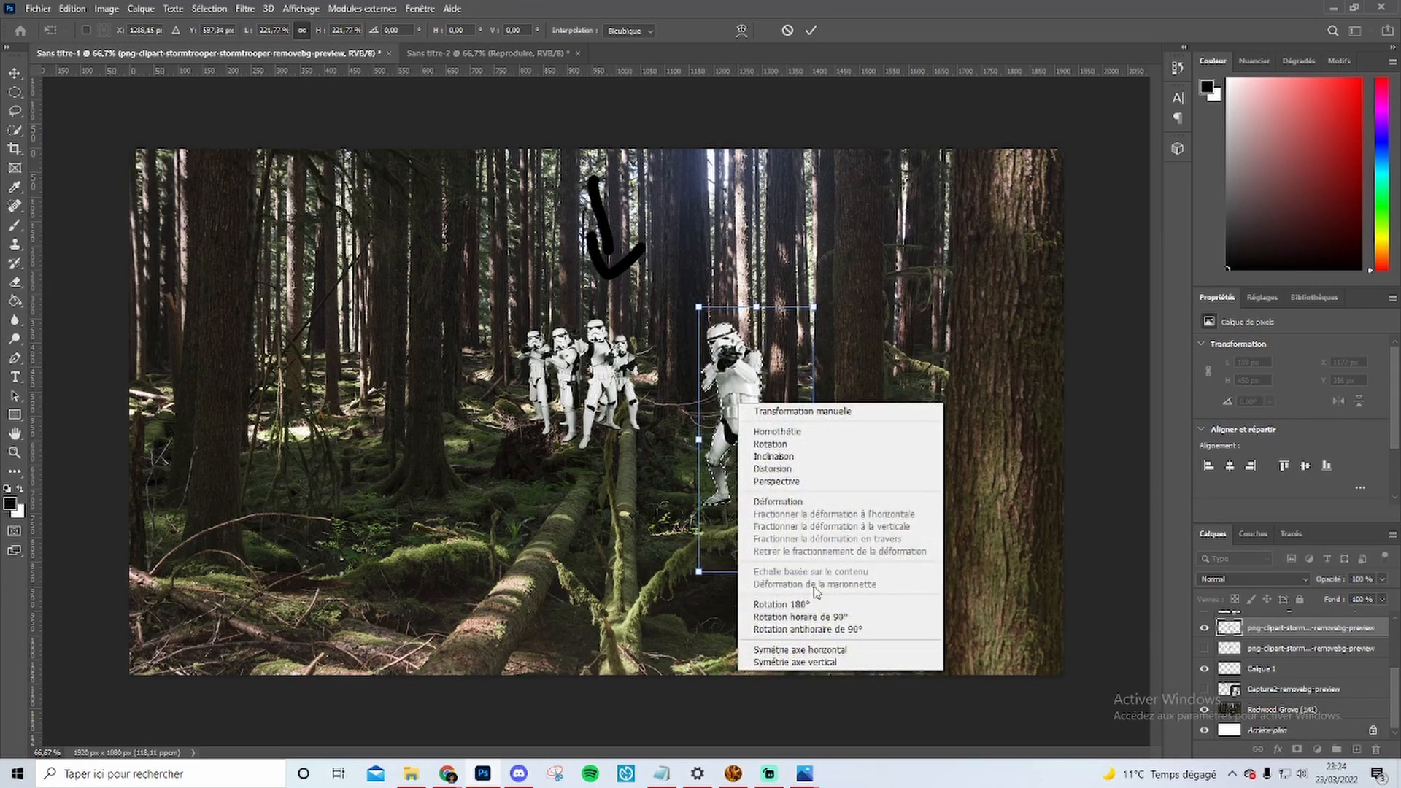
click(825, 651)
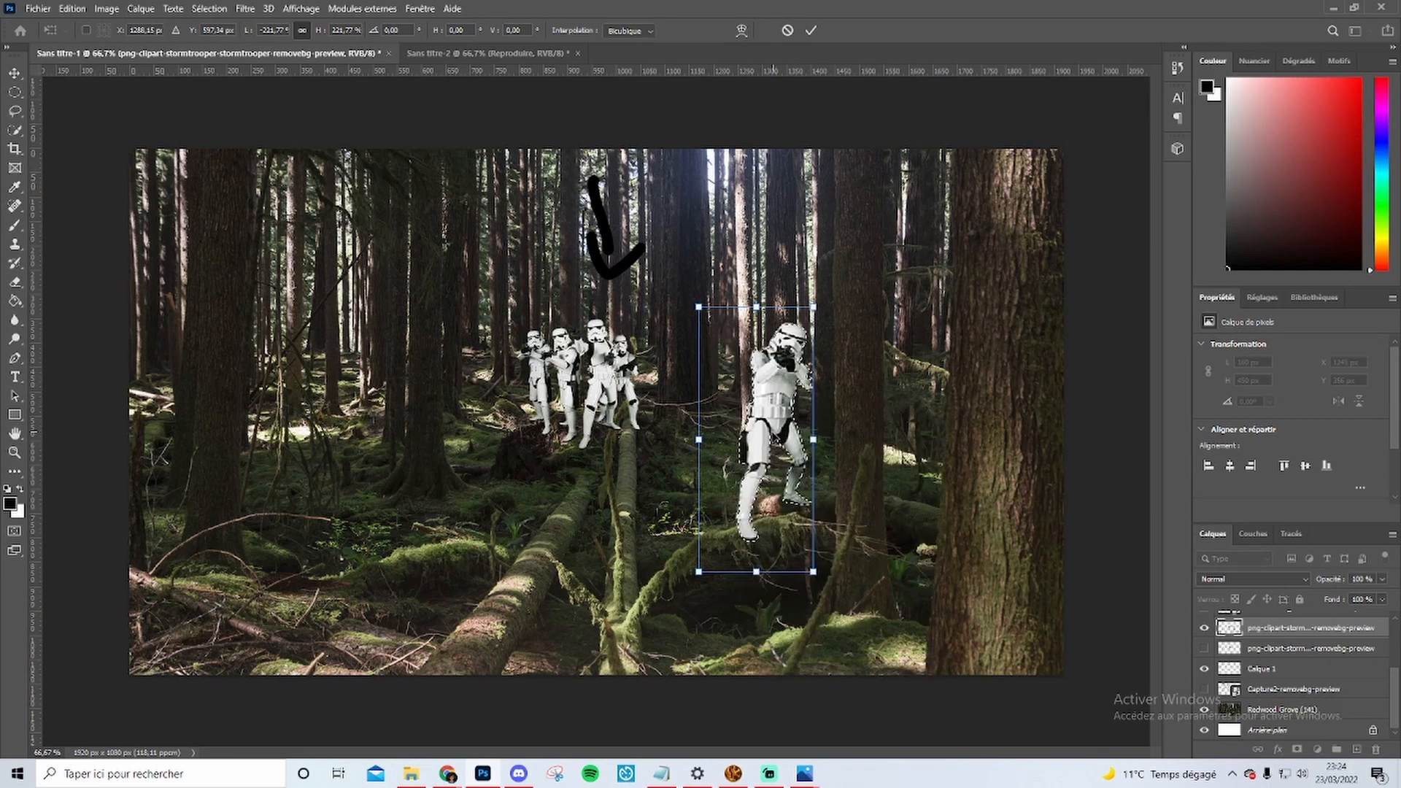
drag(758, 437, 732, 440)
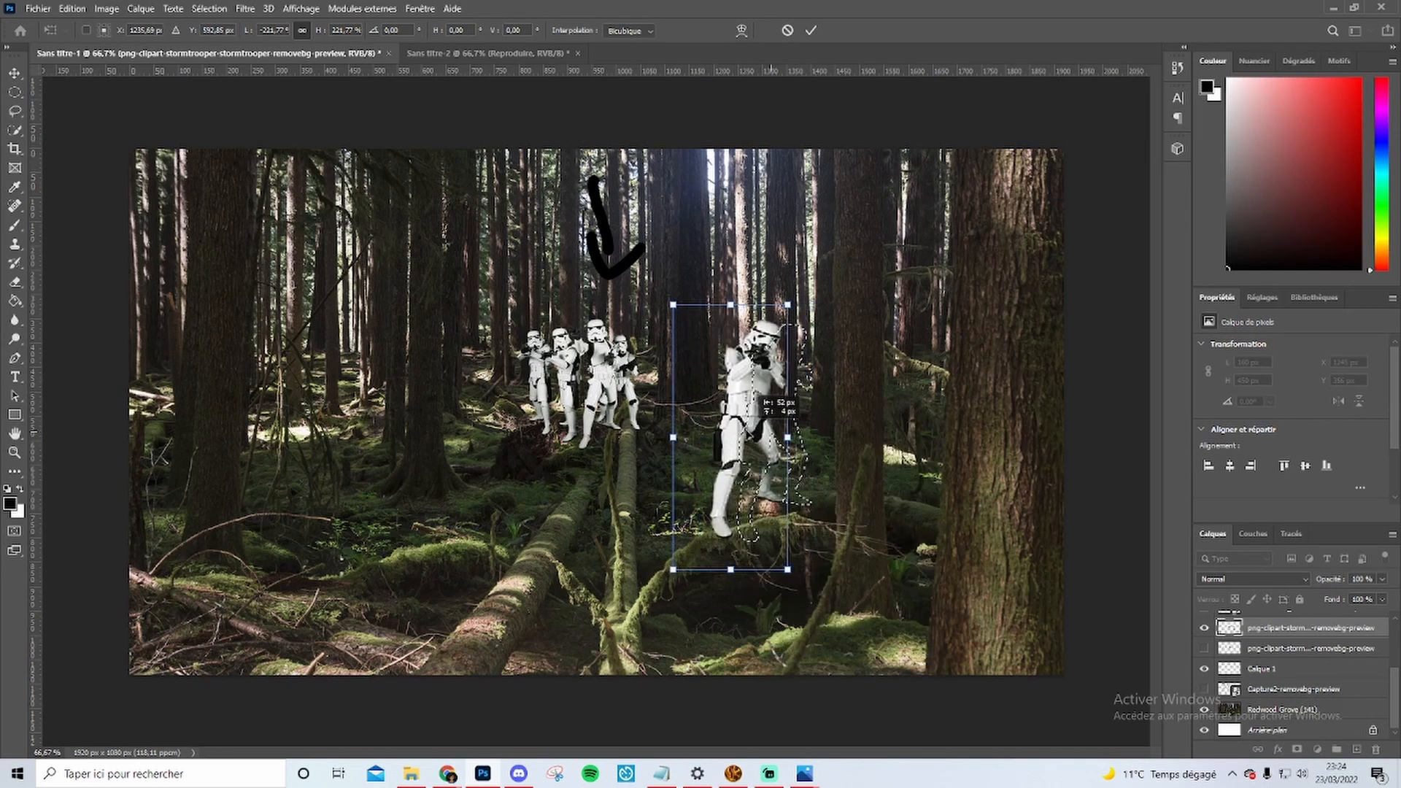
click(812, 30)
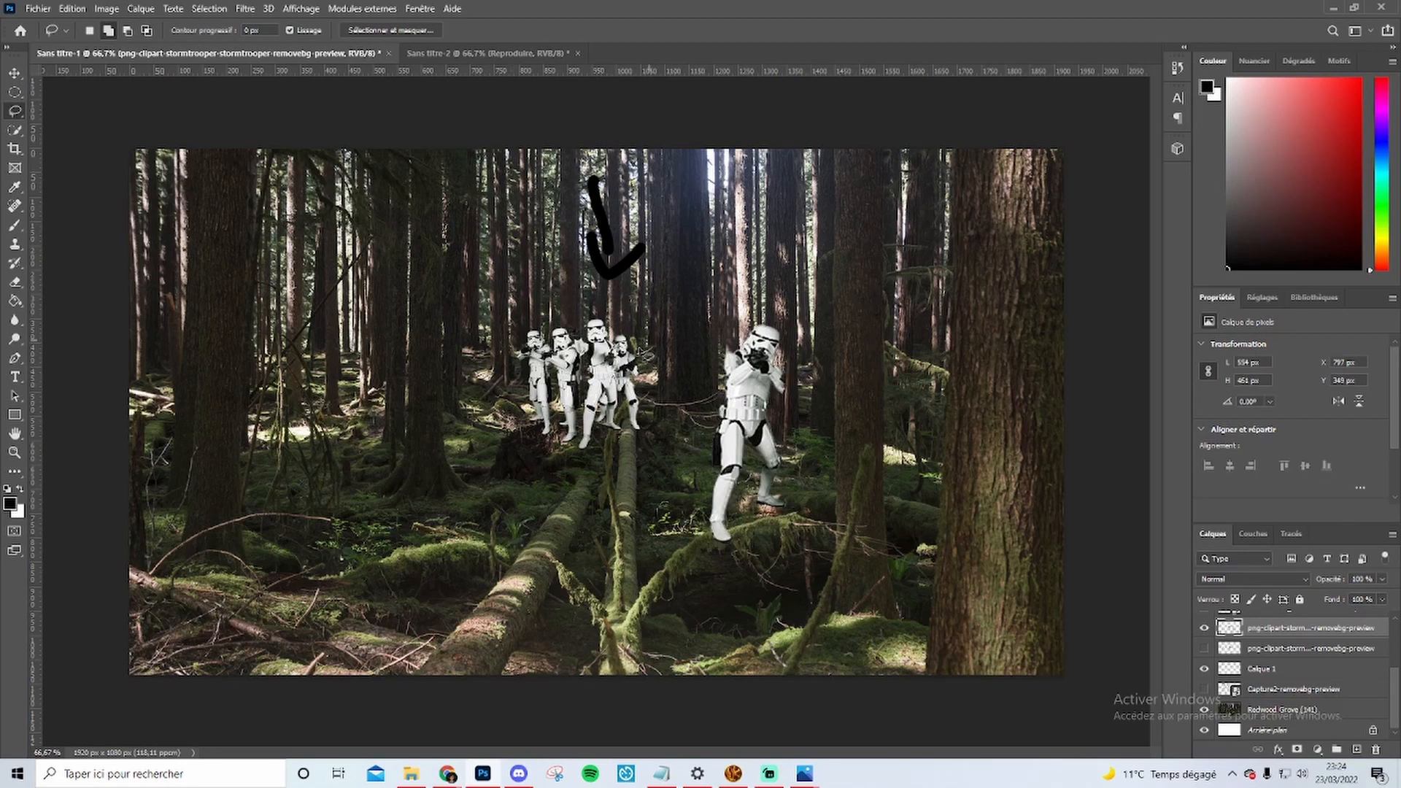
- Try moving the whole rasterized stormtrooper layer, and the enlarged trooper within a lasso selection
key(ctrl+t)
drag(672, 377, 636, 347)
click(787, 30)
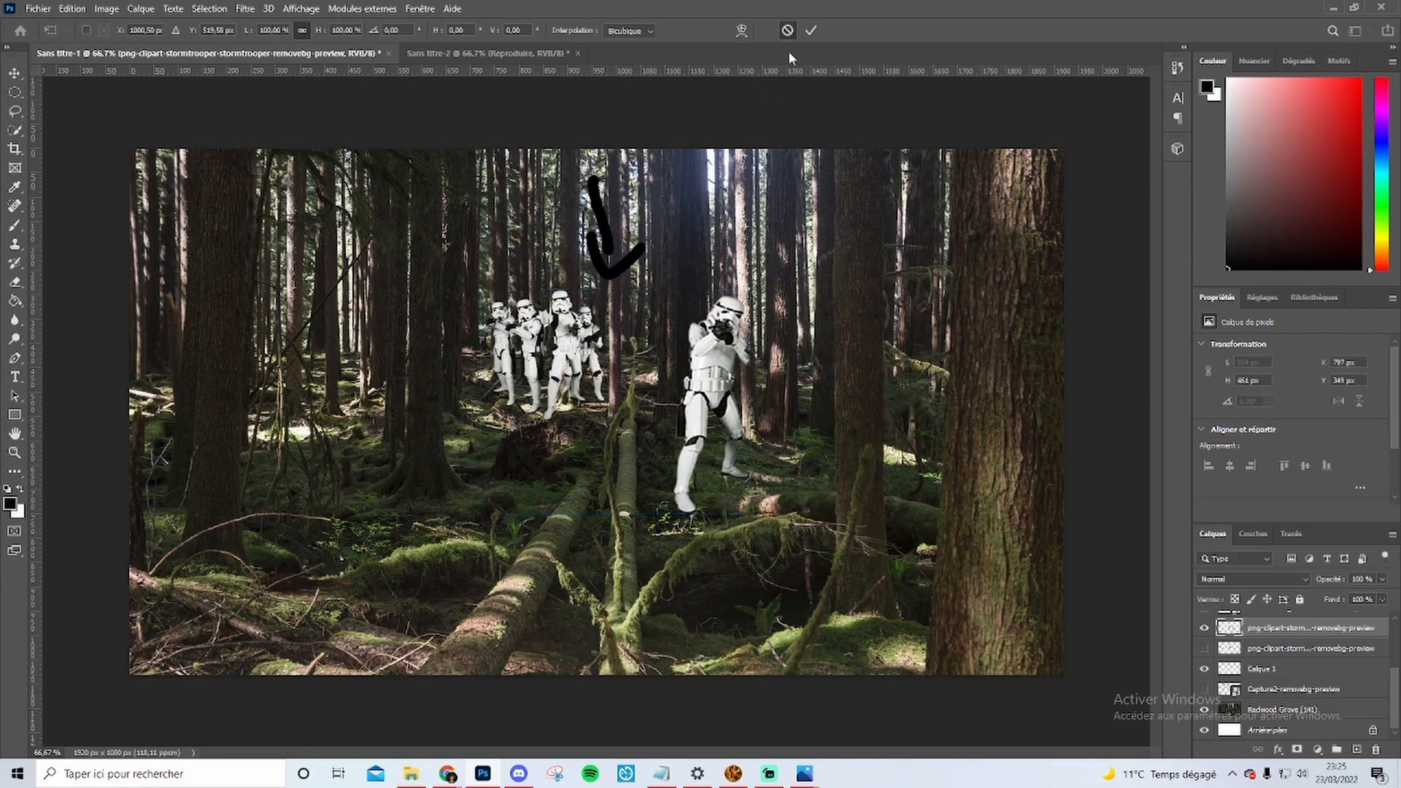
mouse_move(777, 299)
mouse_down()
mouse_move(730, 306)
mouse_move(630, 499)
mouse_move(647, 540)
mouse_up()
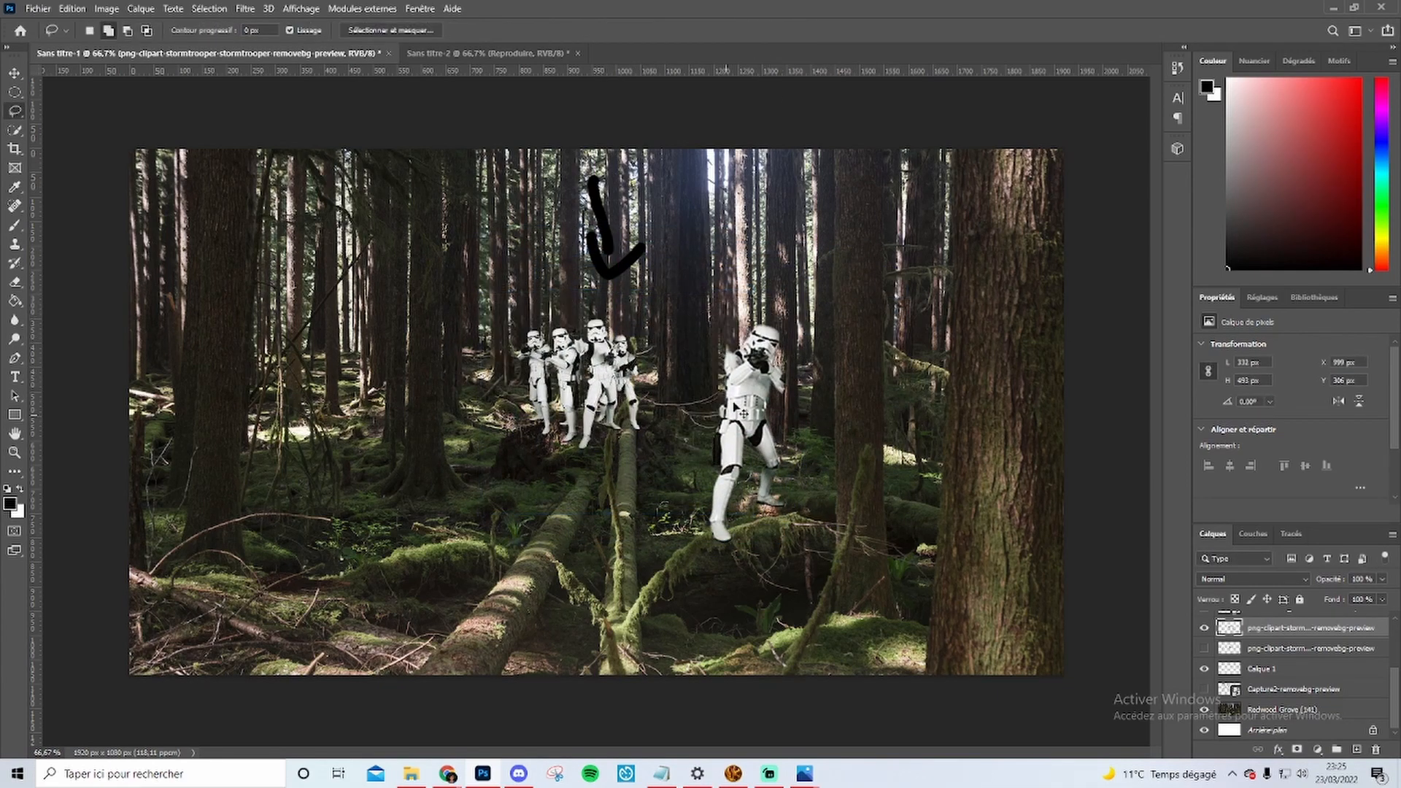
key(ctrl+d)
mouse_move(762, 297)
mouse_down()
mouse_move(713, 355)
mouse_move(817, 554)
mouse_move(821, 299)
mouse_move(763, 296)
mouse_up()
key(ctrl+t)
mouse_move(760, 397)
mouse_down()
mouse_move(833, 346)
mouse_move(540, 419)
mouse_move(761, 371)
mouse_up()
click(789, 31)
- Delete the rasterized png-clipart layer containing the stormtrooper group and the enlarged trooper
key(Delete)
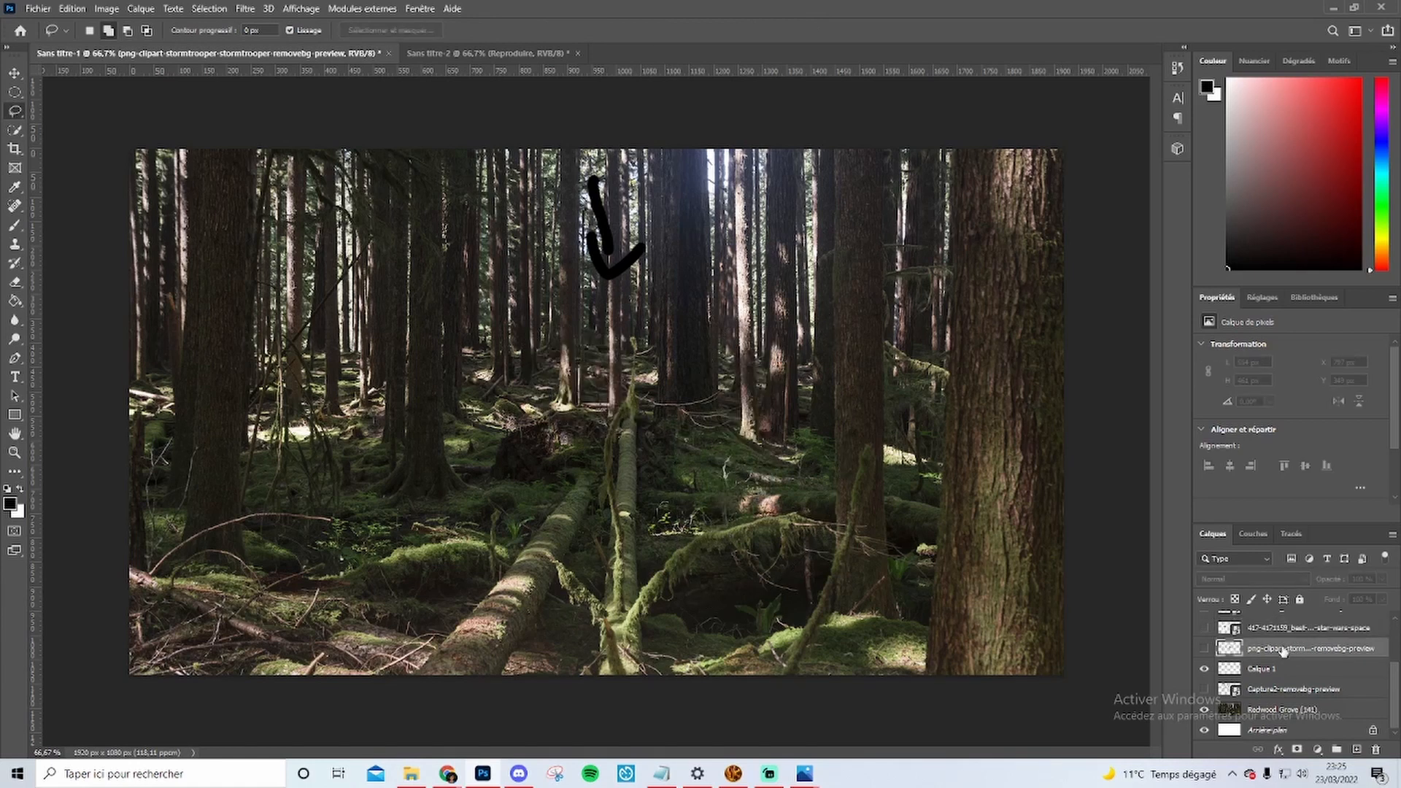
click(1274, 671)
key(Delete)
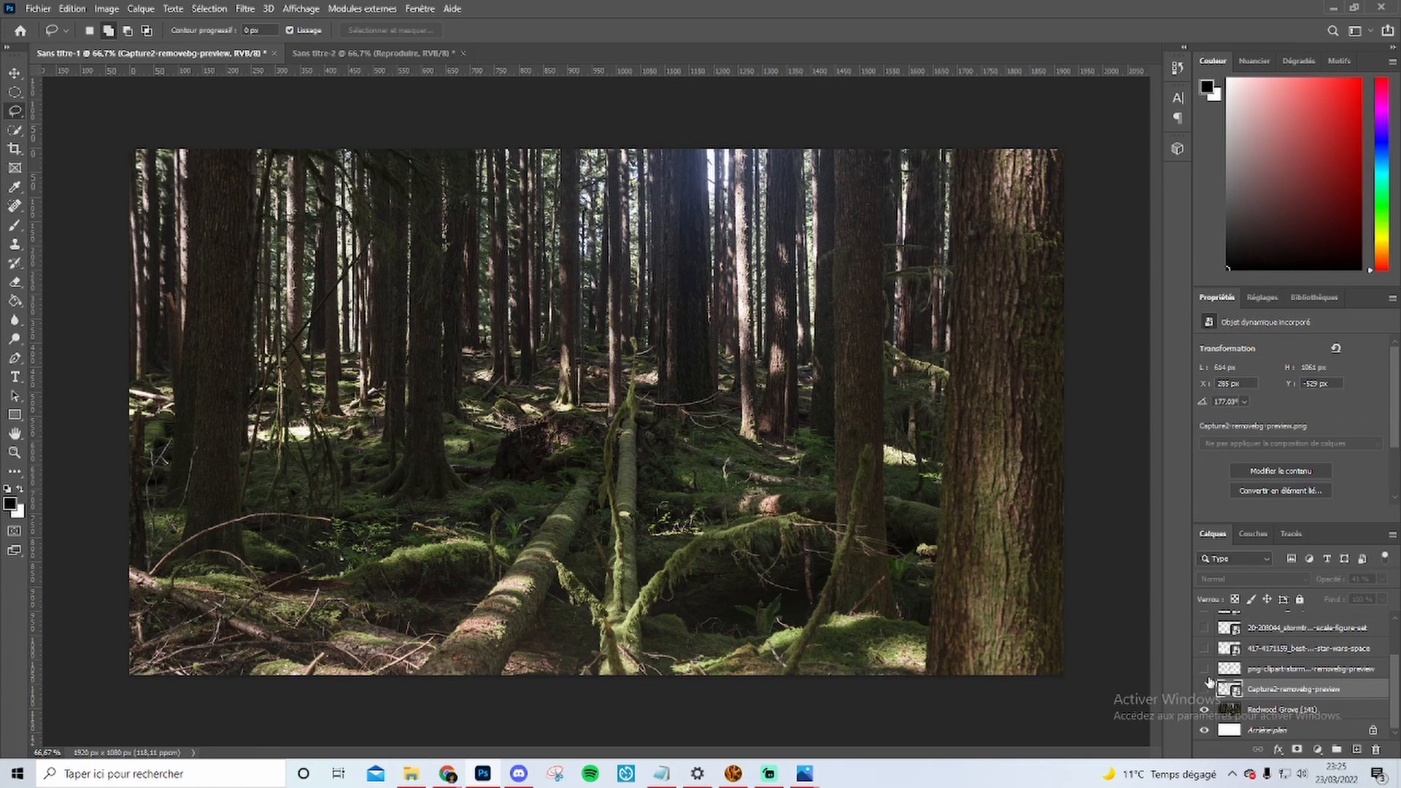
click(1204, 670)
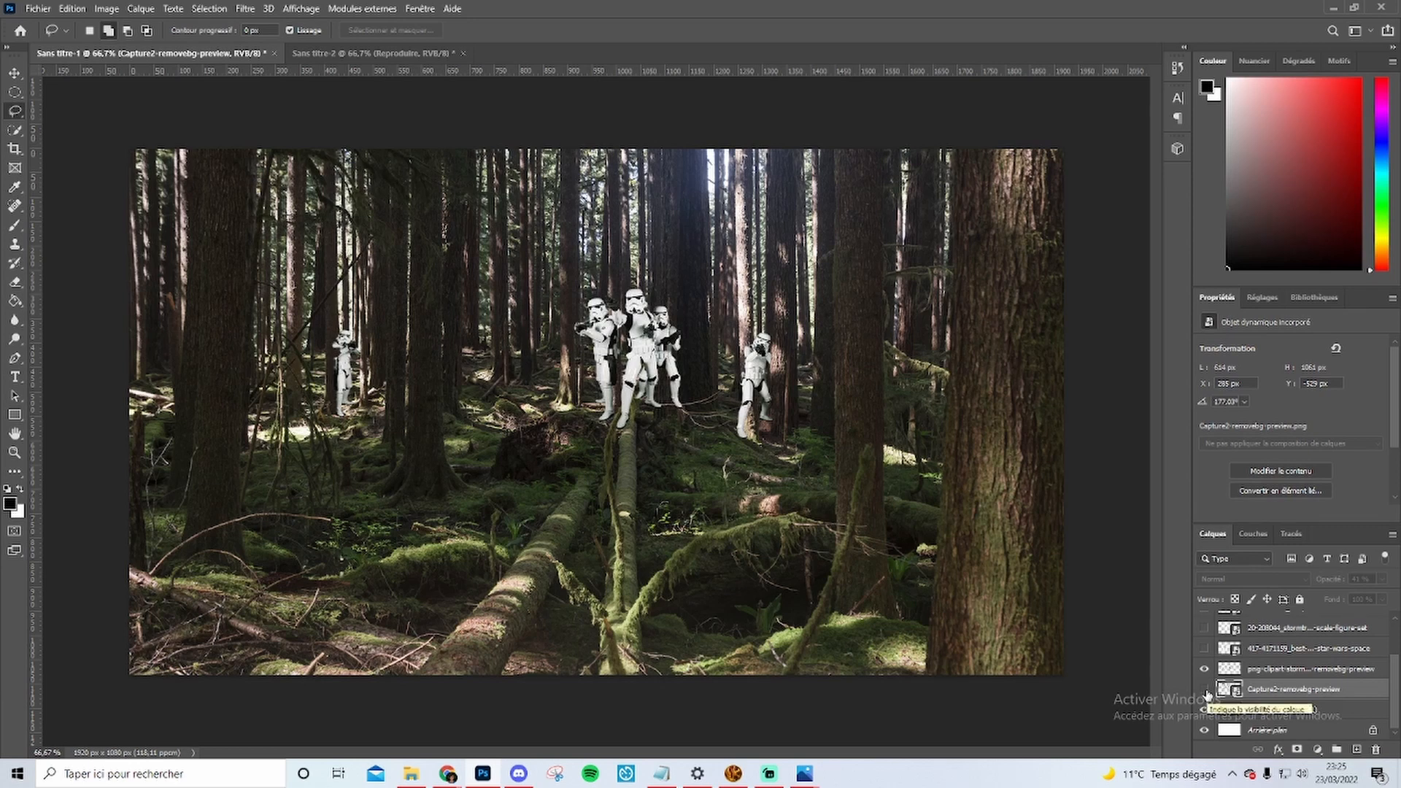
click(1206, 690)
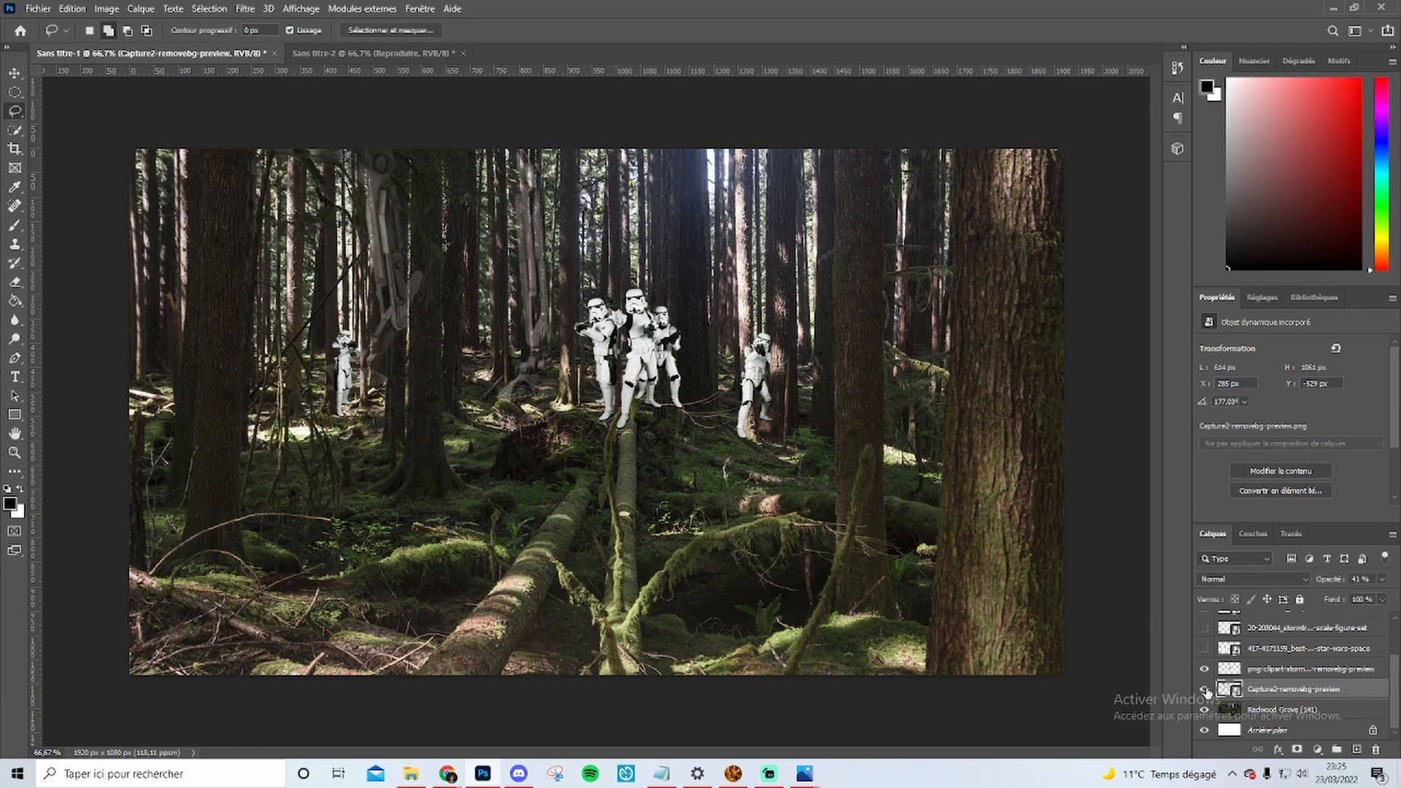
click(1204, 649)
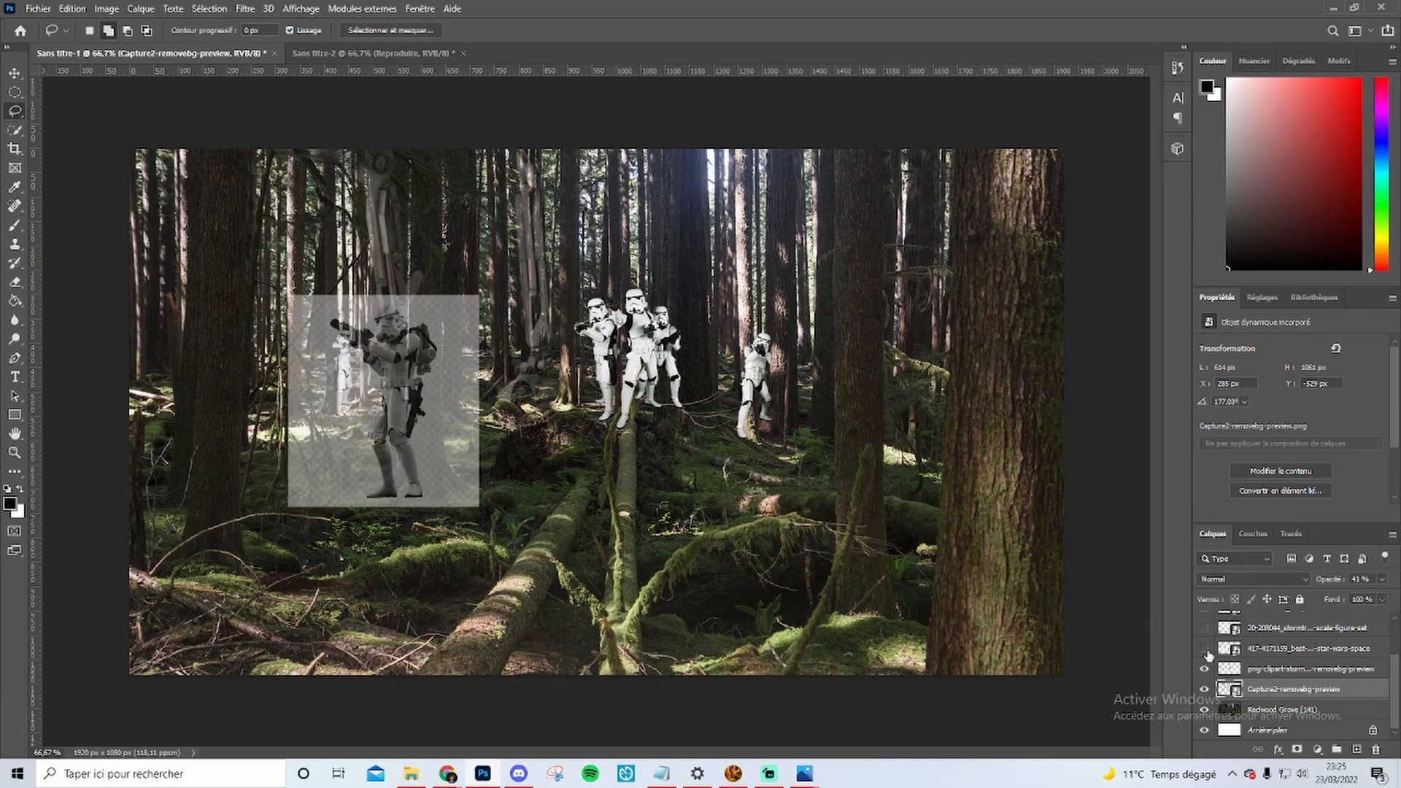
click(1204, 649)
click(1276, 649)
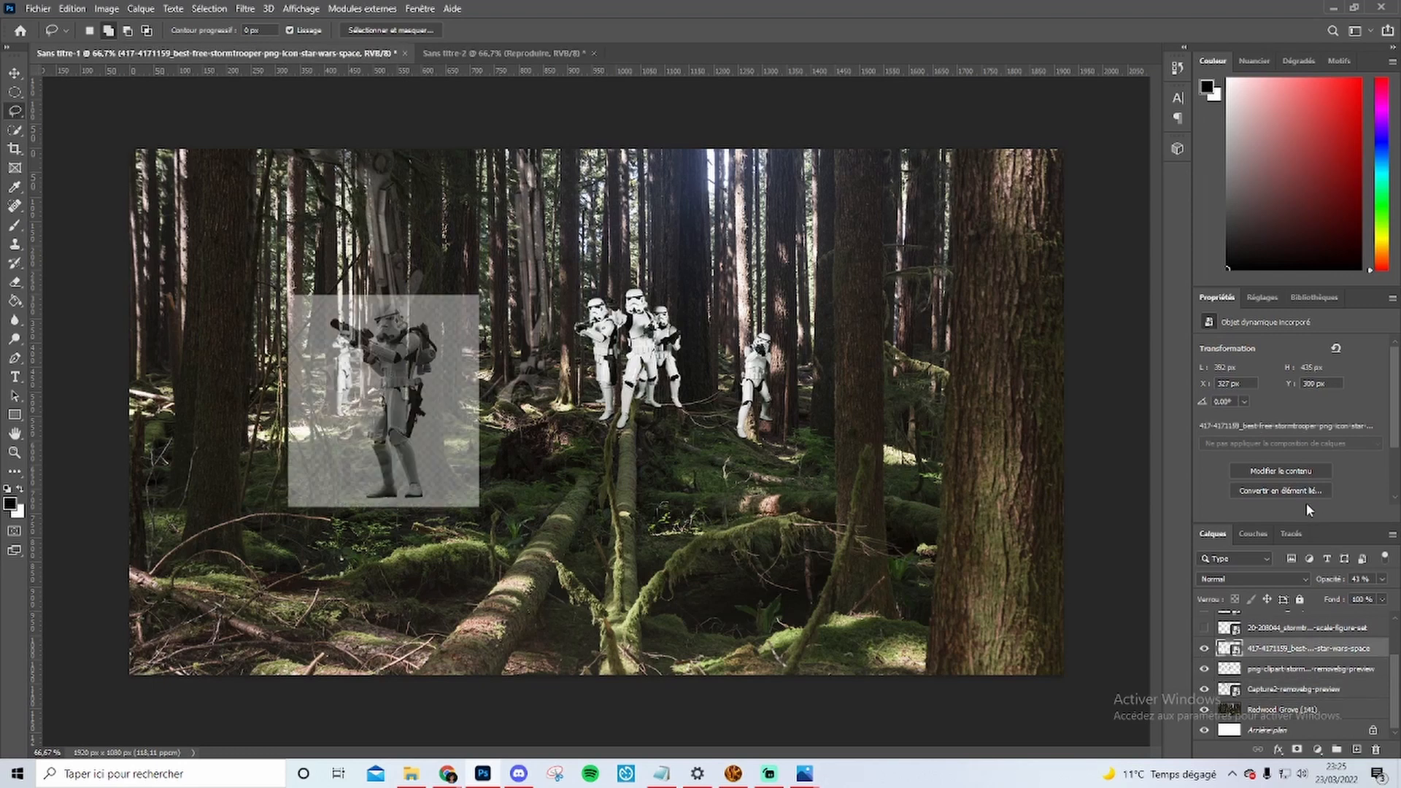
click(1297, 751)
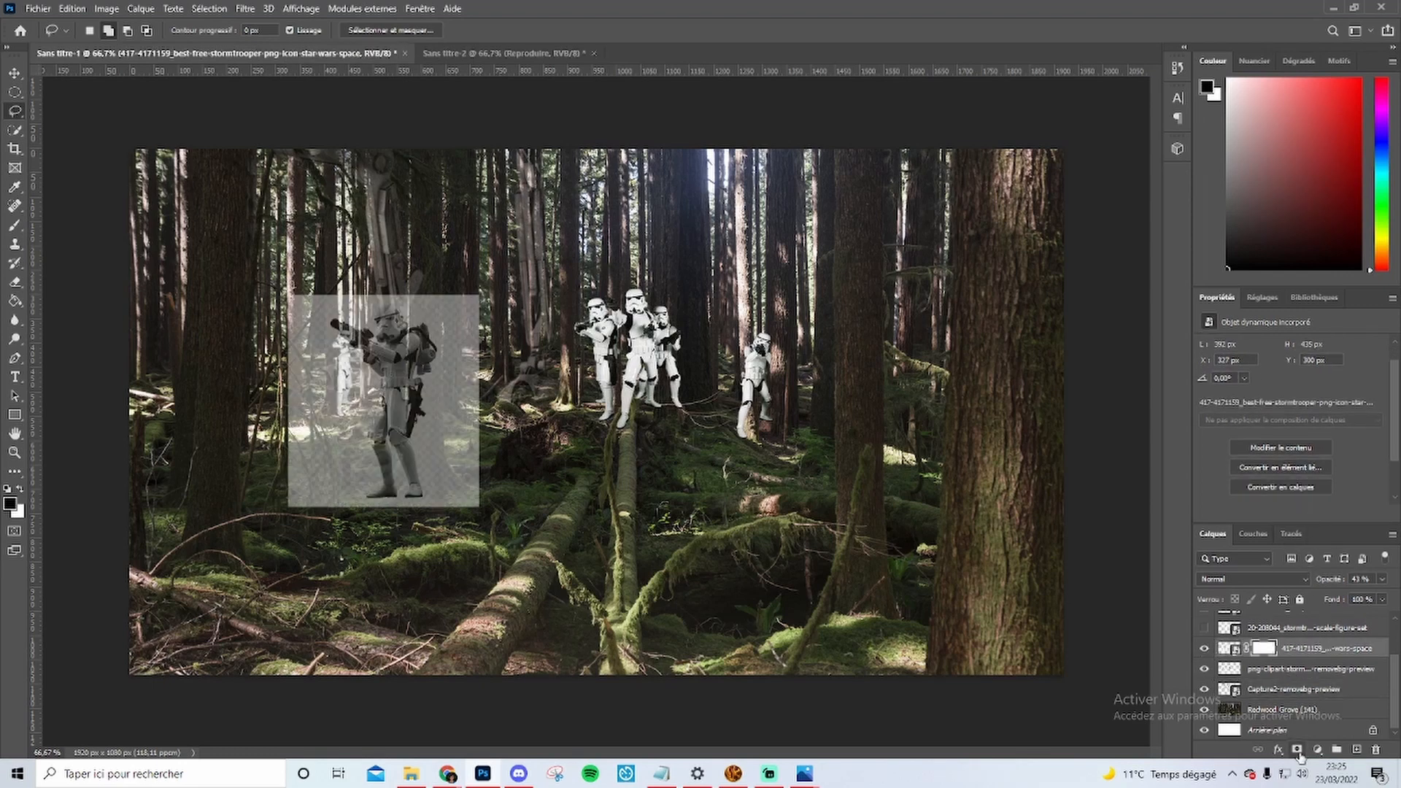
click(1310, 472)
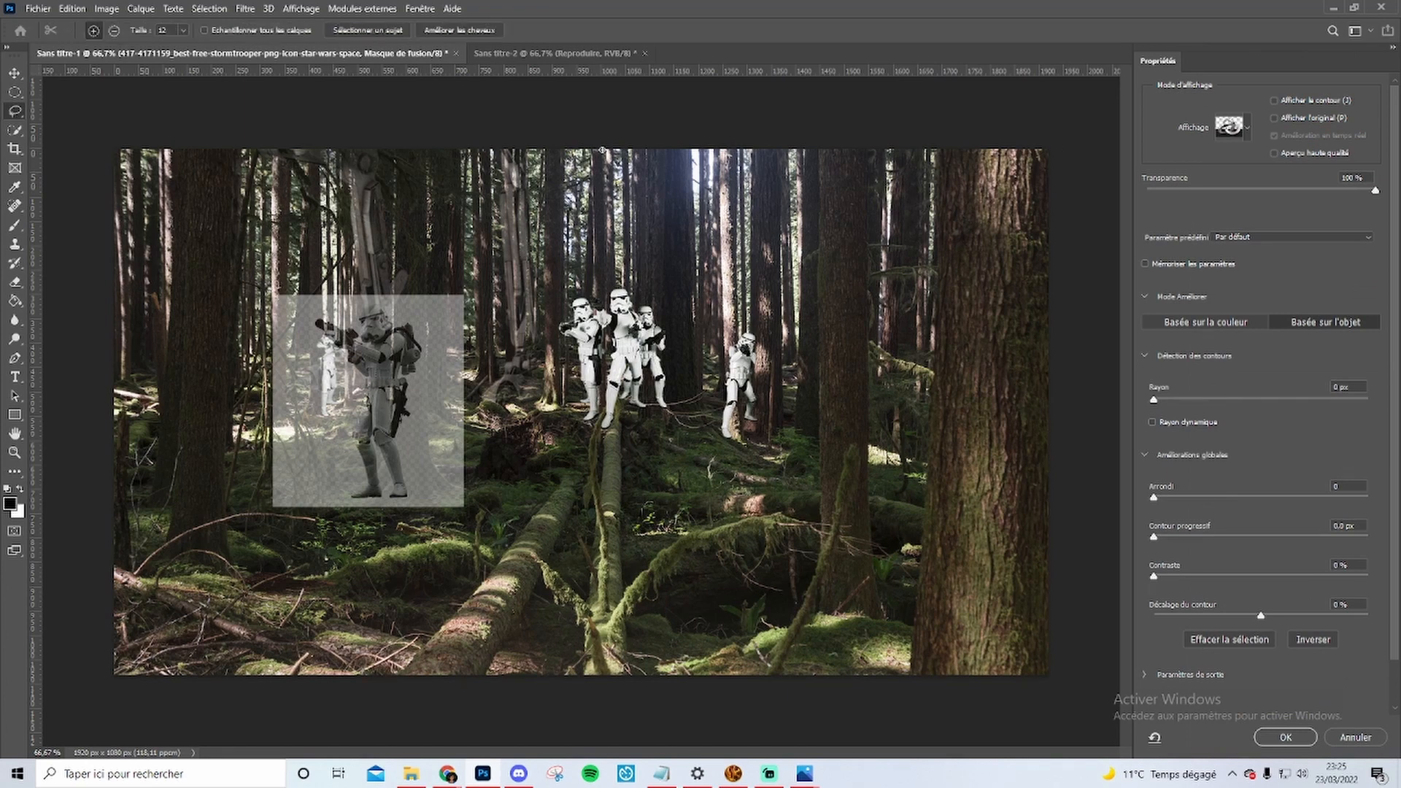
click(373, 30)
click(641, 287)
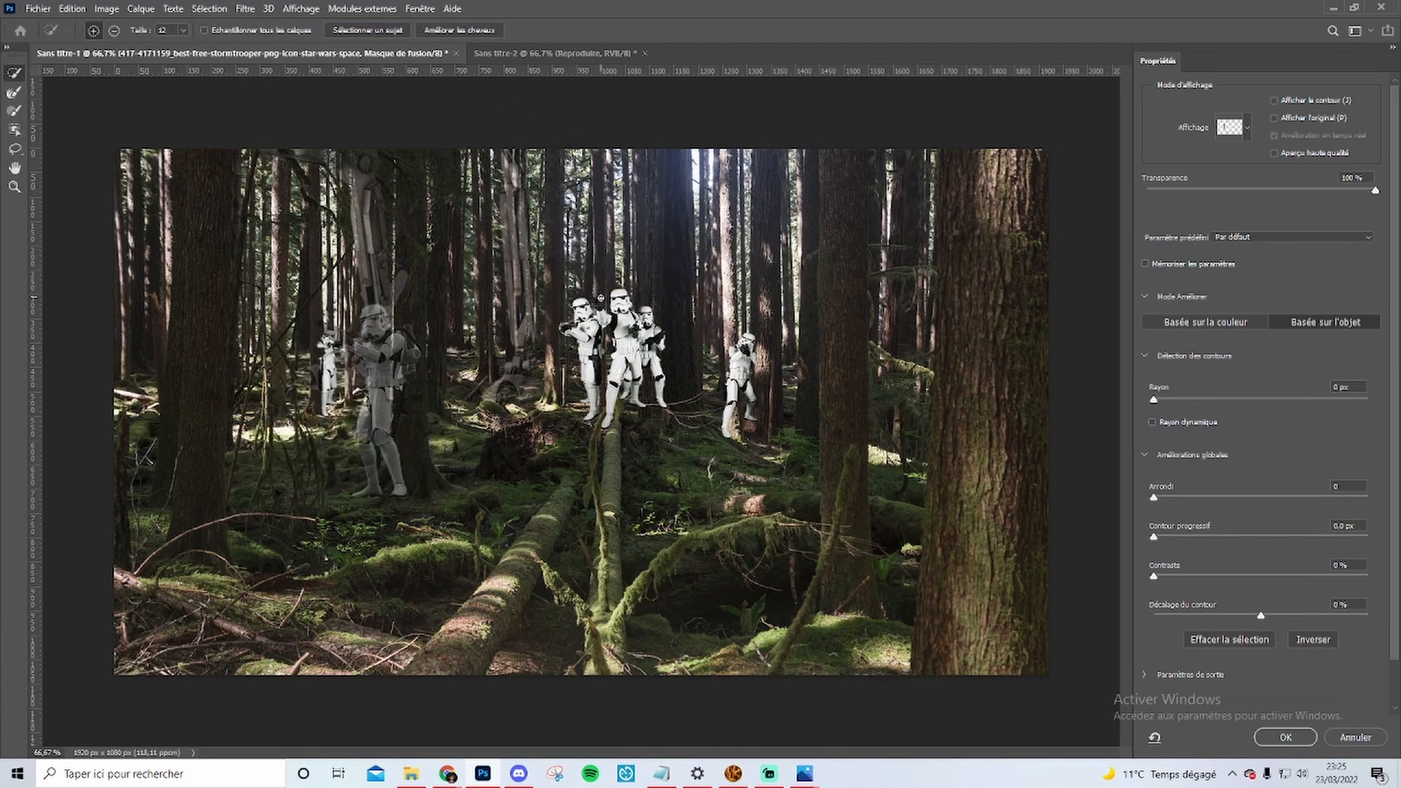
click(1284, 737)
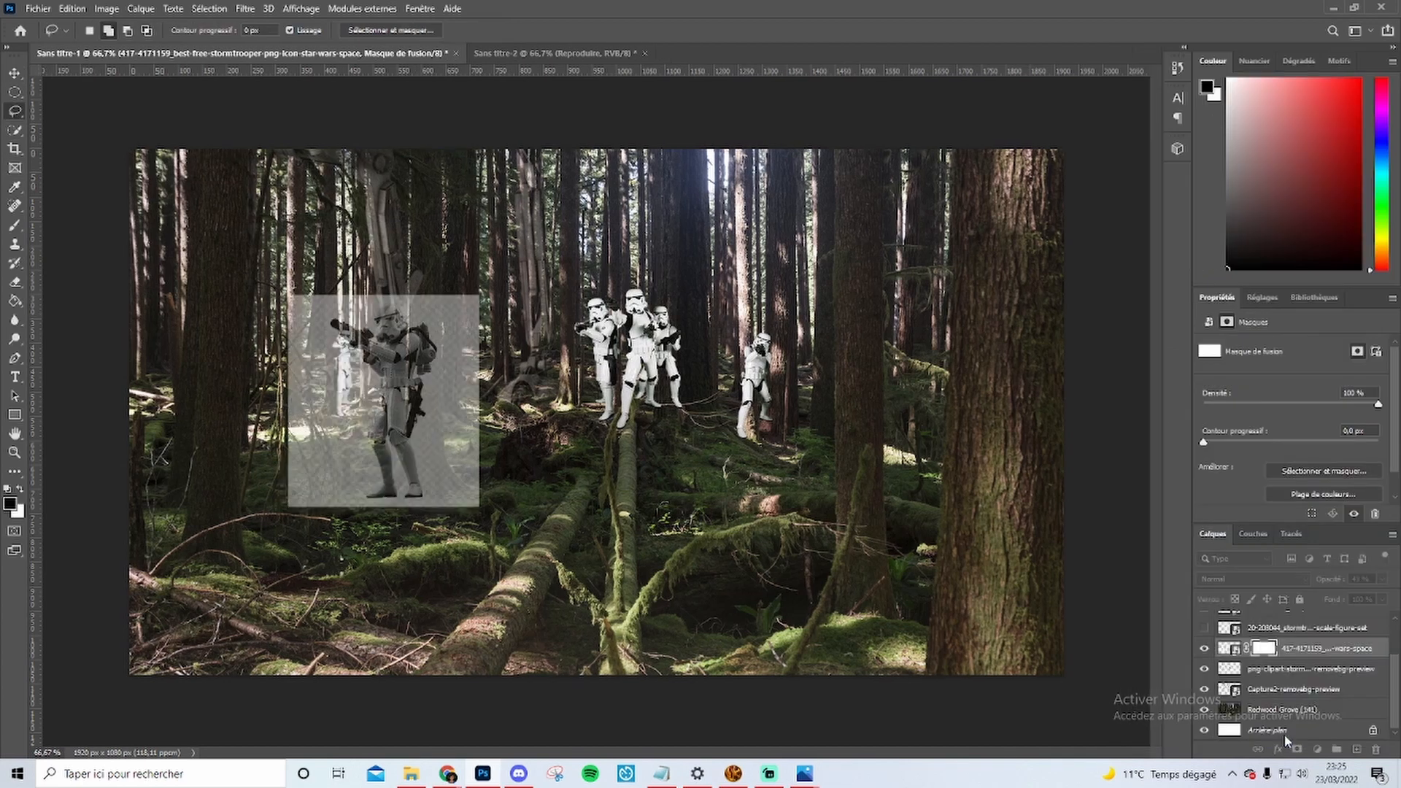
shift+click(1263, 648)
shift+click(1263, 648)
shift+click(1263, 648)
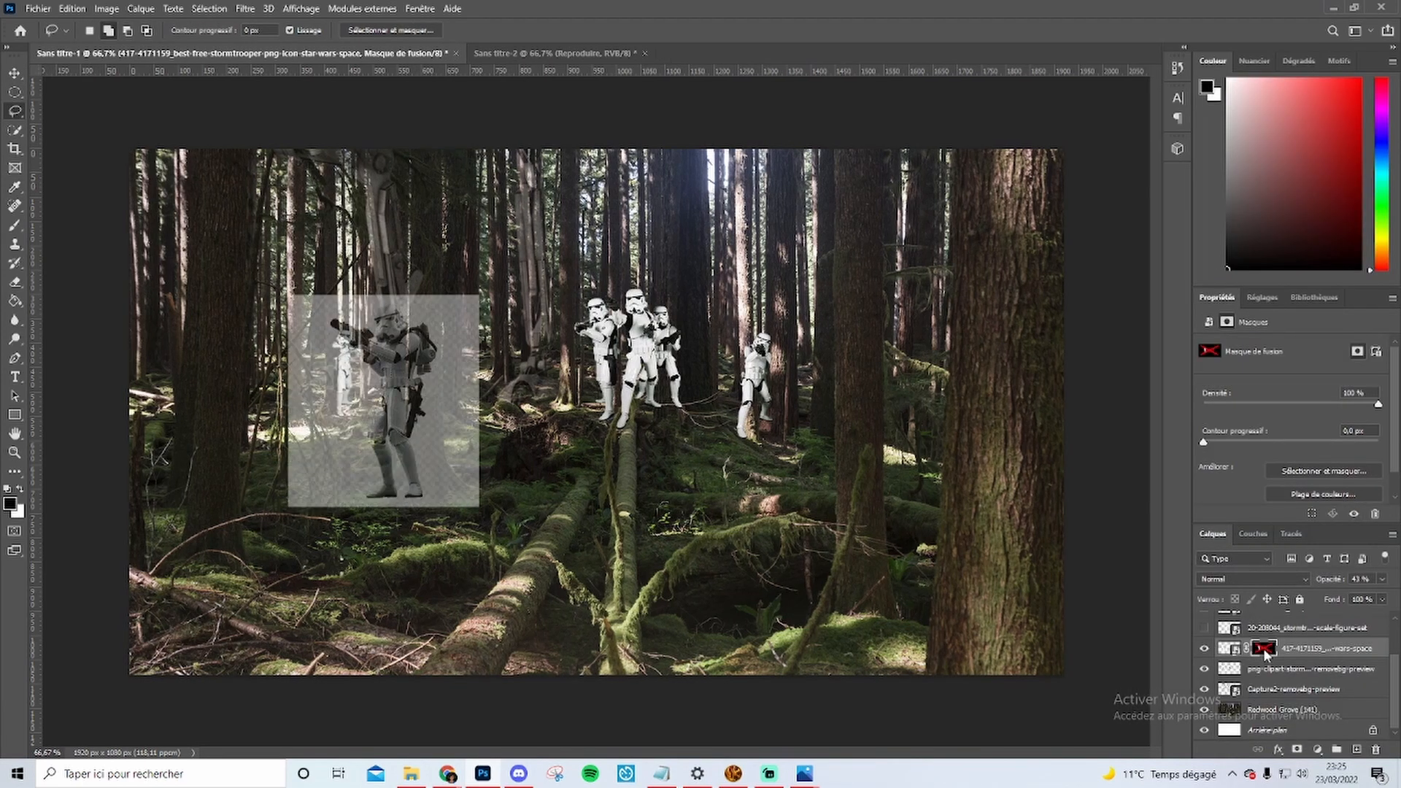
shift+click(1263, 648)
shift+click(1263, 648)
shift+click(1263, 647)
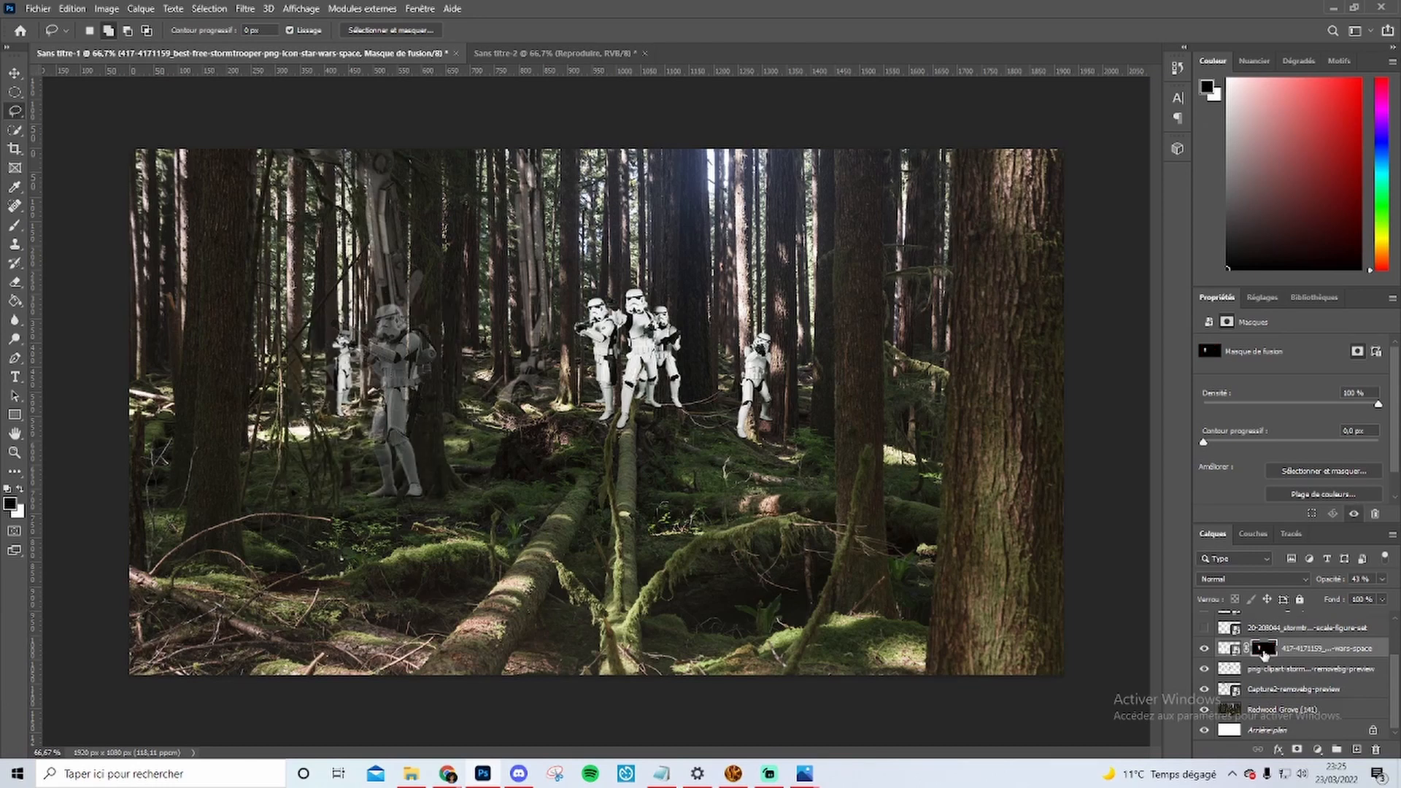
shift+click(1263, 648)
shift+click(1263, 648)
shift+click(1263, 648)
shift+click(1263, 647)
shift+click(1263, 648)
shift+click(1263, 648)
click(1383, 579)
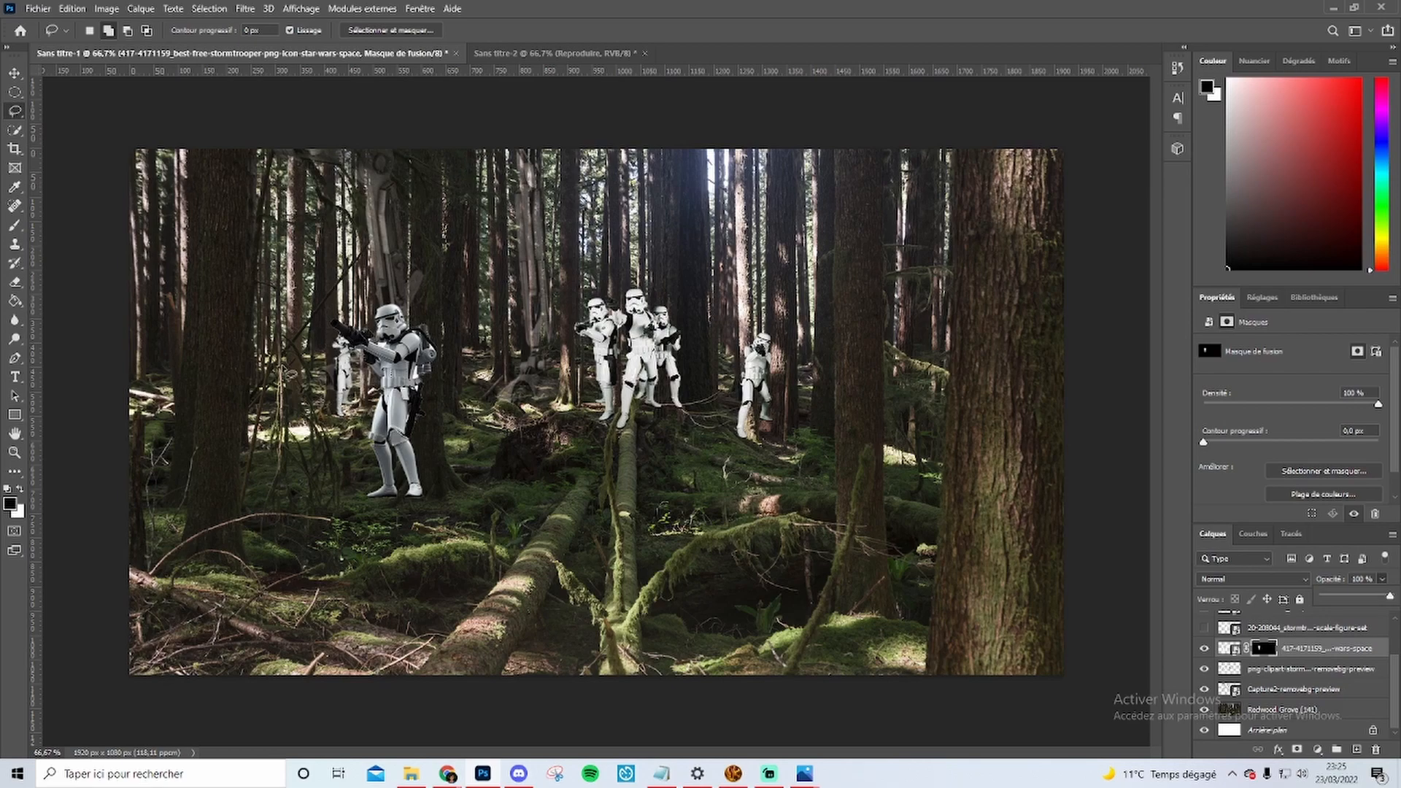
key(ctrl+1)
key(ctrl+plus)
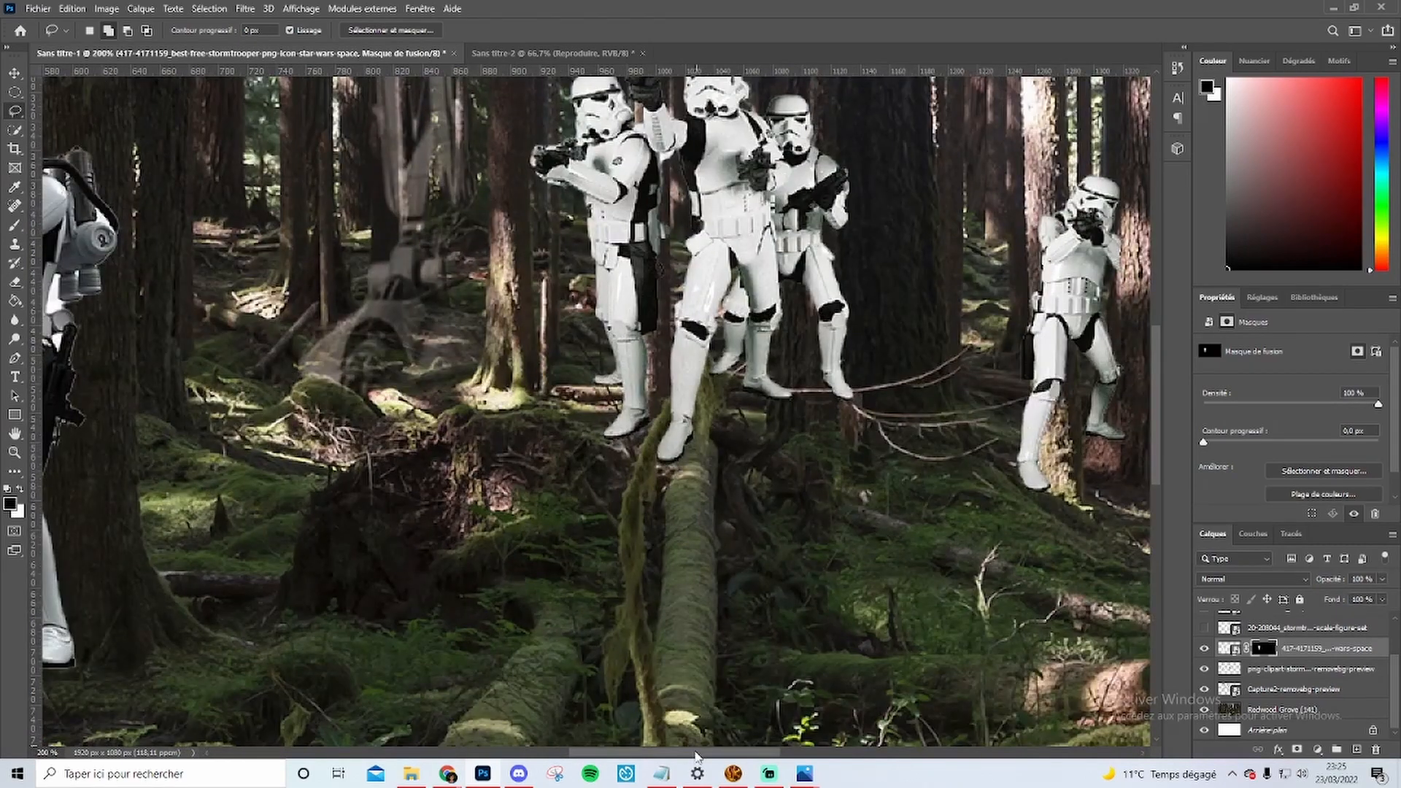
drag(700, 751, 589, 750)
scroll(629, 628, up, 9)
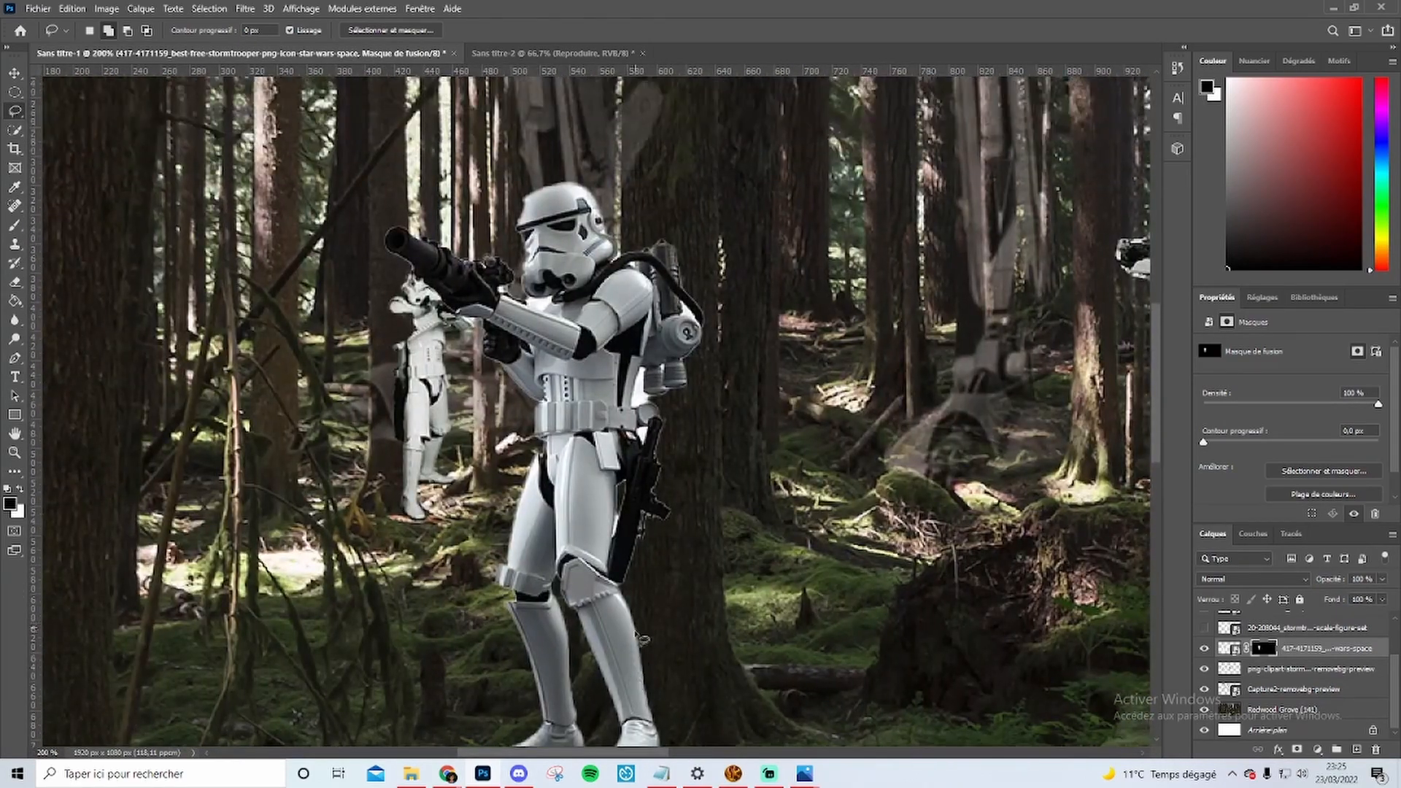
scroll(523, 340, up, 1)
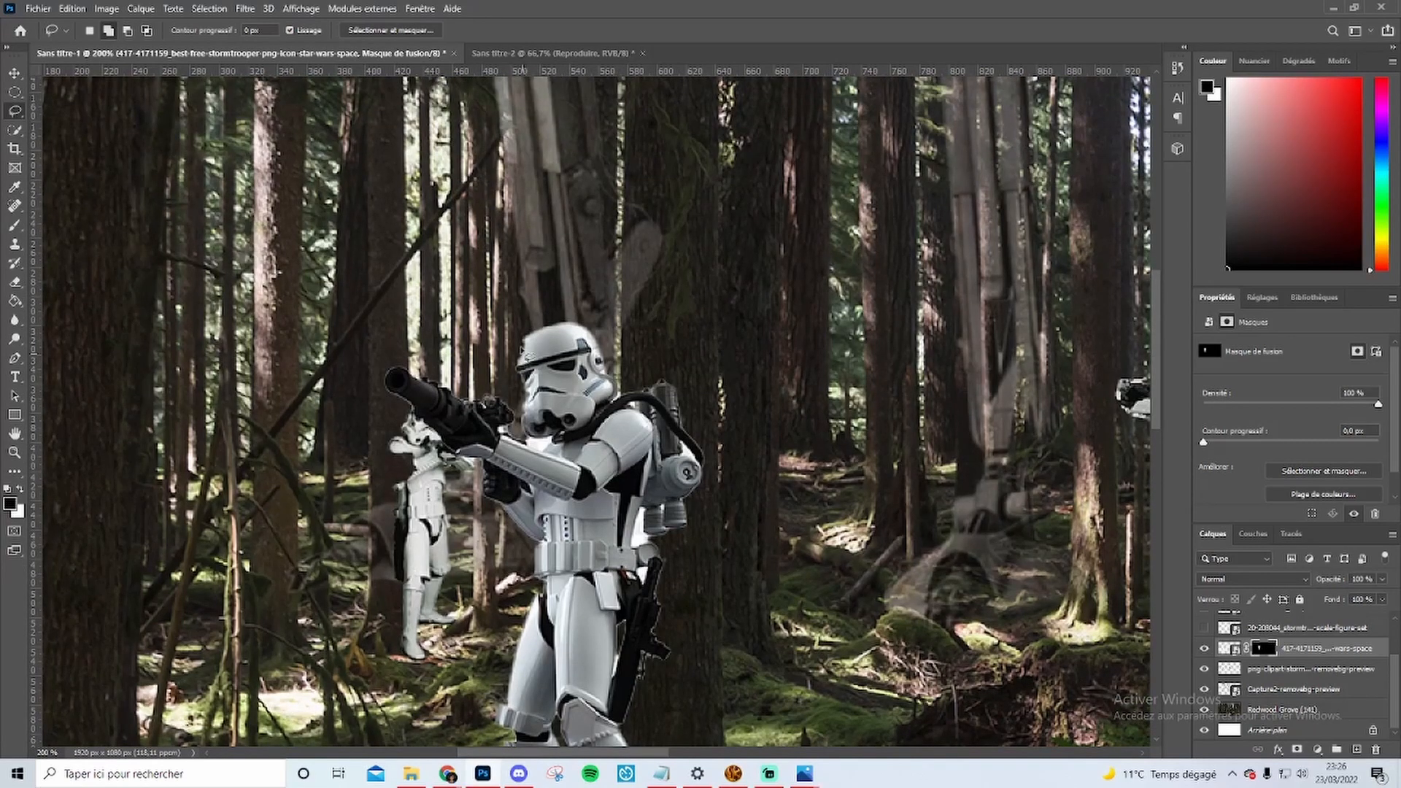
scroll(521, 336, down, 2)
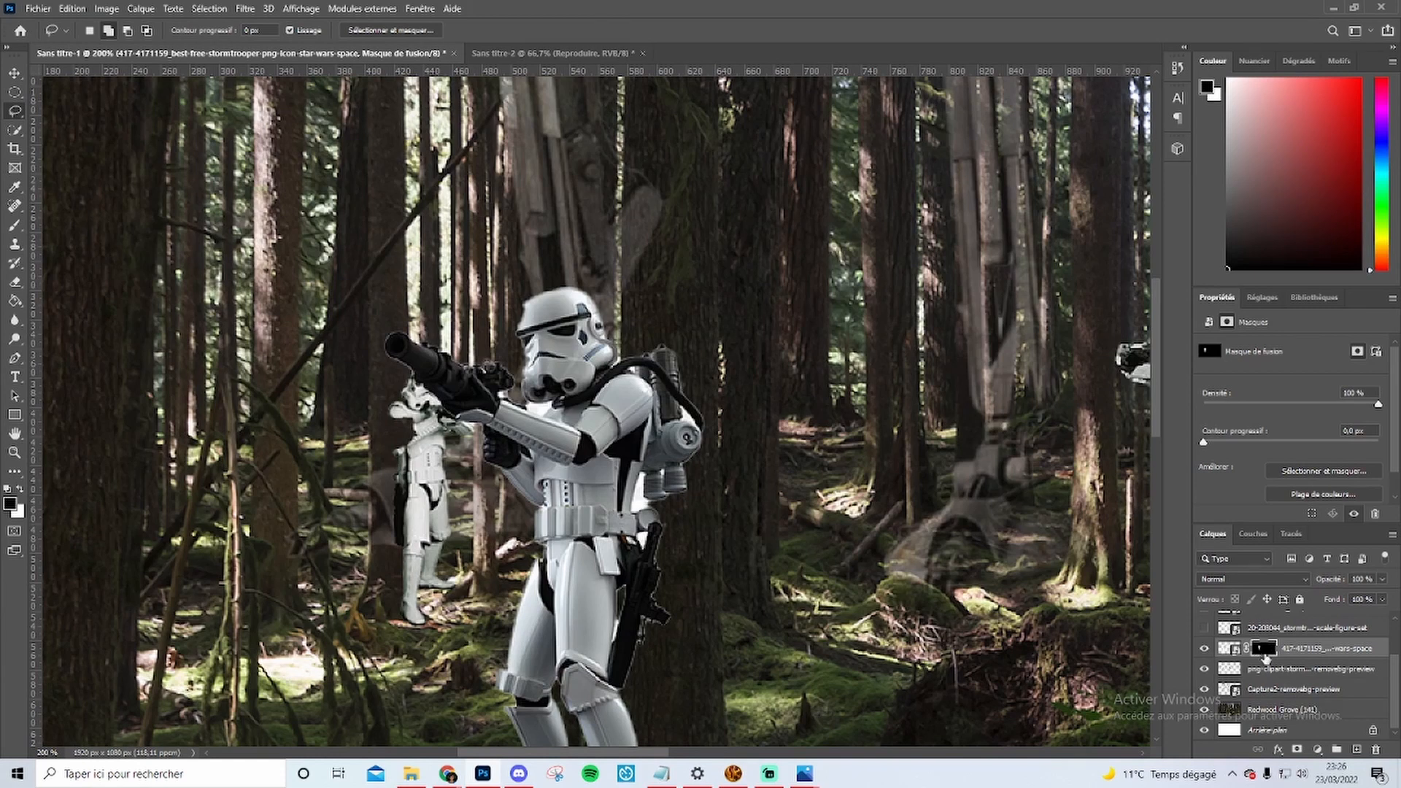
click(1226, 649)
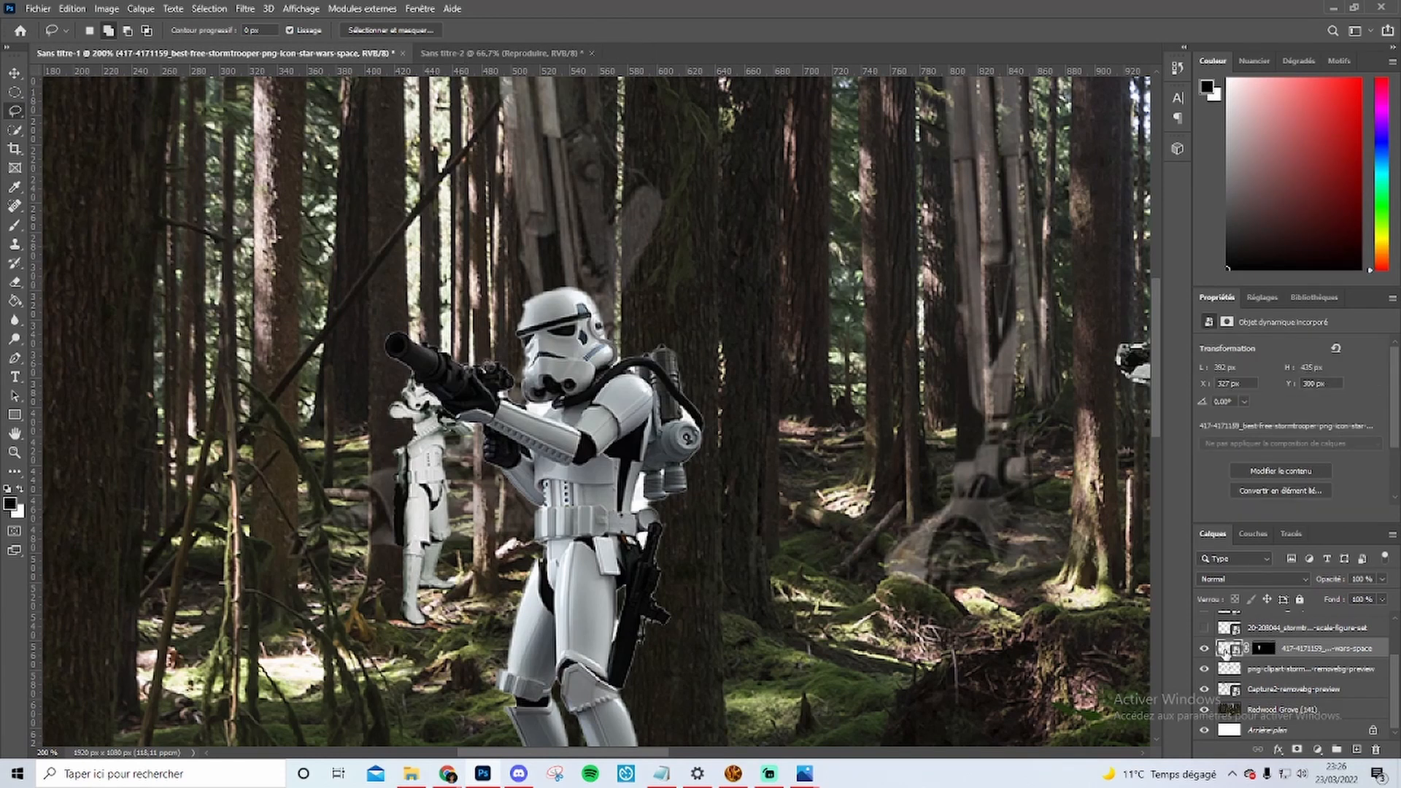
click(1268, 656)
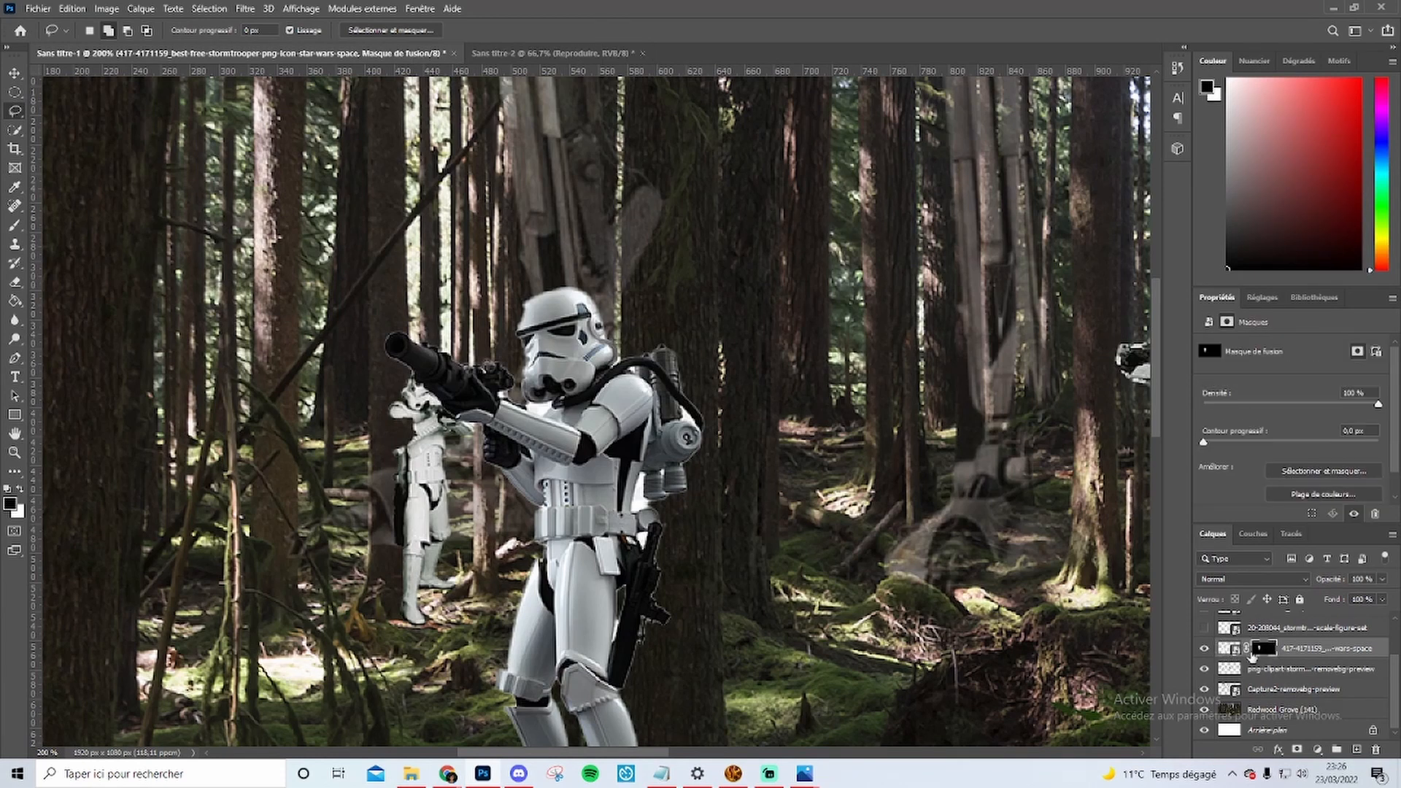
key(b)
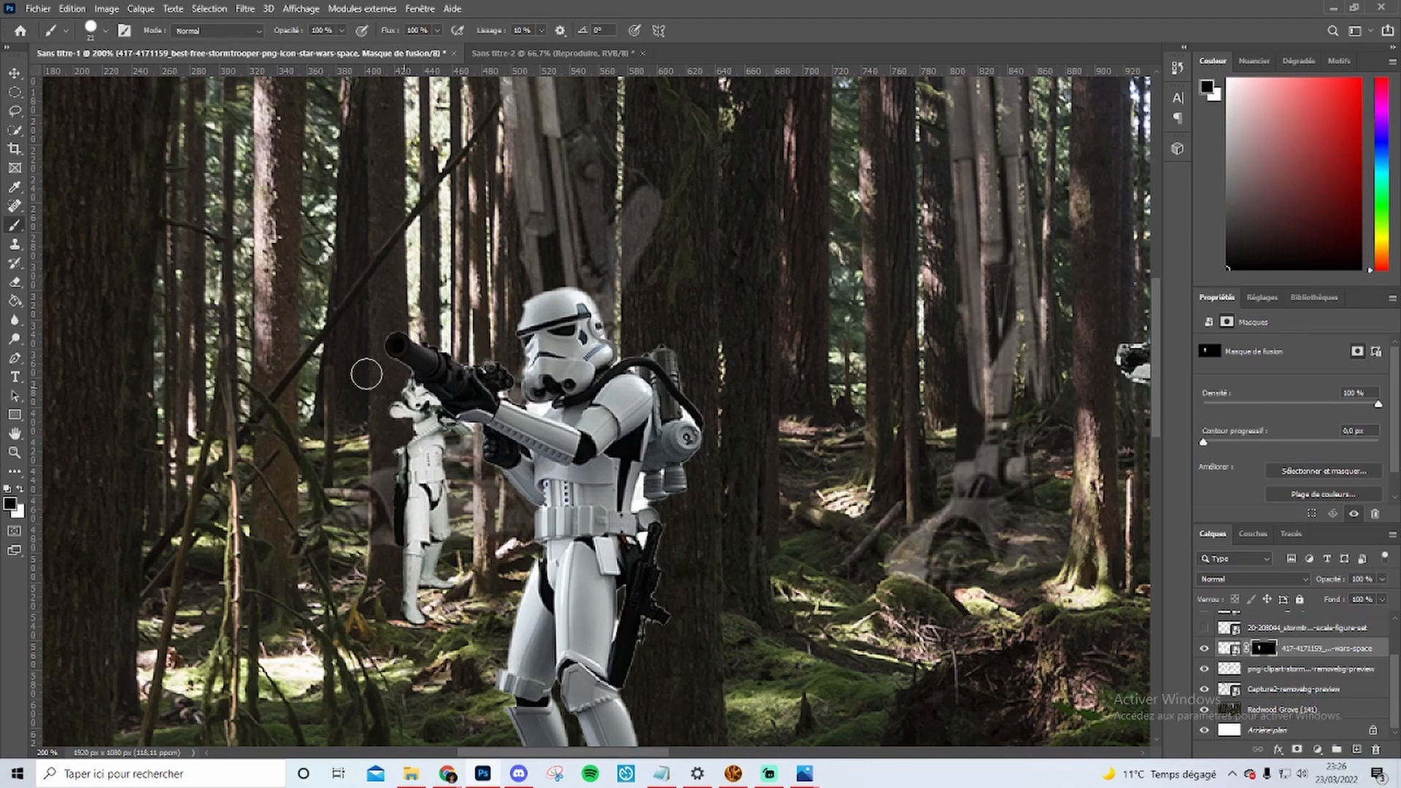
right_click(825, 426)
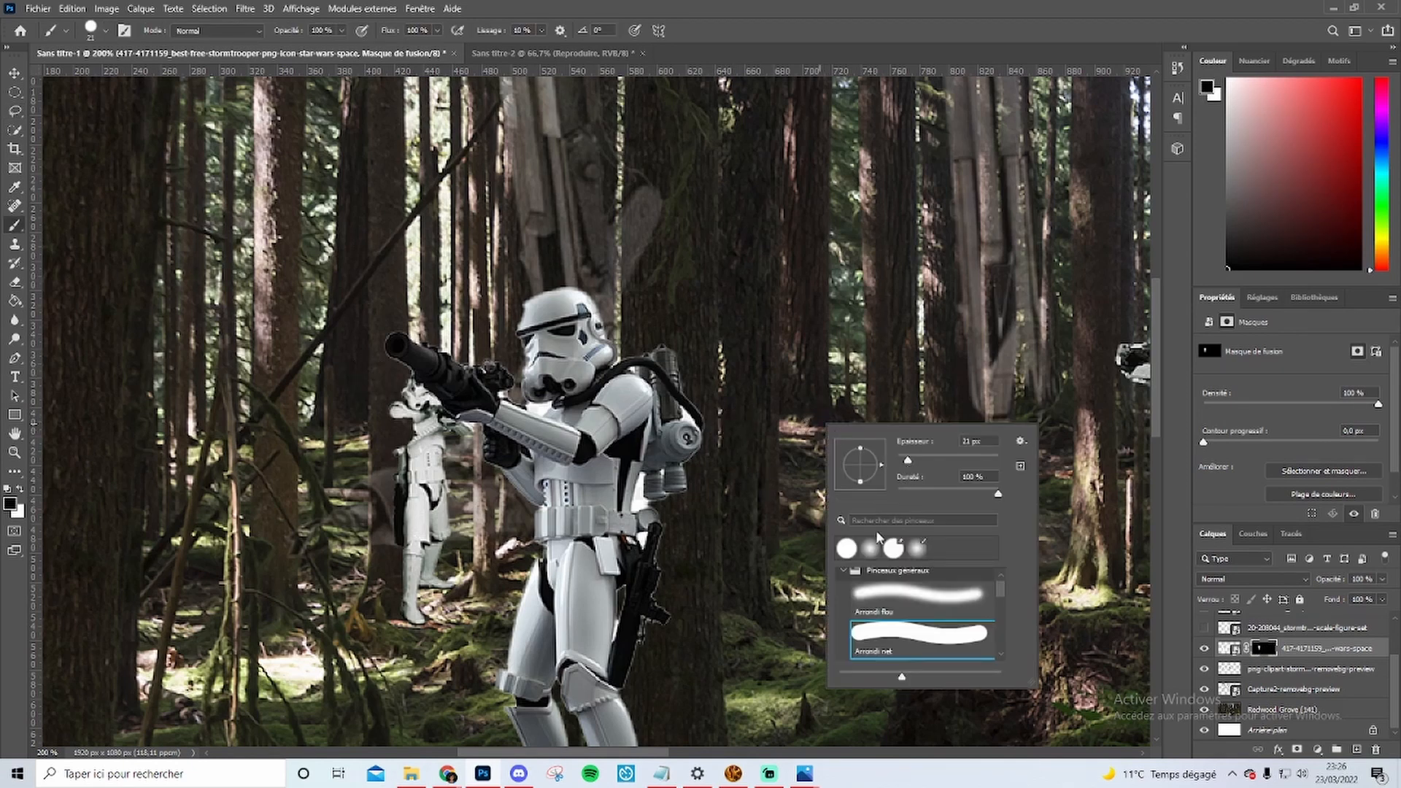
click(893, 607)
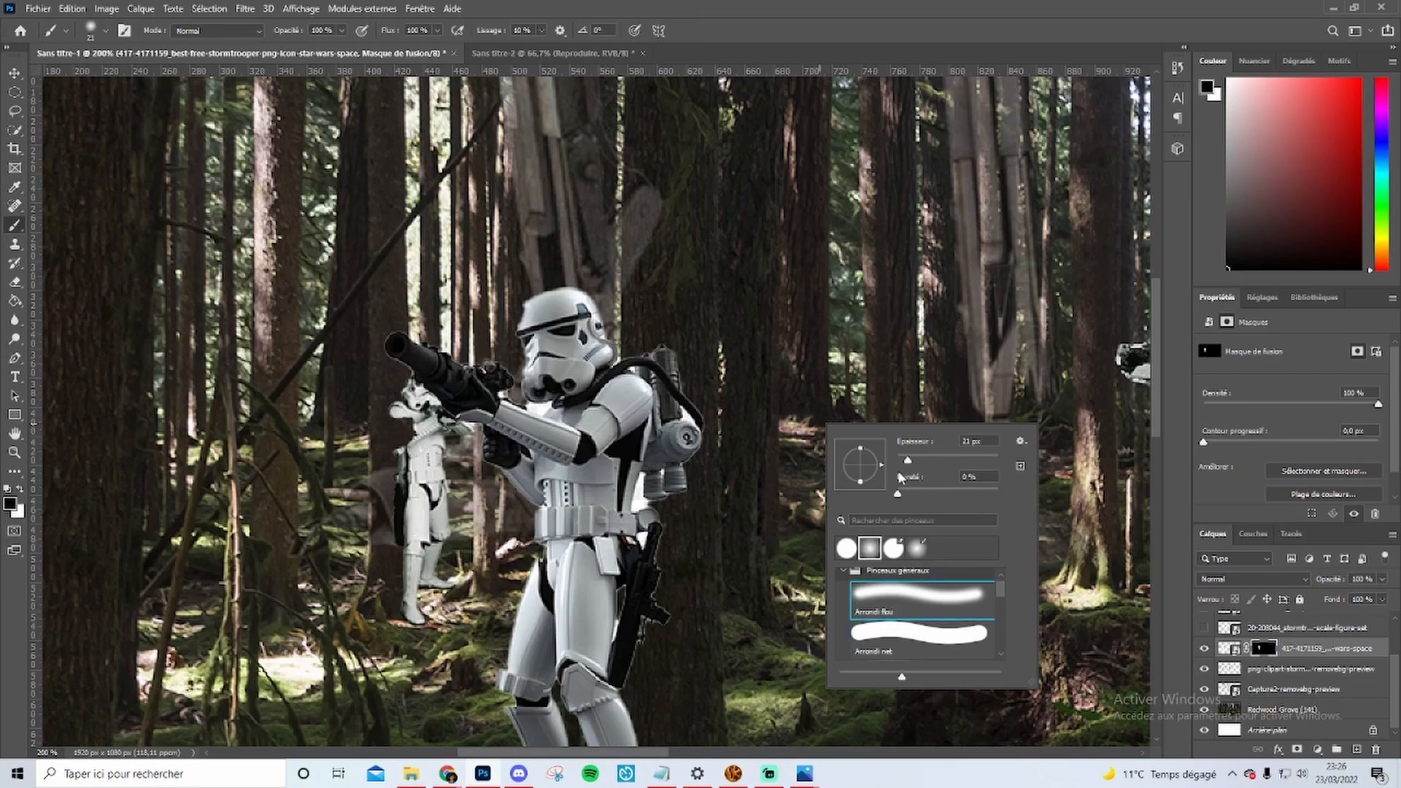
drag(904, 459, 900, 459)
click(970, 441)
key(Return)
key(ctrl+plus)
key(ctrl+plus)
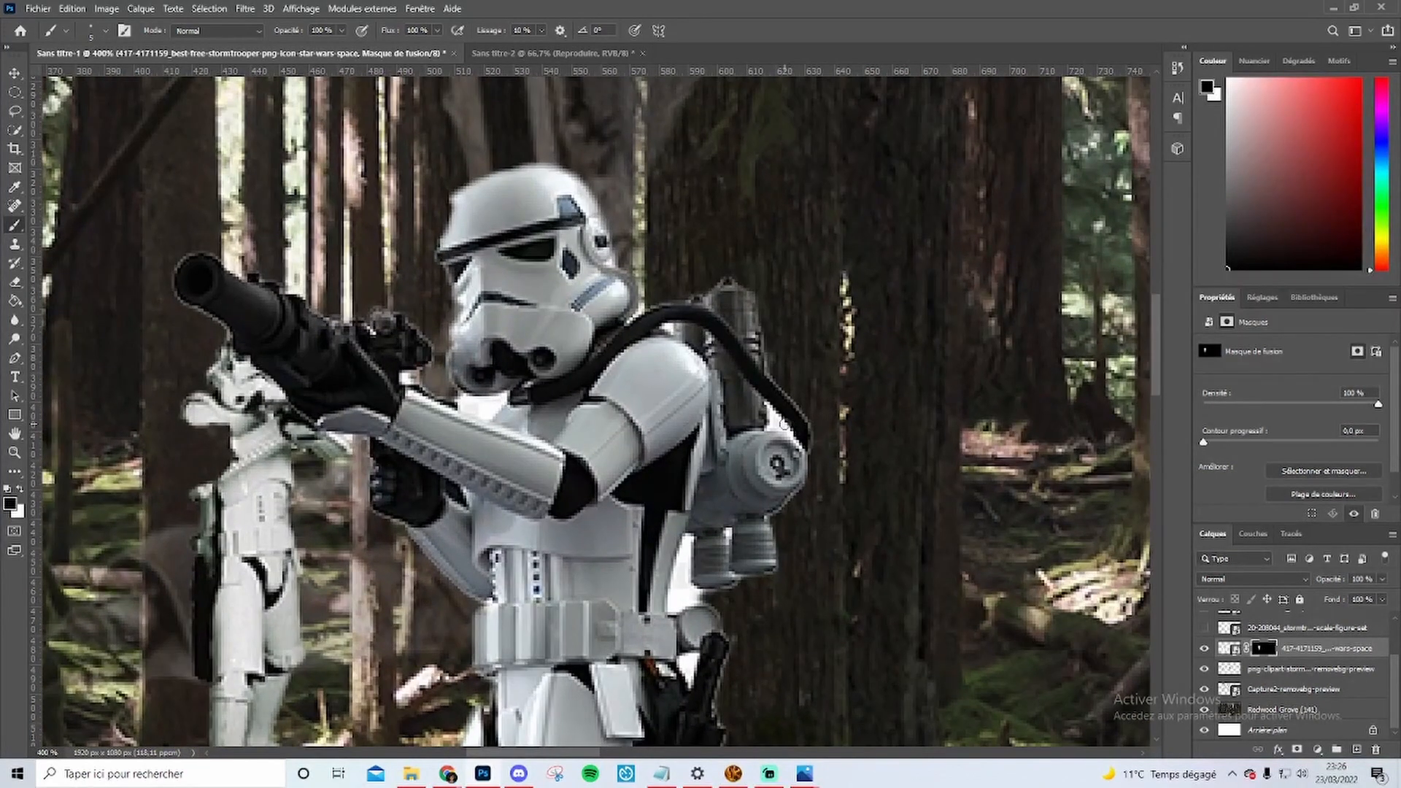
right_click(793, 426)
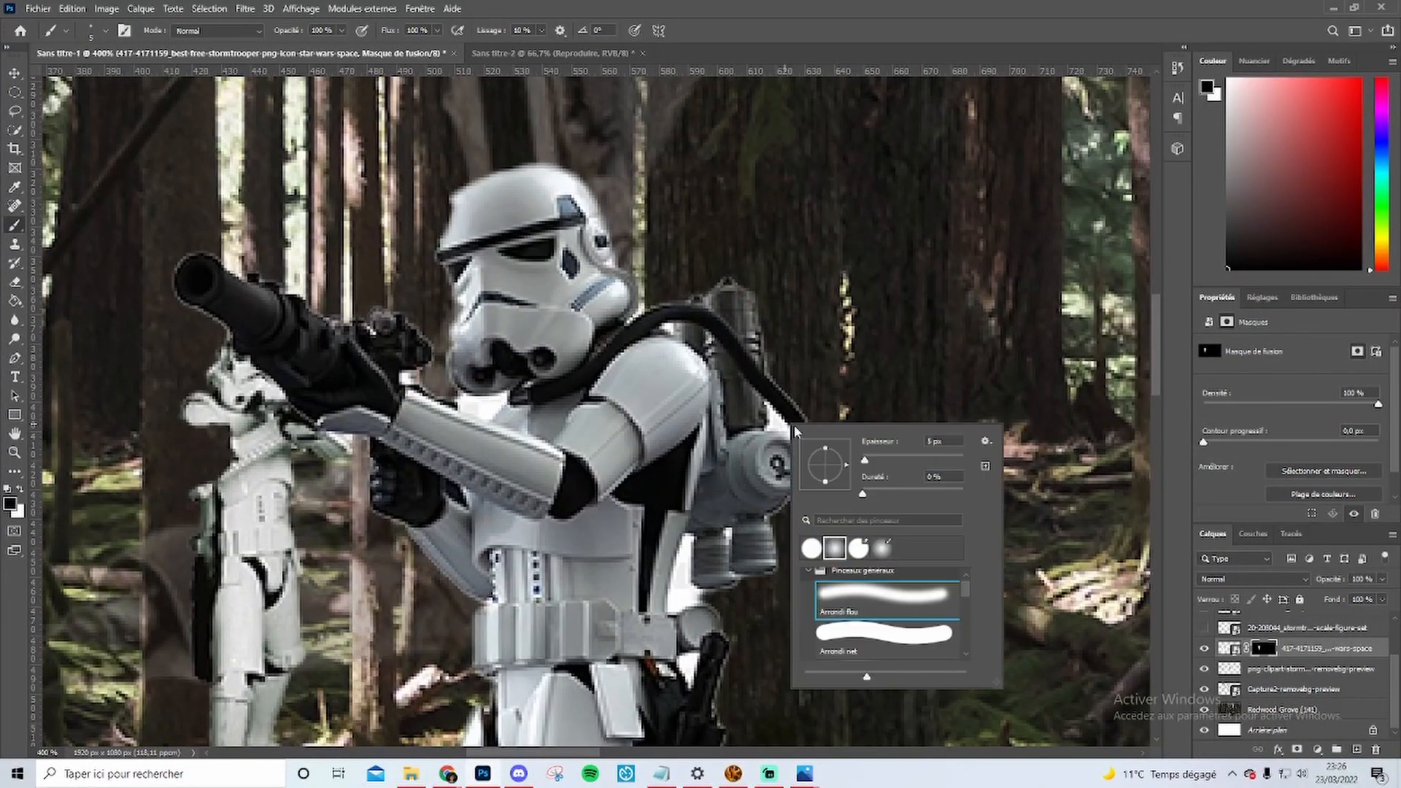
click(864, 462)
key(Return)
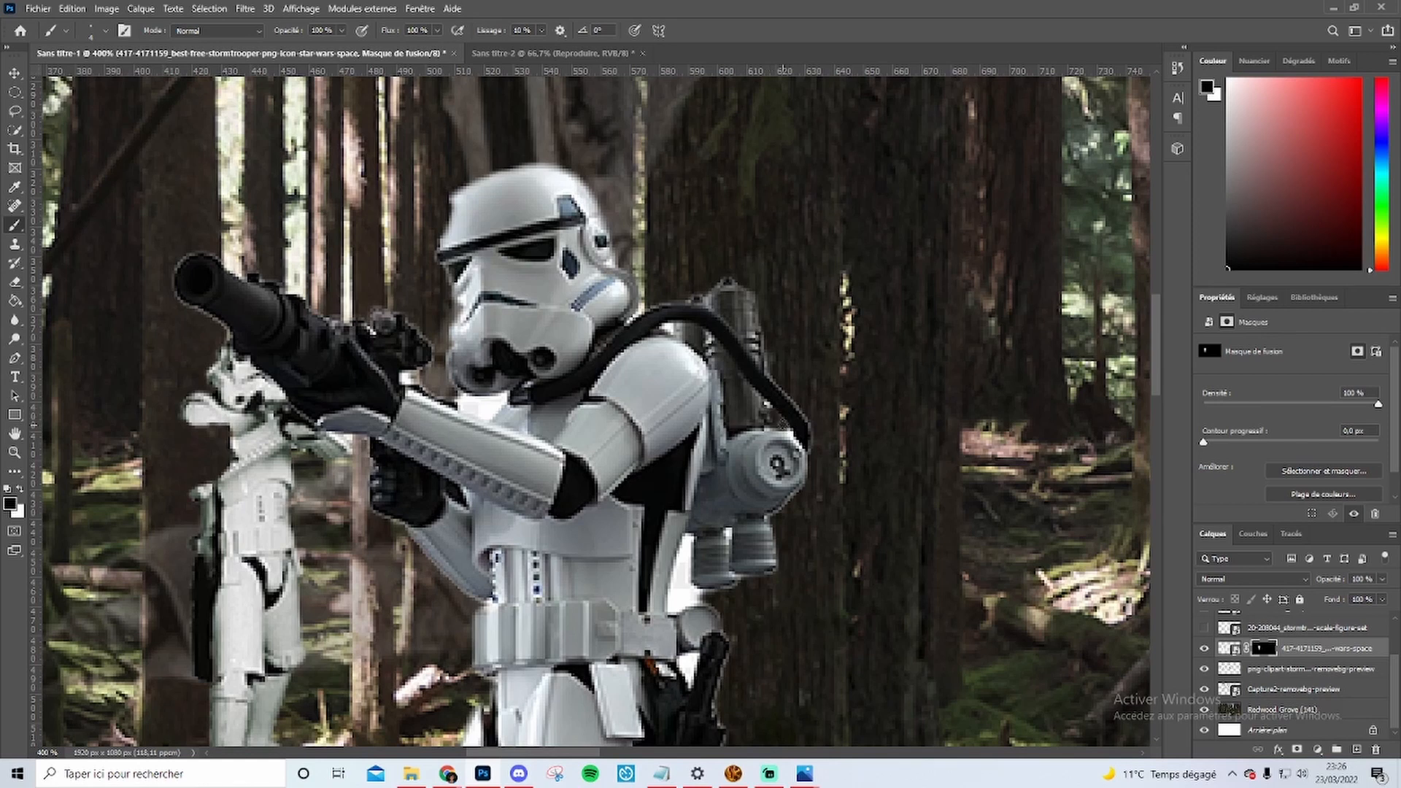
- Hide the muzzle of the trooper's blaster with black on the layer mask and restore it by painting white
scroll(768, 408, down, 5)
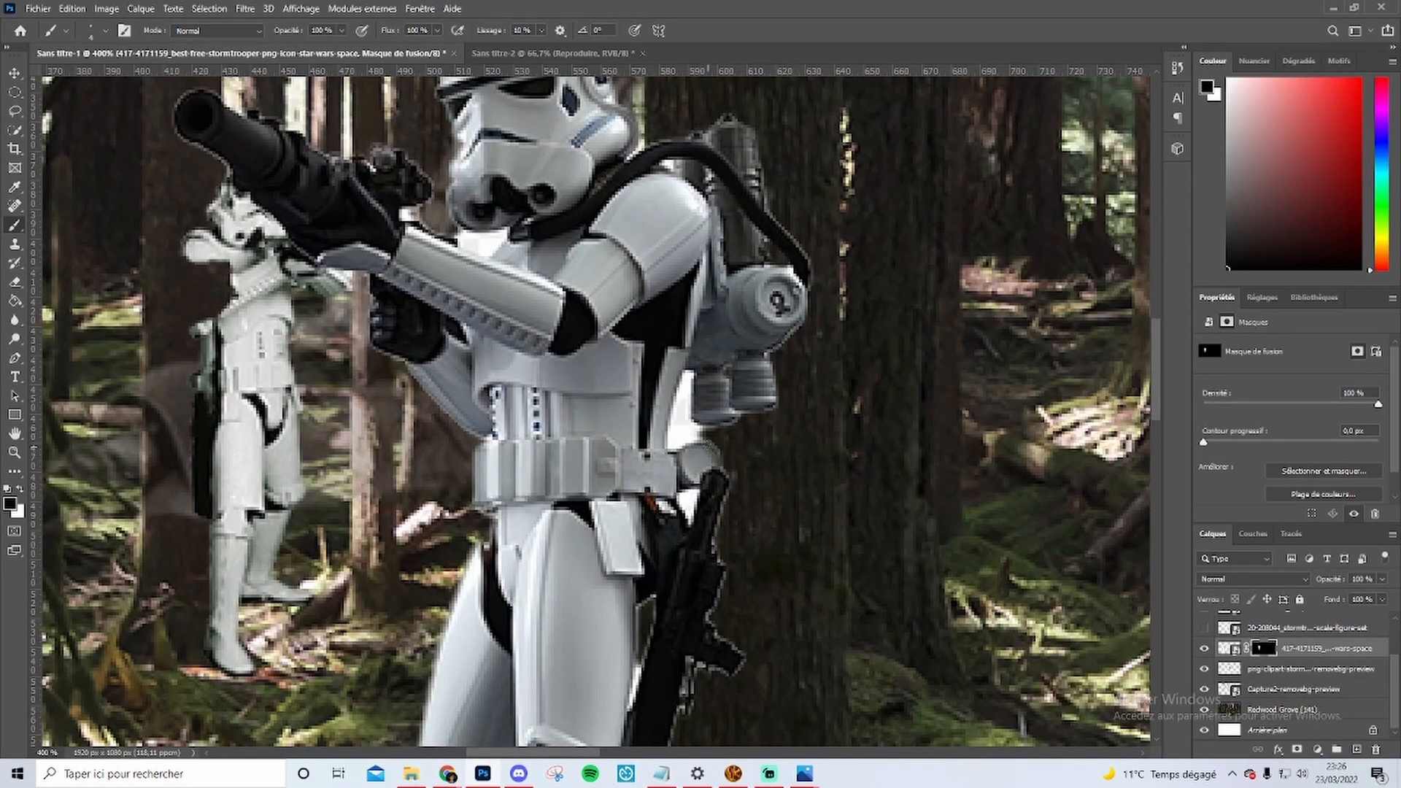
scroll(549, 519, up, 3)
scroll(551, 482, up, 2)
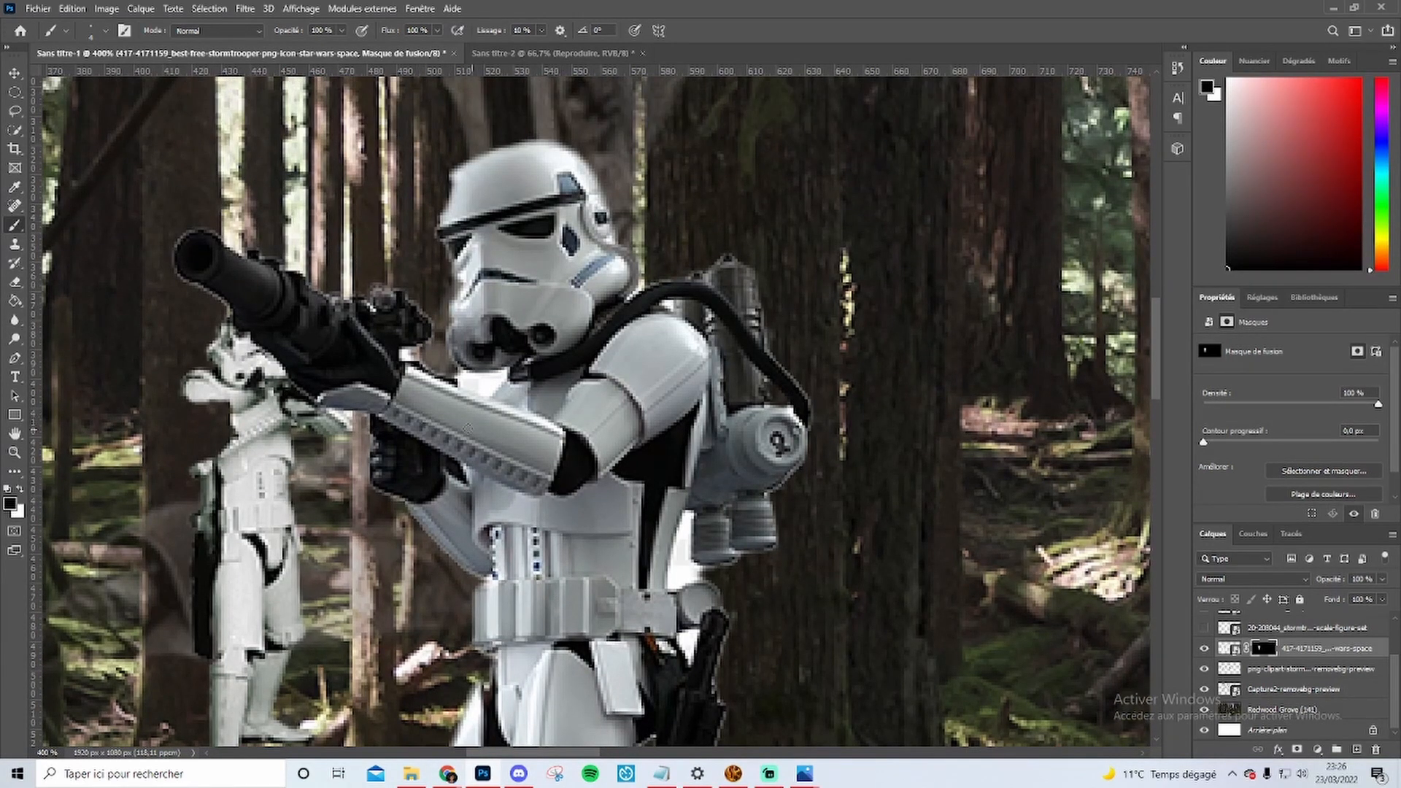
mouse_move(234, 288)
mouse_down()
mouse_move(199, 287)
mouse_move(181, 268)
mouse_move(207, 245)
mouse_move(245, 240)
mouse_move(192, 235)
mouse_up()
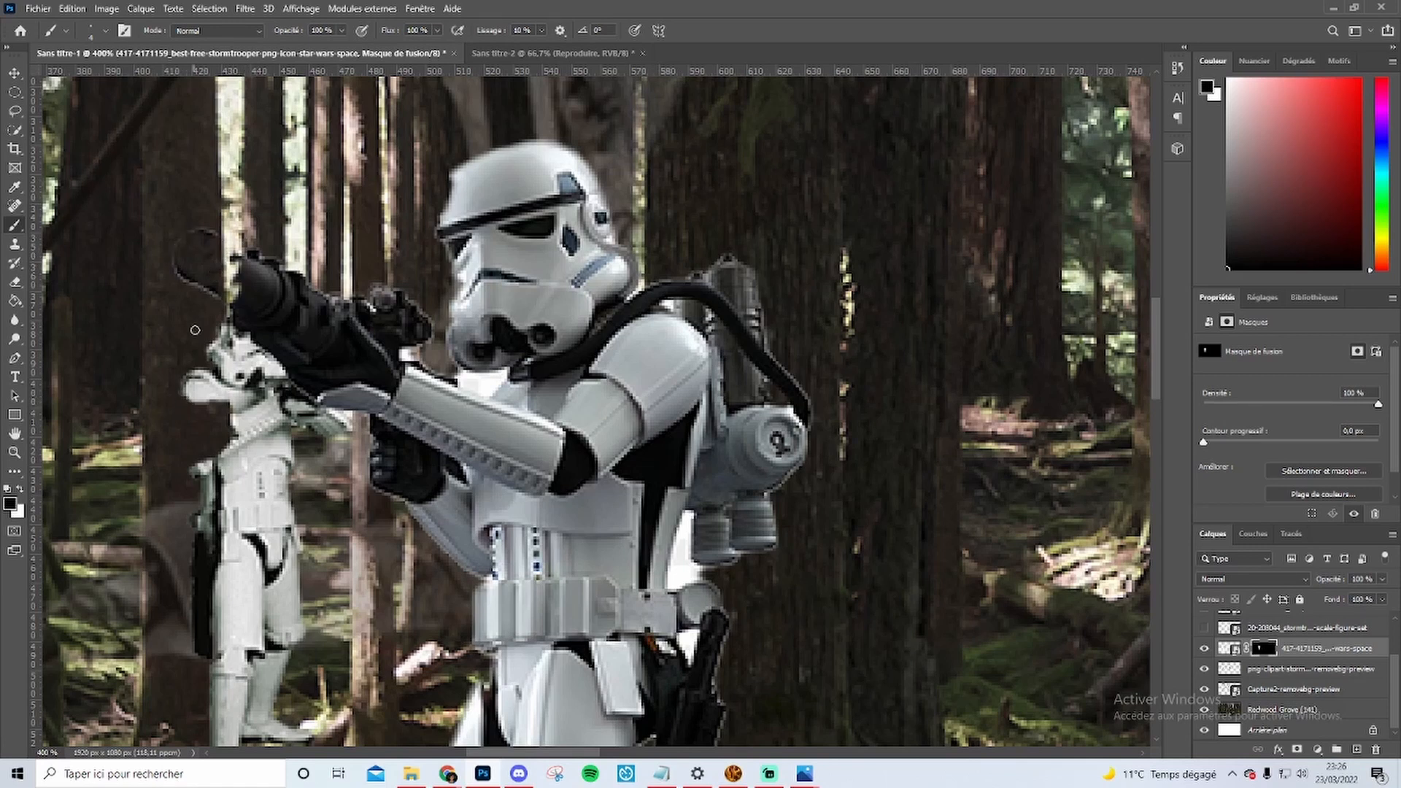
key(x)
drag(202, 288, 196, 240)
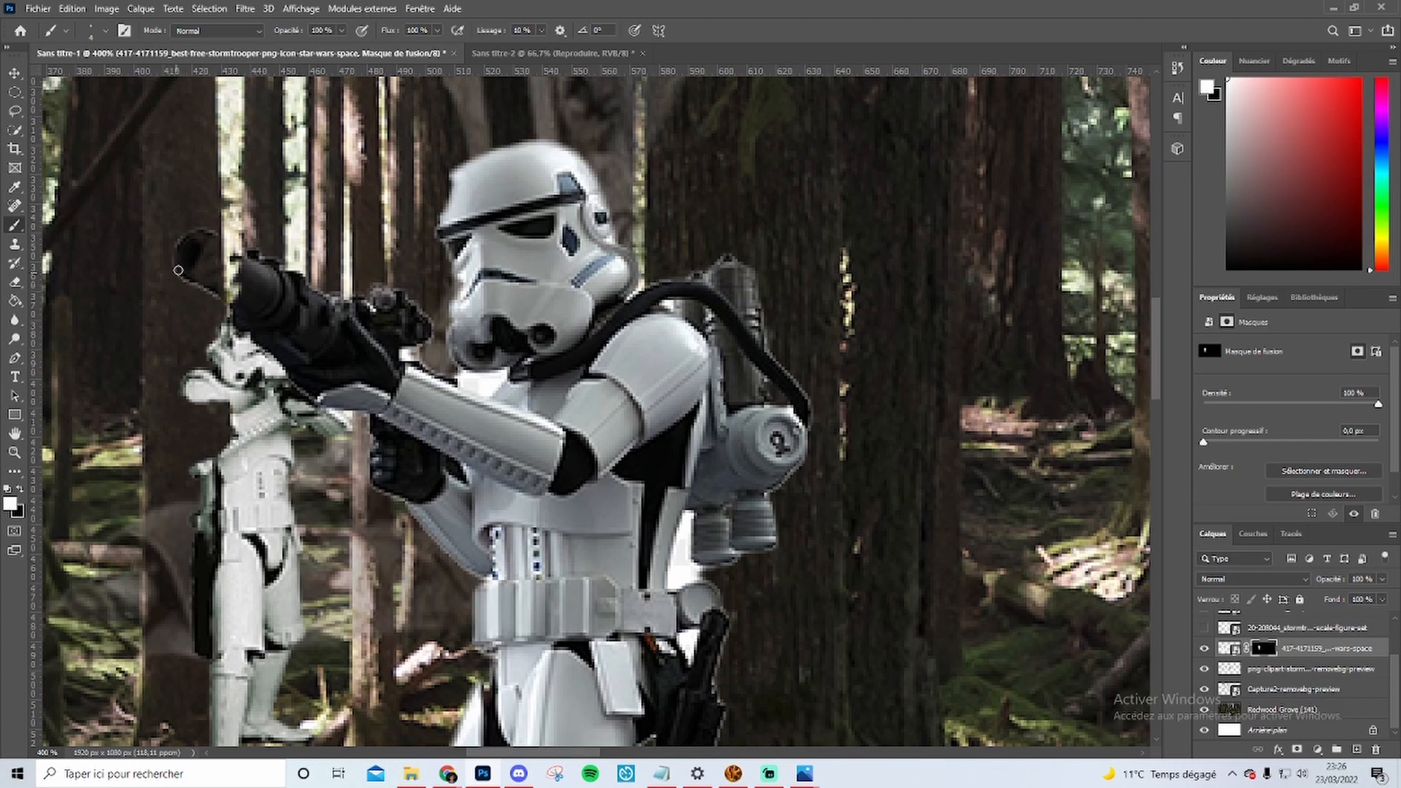
mouse_move(178, 271)
mouse_down()
mouse_move(206, 270)
mouse_move(199, 252)
mouse_move(232, 276)
mouse_move(231, 256)
mouse_move(229, 305)
mouse_up()
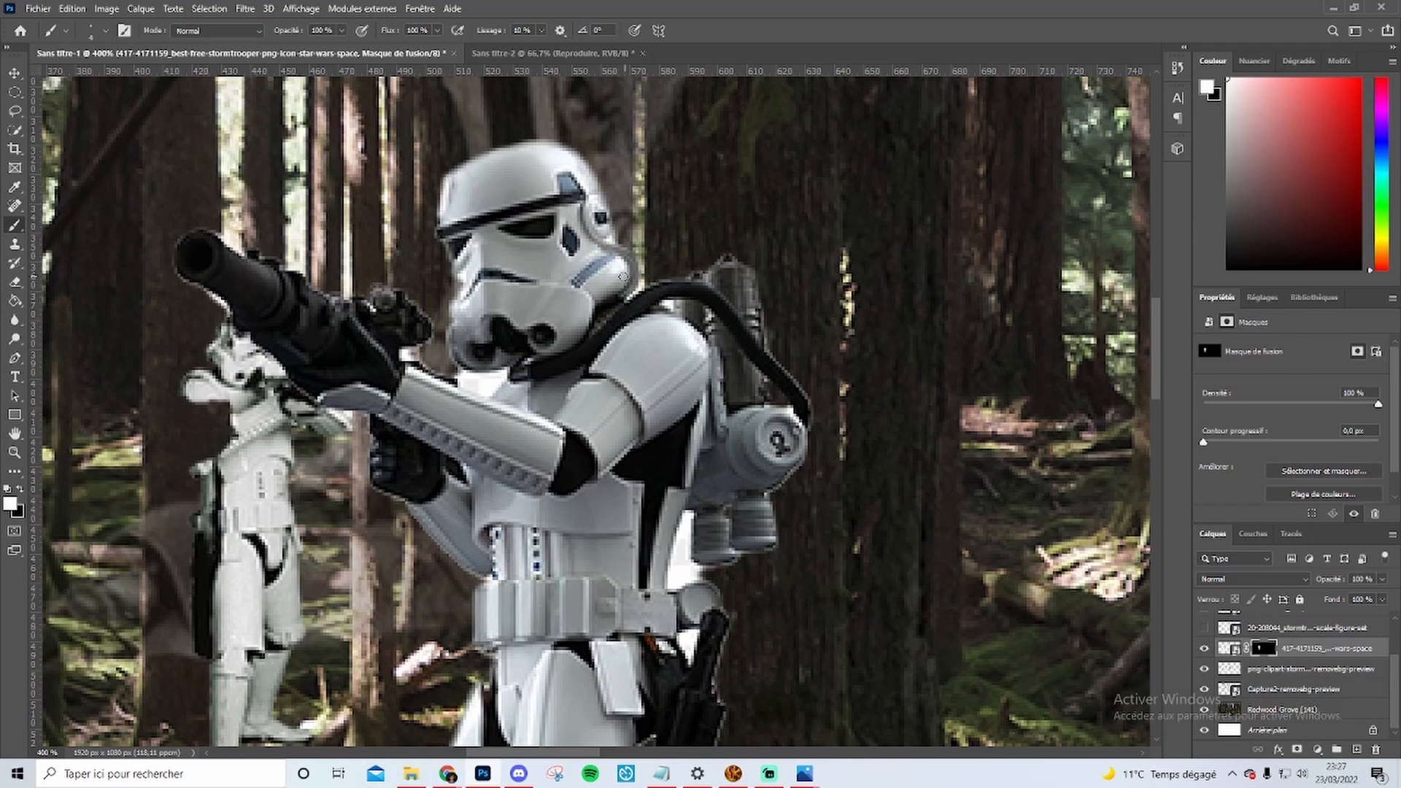
- Paint black on the mask to remove the white background remnant between the trooper's backpack and belt
scroll(622, 276, down, 5)
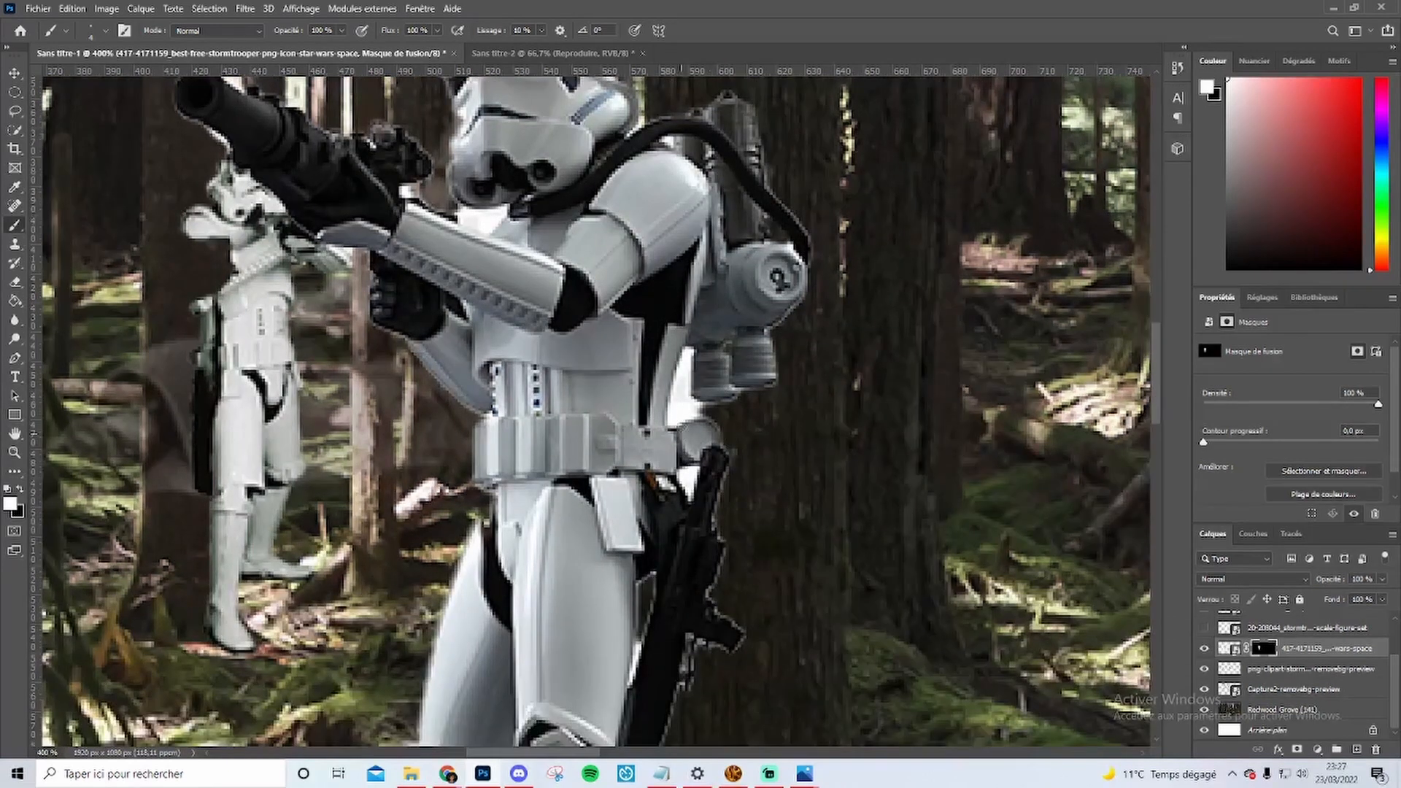
key(x)
mouse_move(688, 418)
mouse_down()
mouse_move(671, 420)
mouse_move(690, 350)
mouse_move(677, 415)
mouse_move(701, 411)
mouse_move(686, 385)
mouse_move(694, 485)
mouse_up()
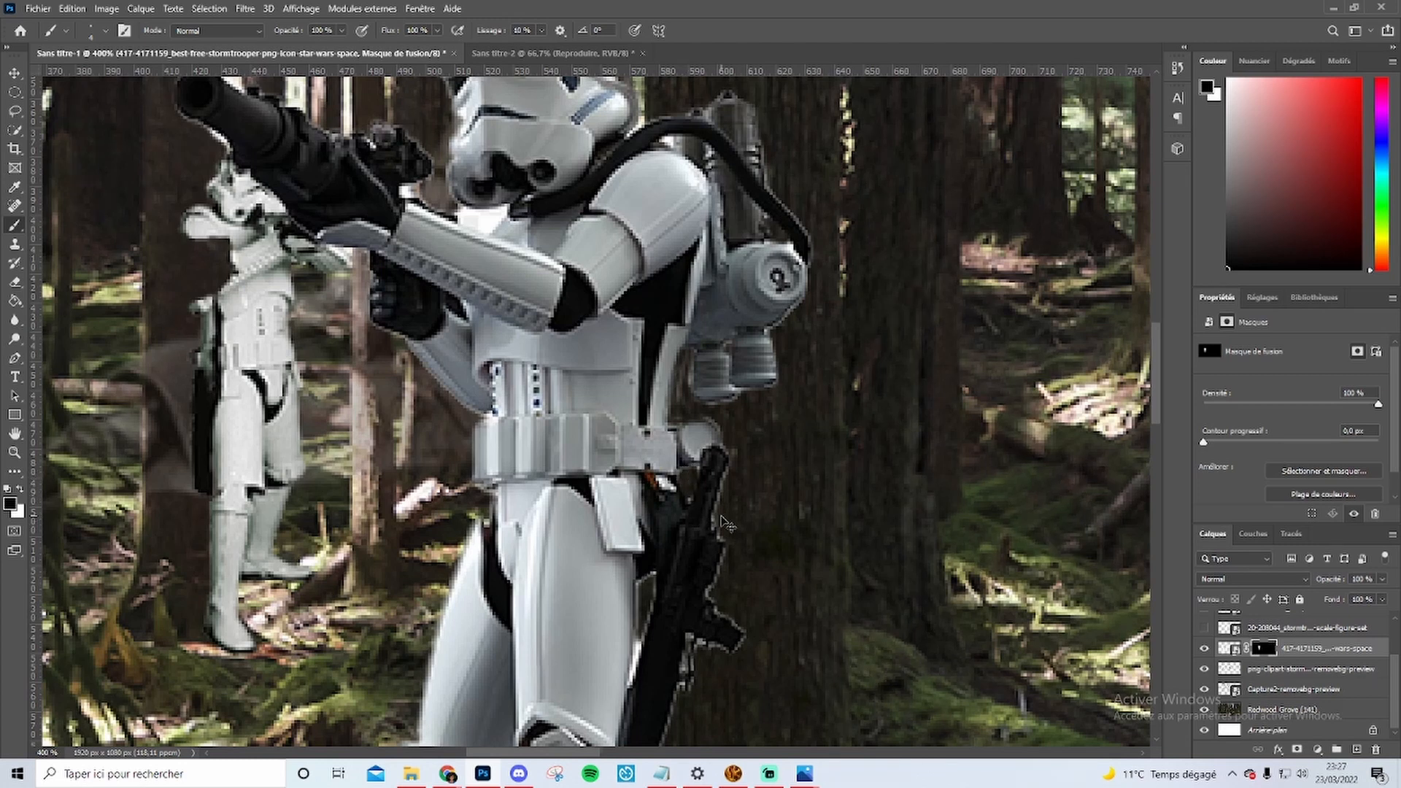
scroll(721, 516, down, 6)
scroll(722, 521, down, 1)
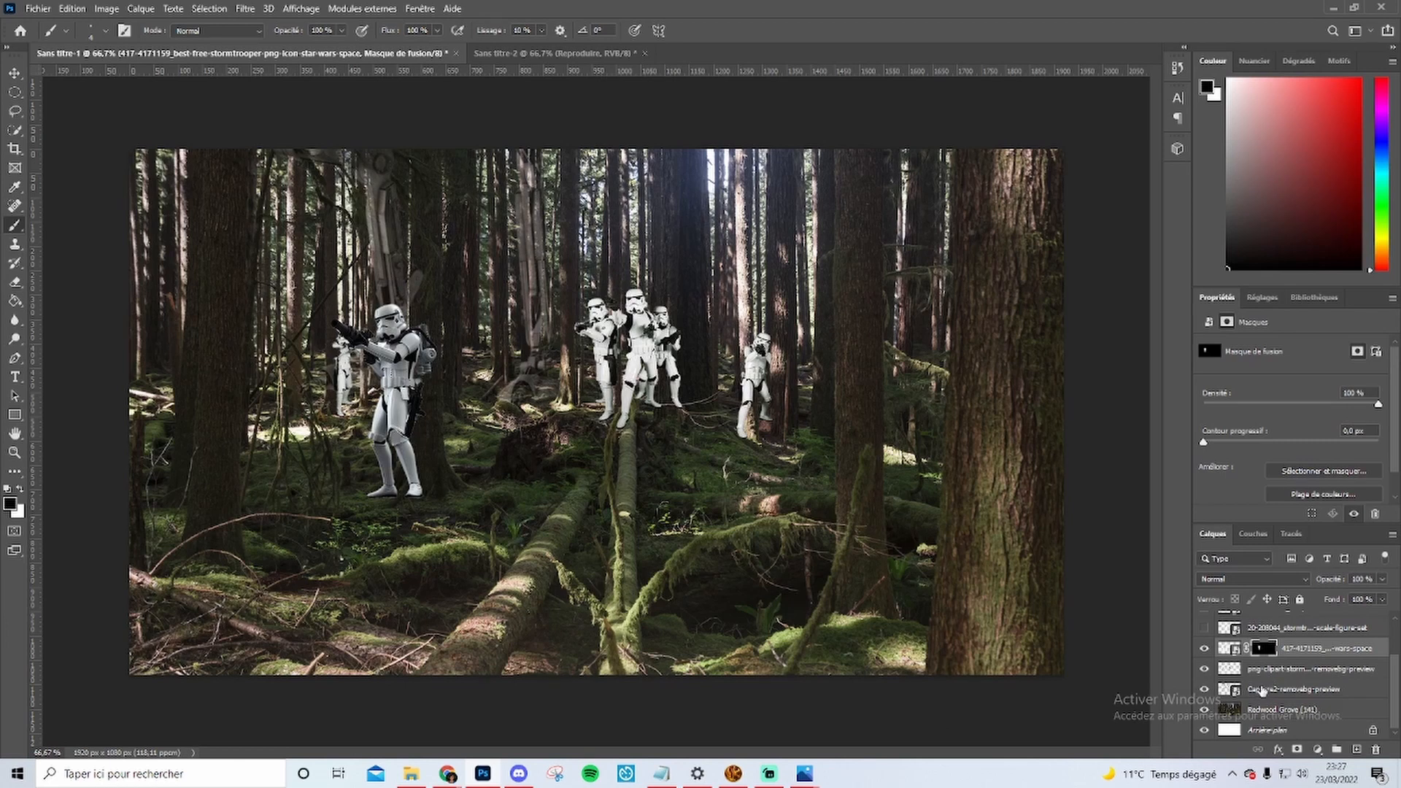
- Show the 20-208044 stormtrooper figure layer, add a layer mask and cut the trooper out with automatic subject selection in Select and Mask
scroll(1262, 688, up, 2)
click(1204, 669)
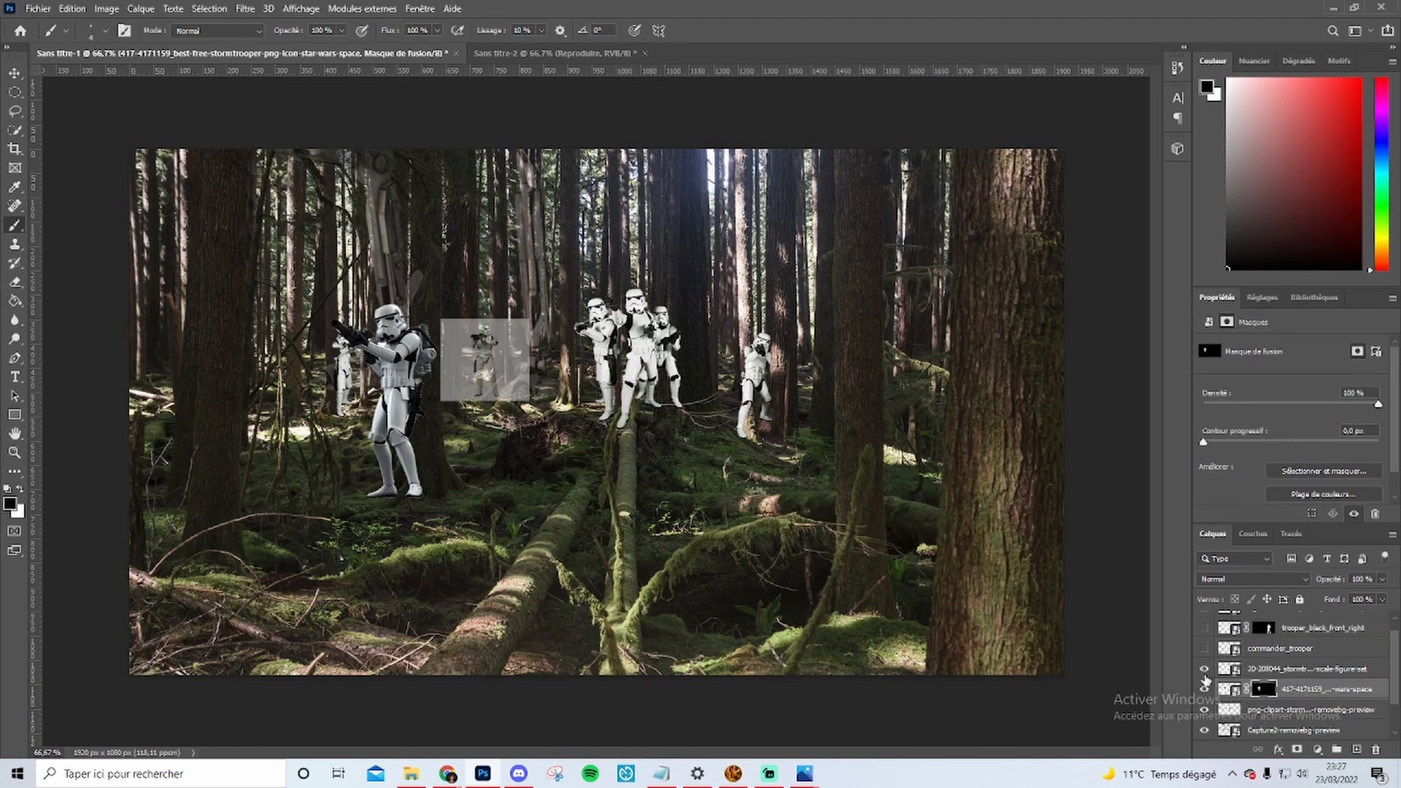
click(1318, 673)
click(1297, 749)
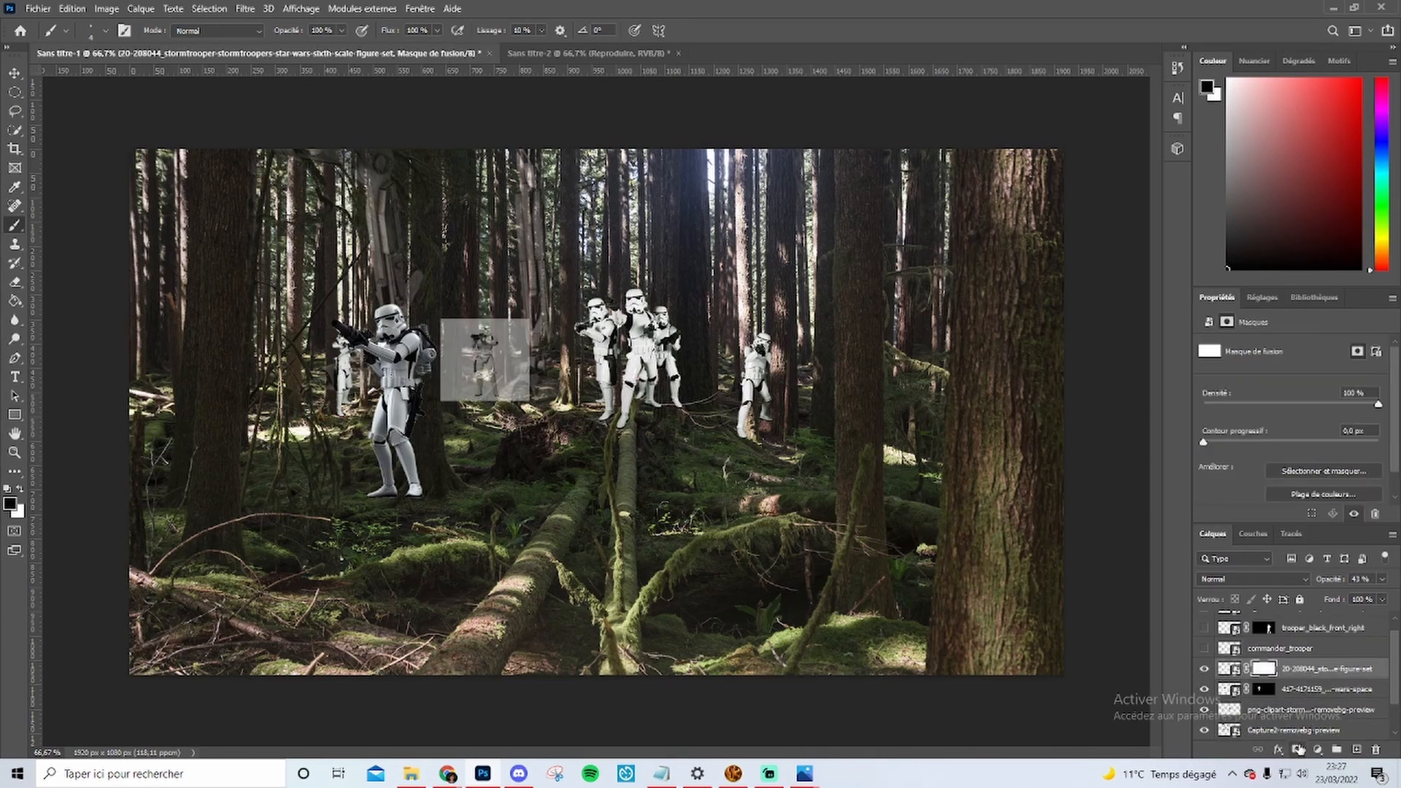
click(1317, 472)
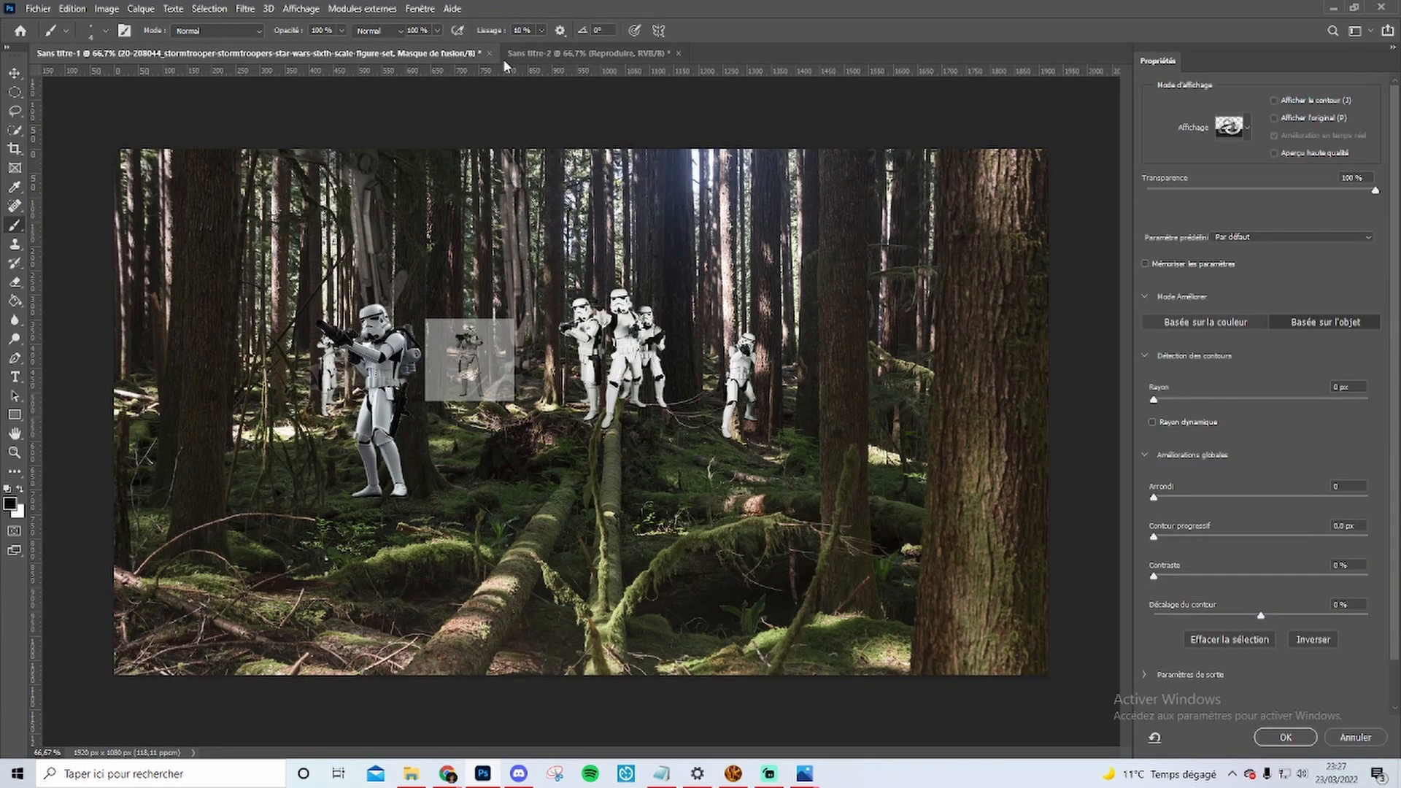
click(646, 288)
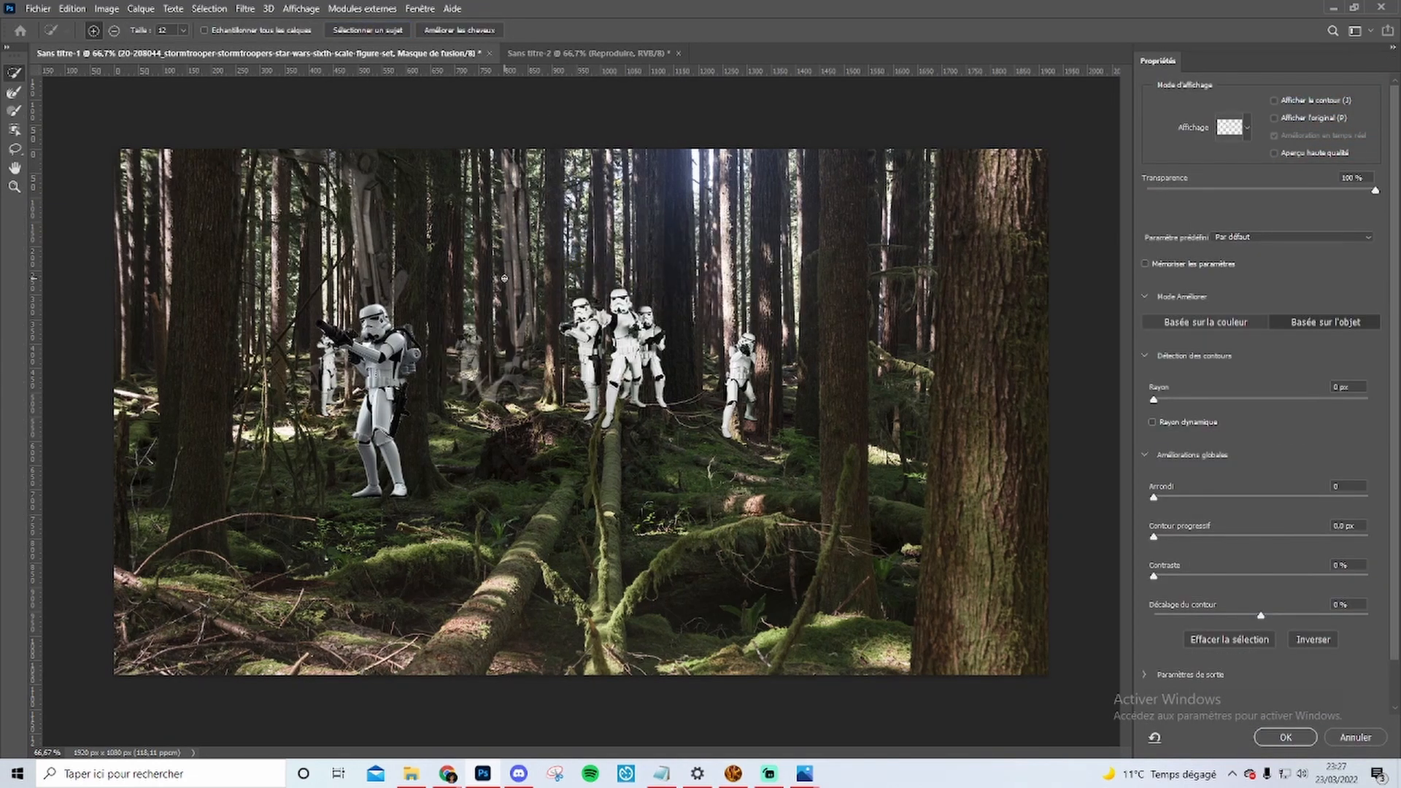
click(1285, 737)
- Raise the 20-208044 stormtrooper layer's opacity to 100% and check its cutout up close
click(1381, 580)
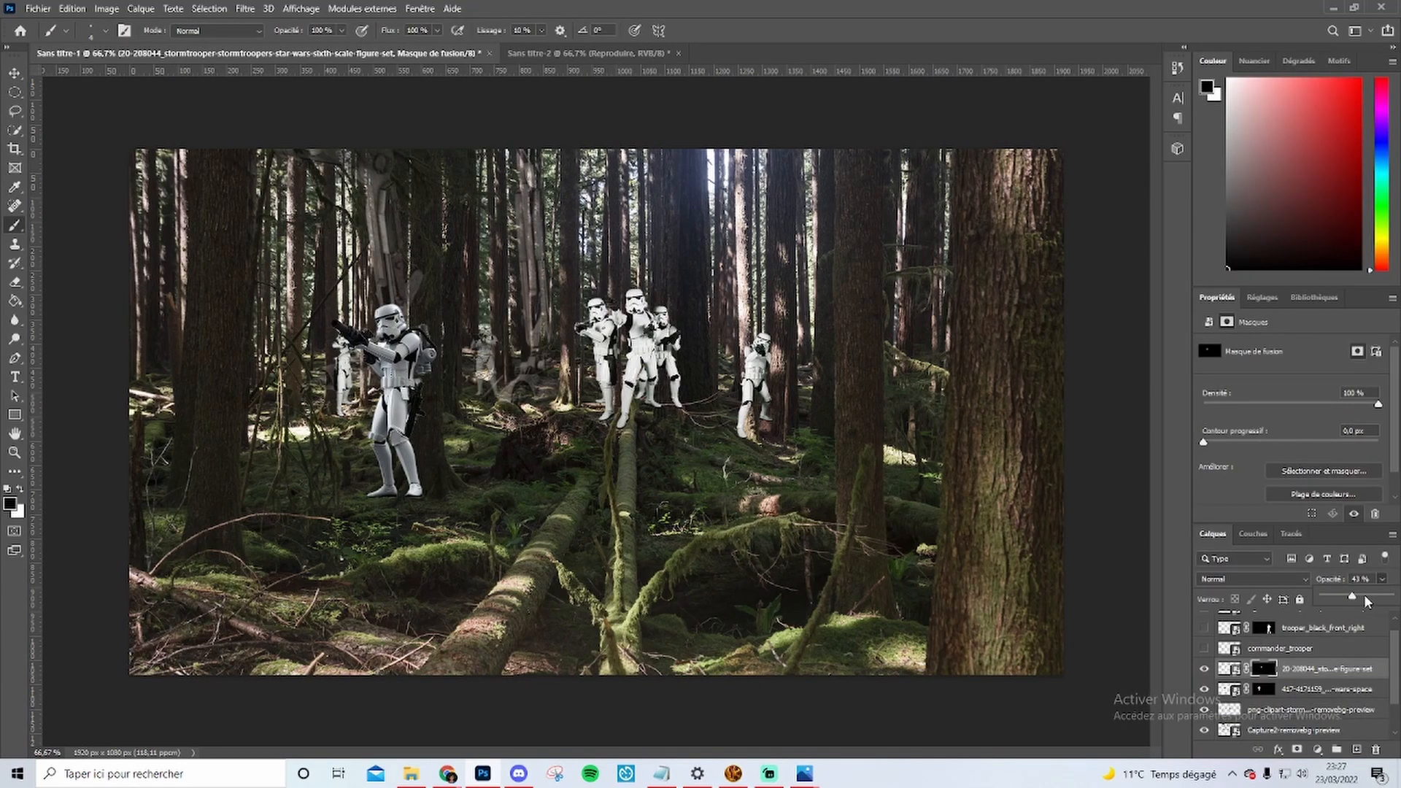
drag(1364, 593, 1398, 605)
scroll(532, 354, up, 2)
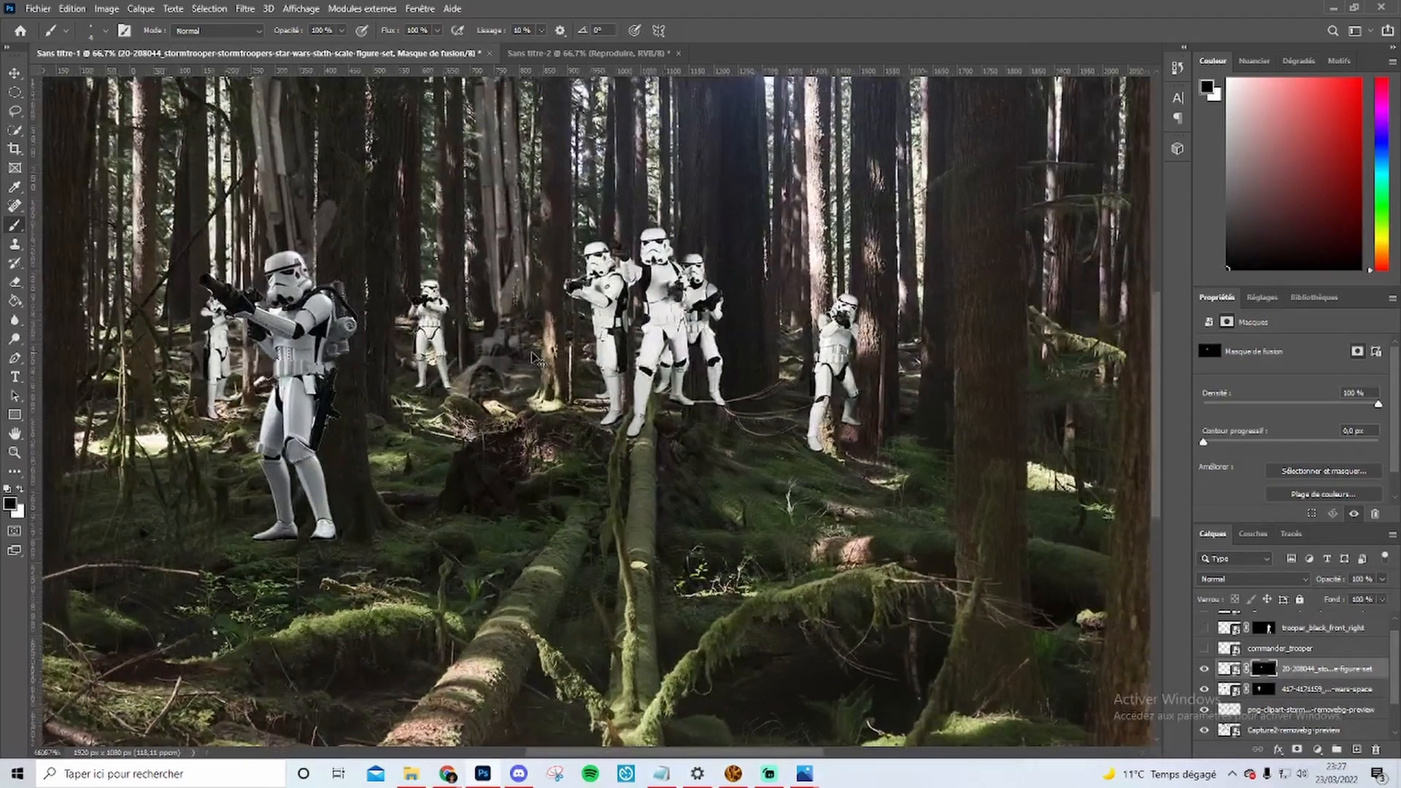
scroll(532, 354, down, 2)
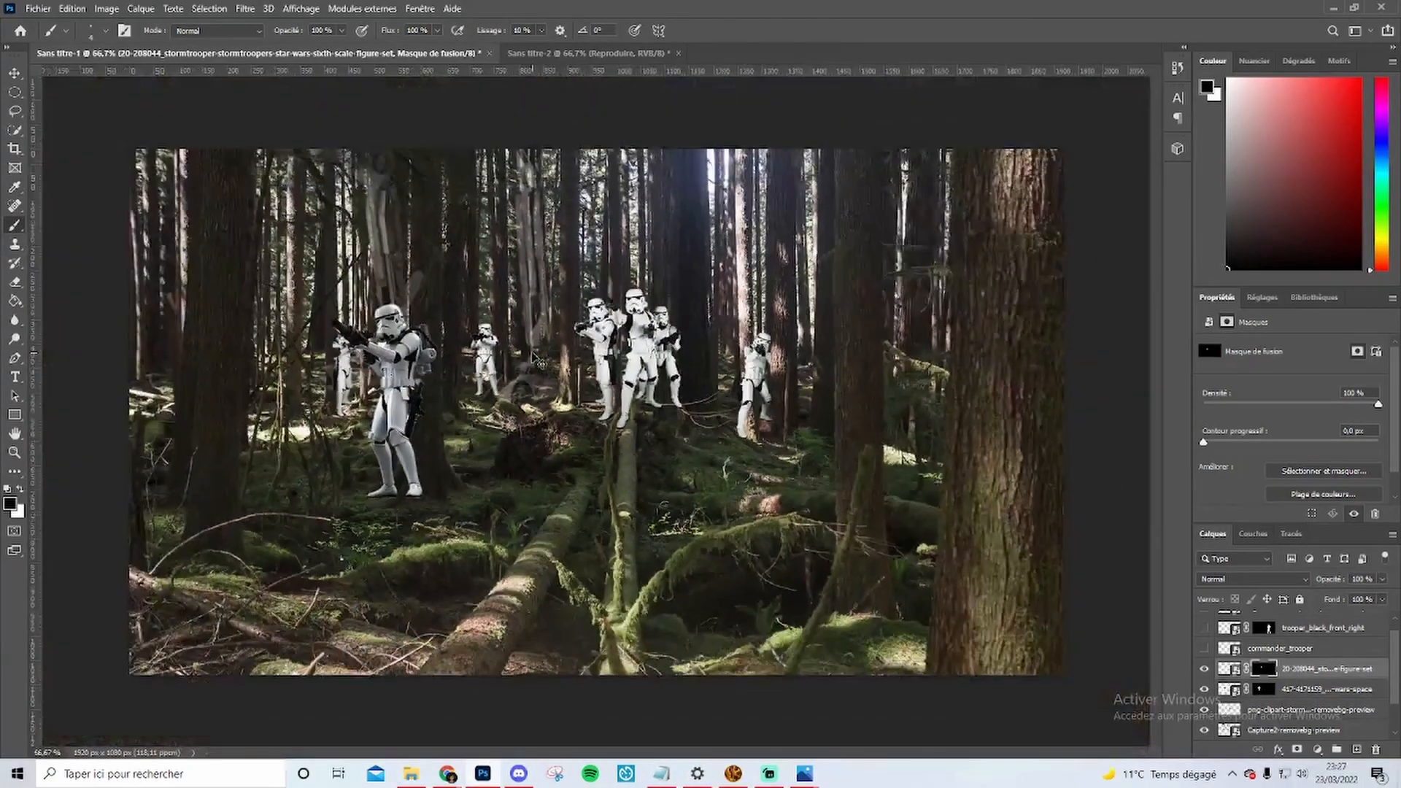
- Make the commander_trooper, trooper_black_front_right and Figurine-Hot-Toys Death Trooper layers visible
click(1204, 648)
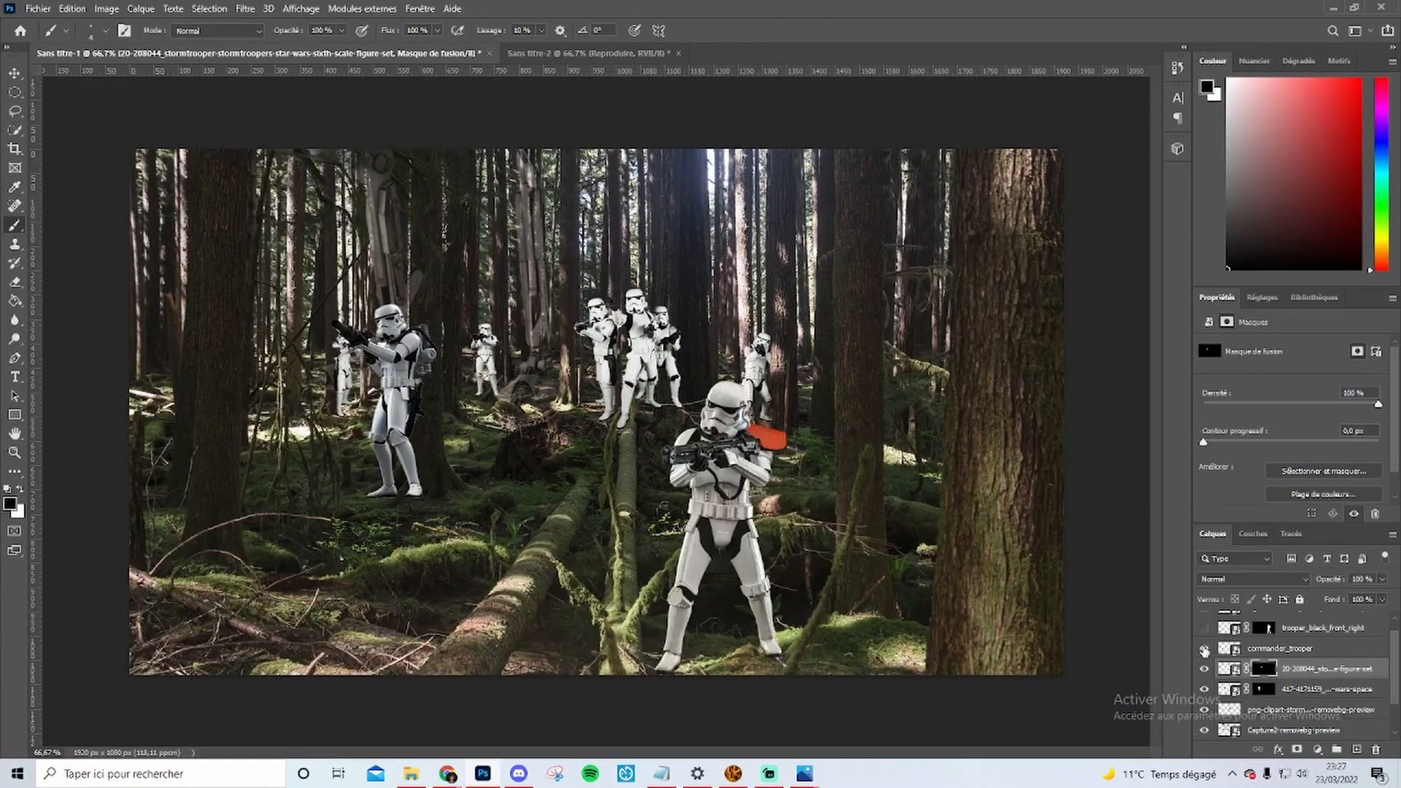
scroll(1204, 657, up, 1)
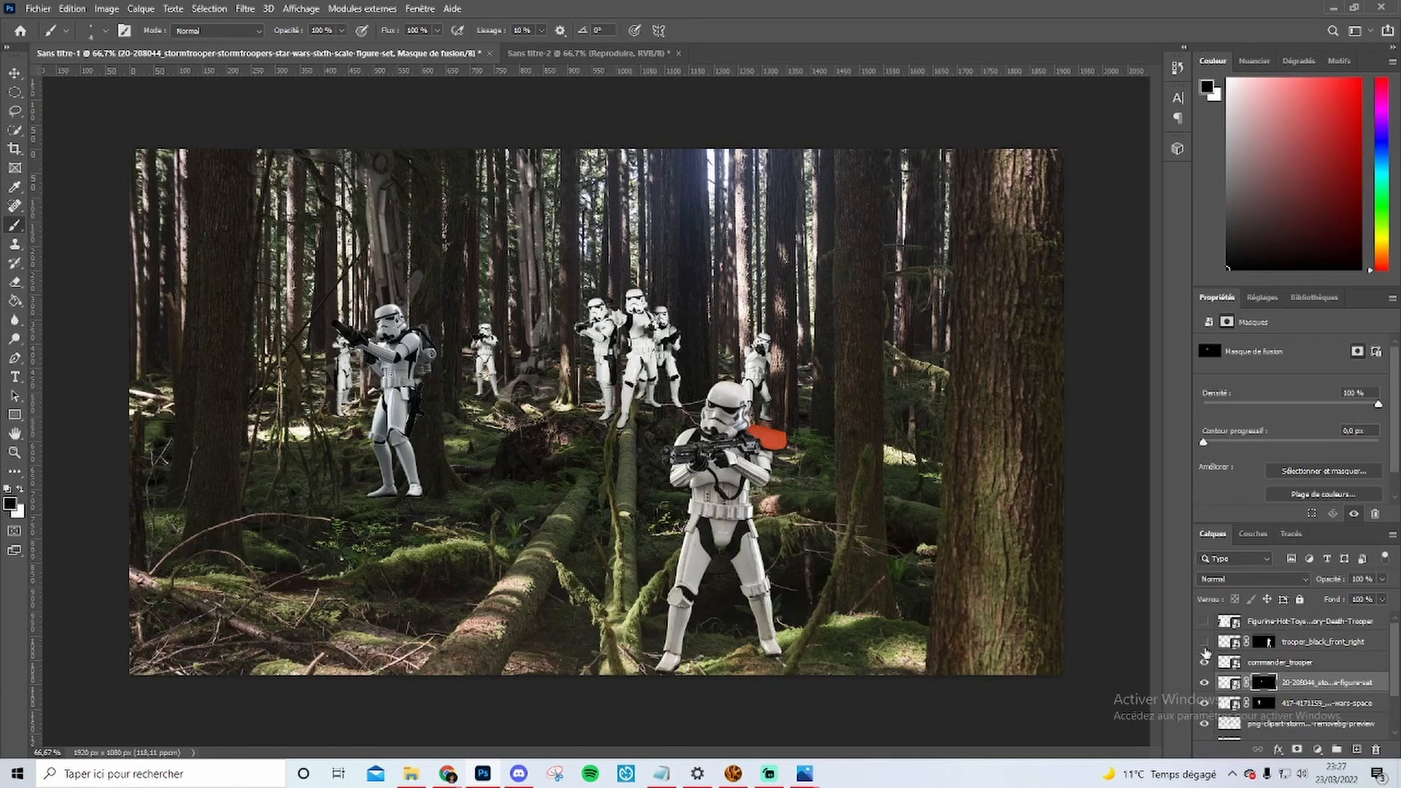
click(1204, 643)
click(1203, 620)
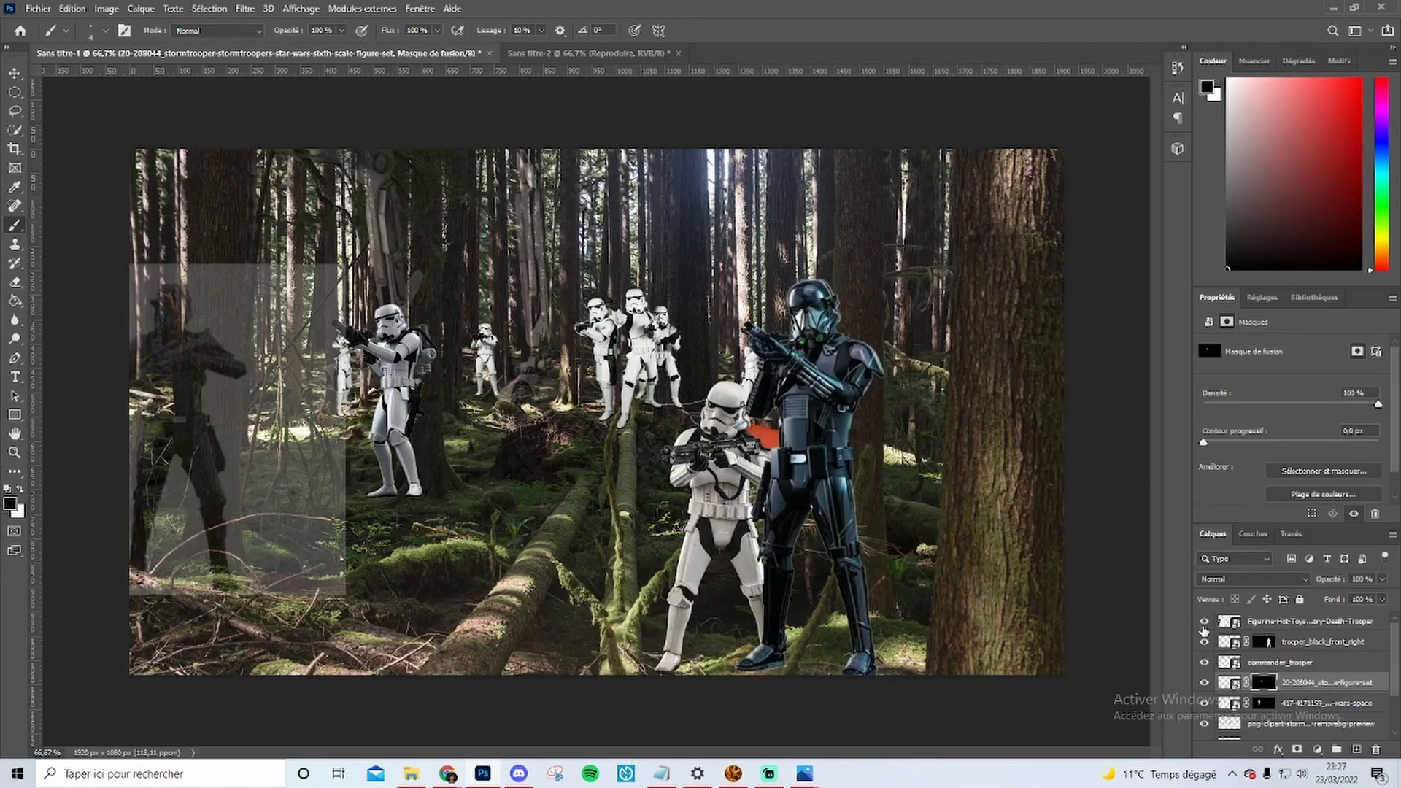
- Raise the Figurine-Hot-Toys Death Trooper layer's opacity to 100%
click(1295, 621)
click(1382, 579)
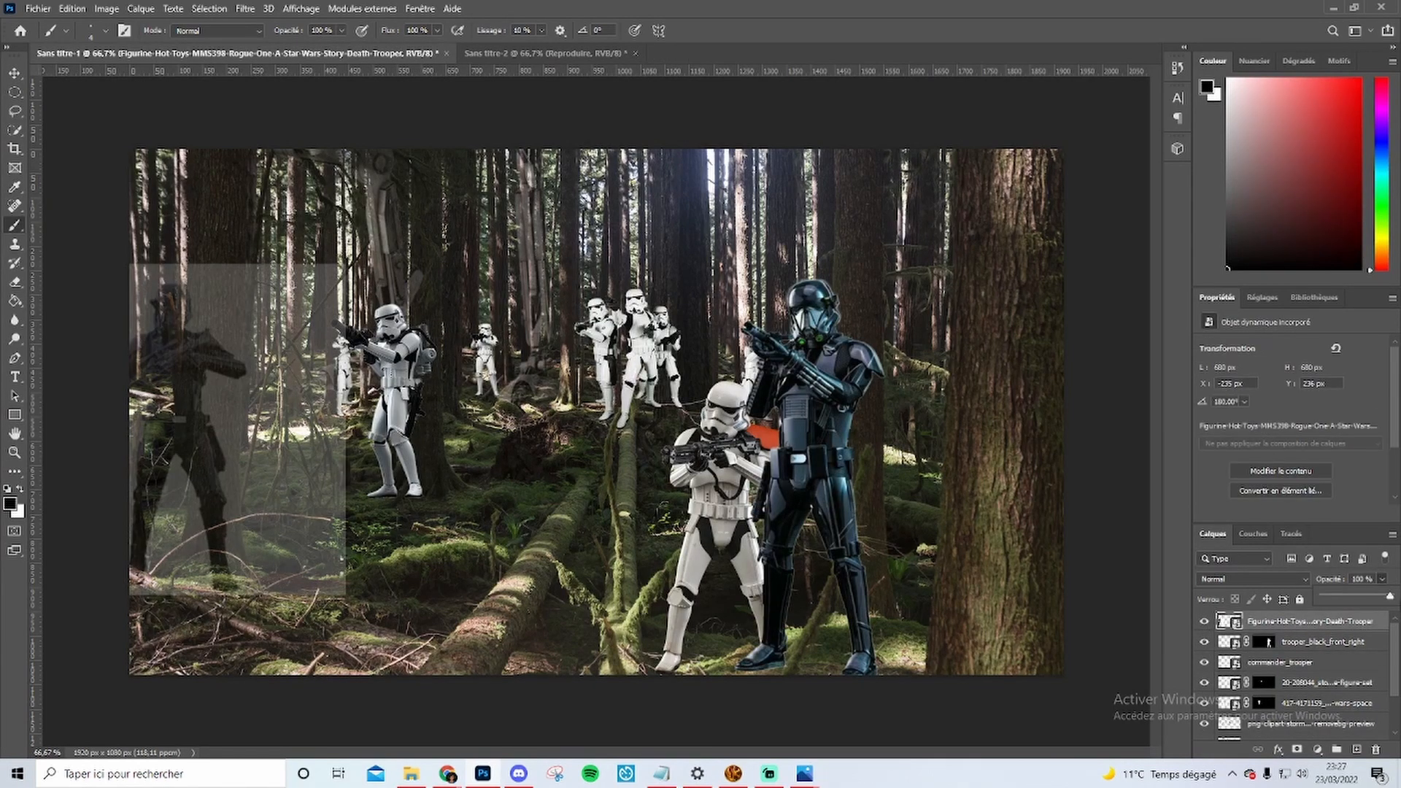
drag(1361, 598, 1379, 629)
- Add a layer mask to the Death Trooper layer and remove its white background with automatic subject selection in Select and Mask
click(1297, 749)
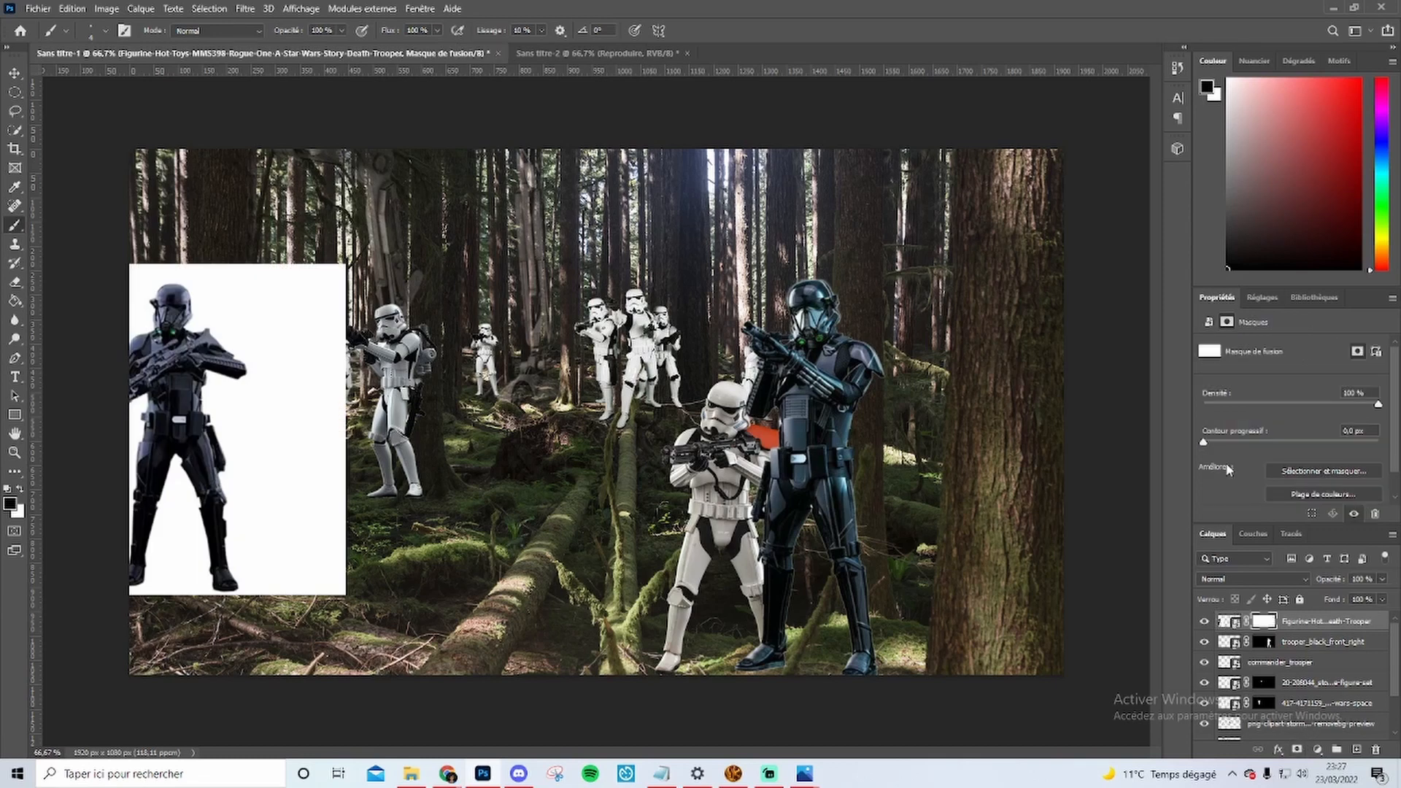
click(1313, 471)
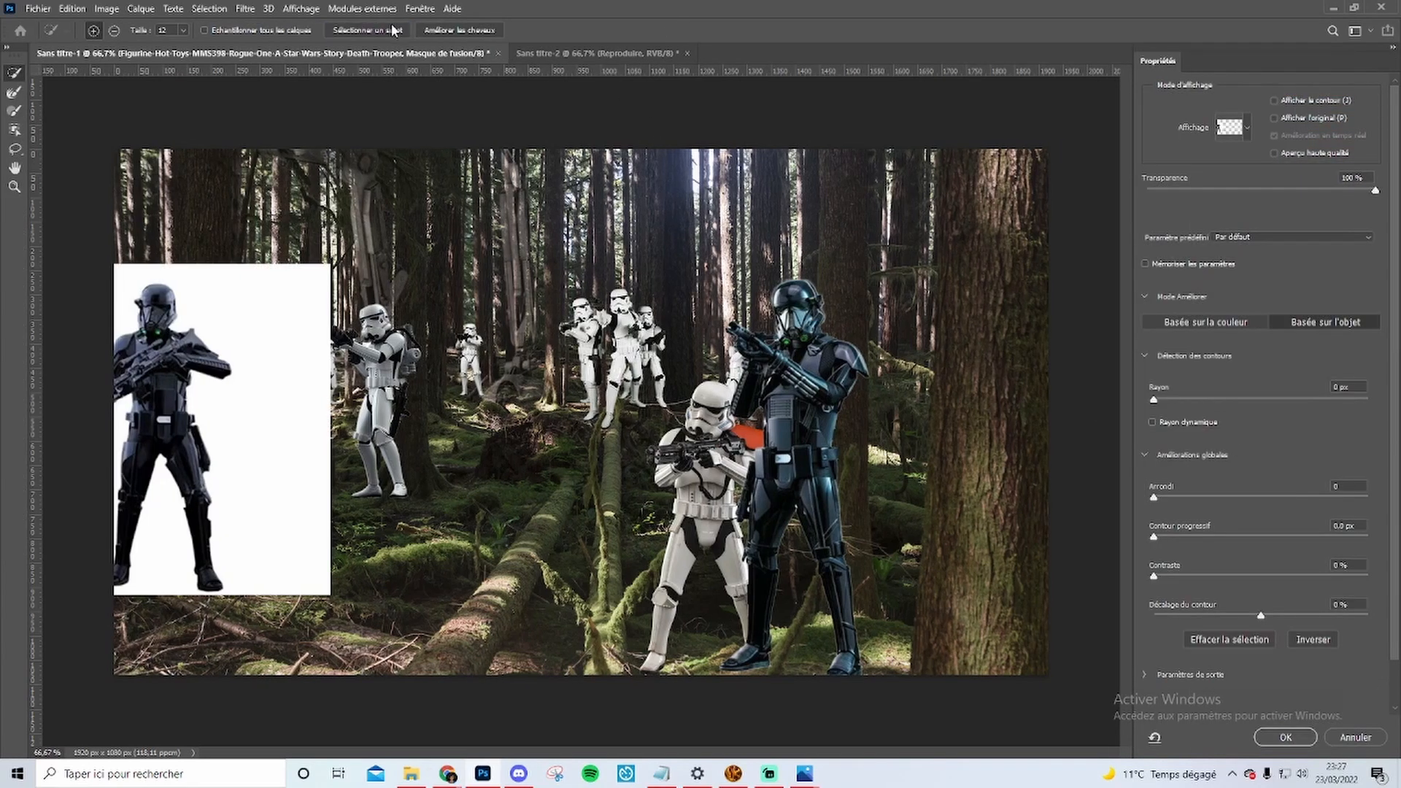
click(394, 30)
click(640, 282)
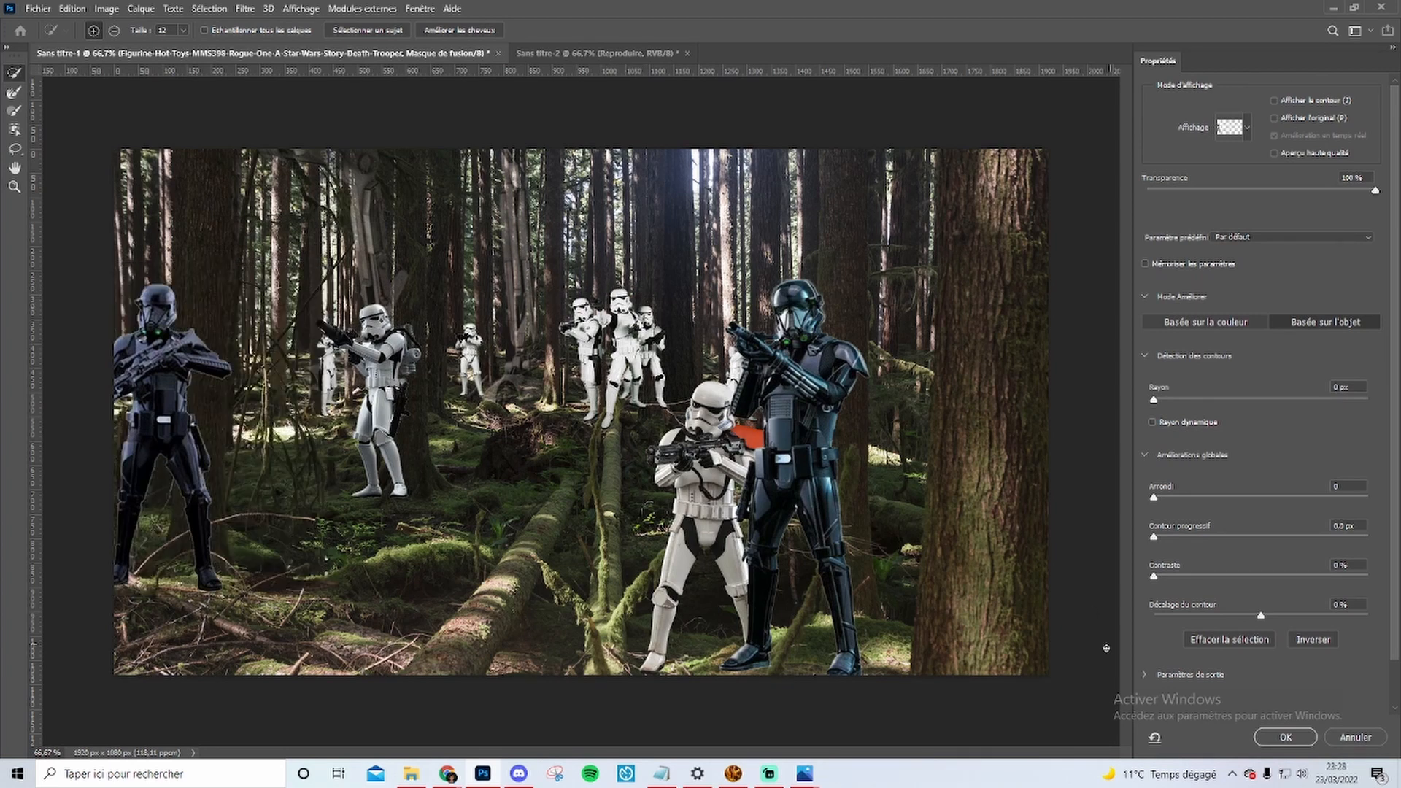
click(1284, 736)
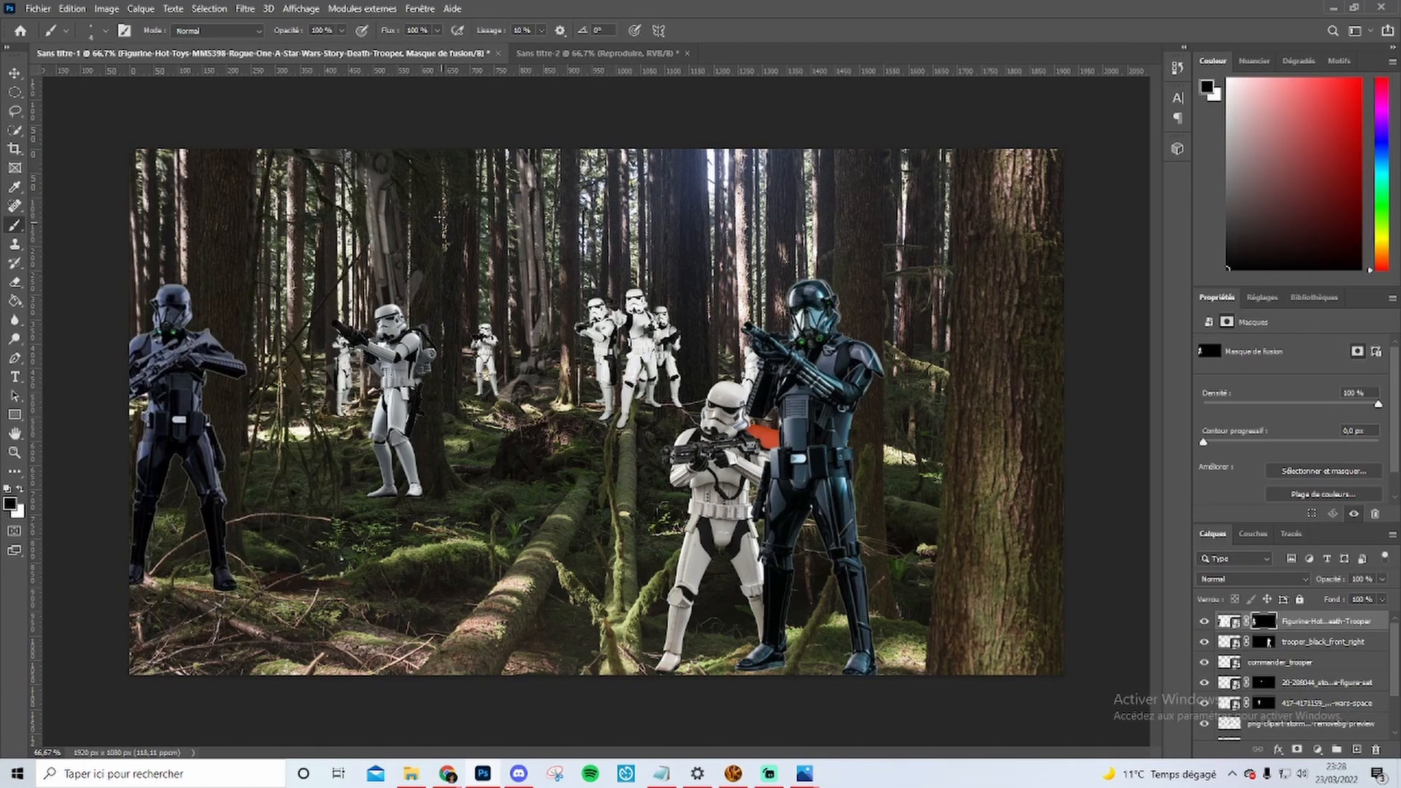
- Raise the opacity of the Capture2-removebg-preview walker layer to 100%
scroll(1302, 703, down, 2)
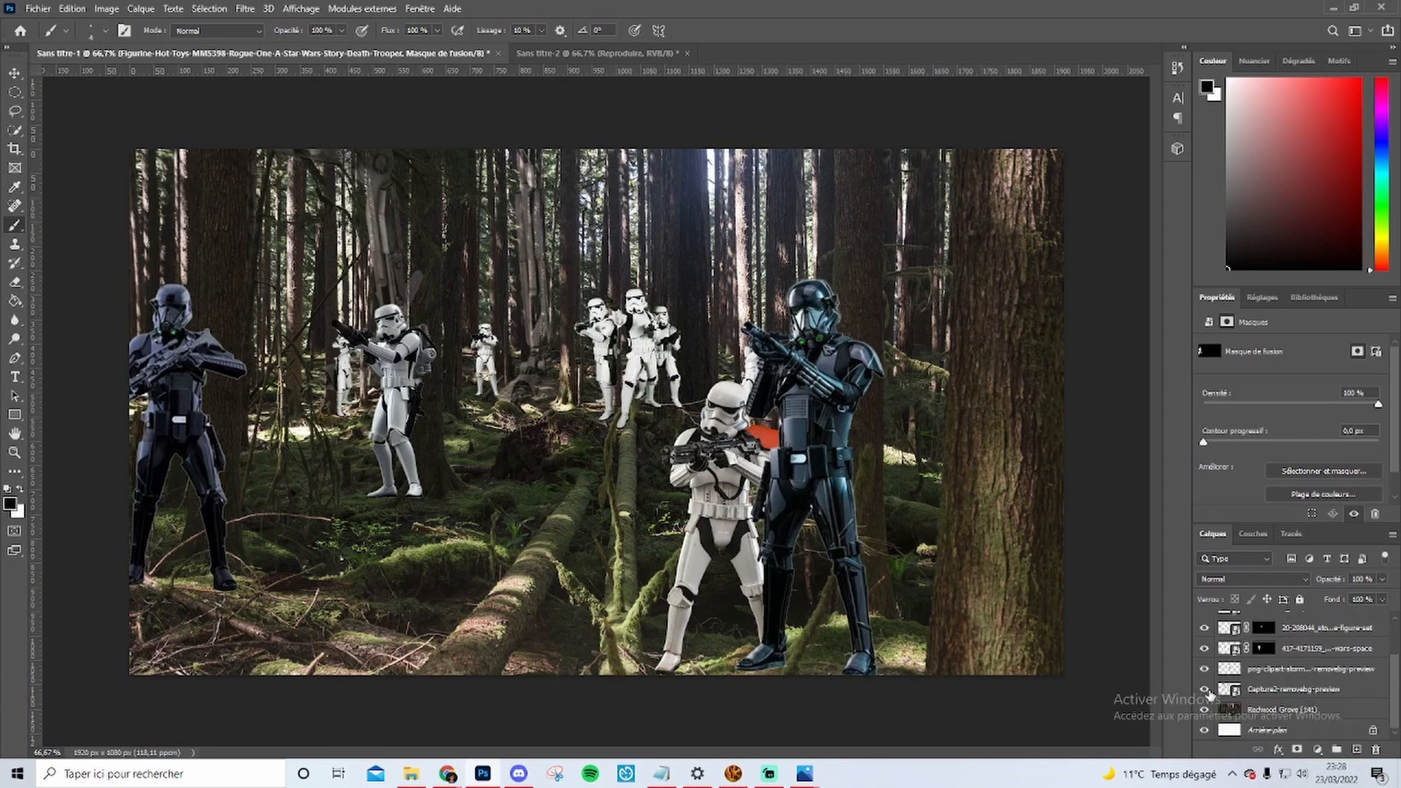
click(1284, 689)
click(1382, 579)
drag(1361, 601, 1389, 604)
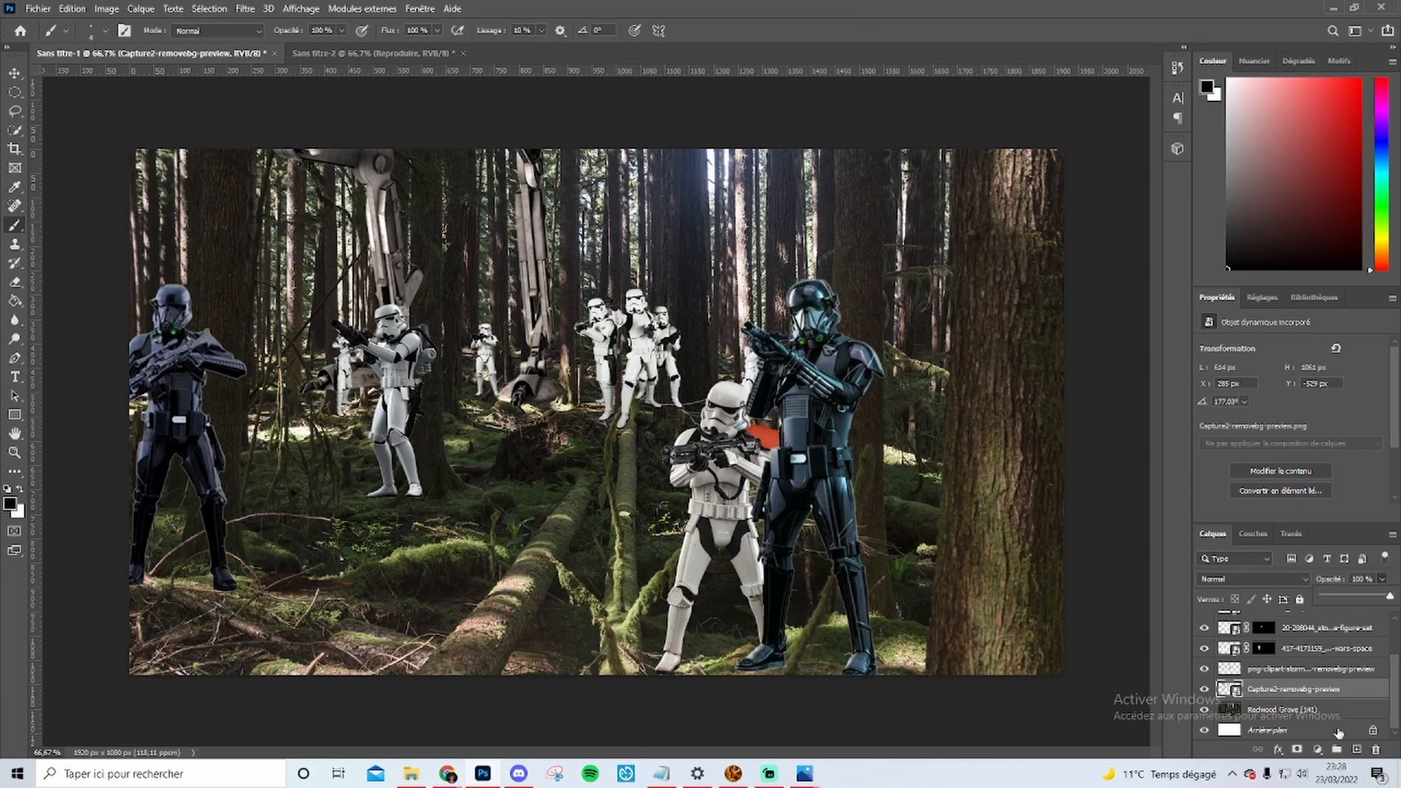
click(1395, 581)
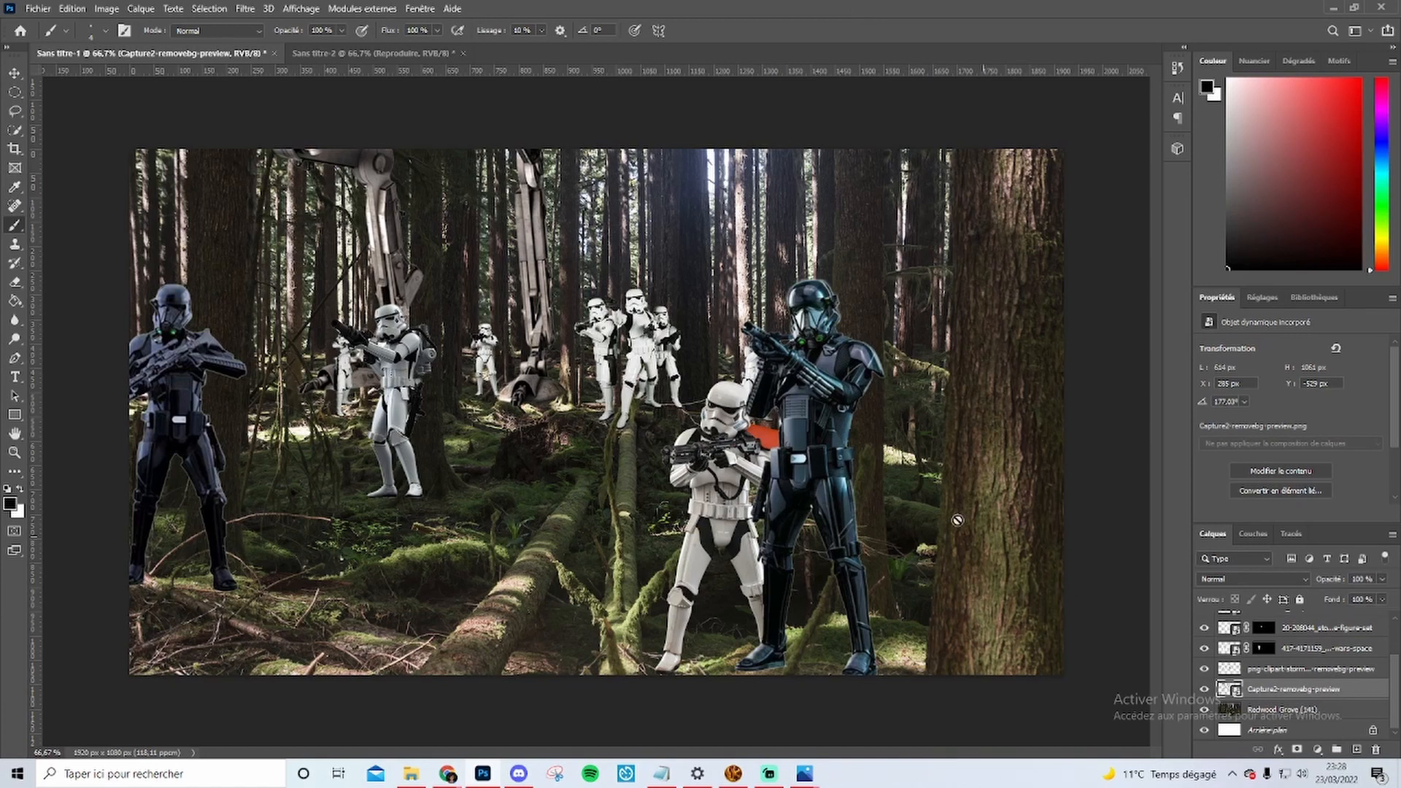